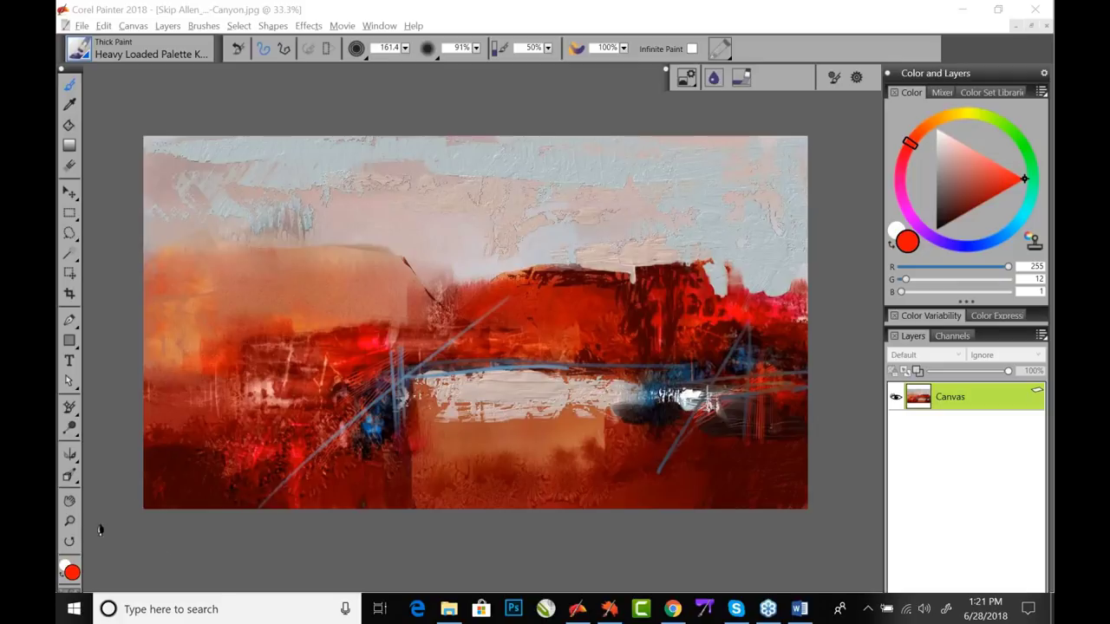
# - Reduce the Heavy Loaded Palette Knife brush size to 56.7
pyautogui.click(70, 522)
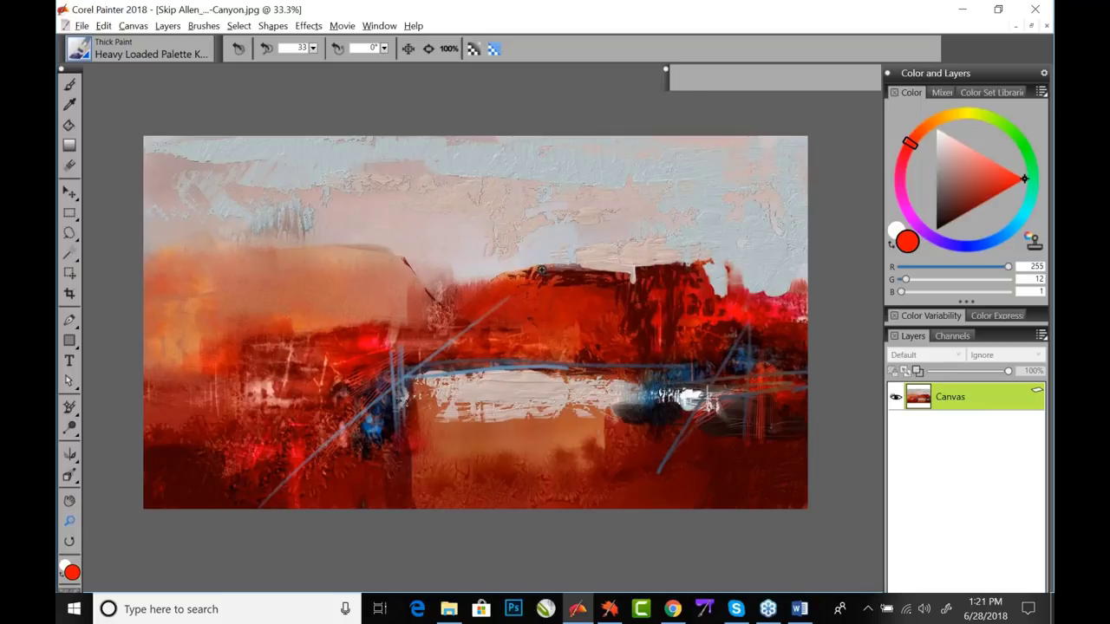
pyautogui.click(72, 87)
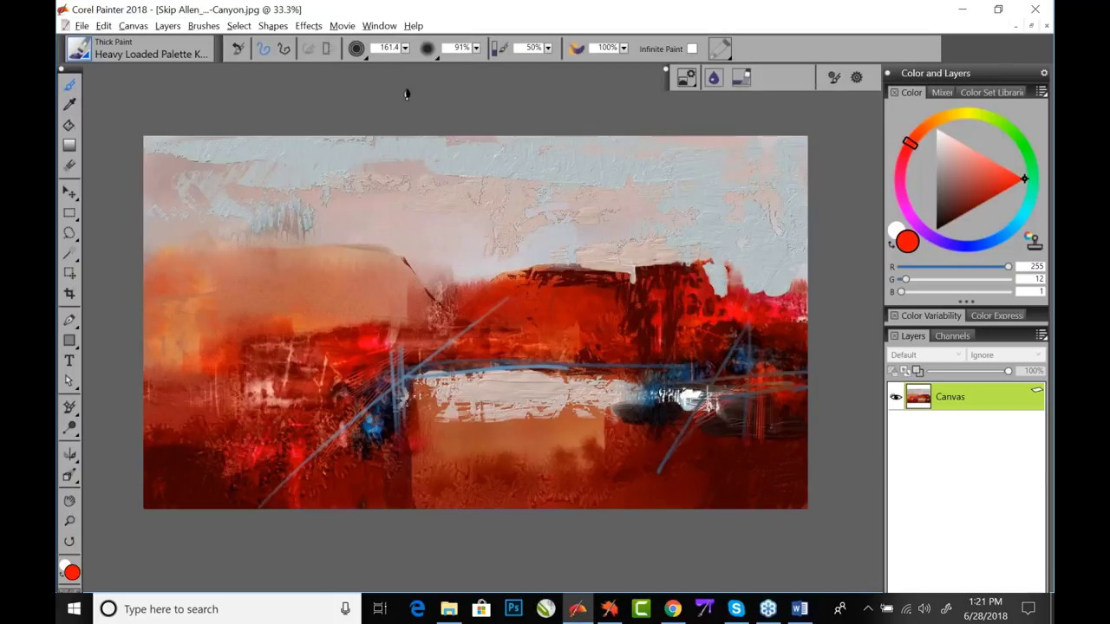
pyautogui.click(404, 50)
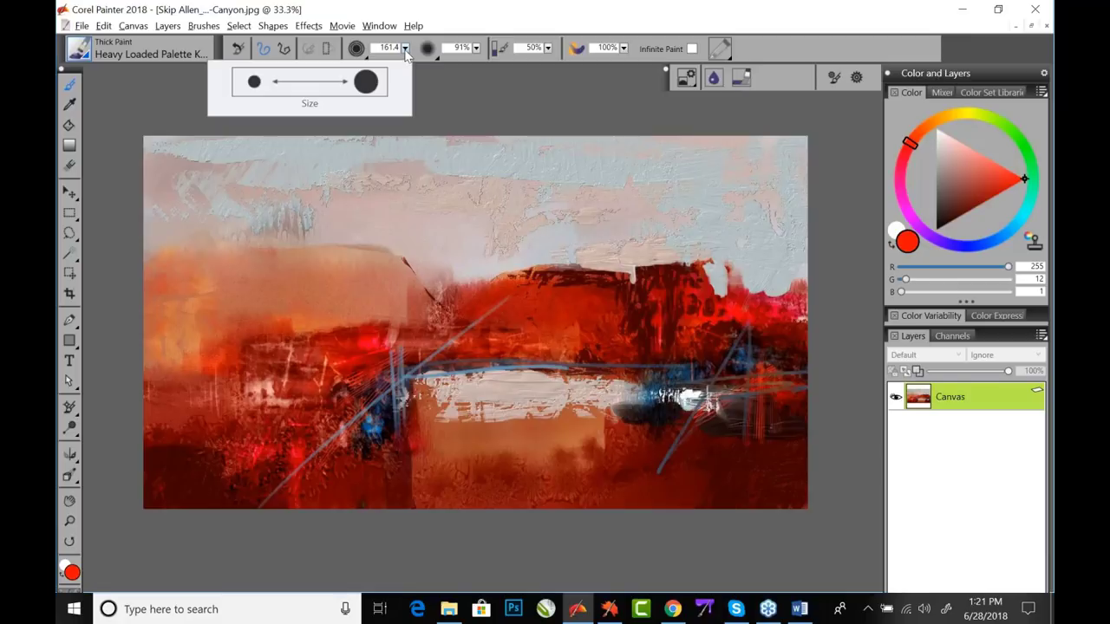
pyautogui.click(405, 48)
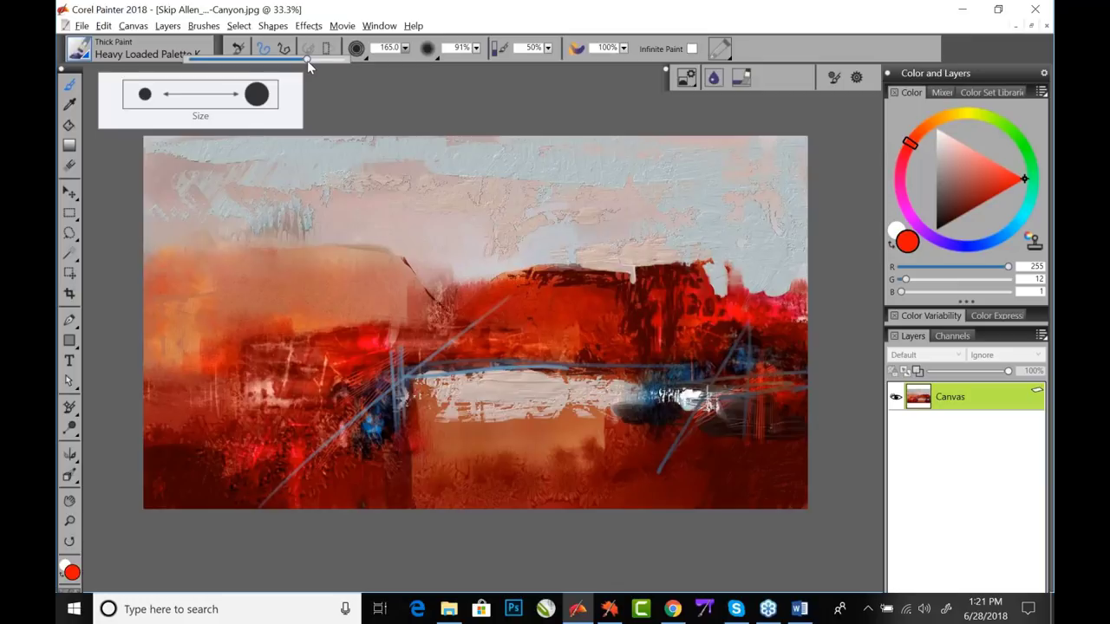
pyautogui.moveTo(309, 61)
pyautogui.mouseDown()
pyautogui.moveTo(257, 69)
pyautogui.moveTo(283, 66)
pyautogui.mouseUp()
pyautogui.press('[')
pyautogui.press('[')
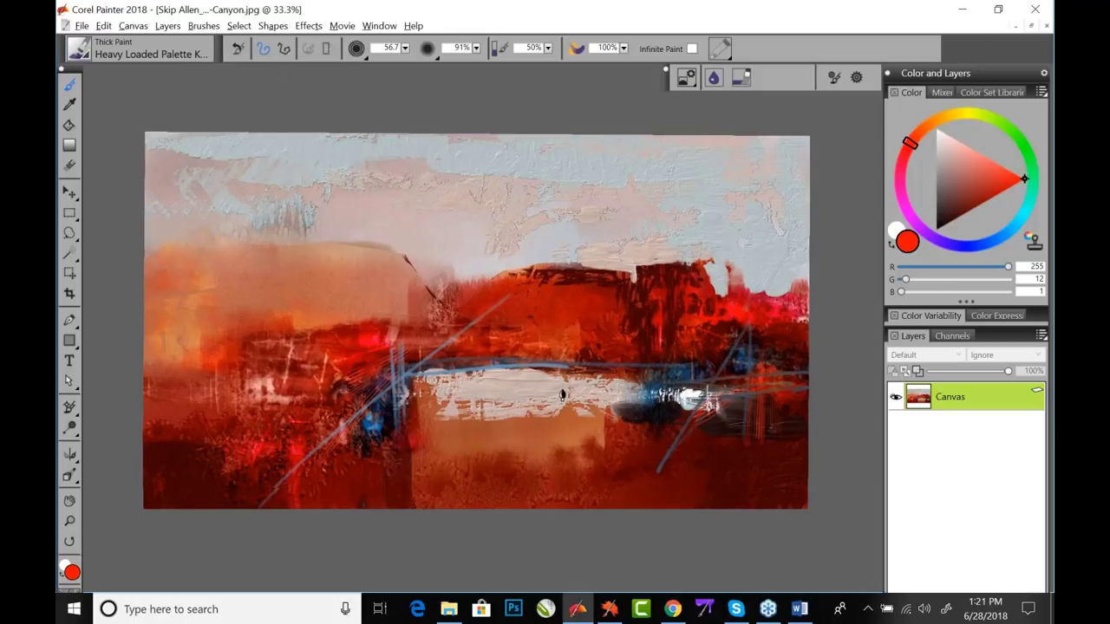
# - Switch to Corel Painter 2019 and look through the What's New and Tutorials sections of the welcome screen
pyautogui.click(611, 609)
pyautogui.click(301, 247)
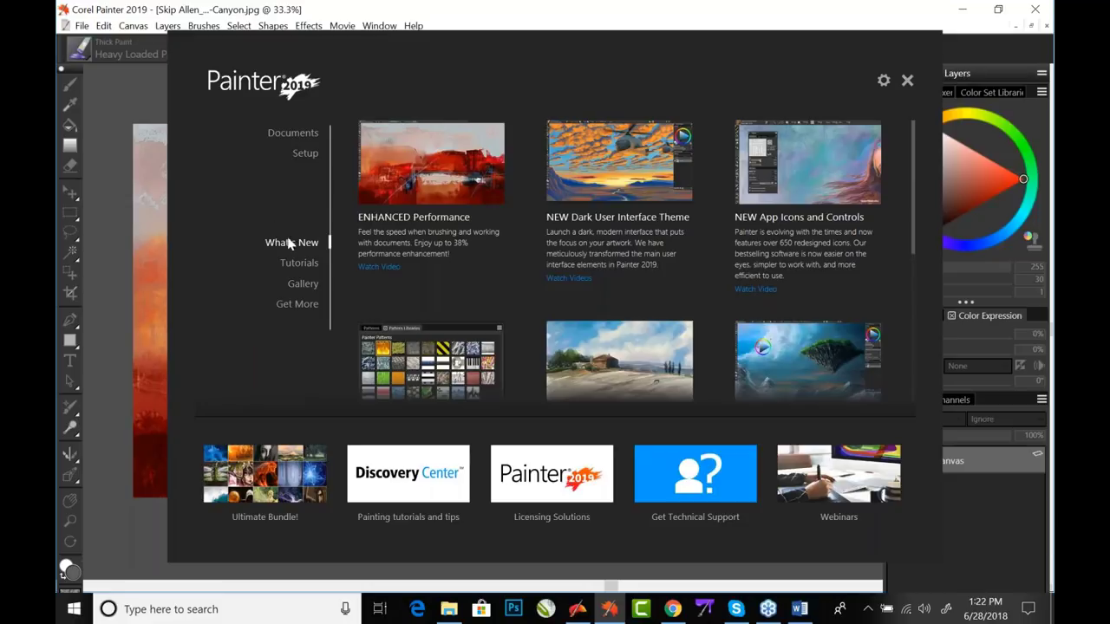
pyautogui.moveTo(913, 185)
pyautogui.mouseDown()
pyautogui.moveTo(915, 267)
pyautogui.moveTo(914, 179)
pyautogui.mouseUp()
pyautogui.click(308, 264)
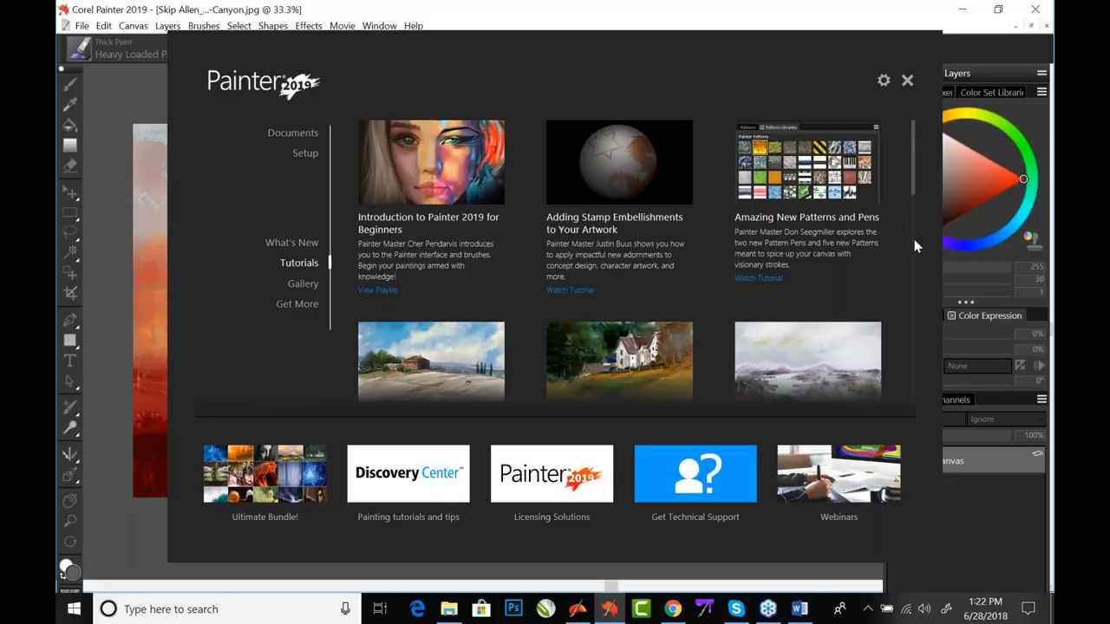
pyautogui.moveTo(917, 180); pyautogui.dragTo(919, 279)
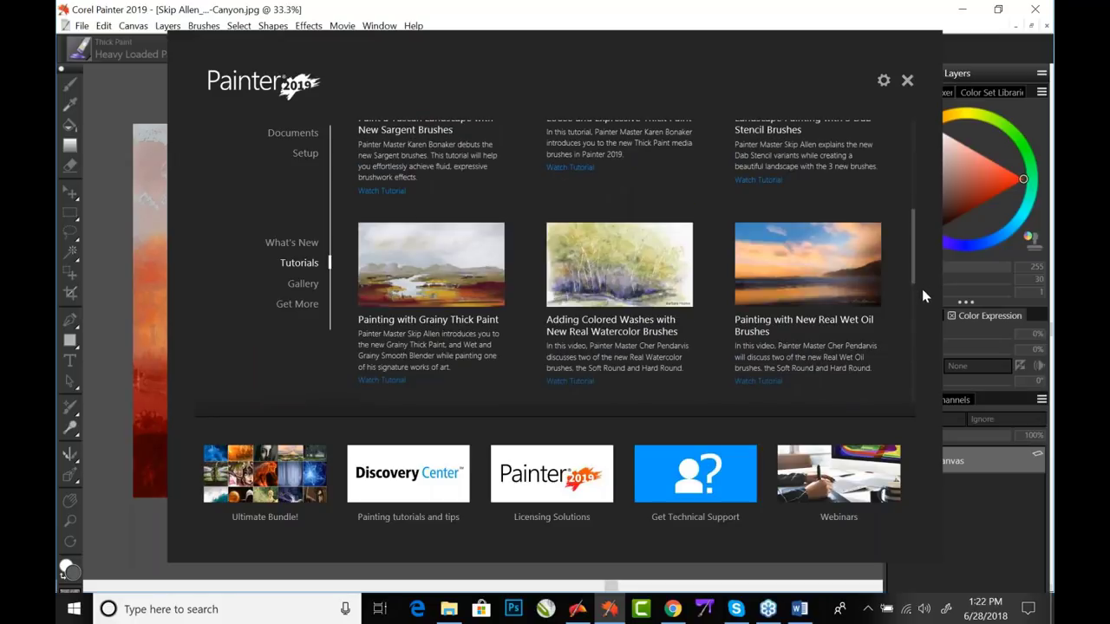
pyautogui.click(916, 137)
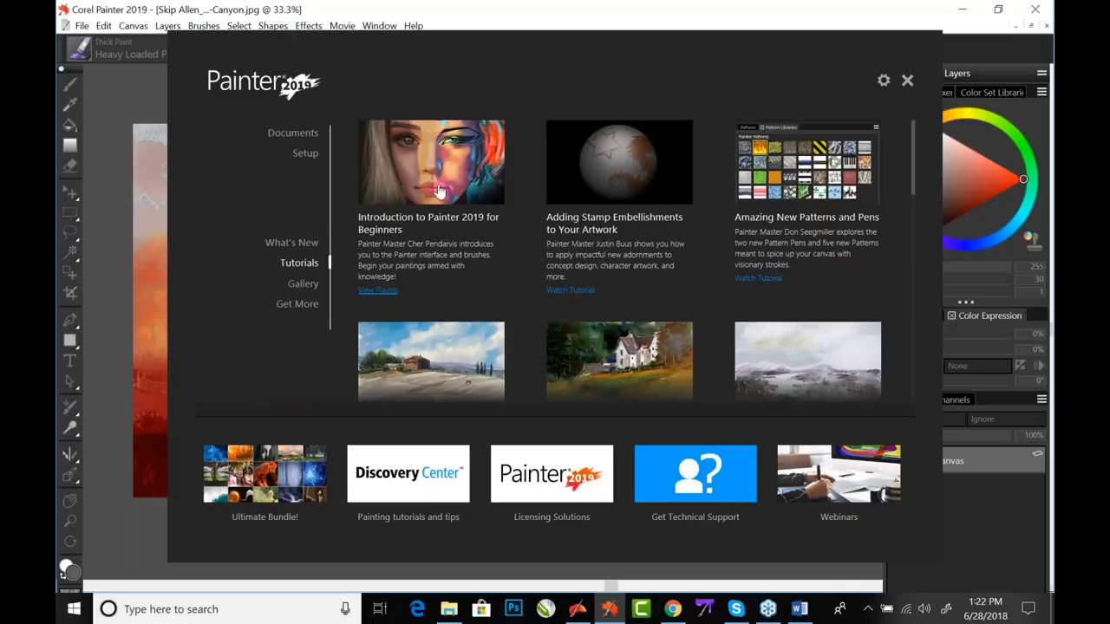
# - Preview a range of artworks in the welcome screen's Gallery, including the apple, the dog, the flower-crowned woman and the beached boats
pyautogui.click(303, 285)
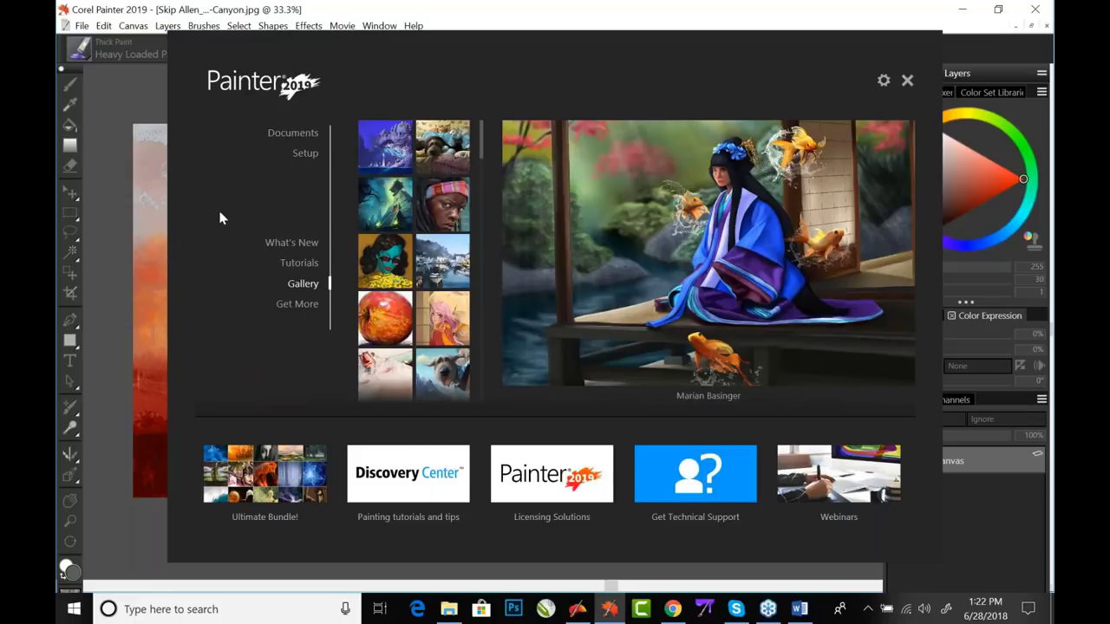
pyautogui.click(392, 154)
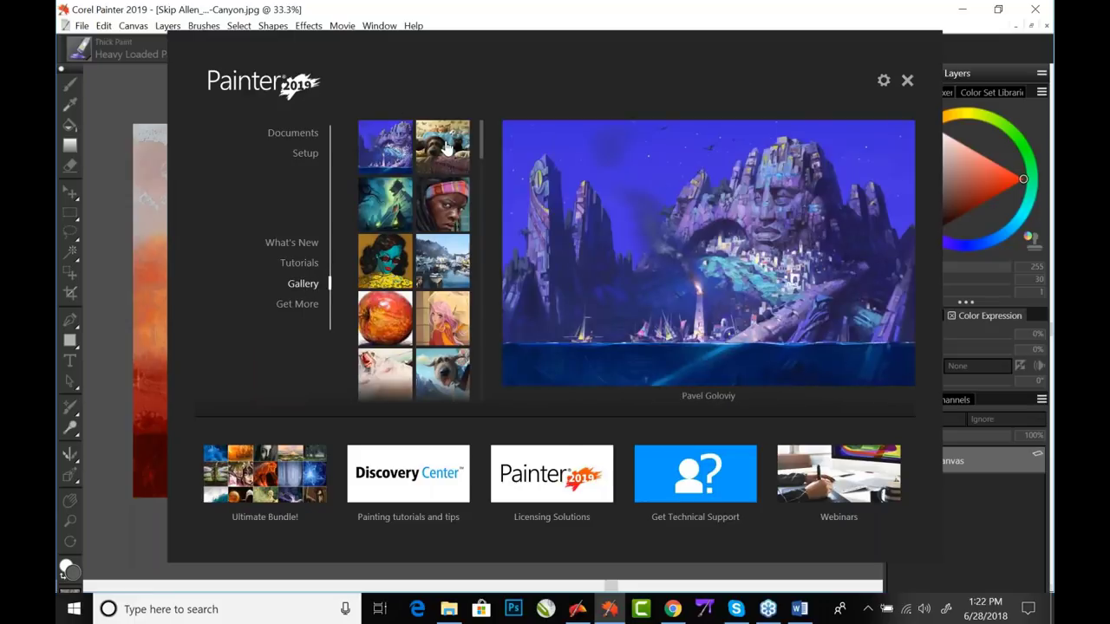
pyautogui.click(443, 148)
pyautogui.click(442, 205)
pyautogui.click(392, 210)
pyautogui.click(445, 278)
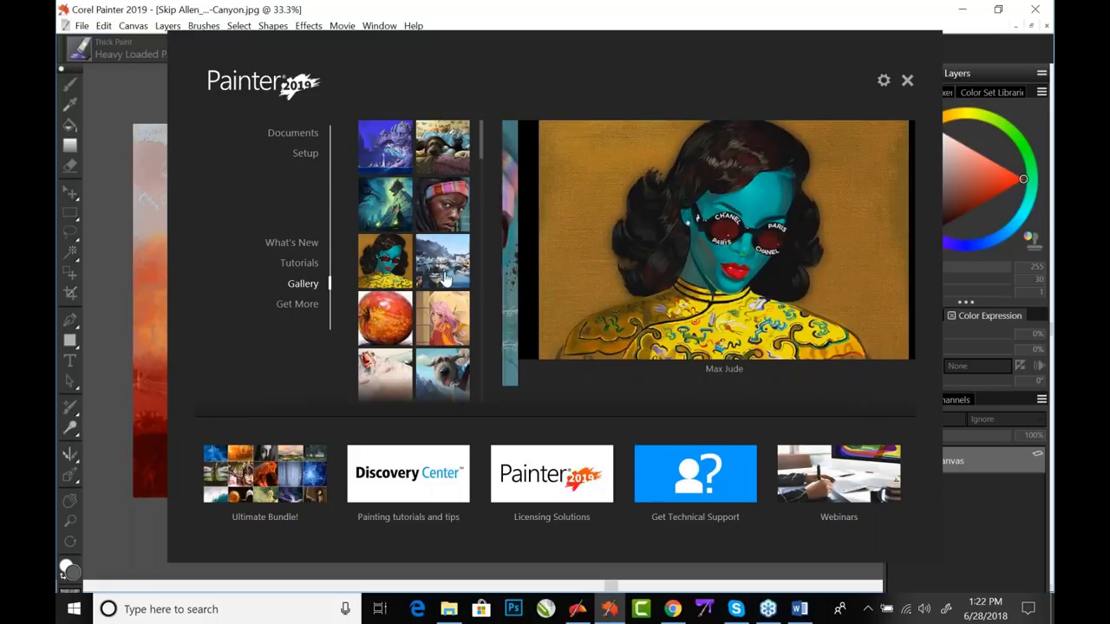
pyautogui.click(442, 317)
pyautogui.click(383, 335)
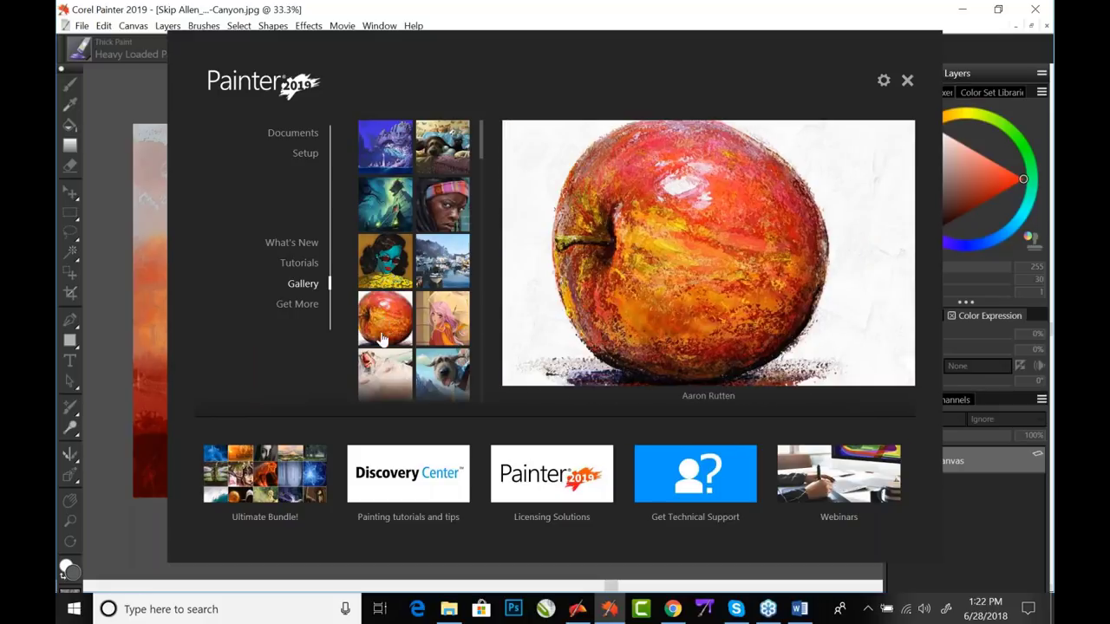
pyautogui.click(382, 381)
pyautogui.click(441, 380)
pyautogui.scroll(-1, 481, 159)
pyautogui.moveTo(481, 158); pyautogui.dragTo(486, 195)
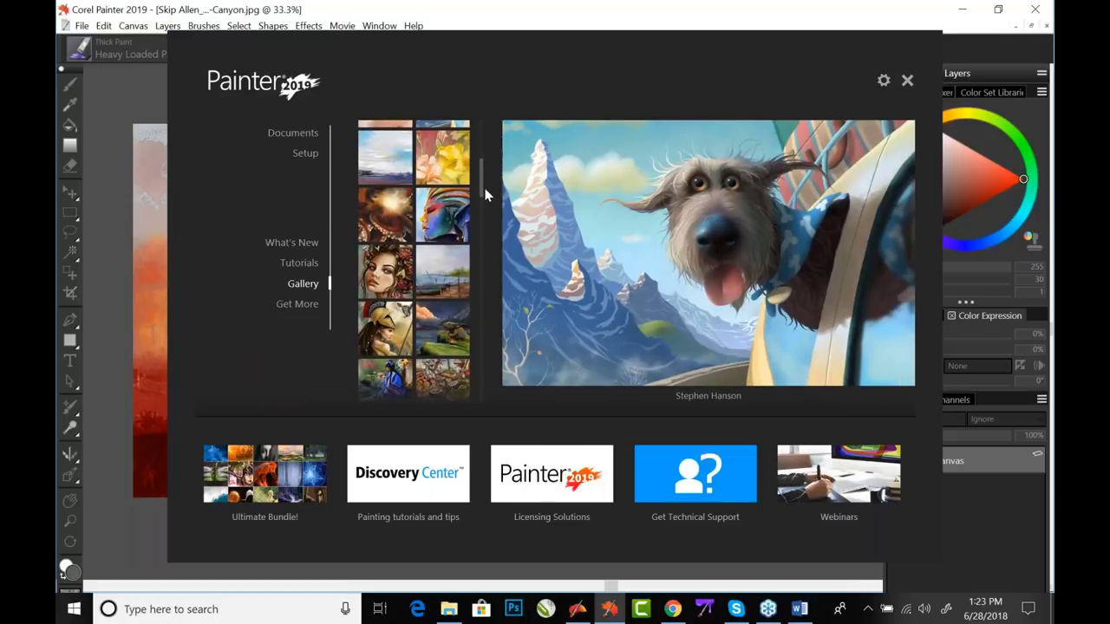
pyautogui.click(446, 218)
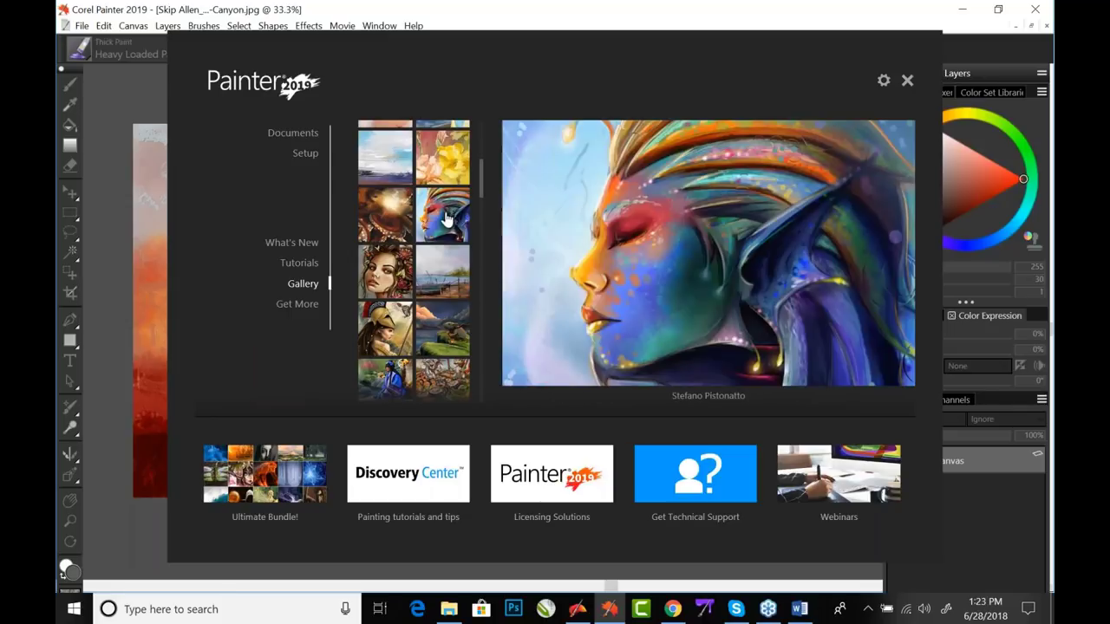
pyautogui.click(387, 279)
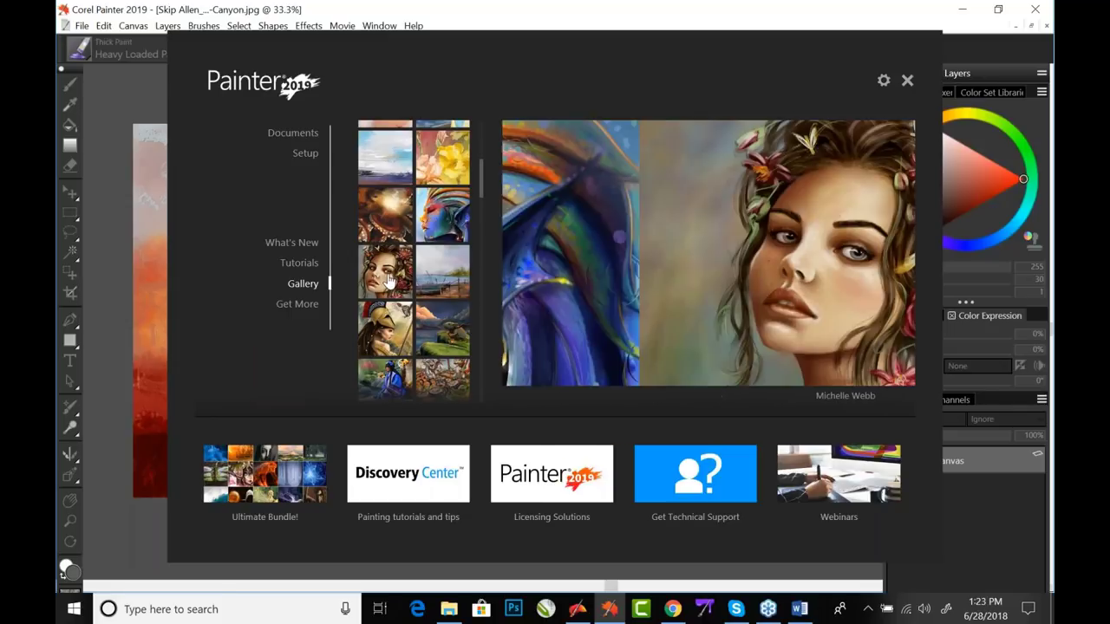
pyautogui.click(450, 275)
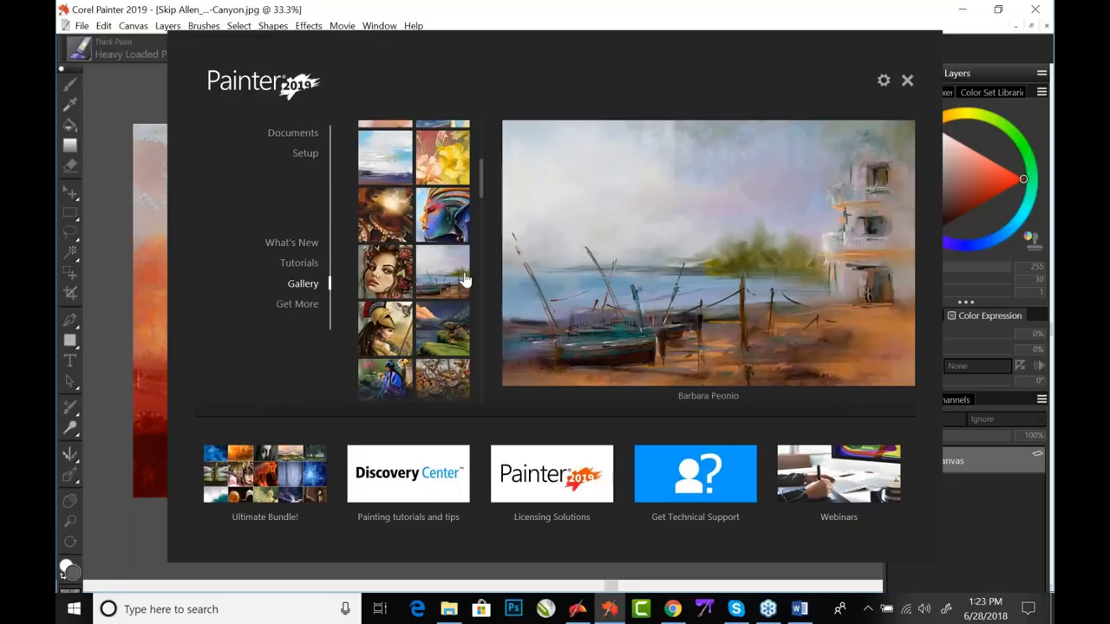
# - Review the brush packs and applications offered under Get More, and close the welcome screen
pyautogui.click(300, 305)
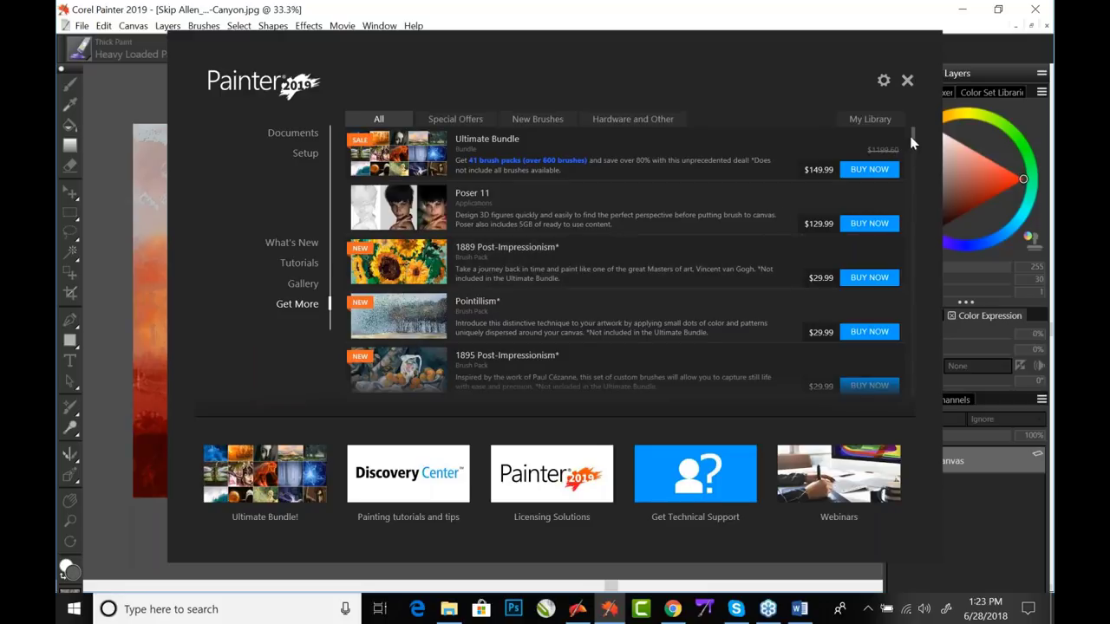
pyautogui.scroll(-3, 913, 143)
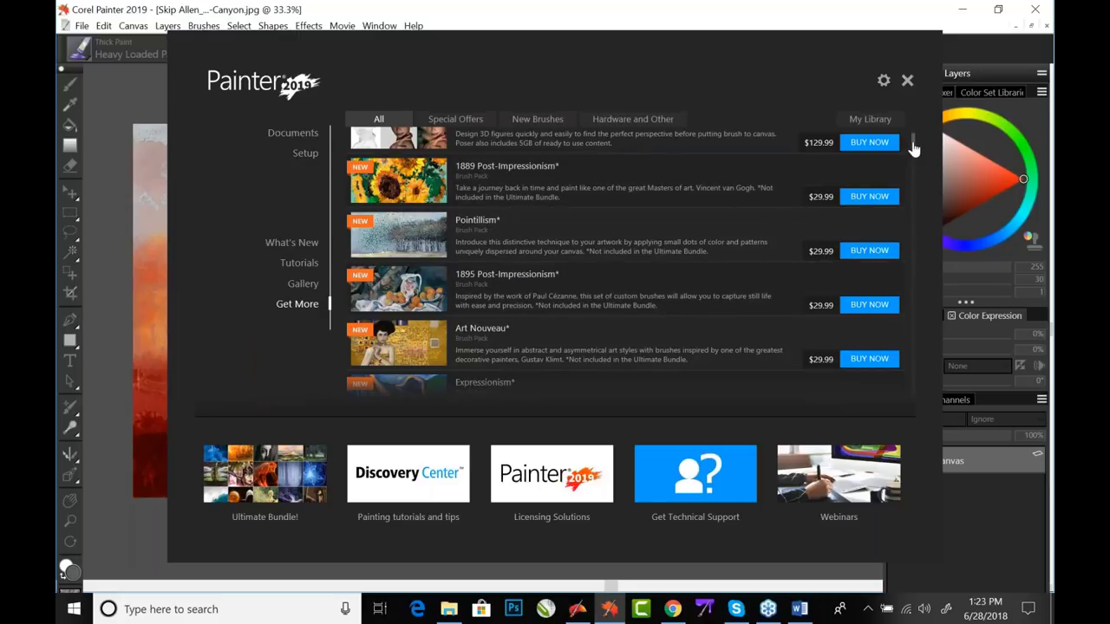
pyautogui.scroll(-3, 914, 149)
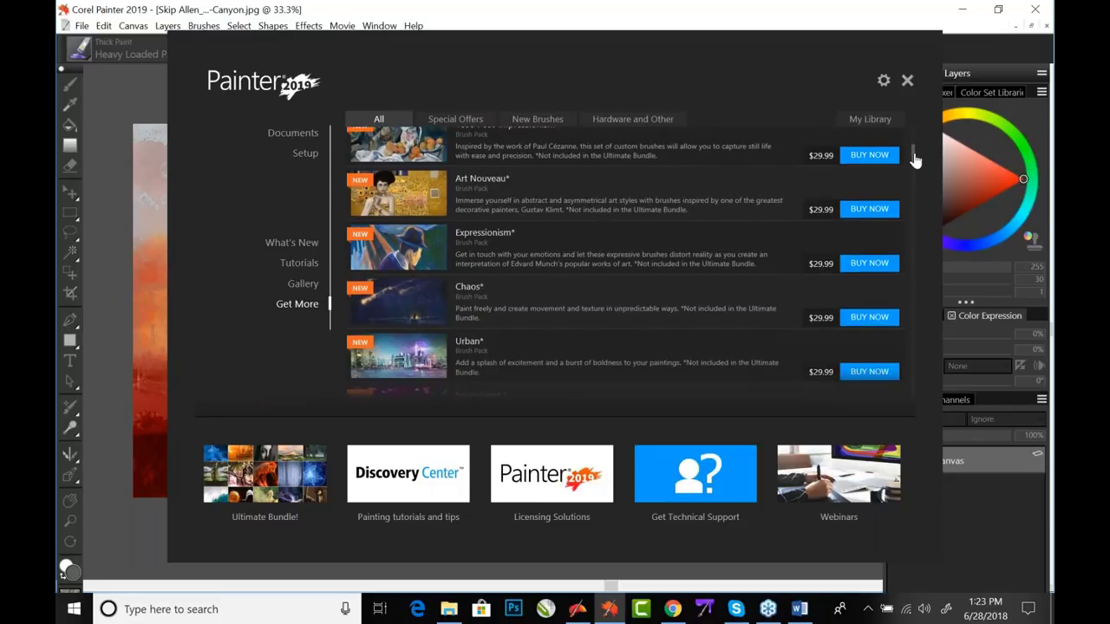
pyautogui.scroll(1, 915, 151)
pyautogui.scroll(5, 917, 151)
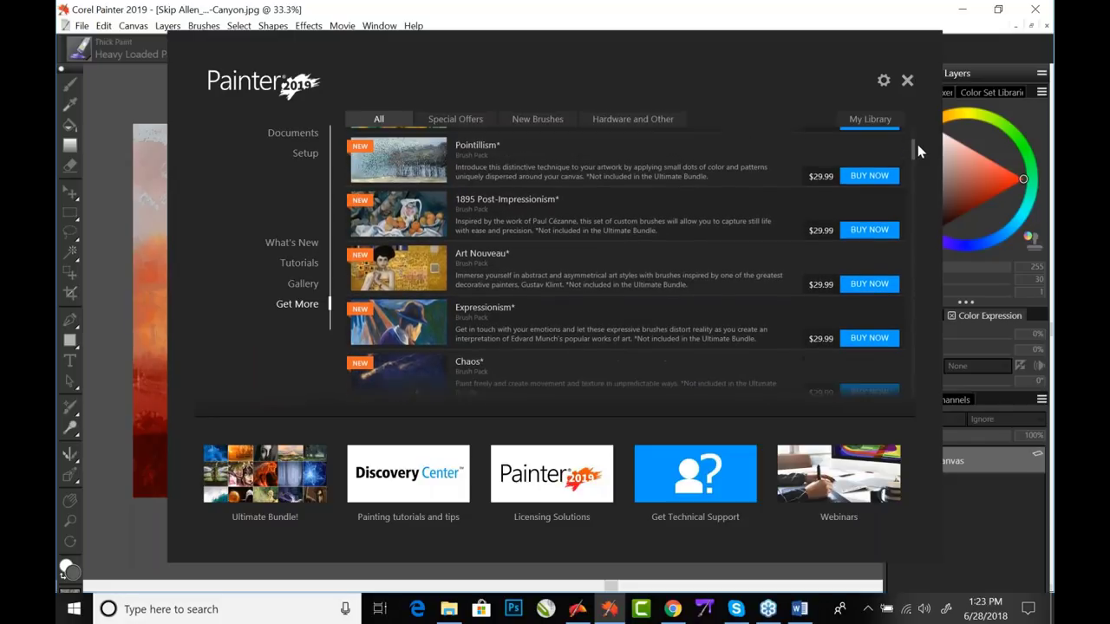
pyautogui.click(908, 82)
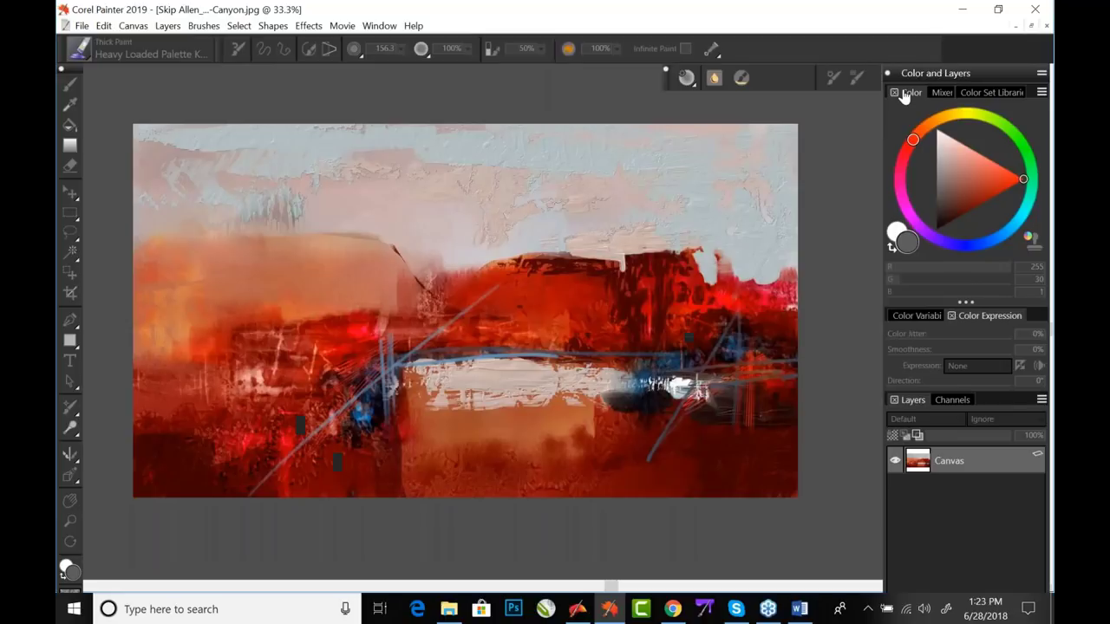
# - Try out the Zoom Level setting on the canyon painting, taking the view to 51% and up to 70%
pyautogui.moveTo(617, 610)
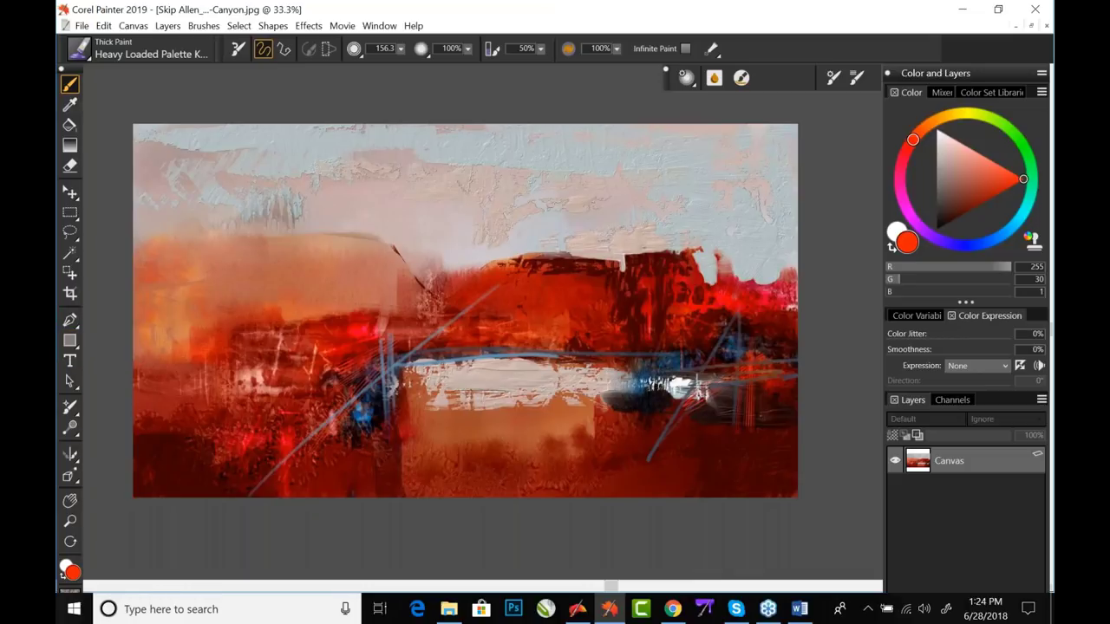
pyautogui.press('m')
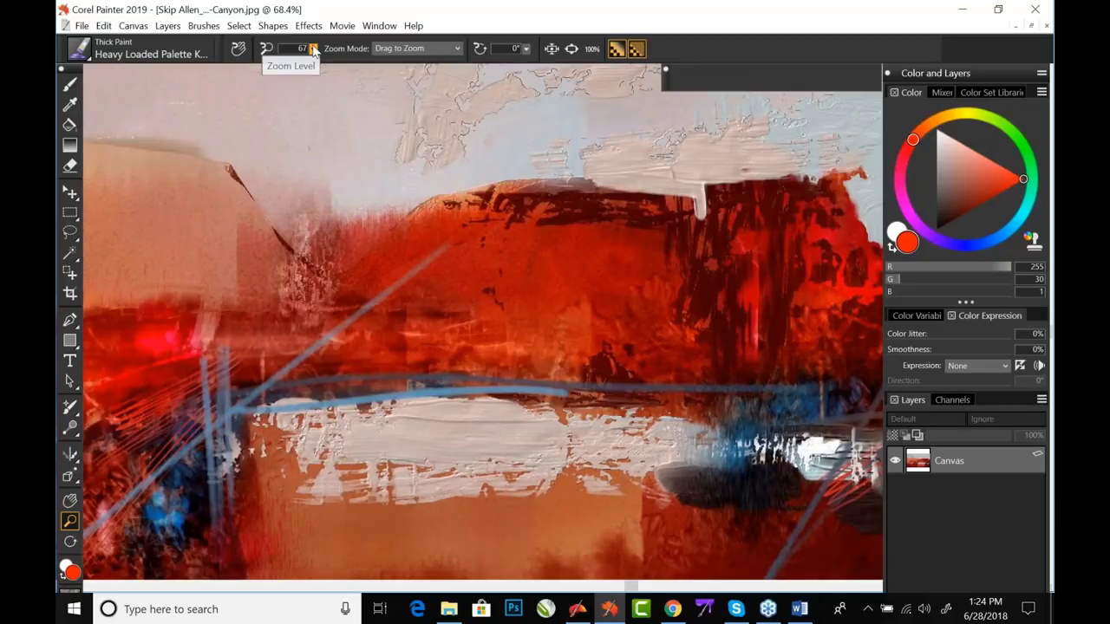
pyautogui.click(313, 49)
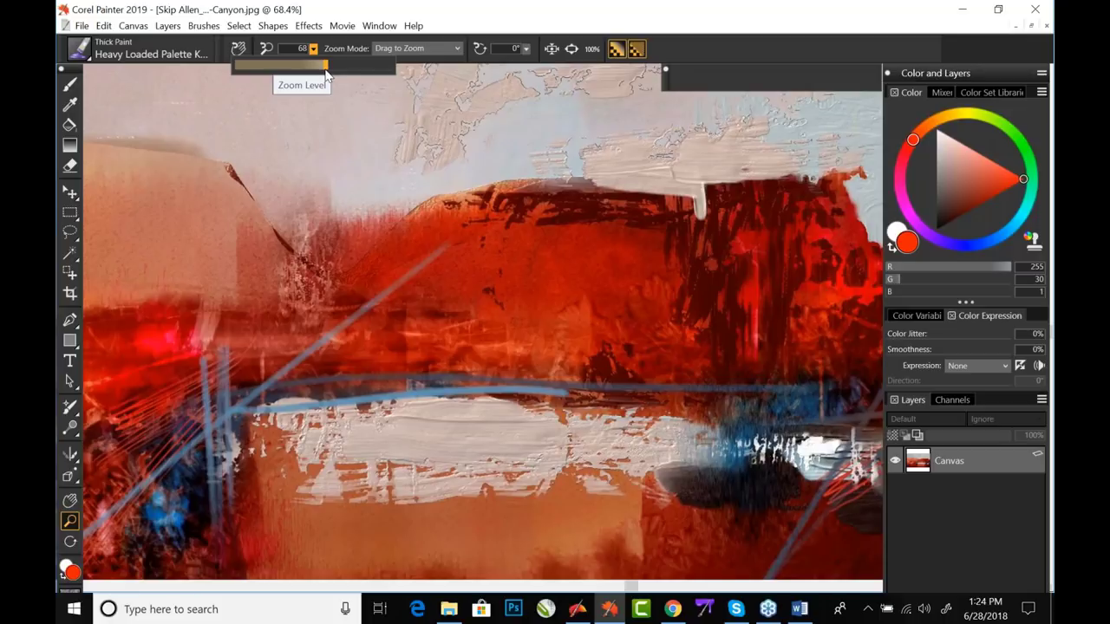
pyautogui.moveTo(325, 72)
pyautogui.mouseDown()
pyautogui.moveTo(309, 72)
pyautogui.moveTo(321, 70)
pyautogui.mouseUp()
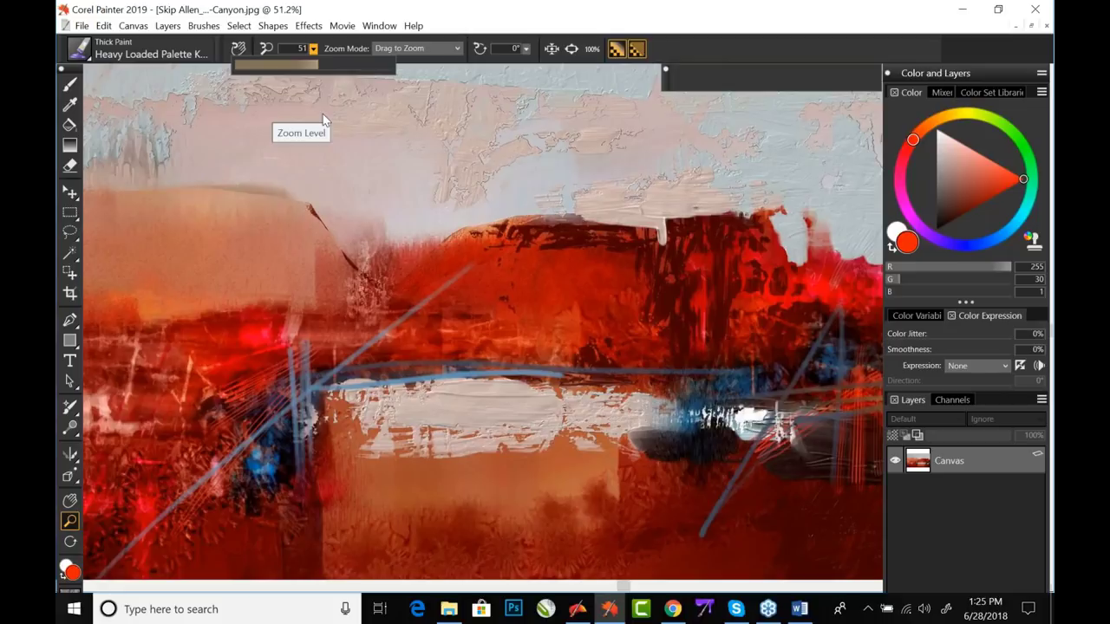
pyautogui.click(321, 70)
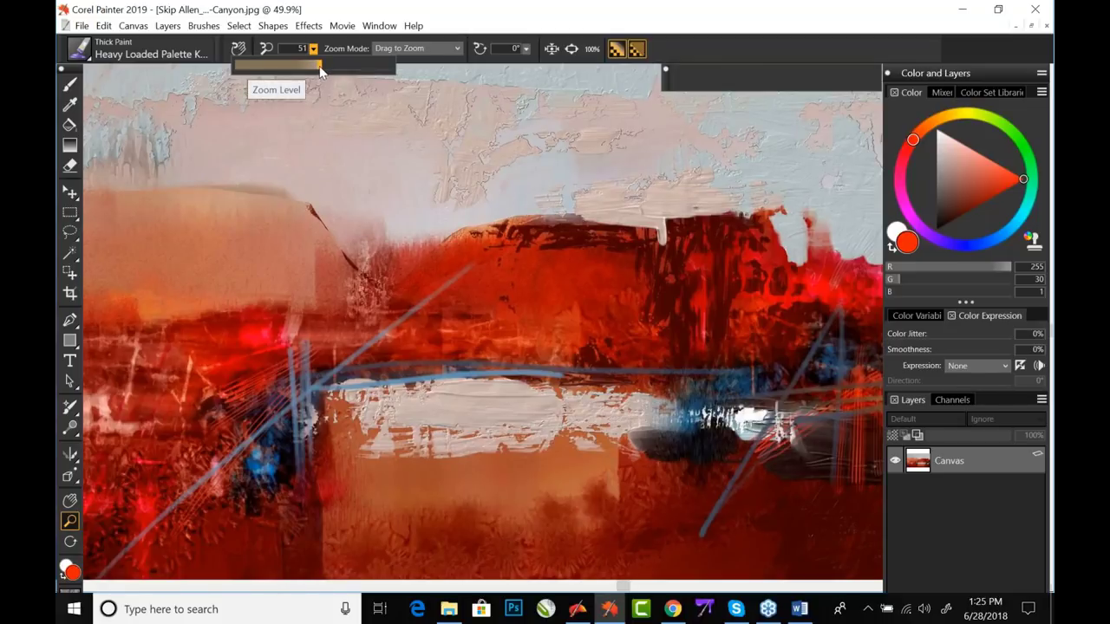
pyautogui.moveTo(321, 71)
pyautogui.mouseDown()
pyautogui.moveTo(359, 70)
pyautogui.moveTo(294, 67)
pyautogui.moveTo(343, 72)
pyautogui.mouseUp()
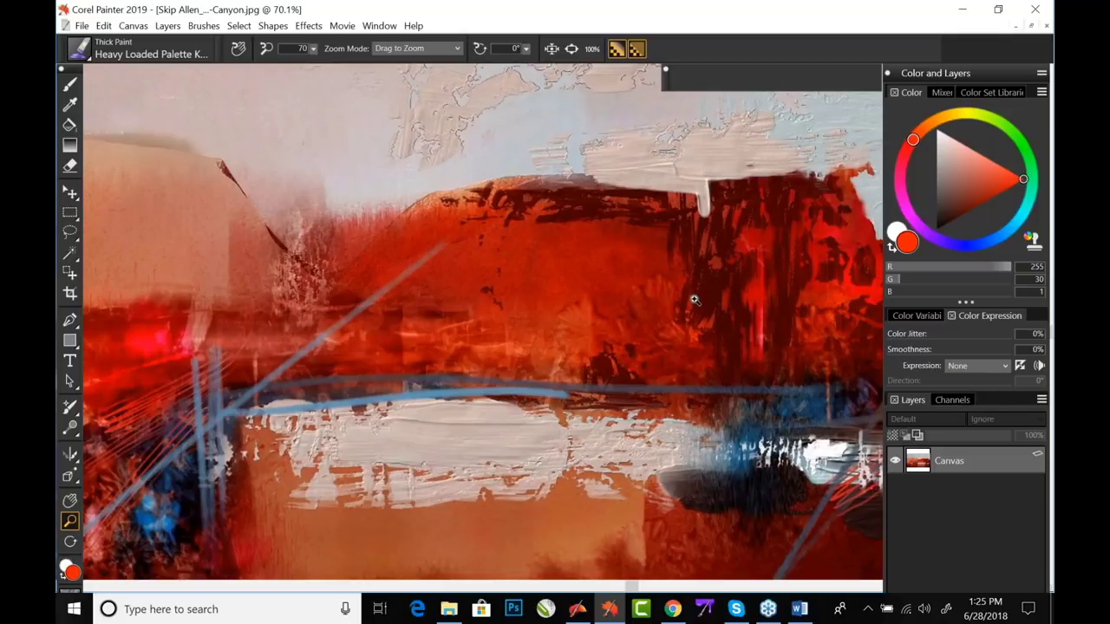
# - Switch to Corel Painter 2018 and magnify the canyon painting to 50% and 66.7% before reducing the view to 39.6%
pyautogui.click(577, 609)
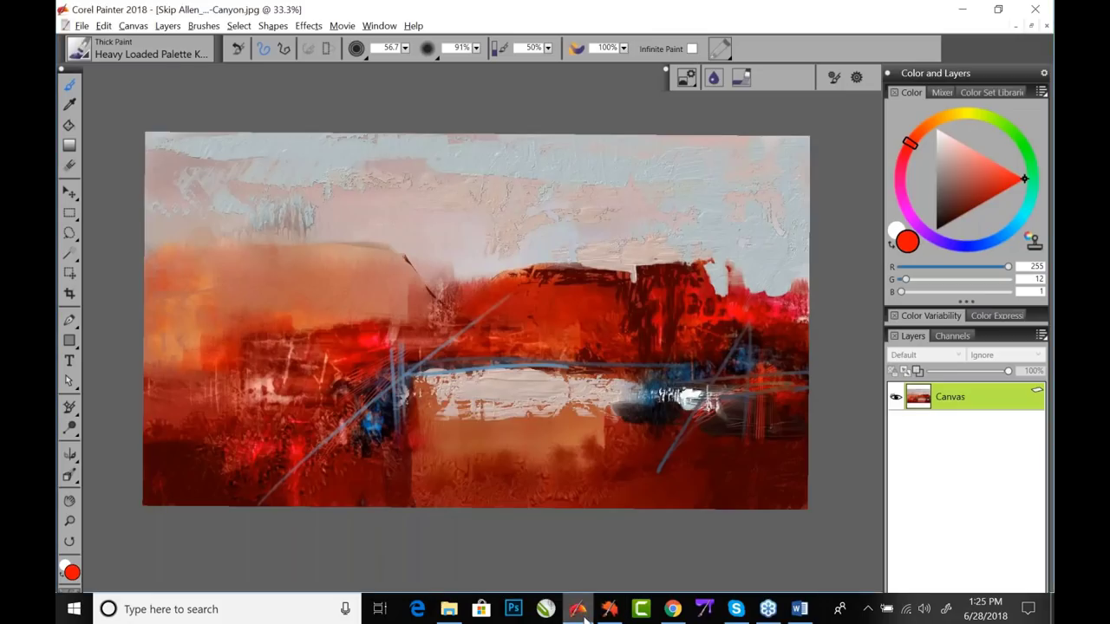
pyautogui.click(70, 523)
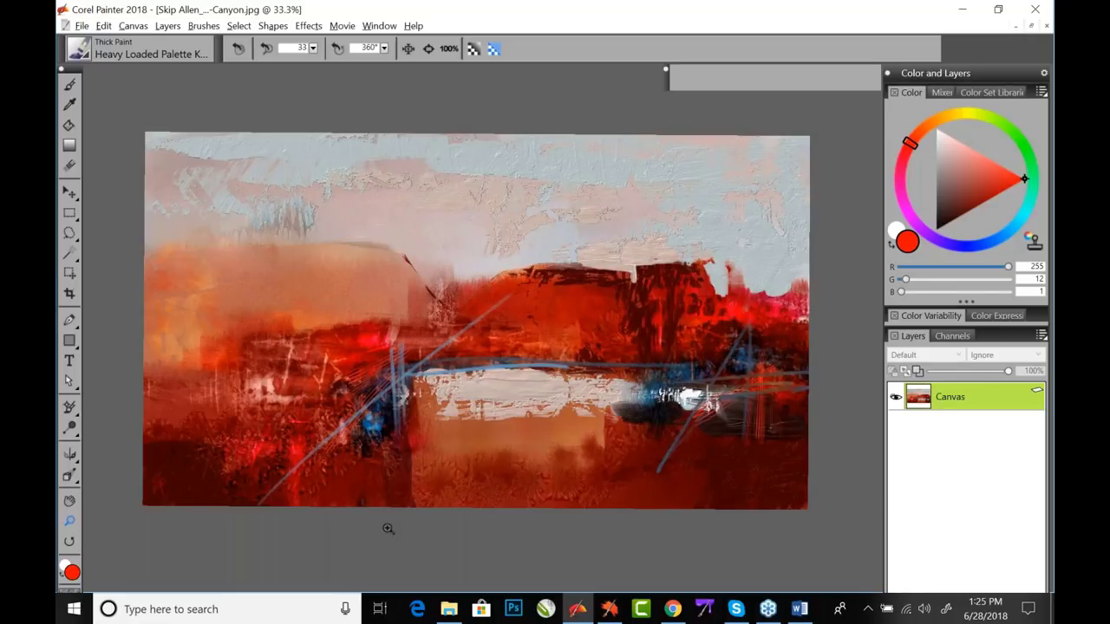
pyautogui.click(501, 329)
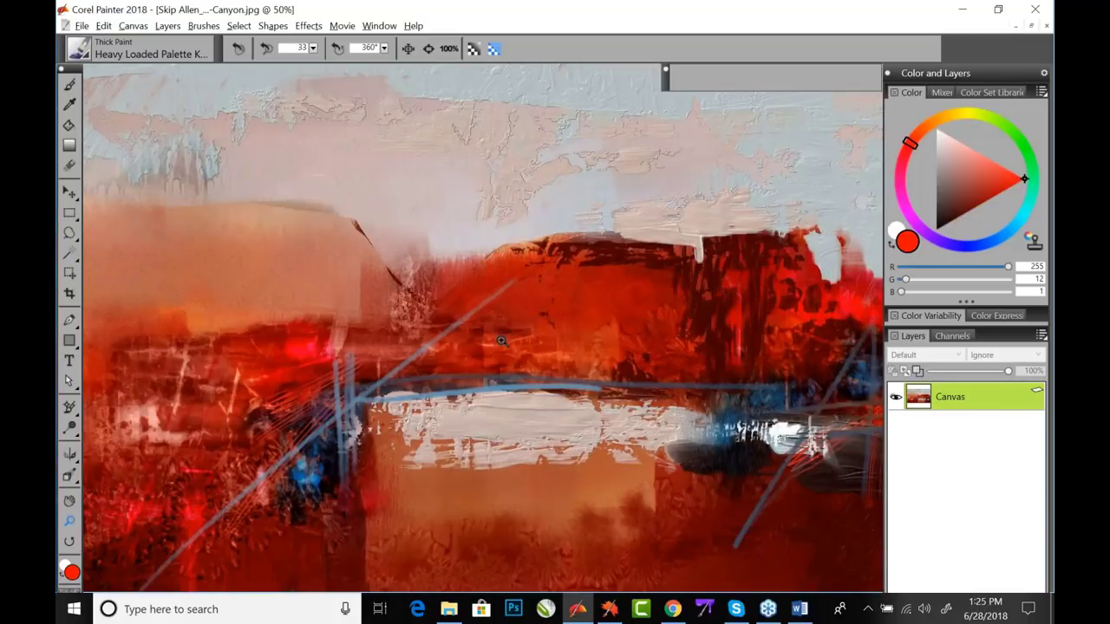
pyautogui.click(501, 341)
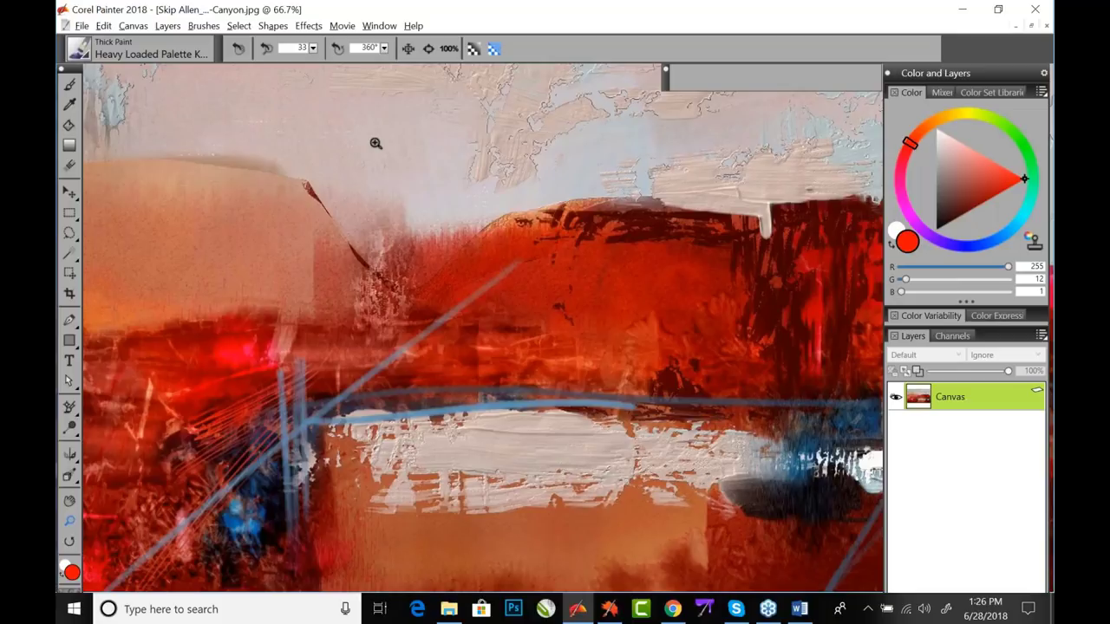
pyautogui.click(428, 49)
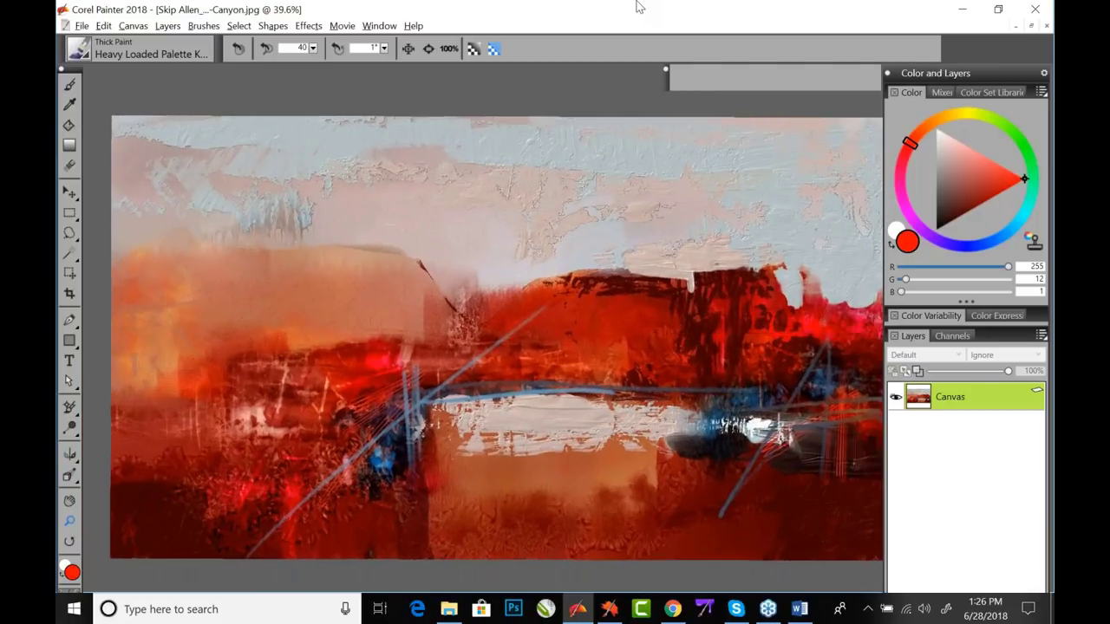
# - Rotate the canvas slightly counterclockwise and pan the painting within the window
pyautogui.press('e')
pyautogui.moveTo(397, 238); pyautogui.dragTo(149, 476)
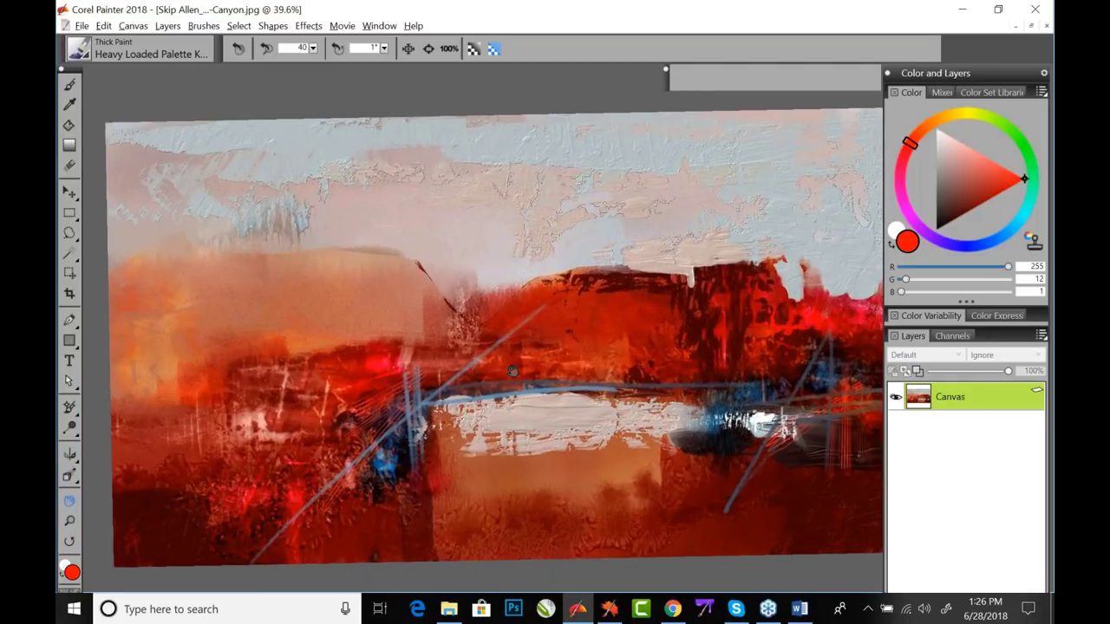
pyautogui.moveTo(469, 363)
pyautogui.mouseDown()
pyautogui.moveTo(329, 307)
pyautogui.moveTo(535, 404)
pyautogui.moveTo(703, 302)
pyautogui.moveTo(538, 347)
pyautogui.moveTo(517, 338)
pyautogui.mouseUp()
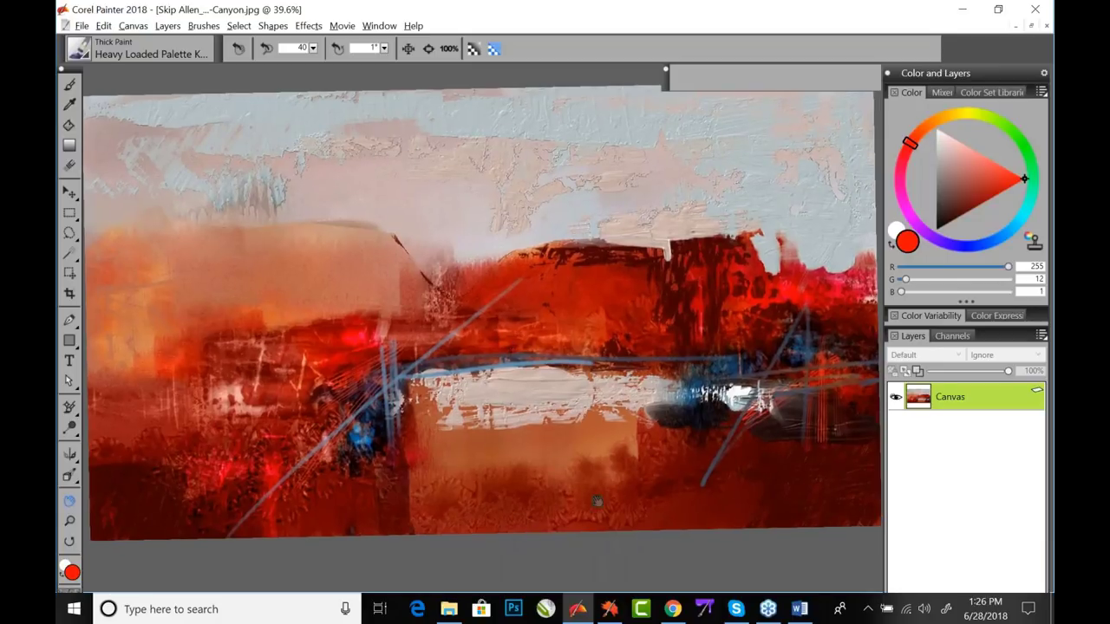
# - Switch to Corel Painter 2019 and try zooming and rotating the canyon painting together, taking the view to 105% and 344°
pyautogui.click(611, 609)
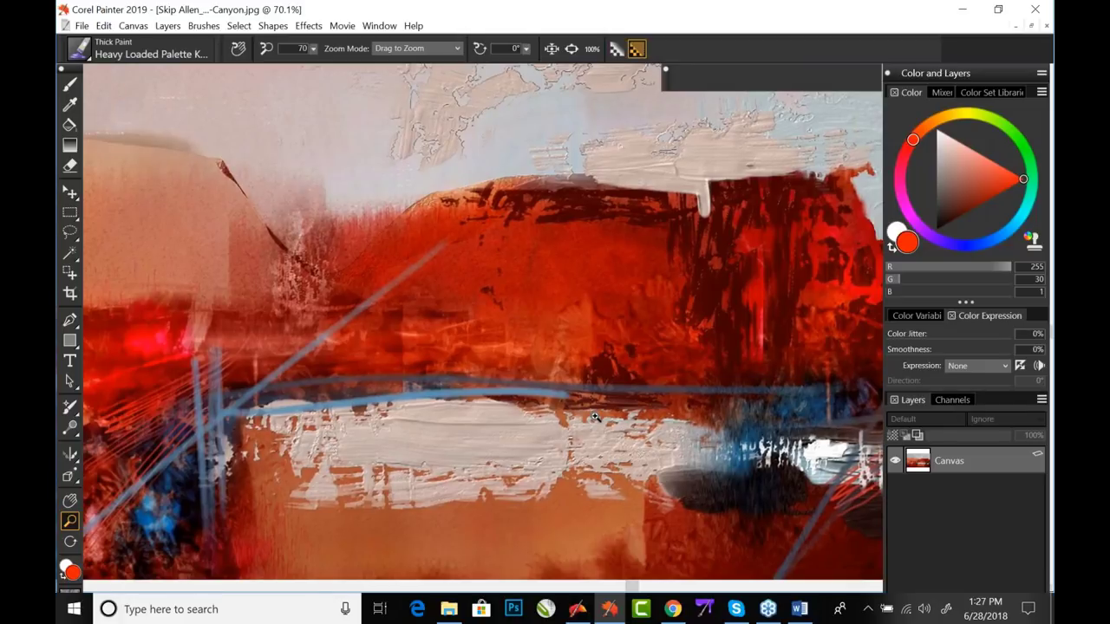
pyautogui.click(595, 417)
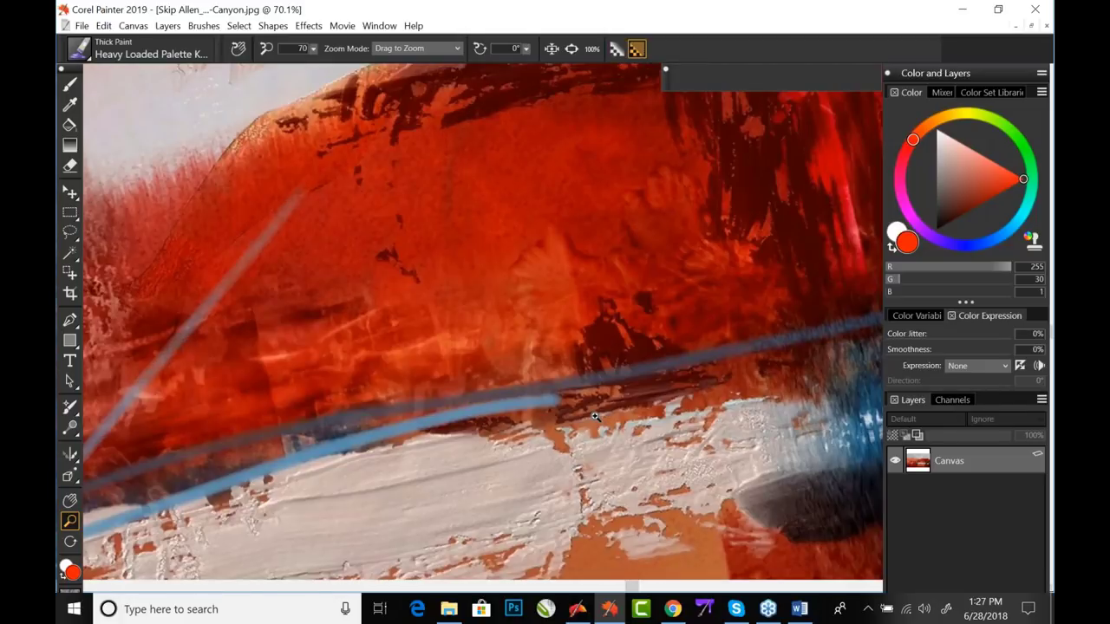
pyautogui.keyDown('alt'); pyautogui.click(595, 417); pyautogui.keyUp('alt')
pyautogui.keyDown('alt'); pyautogui.click(595, 417); pyautogui.keyUp('alt')
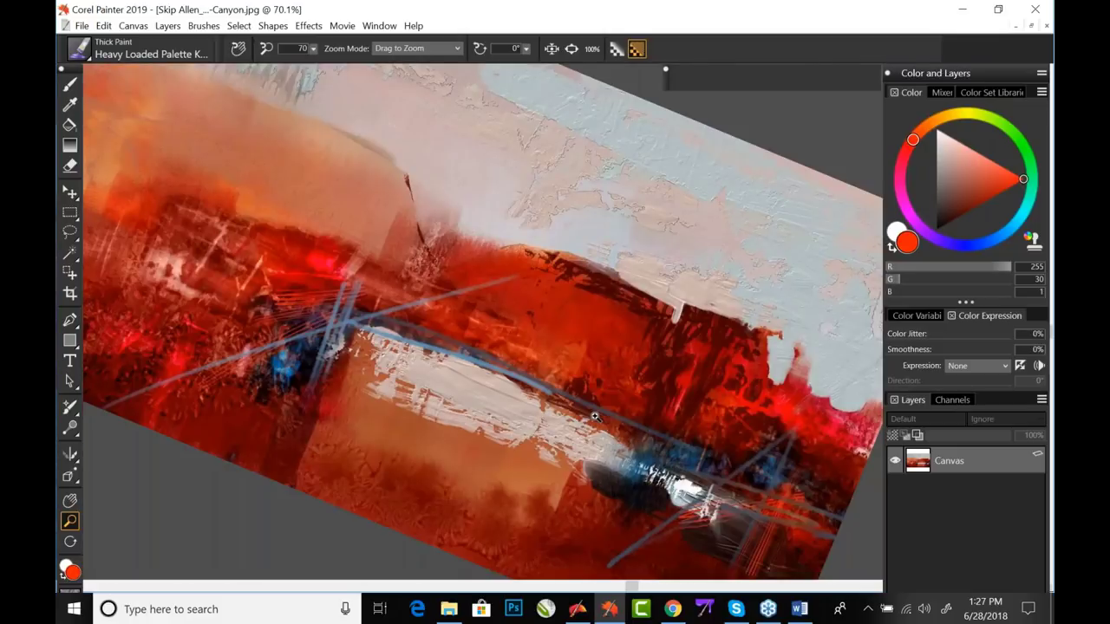
pyautogui.keyDown('alt'); pyautogui.click(595, 417); pyautogui.keyUp('alt')
pyautogui.click(595, 417)
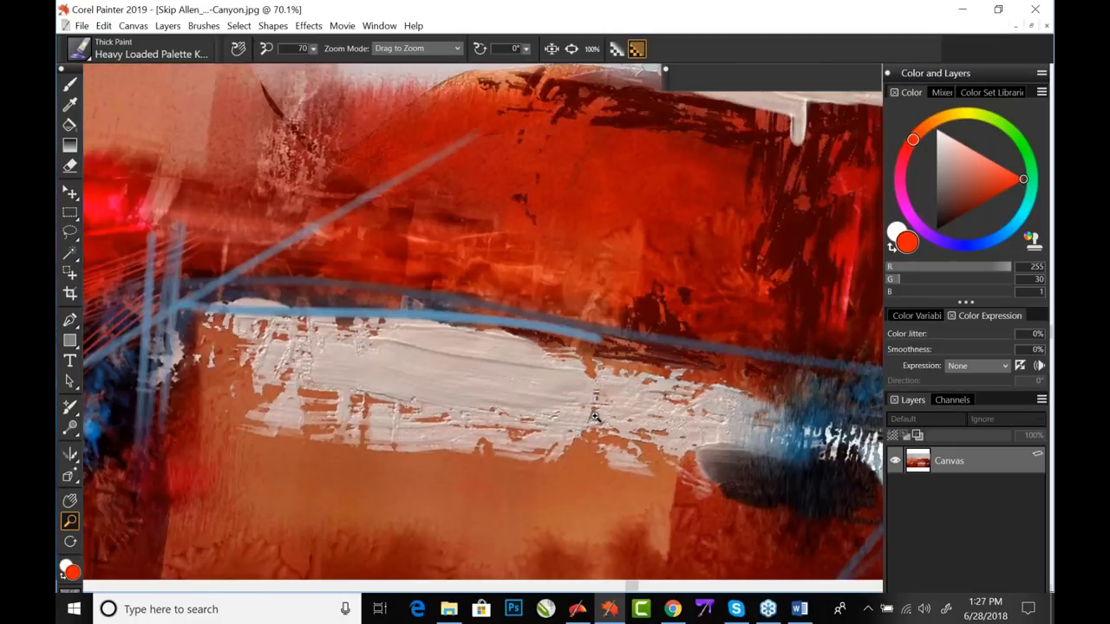
pyautogui.click(595, 417)
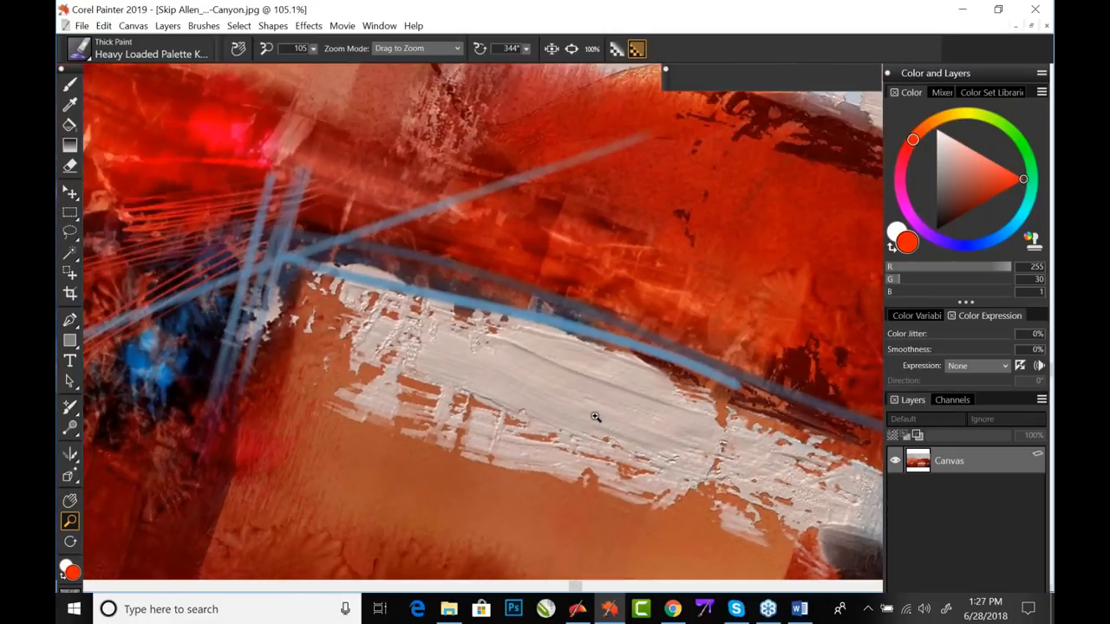
# - Reduce the view of the canyon painting to about 68% while rotating the canvas to 9°
pyautogui.click(595, 417)
pyautogui.keyDown('alt'); pyautogui.click(594, 417); pyautogui.keyUp('alt')
pyautogui.keyDown('alt'); pyautogui.click(595, 418); pyautogui.keyUp('alt')
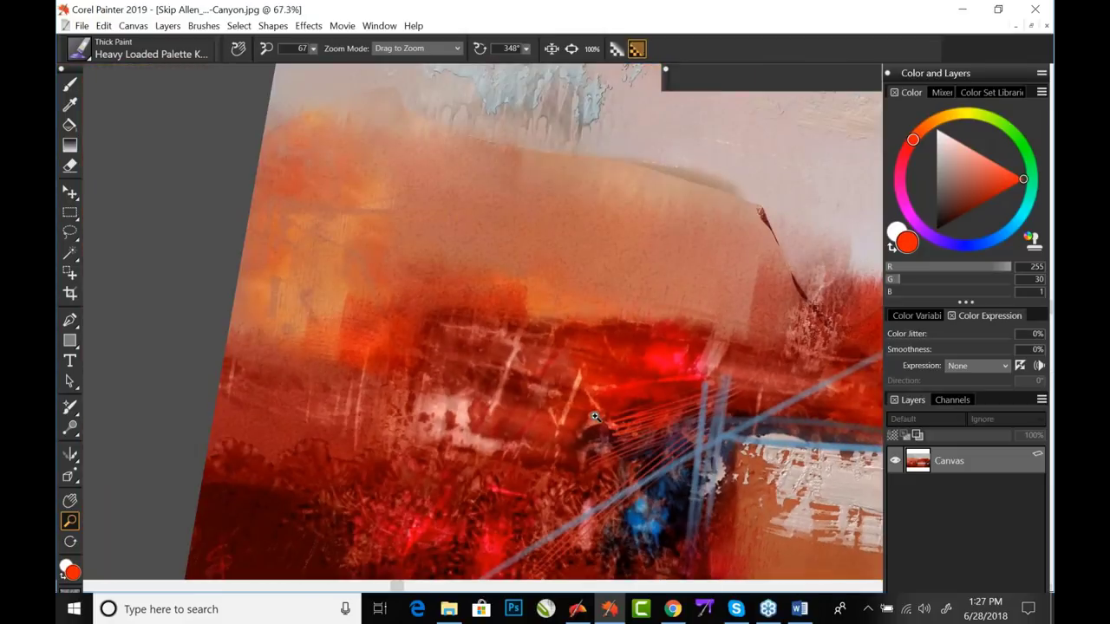
pyautogui.keyDown('alt'); pyautogui.click(595, 417); pyautogui.keyUp('alt')
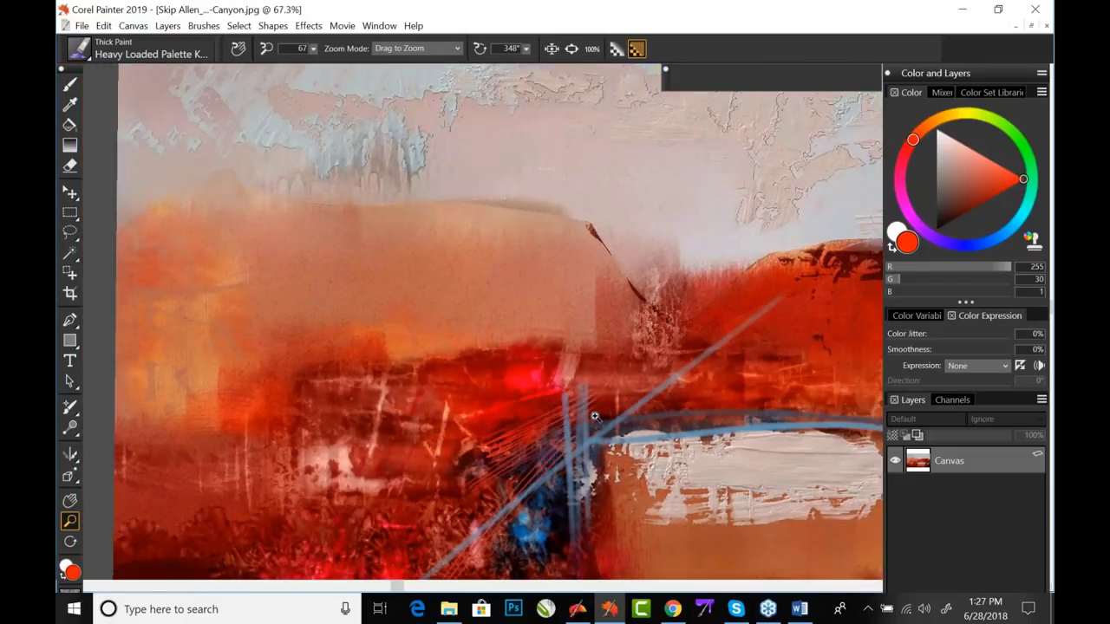
pyautogui.click(595, 417)
pyautogui.click(594, 417)
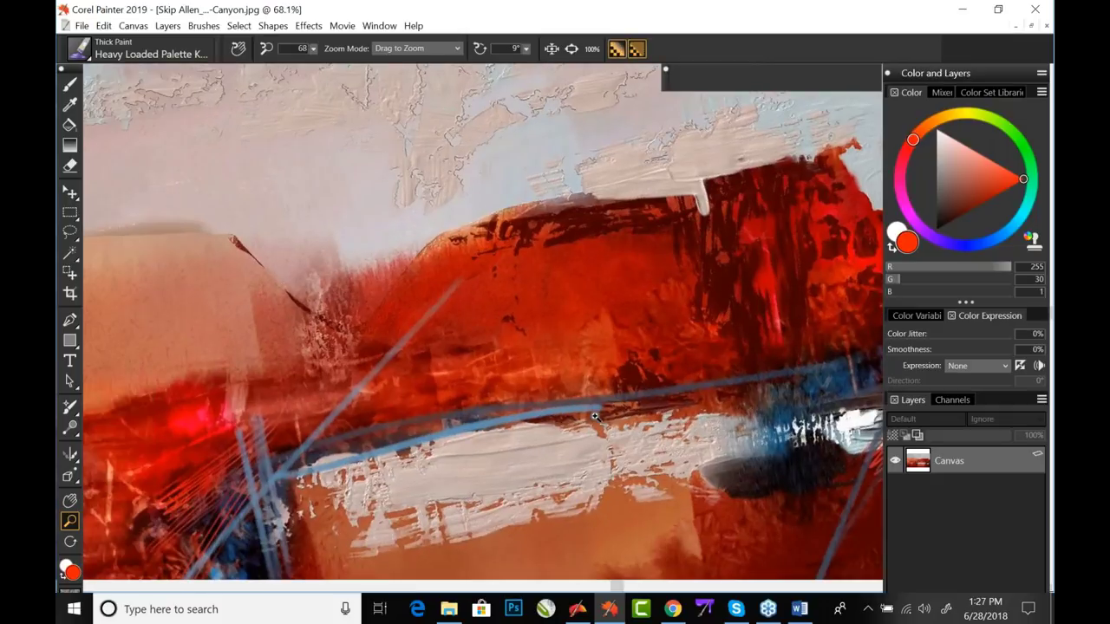
# - Magnify and rotate the painting again, bringing the view back to 46% and the canvas angle to 0°
pyautogui.click(595, 417)
pyautogui.click(595, 417)
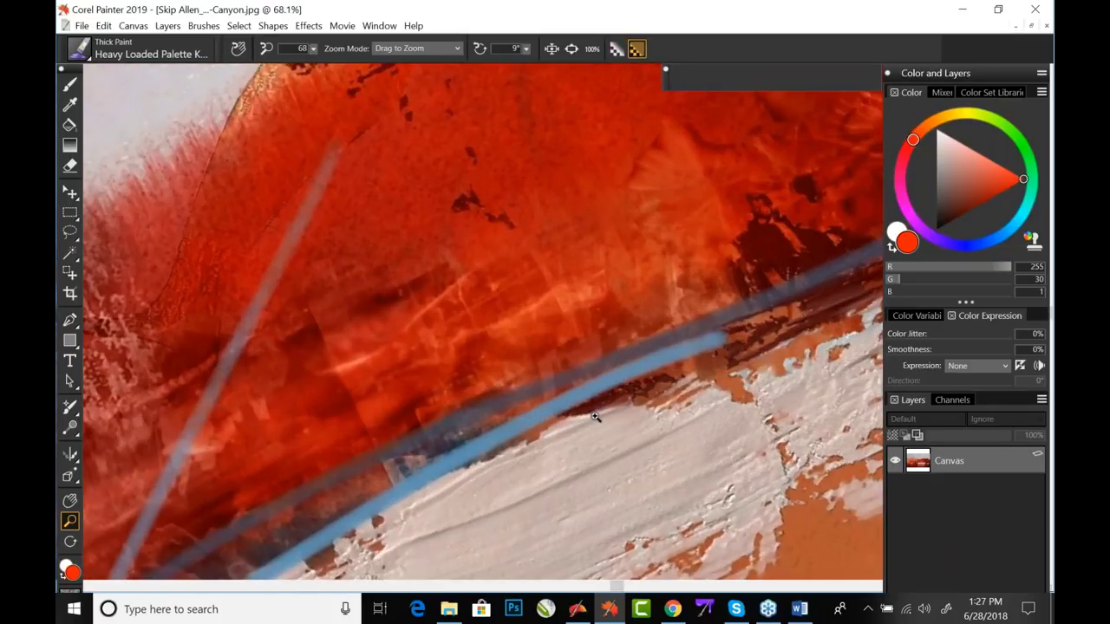
pyautogui.click(595, 417)
pyautogui.keyDown('alt'); pyautogui.click(595, 418); pyautogui.keyUp('alt')
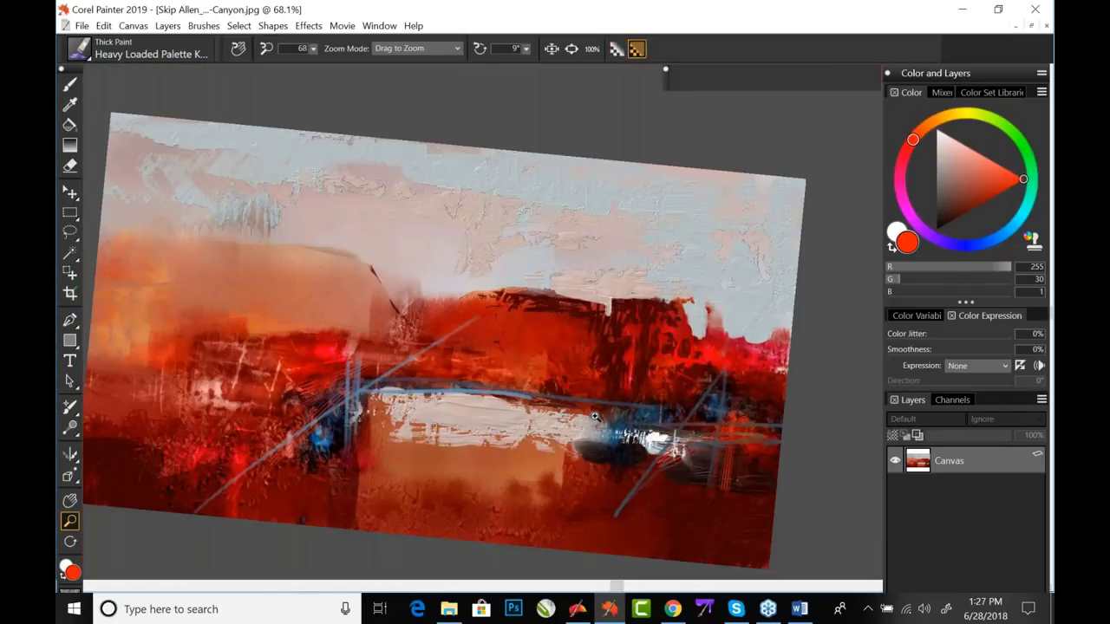
pyautogui.keyDown('alt'); pyautogui.click(594, 417); pyautogui.keyUp('alt')
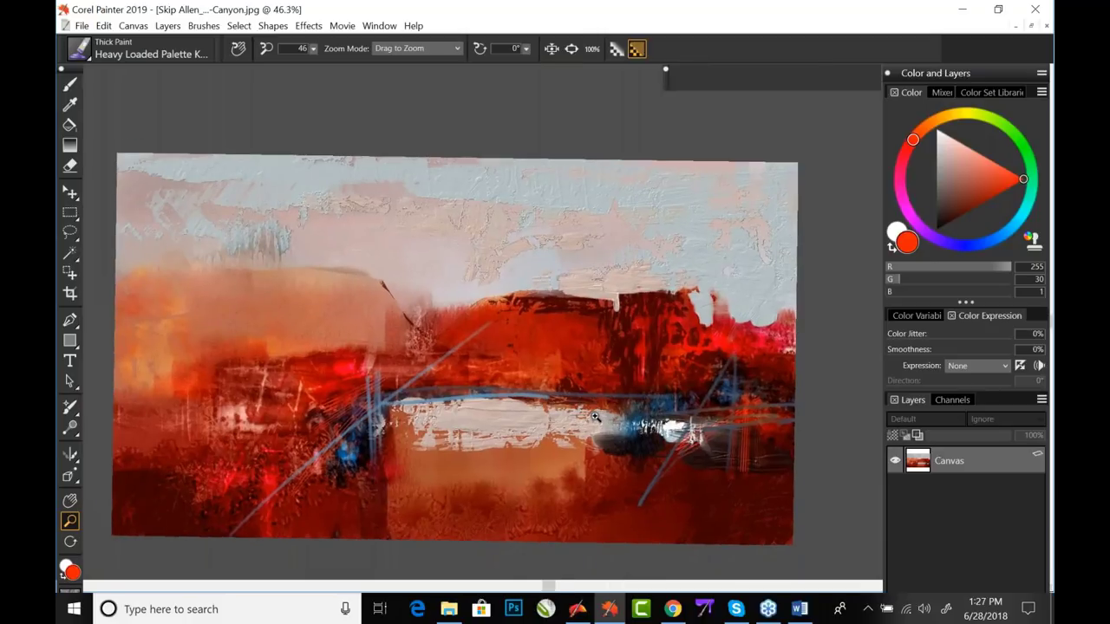
pyautogui.click(595, 417)
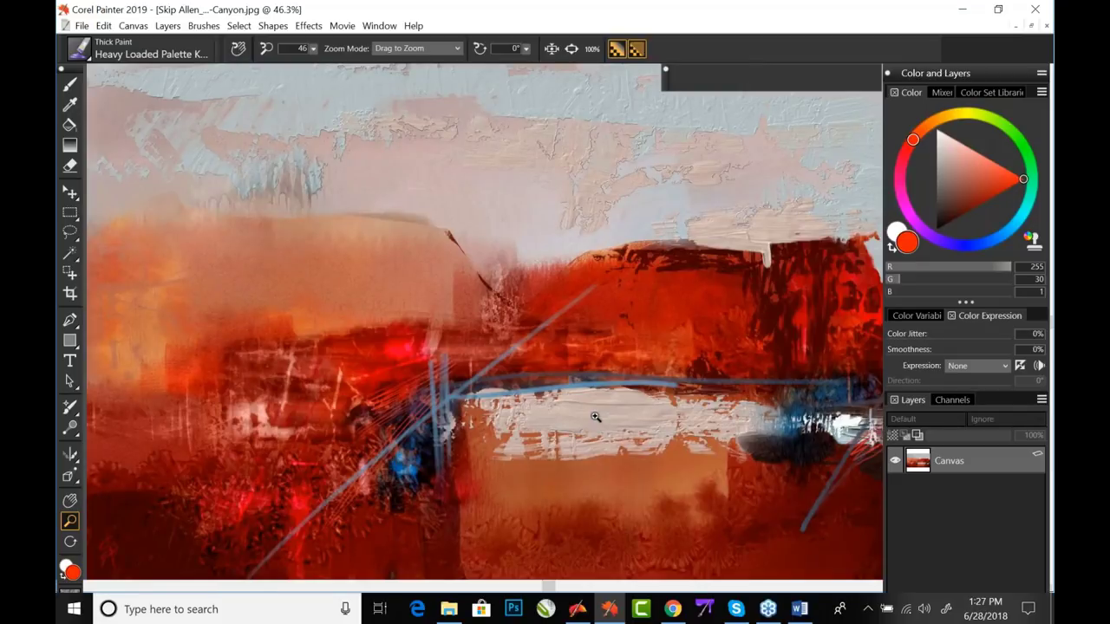
# - Open the Interface preferences and examine the available Color Theme options
pyautogui.click(103, 26)
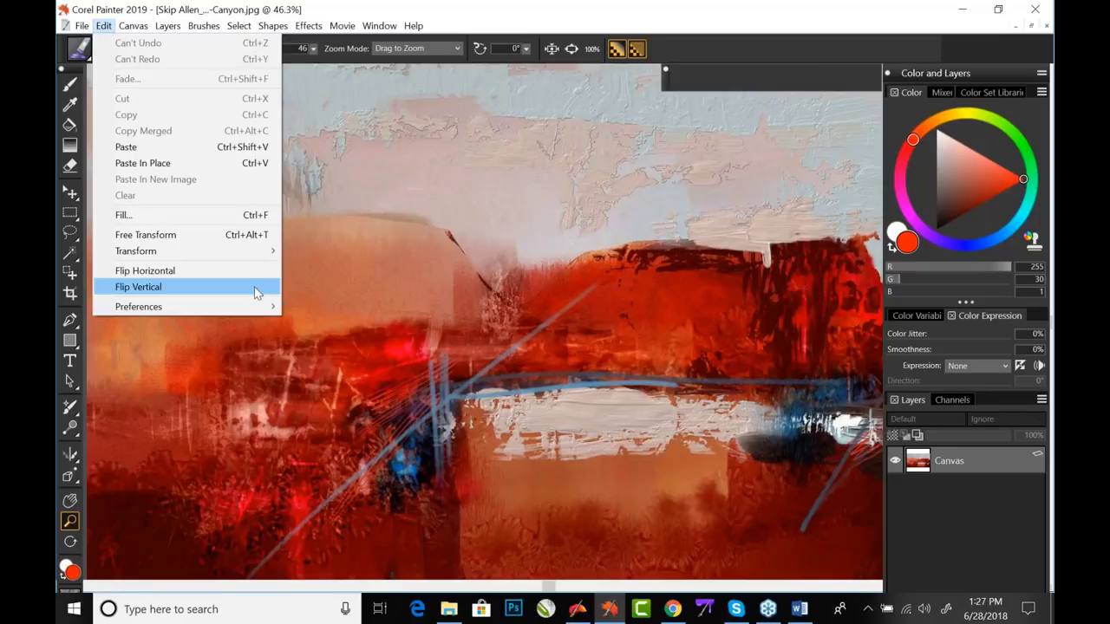
pyautogui.moveTo(264, 307)
pyautogui.click(328, 309)
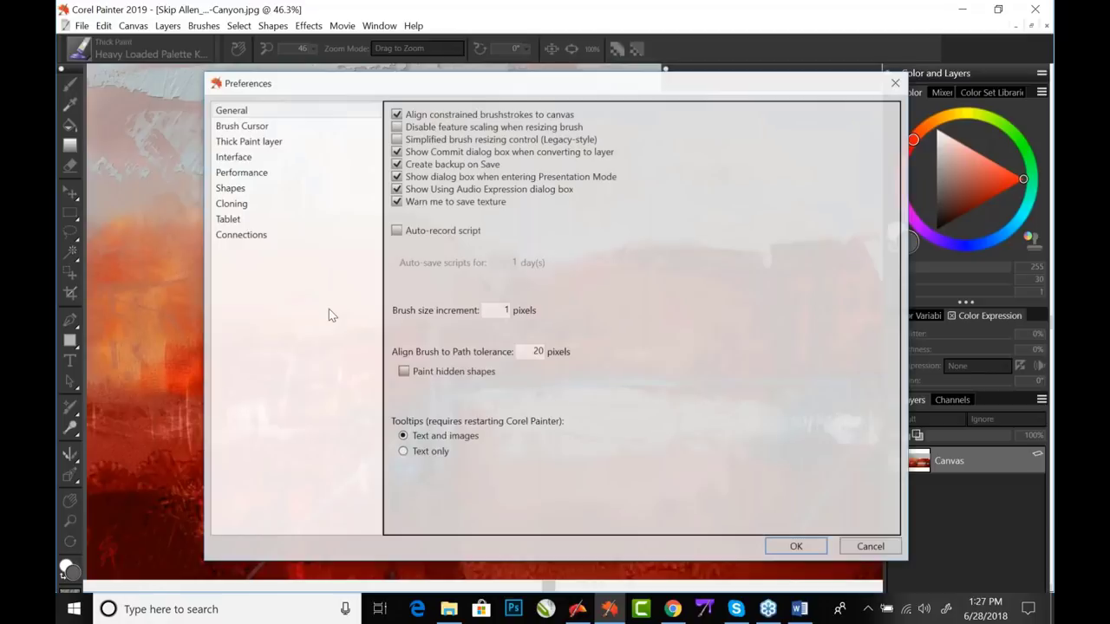
pyautogui.click(251, 162)
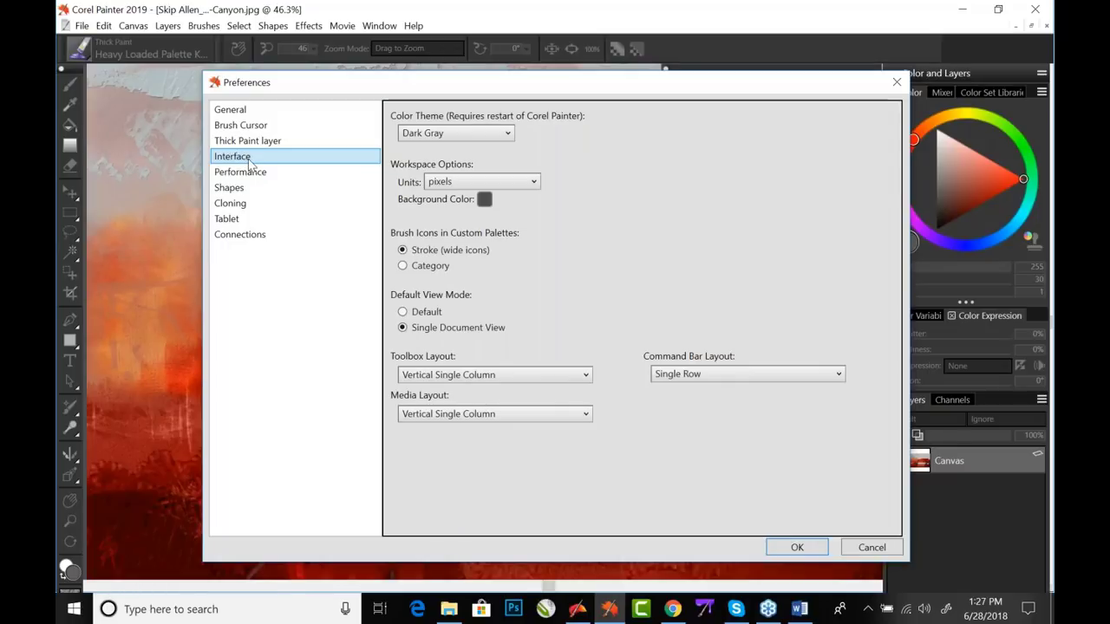
pyautogui.click(508, 134)
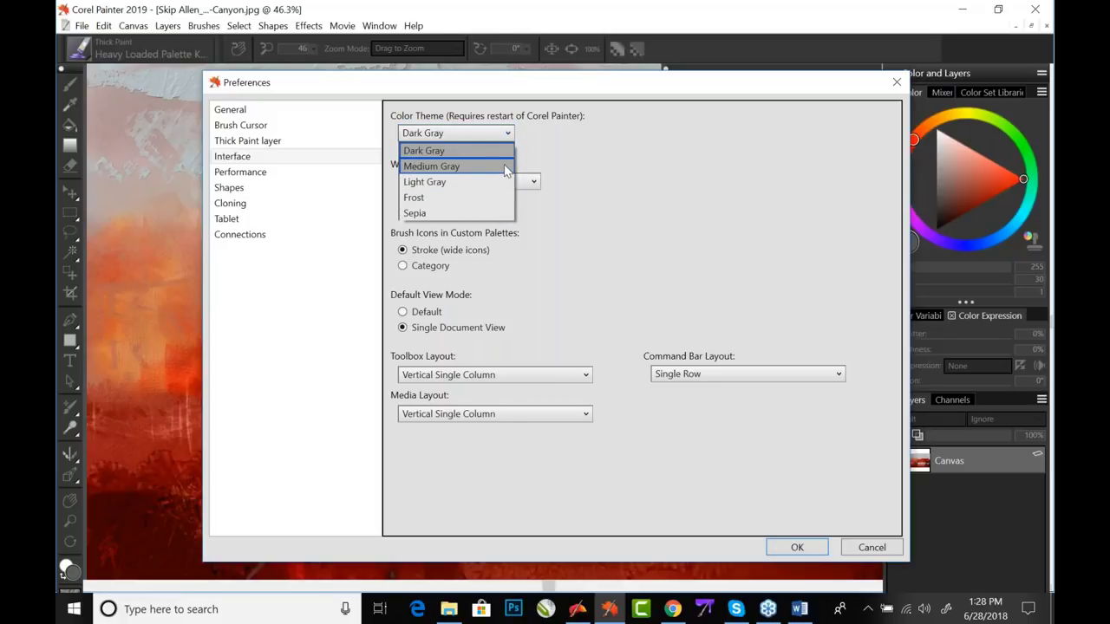
pyautogui.click(571, 147)
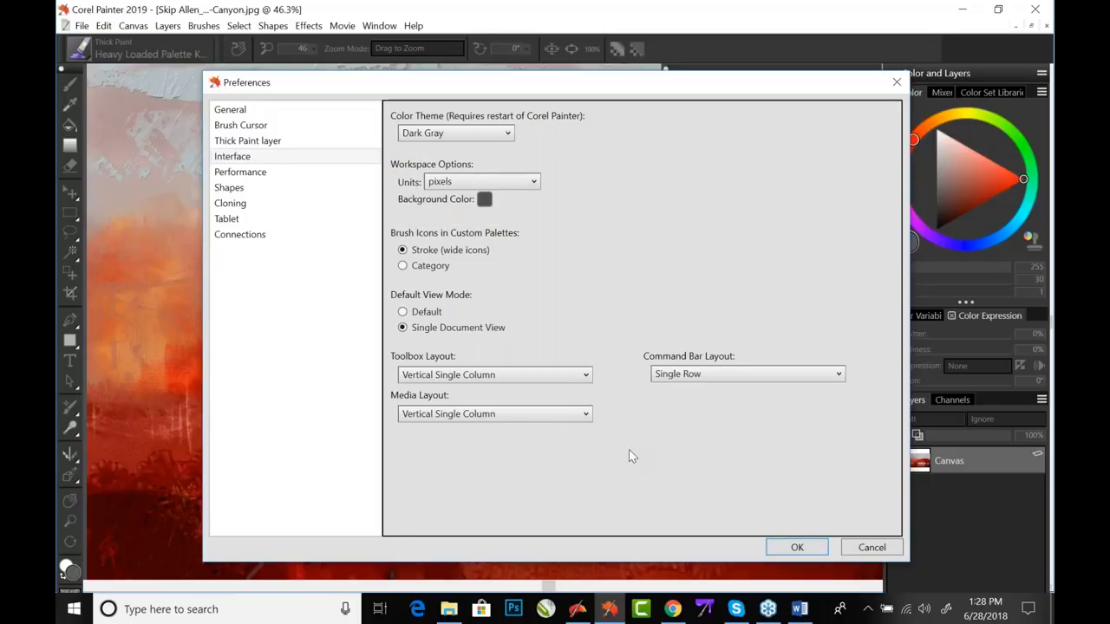
# - Look at the workspace Background Color choices, and close the color picker and the preferences without changing anything
pyautogui.click(484, 201)
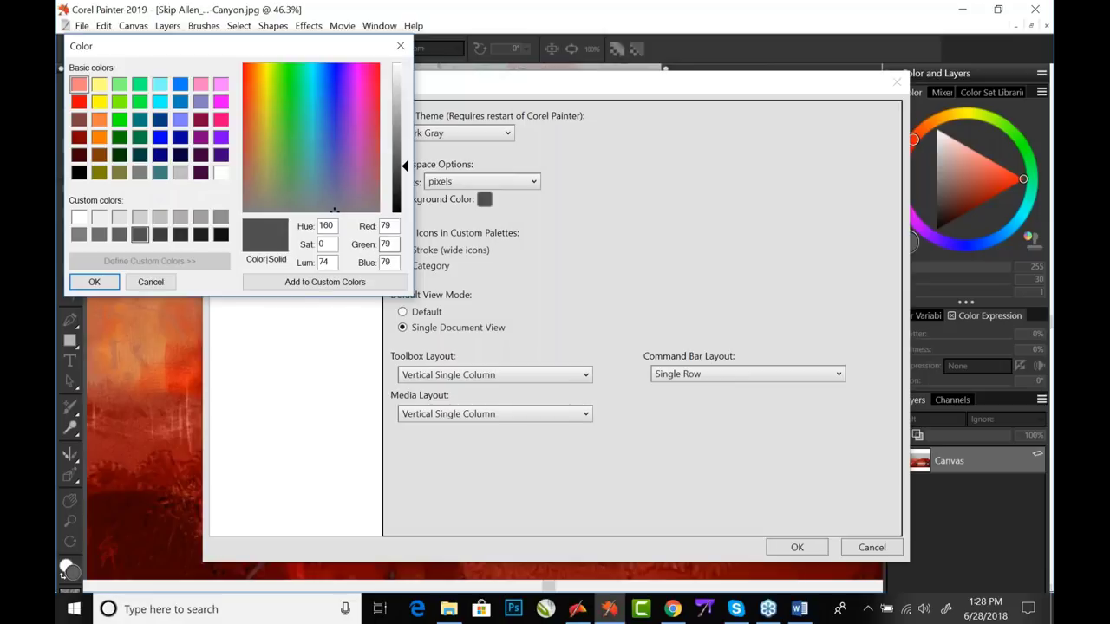
pyautogui.click(163, 286)
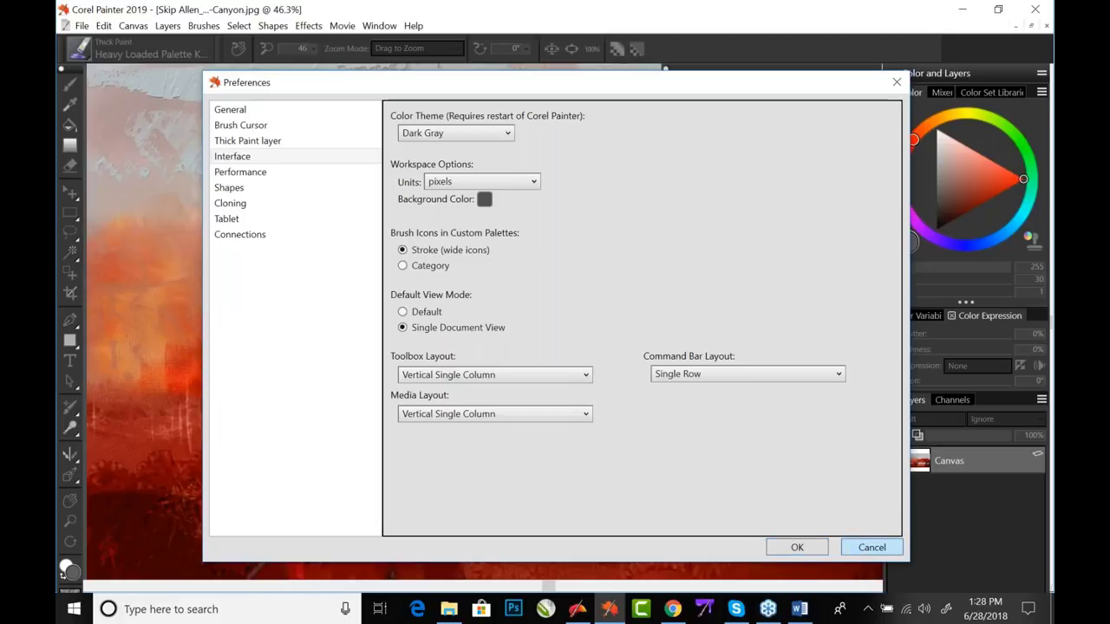
pyautogui.click(872, 547)
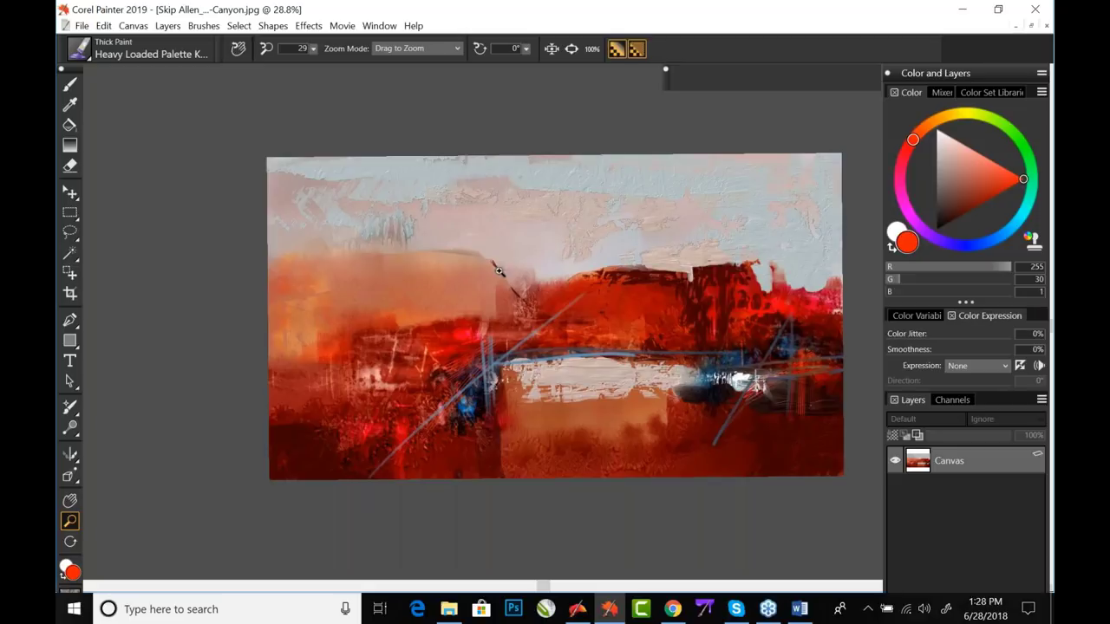
# - Switch to Corel Painter 2018 and create a new square image 40 inches wide at 200 pixels per inch
pyautogui.click(574, 611)
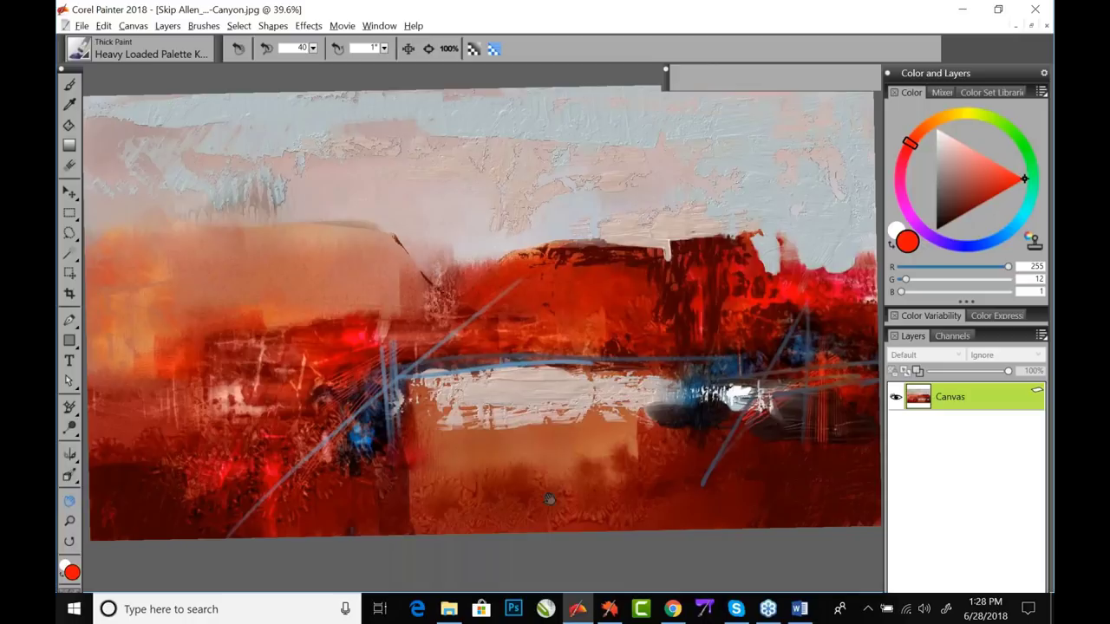
pyautogui.hotkey('ctrl', 'n')
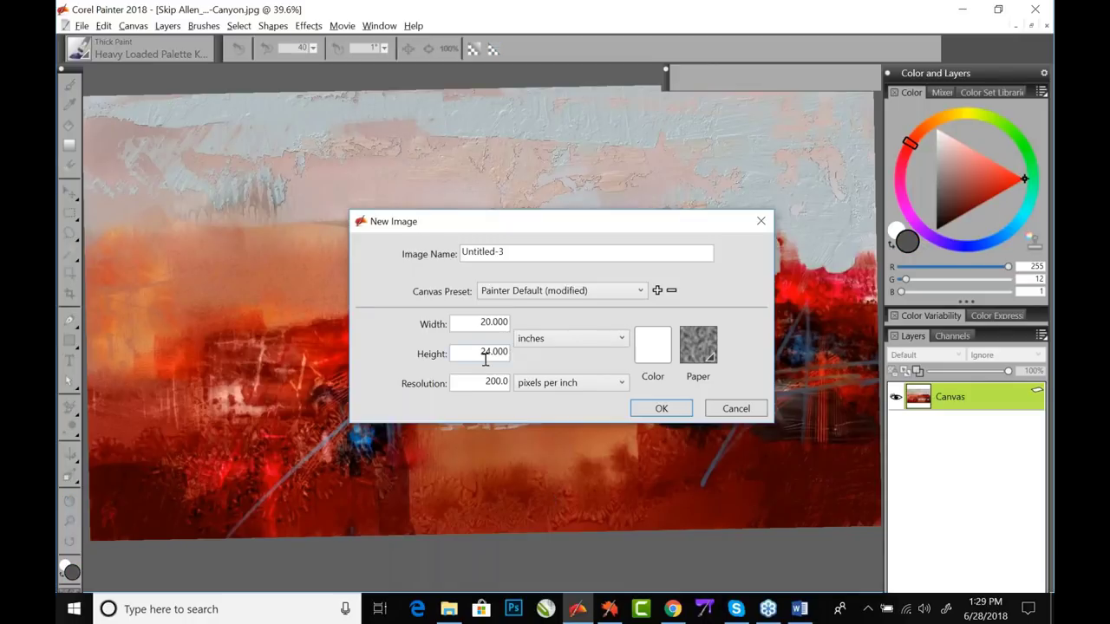
pyautogui.click(473, 322)
pyautogui.write('40')
pyautogui.moveTo(487, 350); pyautogui.dragTo(557, 358)
pyautogui.write('4')
pyautogui.press('Tab')
pyautogui.click(659, 408)
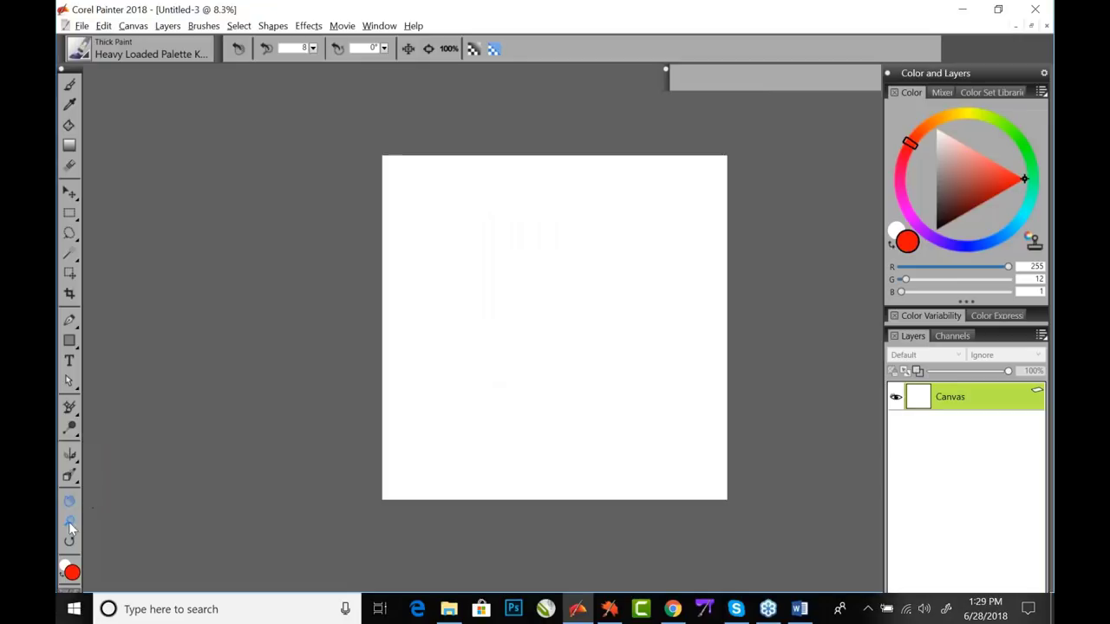
# - Activate the Brush tool with the Heavy Loaded Palette Knife variant from the Thick Paint category
pyautogui.click(520, 370)
pyautogui.click(523, 384)
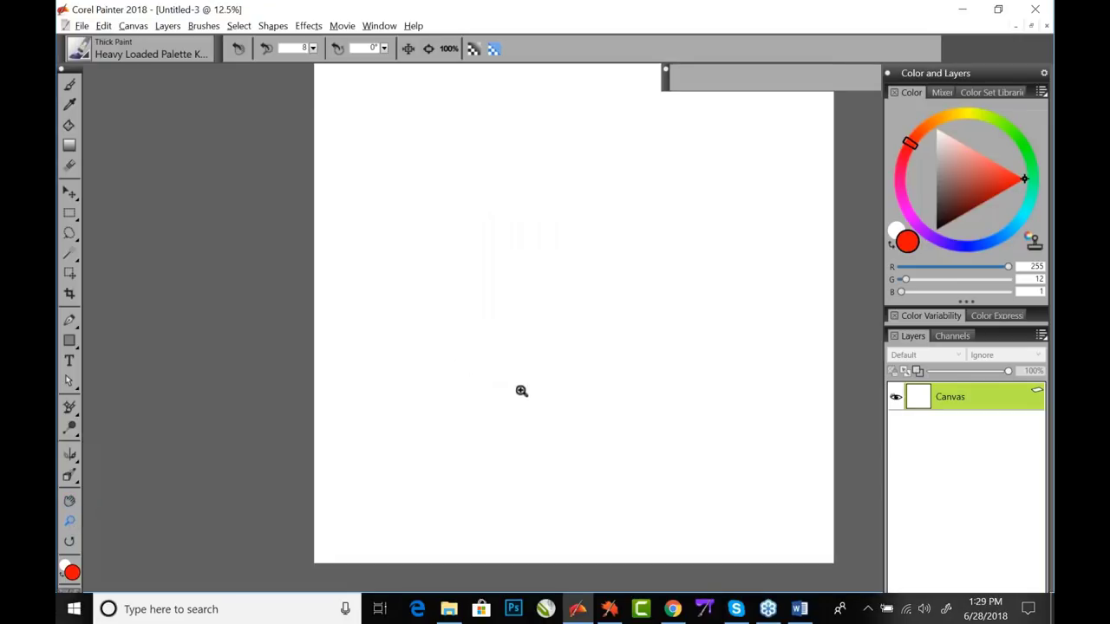
pyautogui.click(519, 384)
pyautogui.moveTo(473, 391); pyautogui.dragTo(343, 390)
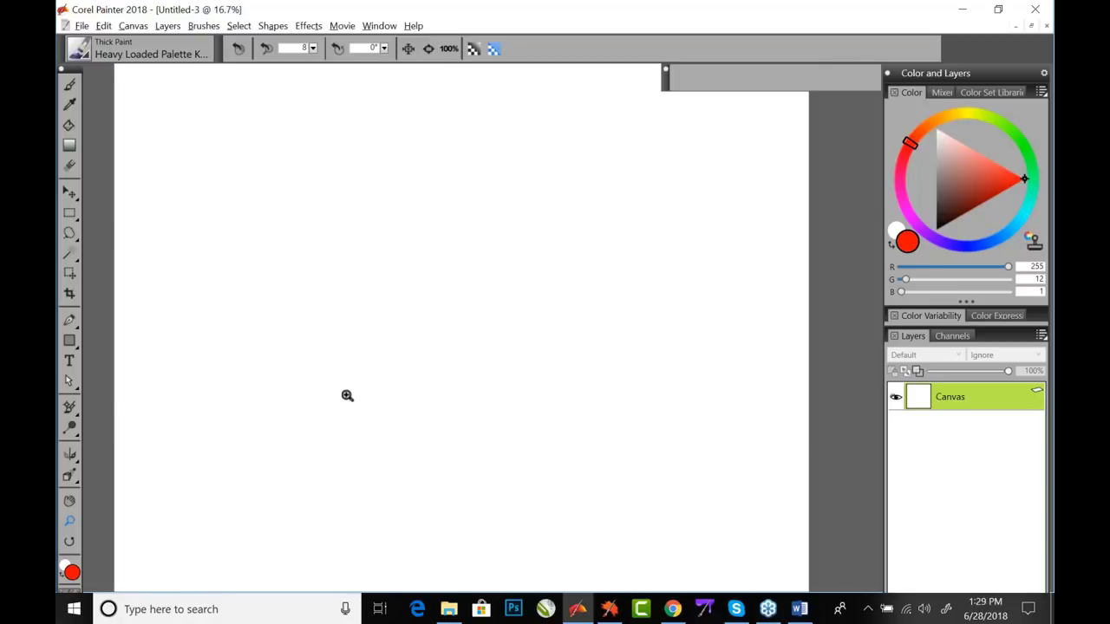
pyautogui.click(69, 84)
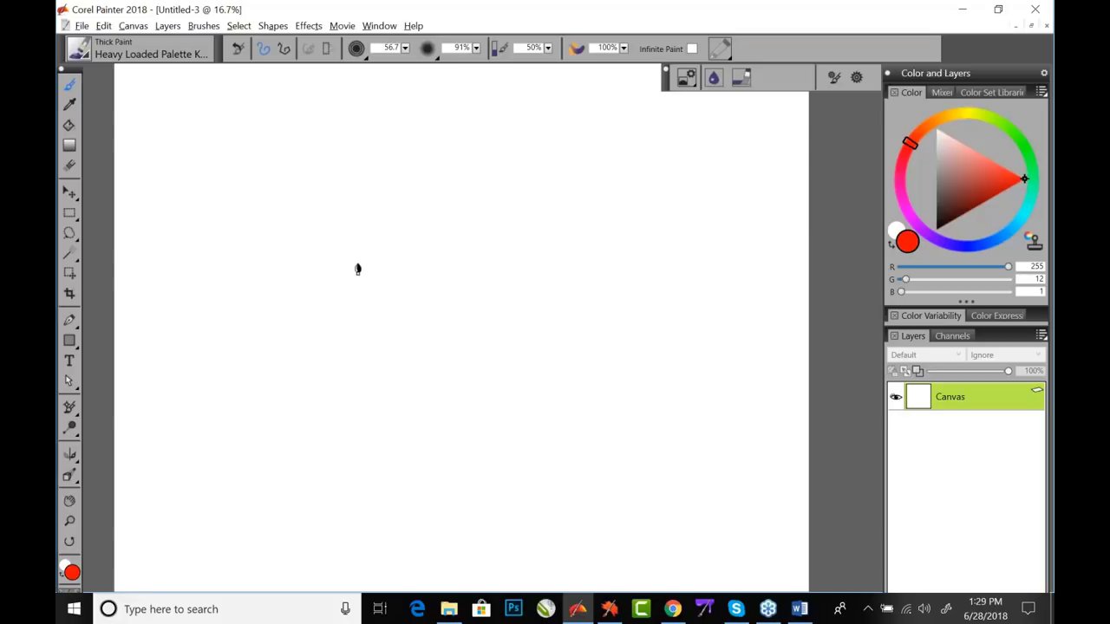
pyautogui.click(83, 50)
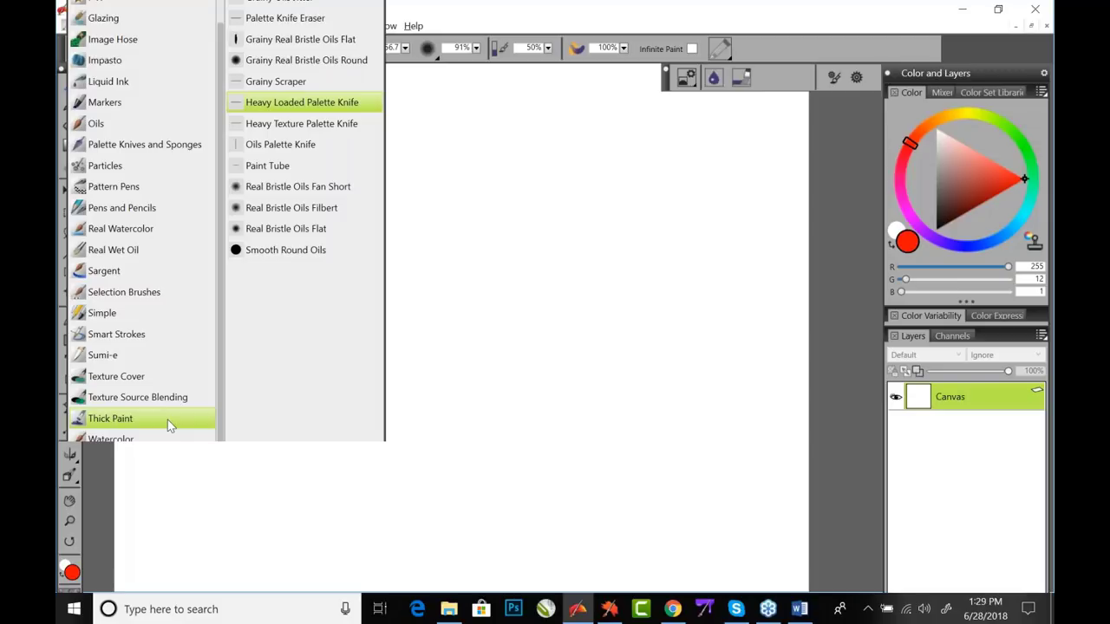
pyautogui.click(356, 106)
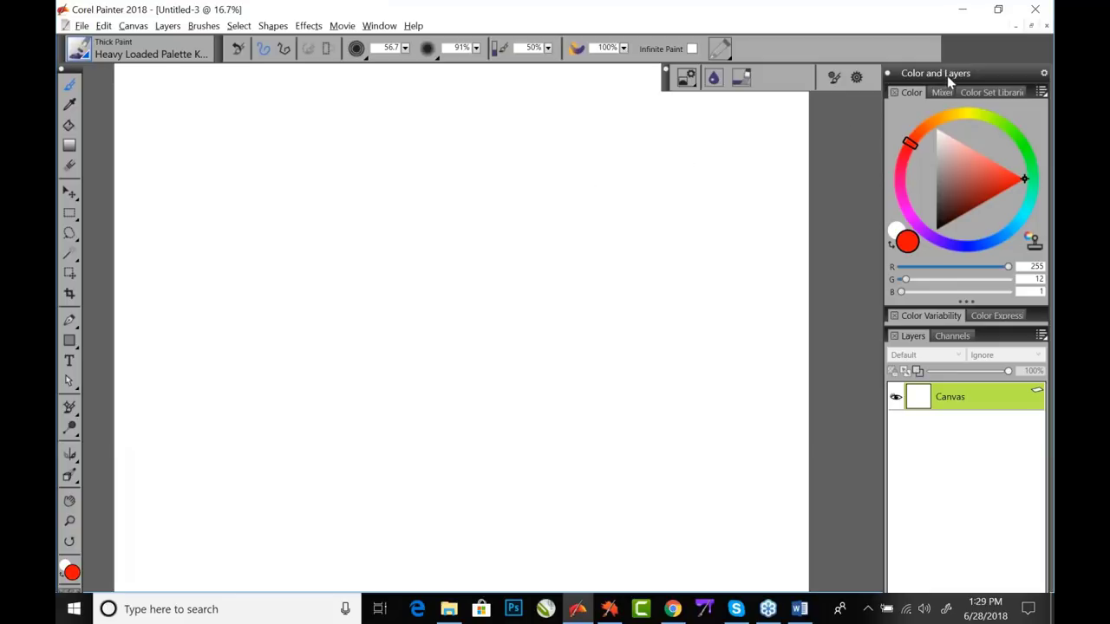
# - Move the Color and Layers palette inward, try several hues and tones, and set the main color to red (R 255, G 2, B 20)
pyautogui.moveTo(958, 75); pyautogui.dragTo(912, 73)
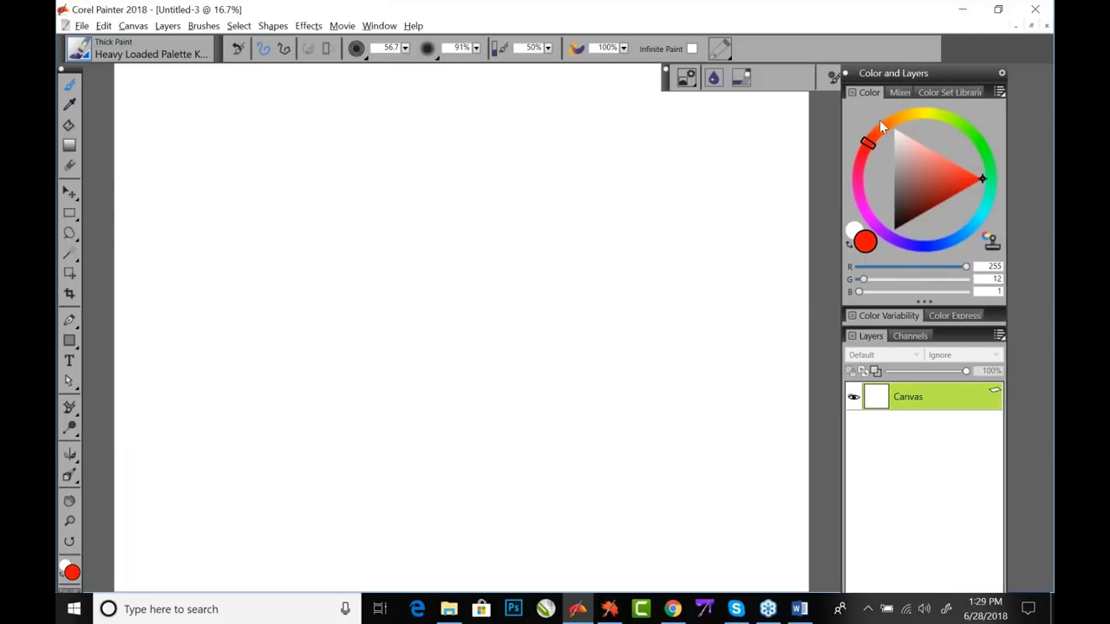
pyautogui.moveTo(872, 140)
pyautogui.mouseDown()
pyautogui.moveTo(921, 120)
pyautogui.moveTo(883, 146)
pyautogui.mouseUp()
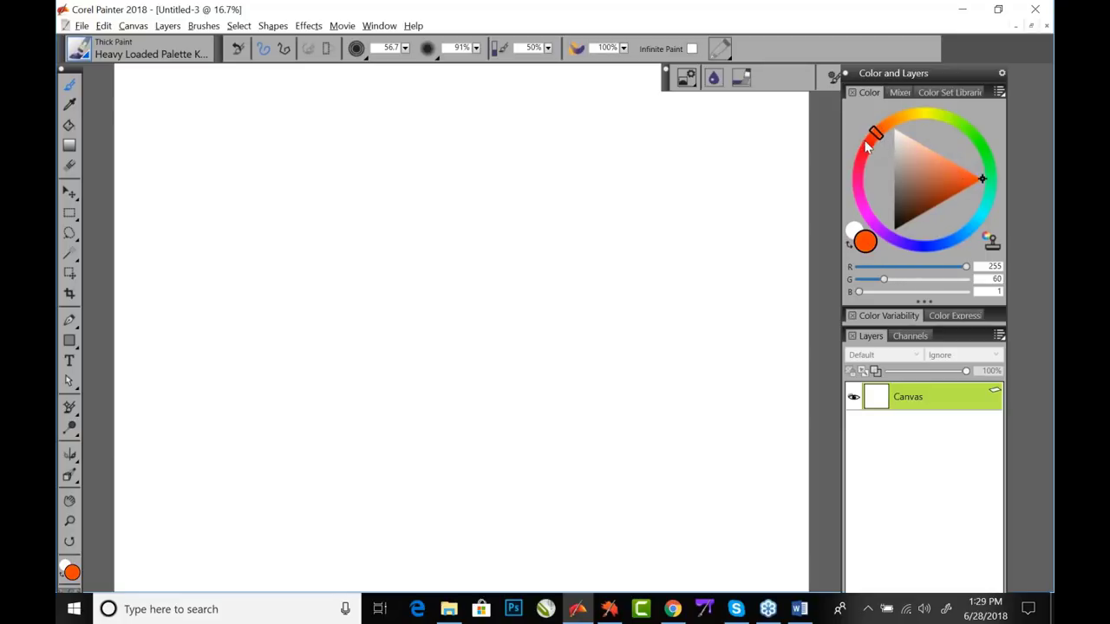
pyautogui.moveTo(970, 175)
pyautogui.mouseDown()
pyautogui.moveTo(904, 175)
pyautogui.moveTo(920, 188)
pyautogui.moveTo(964, 169)
pyautogui.moveTo(966, 190)
pyautogui.mouseUp()
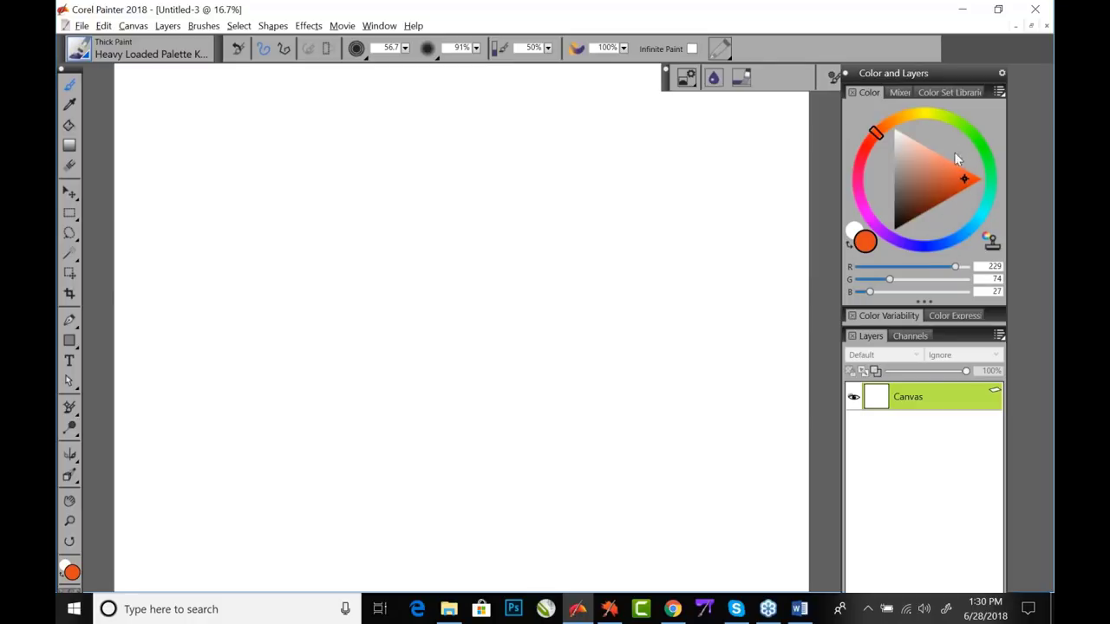
pyautogui.moveTo(964, 182)
pyautogui.mouseDown()
pyautogui.moveTo(920, 190)
pyautogui.moveTo(985, 177)
pyautogui.mouseUp()
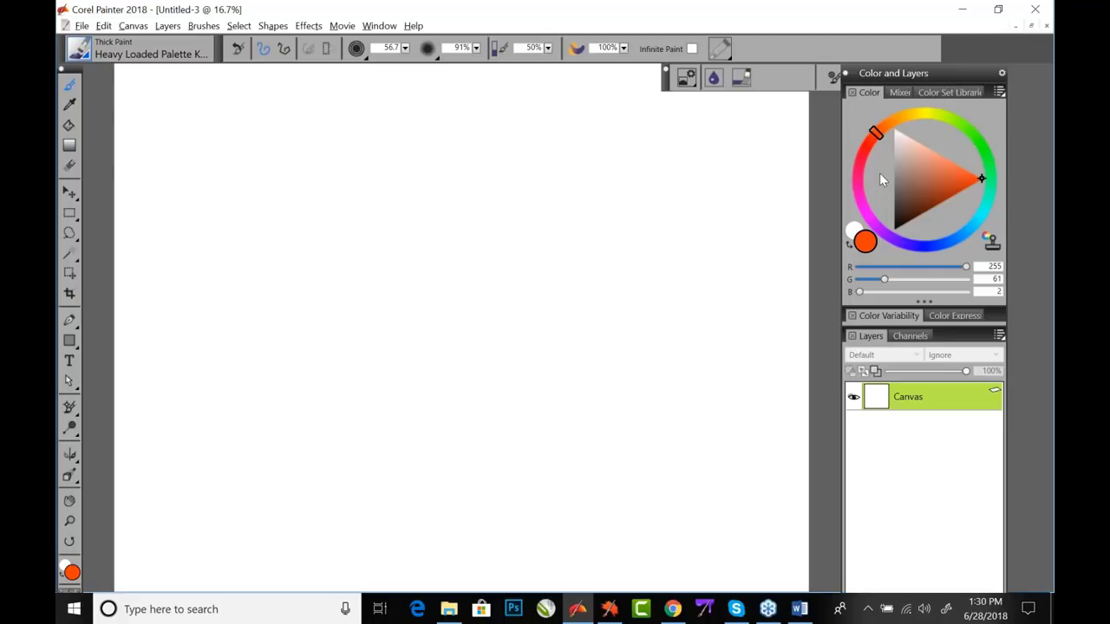
pyautogui.moveTo(872, 136); pyautogui.dragTo(864, 151)
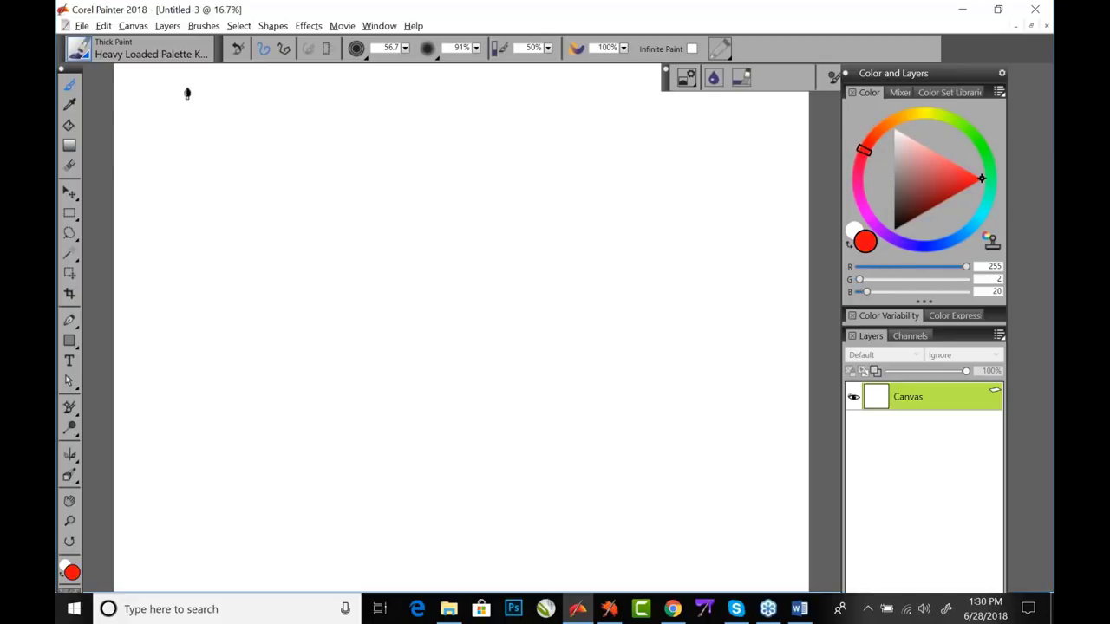
# - Set the brush size to 250 and paint a wavy red stroke across the blank canvas
pyautogui.doubleClick(380, 47)
pyautogui.write('250')
pyautogui.press('Return')
pyautogui.moveTo(145, 304); pyautogui.dragTo(171, 290)
pyautogui.moveTo(342, 337)
pyautogui.mouseDown()
pyautogui.moveTo(619, 205)
pyautogui.moveTo(577, 314)
pyautogui.mouseUp()
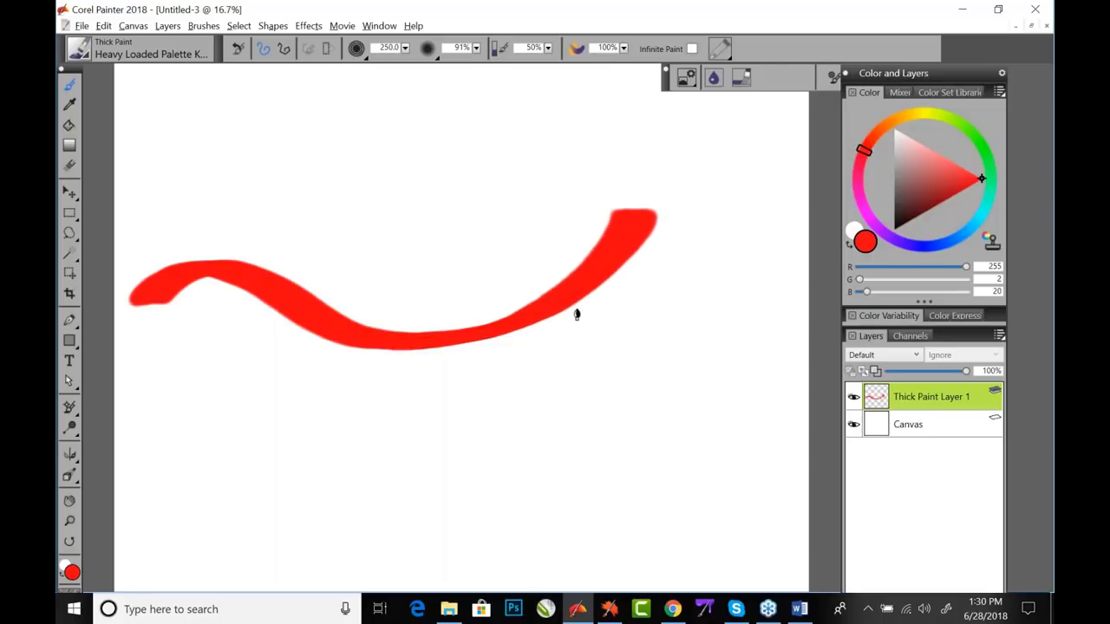
# - Paint an S-shaped orange stroke (R 255, G 144, B 2) across the red one, and cross it with a curved red stroke (R 255, G 7, B 2)
pyautogui.click(894, 120)
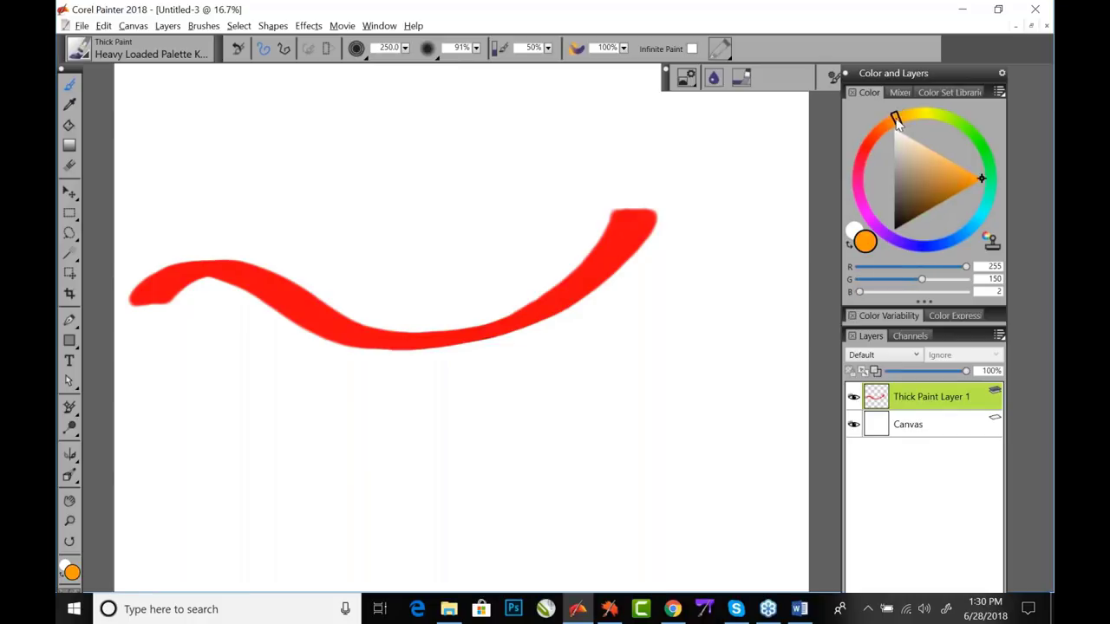
pyautogui.moveTo(212, 181); pyautogui.dragTo(345, 198)
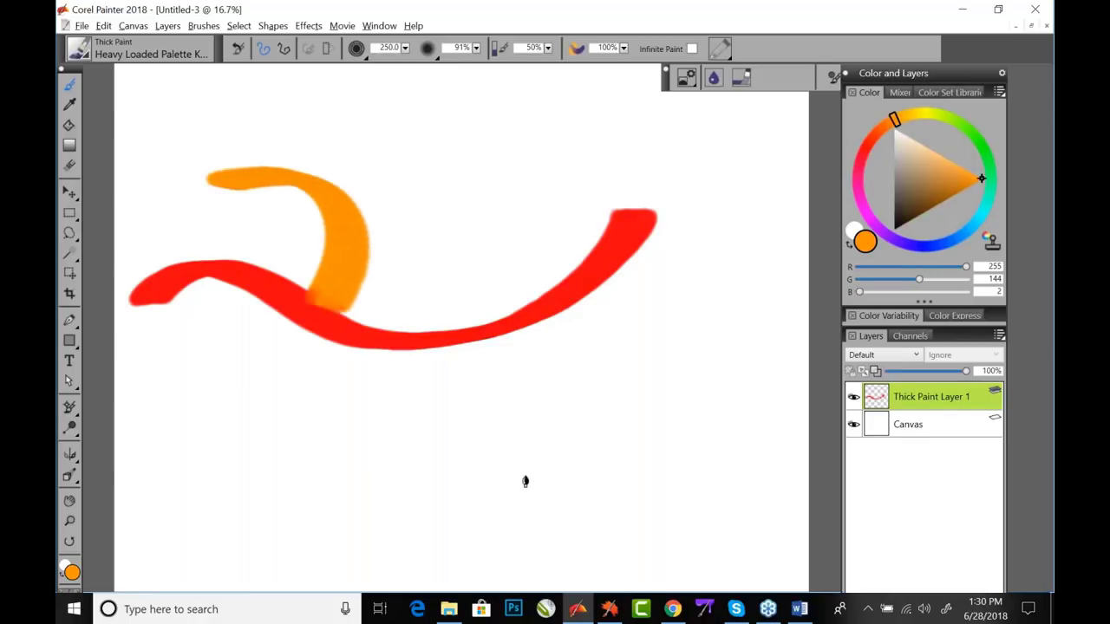
pyautogui.moveTo(295, 392)
pyautogui.mouseDown()
pyautogui.moveTo(501, 389)
pyautogui.moveTo(510, 397)
pyautogui.moveTo(477, 476)
pyautogui.moveTo(510, 498)
pyautogui.mouseUp()
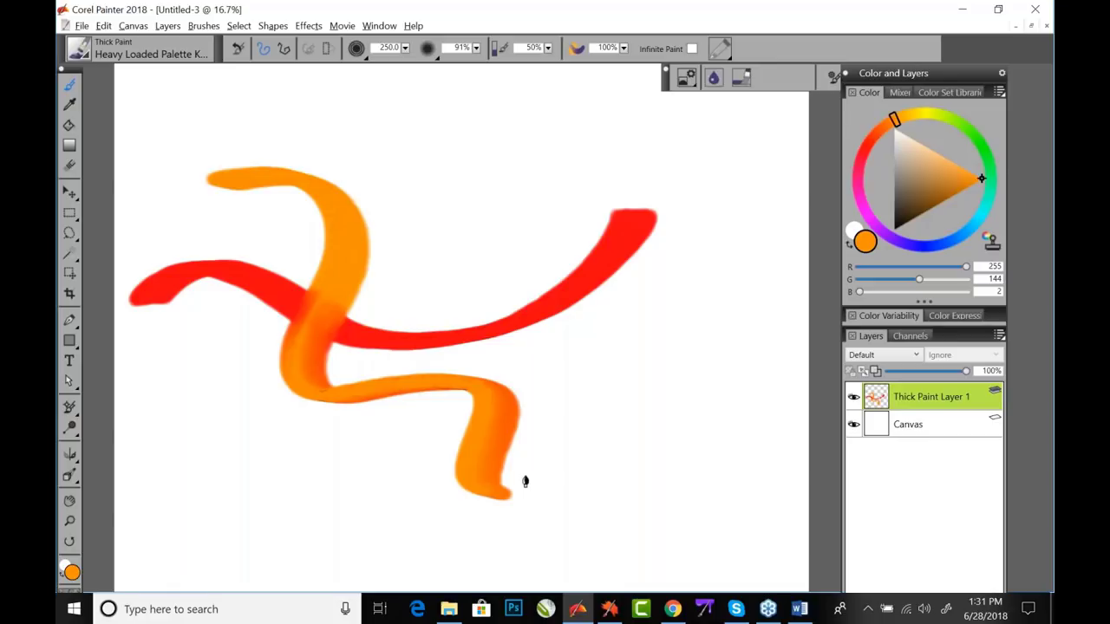
pyautogui.click(872, 145)
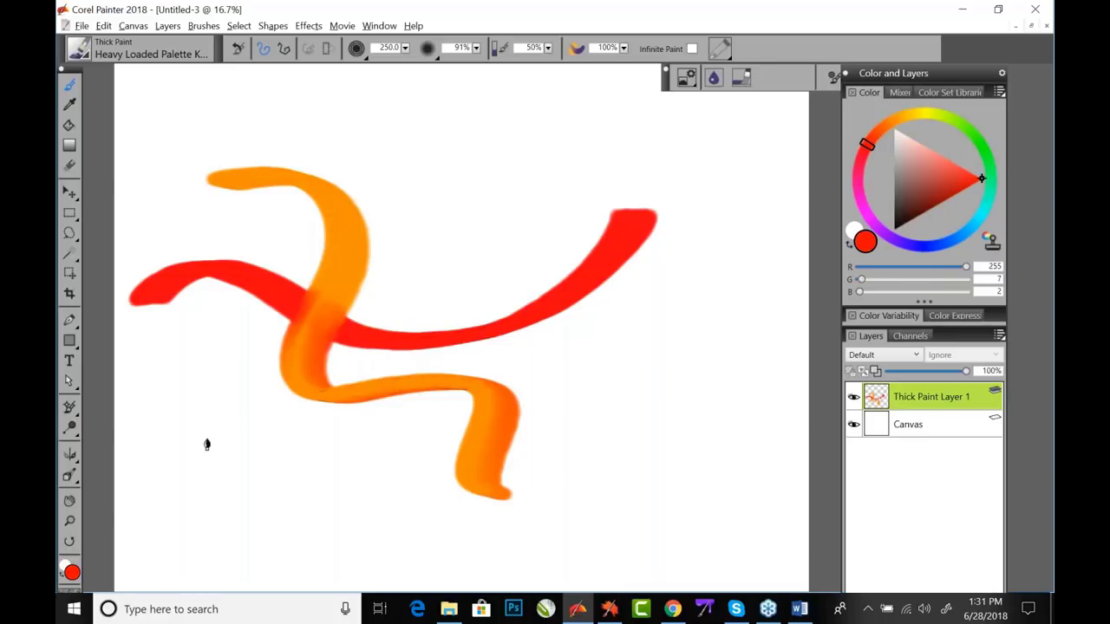
pyautogui.moveTo(206, 444)
pyautogui.mouseDown()
pyautogui.moveTo(204, 388)
pyautogui.moveTo(259, 339)
pyautogui.mouseUp()
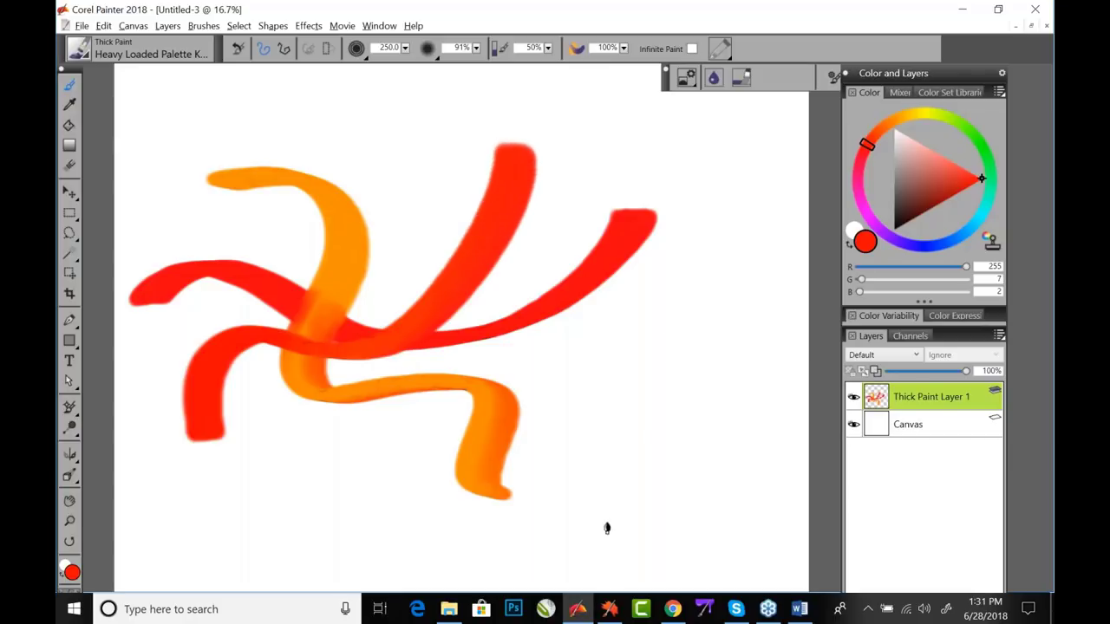
# - Switch to Corel Painter 2019 and create a new 40 by 40 inch image at 200 pixels per inch
pyautogui.click(610, 611)
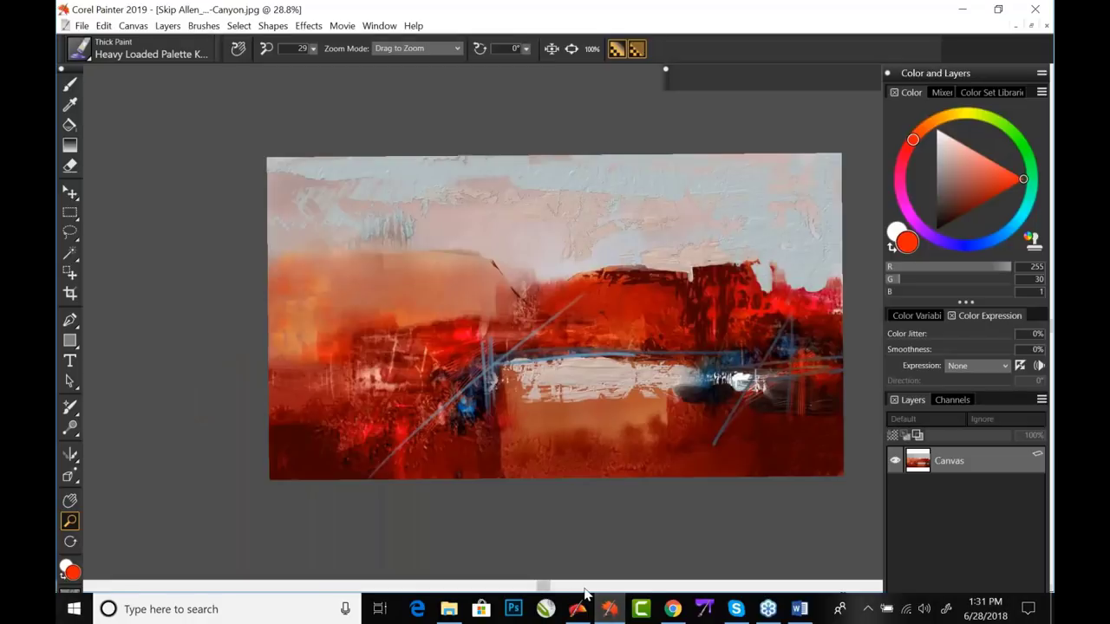
pyautogui.hotkey('ctrl', 'n')
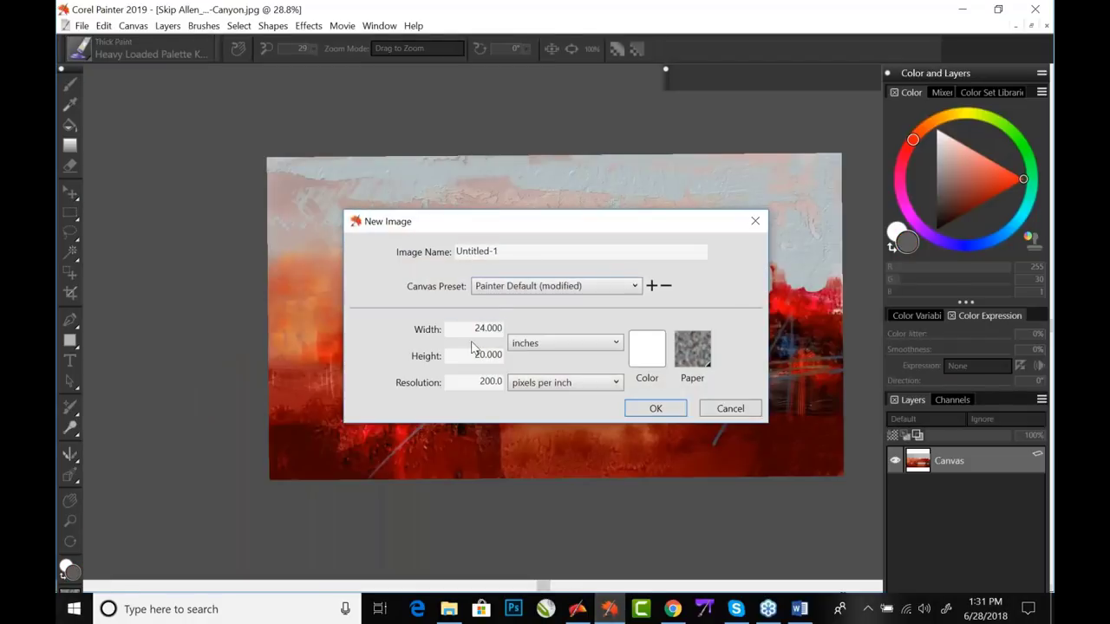
pyautogui.doubleClick(466, 329)
pyautogui.write('40')
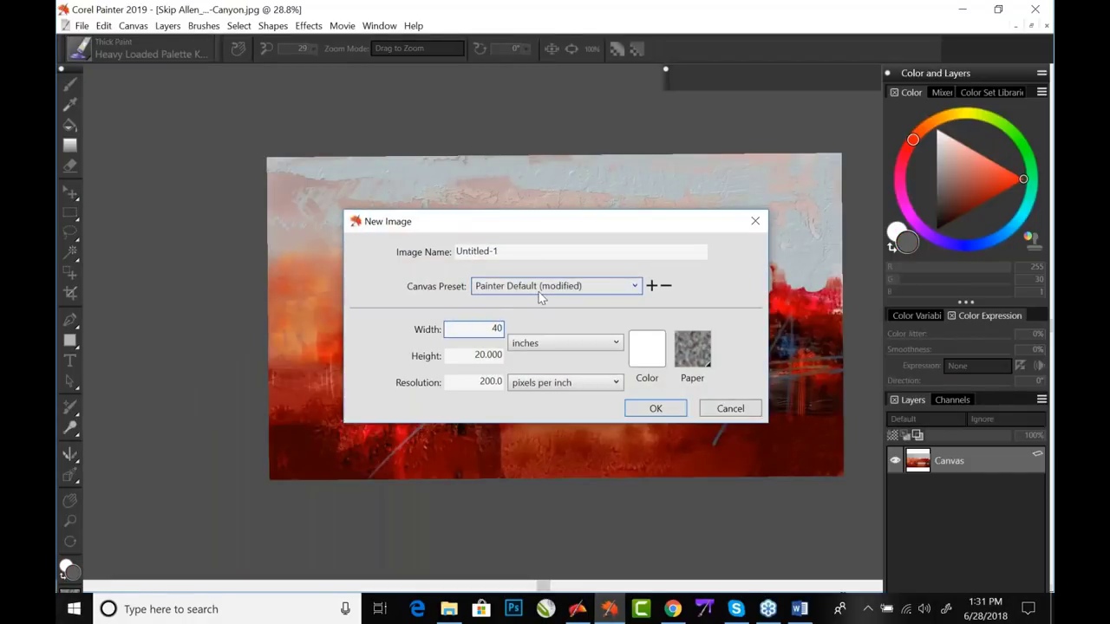
pyautogui.press('Tab')
pyautogui.write('40')
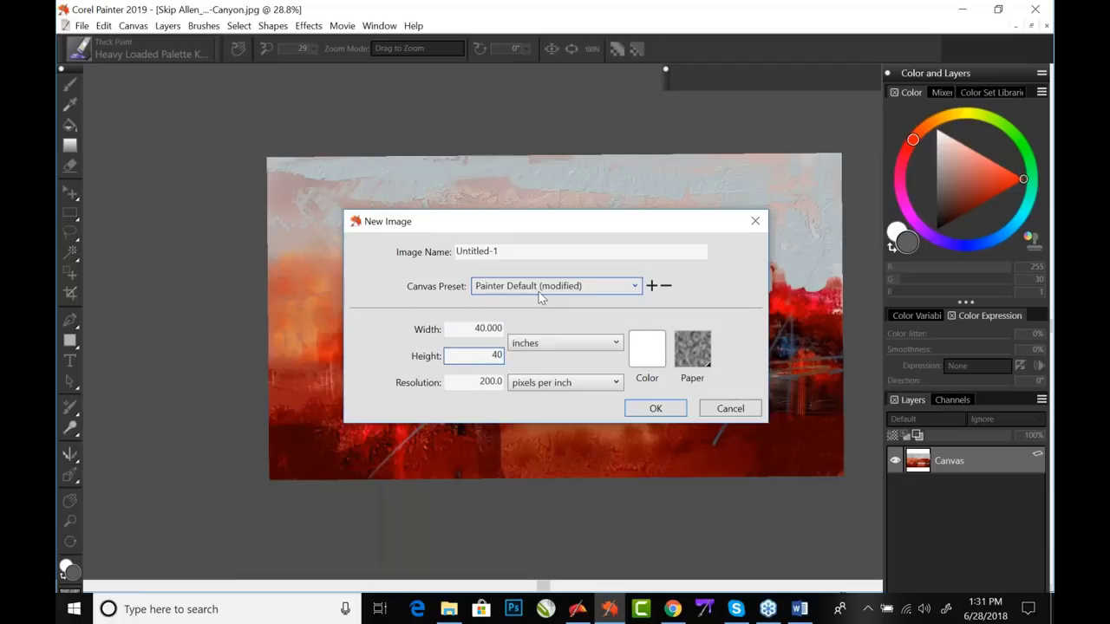
pyautogui.press('Tab')
pyautogui.press('Tab')
pyautogui.press('Tab')
pyautogui.click(655, 408)
# - Activate the Brush tool with the Heavy Loaded Palette Knife variant from the Thick Paint category
pyautogui.moveTo(561, 392); pyautogui.dragTo(538, 347)
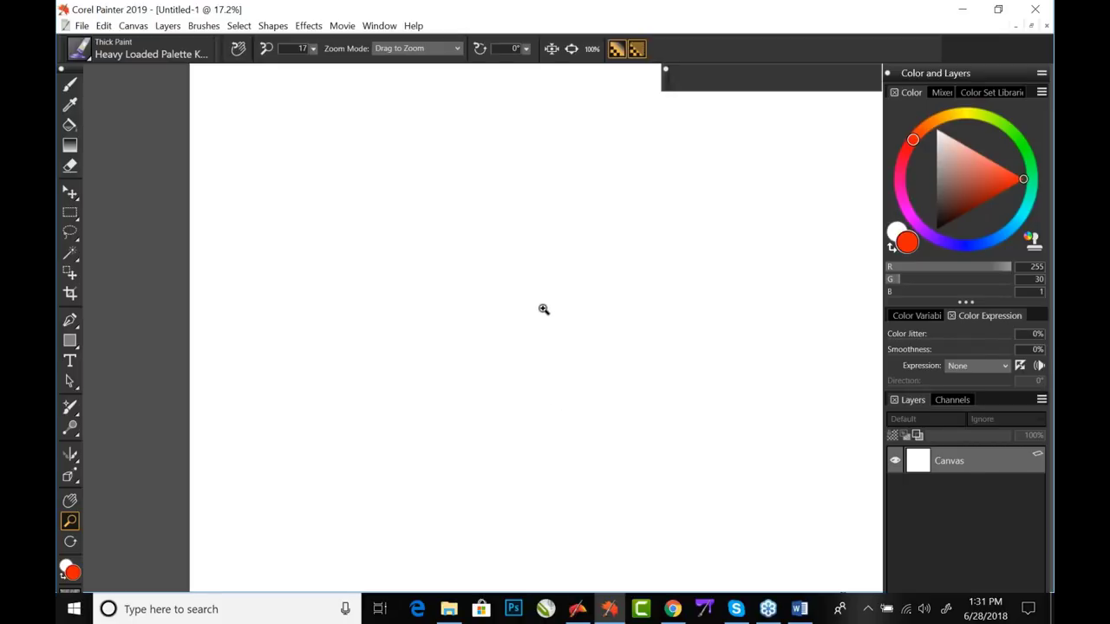
pyautogui.moveTo(541, 310)
pyautogui.mouseDown()
pyautogui.moveTo(545, 359)
pyautogui.moveTo(540, 303)
pyautogui.moveTo(571, 301)
pyautogui.moveTo(471, 312)
pyautogui.mouseUp()
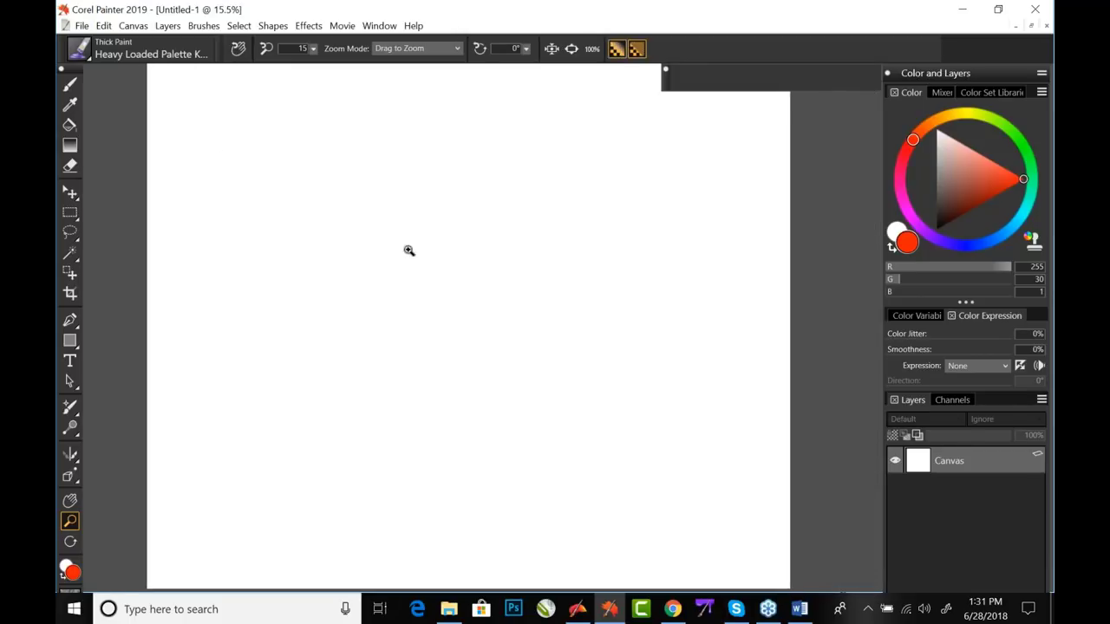
pyautogui.click(86, 52)
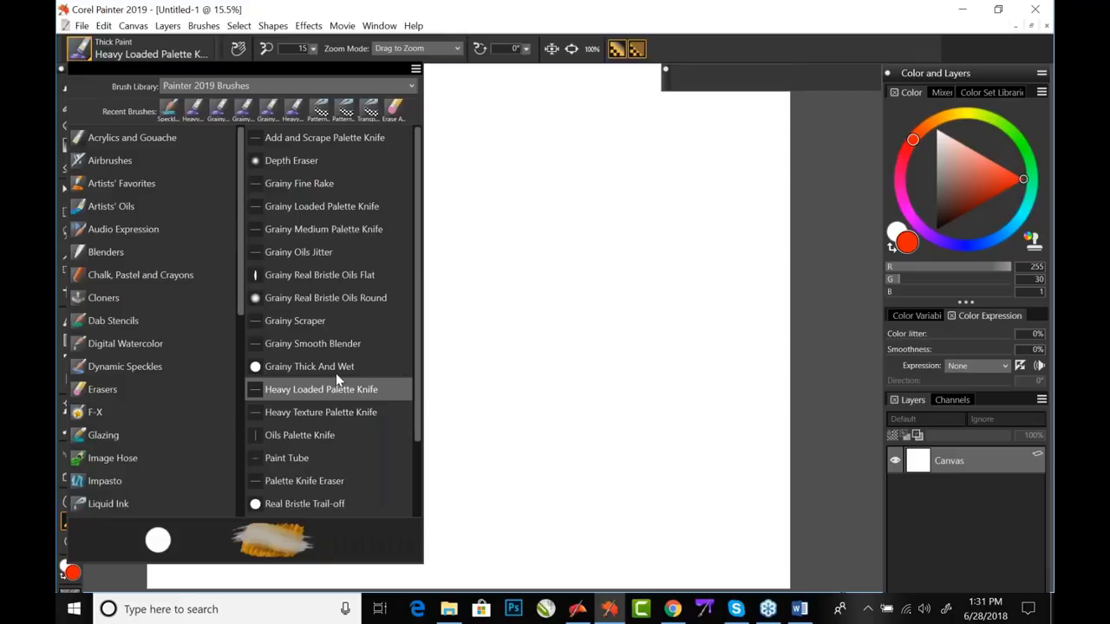
pyautogui.click(343, 390)
pyautogui.click(72, 84)
# - Set the brush size to 250 and paint a wavy red-orange stroke over the upper half of the blank canvas
pyautogui.click(384, 48)
pyautogui.write('2')
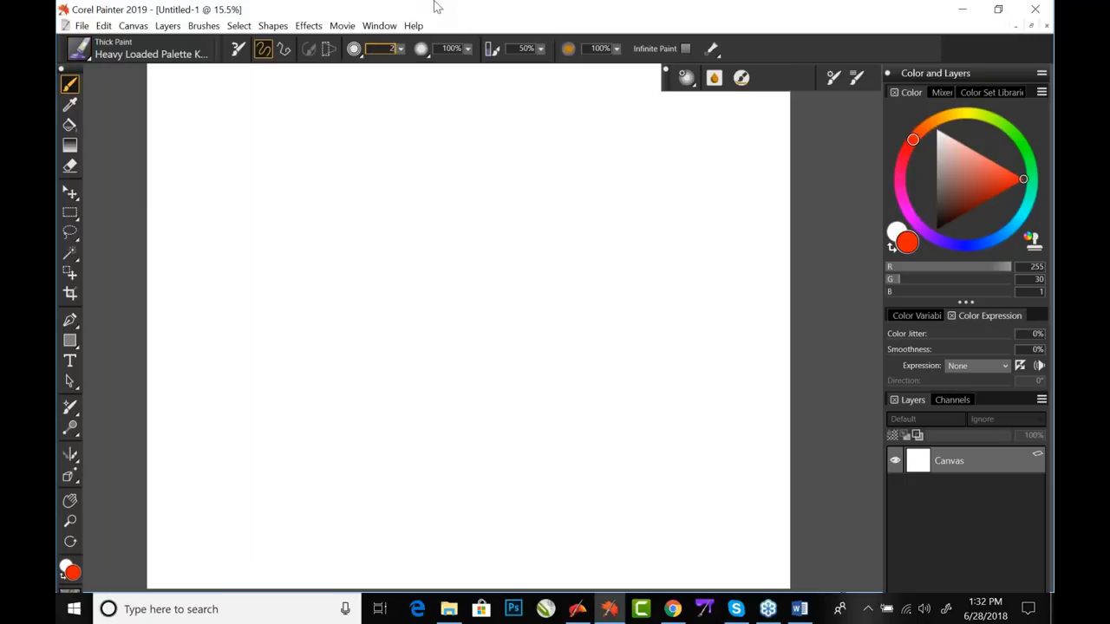
pyautogui.write('50')
pyautogui.press('Return')
pyautogui.moveTo(188, 316)
pyautogui.mouseDown()
pyautogui.moveTo(298, 220)
pyautogui.moveTo(414, 351)
pyautogui.mouseUp()
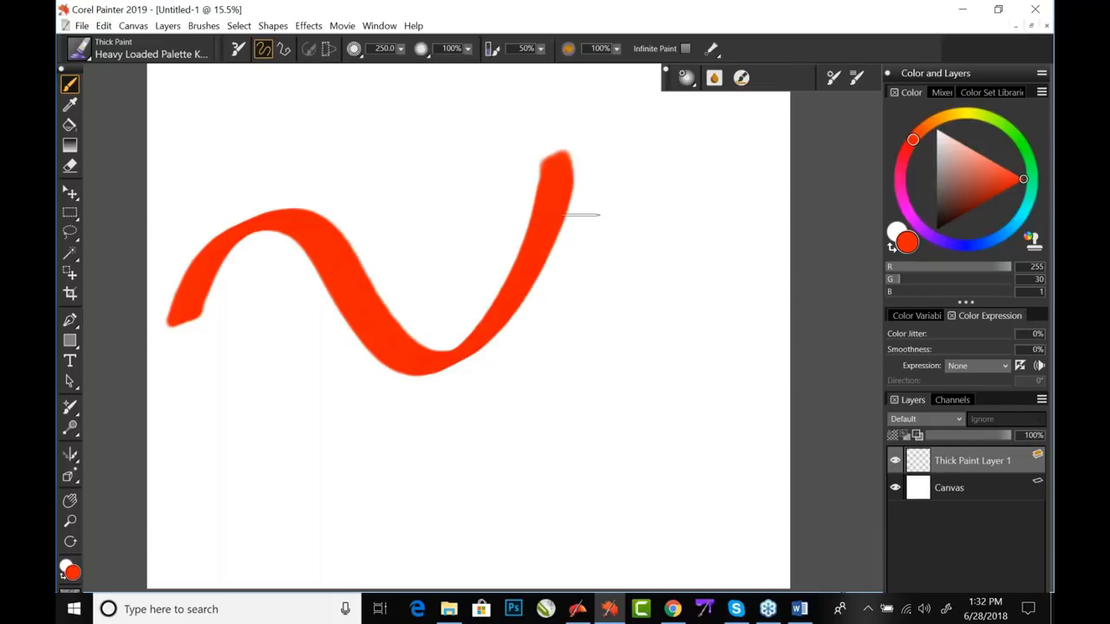
# - Set the main color to orange (R 255, G 102, B 1) and paint two strokes crossing the wavy red-orange one
pyautogui.click(927, 126)
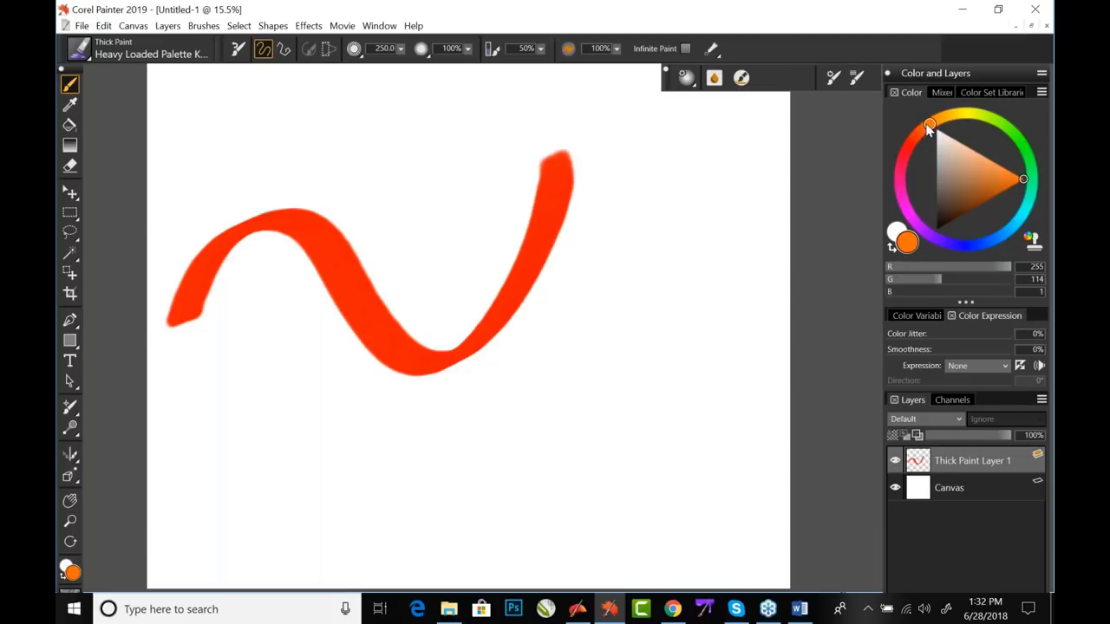
pyautogui.moveTo(319, 343); pyautogui.dragTo(369, 249)
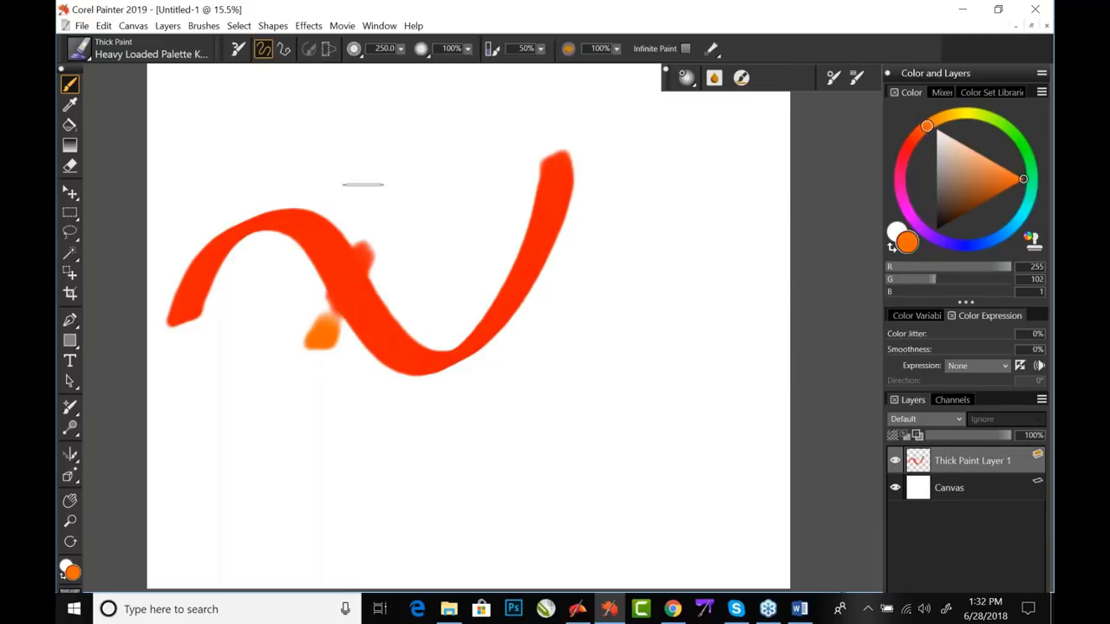
pyautogui.moveTo(354, 185); pyautogui.dragTo(469, 258)
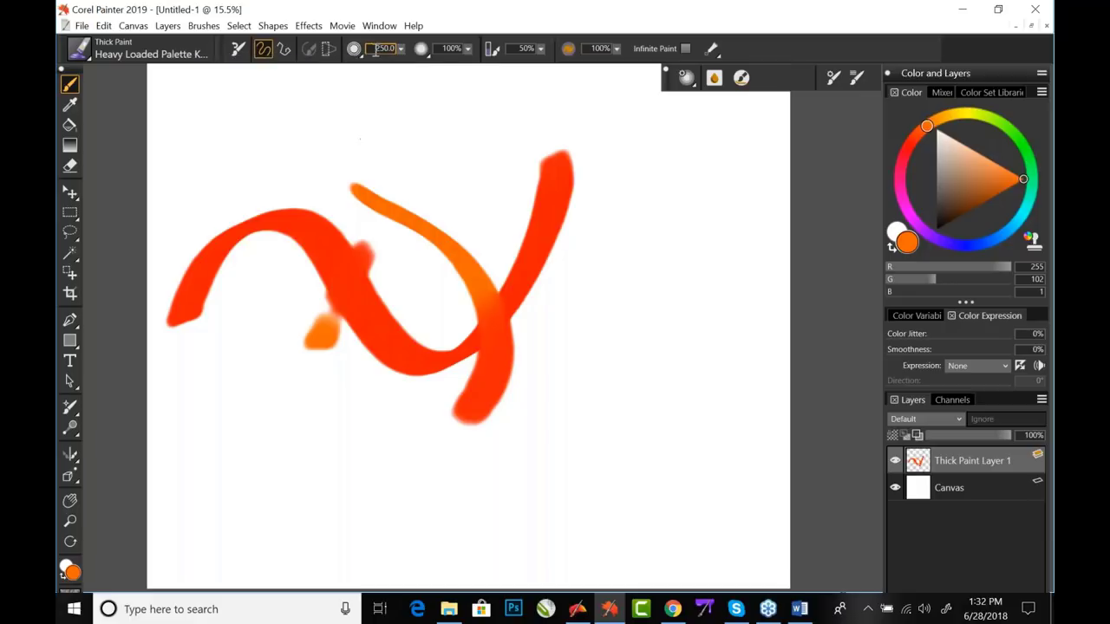
# - Set the brush size to 350 and paint a broad orange S-curve over the first crest of the red-orange wave
pyautogui.click(372, 47)
pyautogui.write('350')
pyautogui.press('Return')
pyautogui.moveTo(375, 128)
pyautogui.mouseDown()
pyautogui.moveTo(317, 144)
pyautogui.moveTo(251, 206)
pyautogui.moveTo(356, 224)
pyautogui.moveTo(382, 276)
pyautogui.moveTo(312, 299)
pyautogui.moveTo(227, 351)
pyautogui.mouseUp()
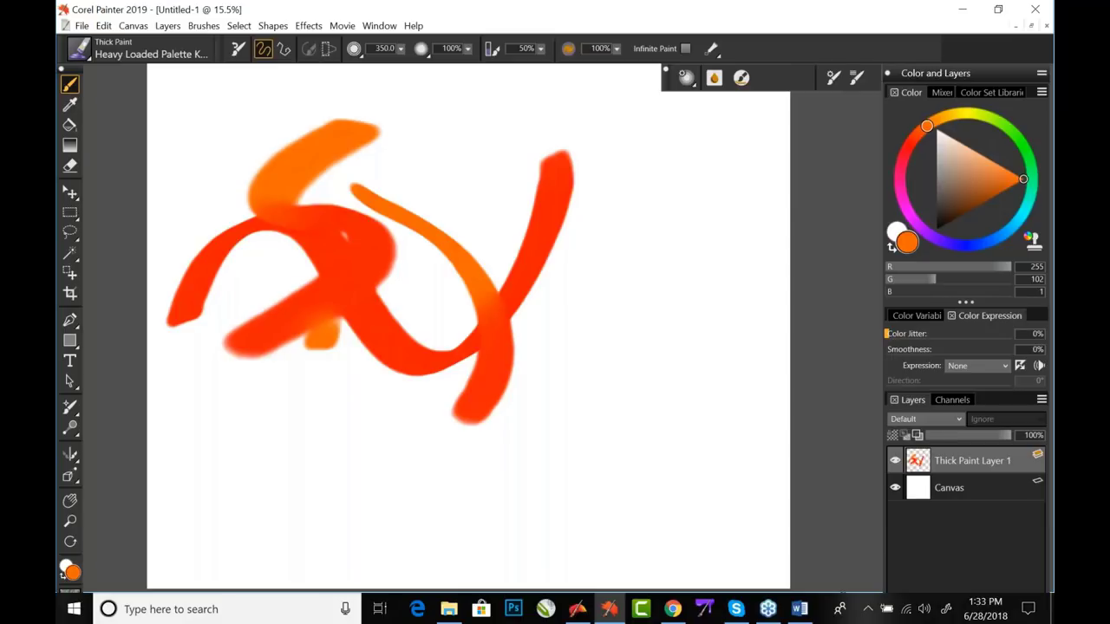
# - Set the brush size to 150 and paint a thin wavy orange stroke low on the canvas, crossed by a short curved one
pyautogui.click(373, 48)
pyautogui.write('150')
pyautogui.press('Return')
pyautogui.moveTo(215, 402)
pyautogui.mouseDown()
pyautogui.moveTo(263, 477)
pyautogui.moveTo(358, 430)
pyautogui.moveTo(463, 500)
pyautogui.moveTo(603, 420)
pyautogui.mouseUp()
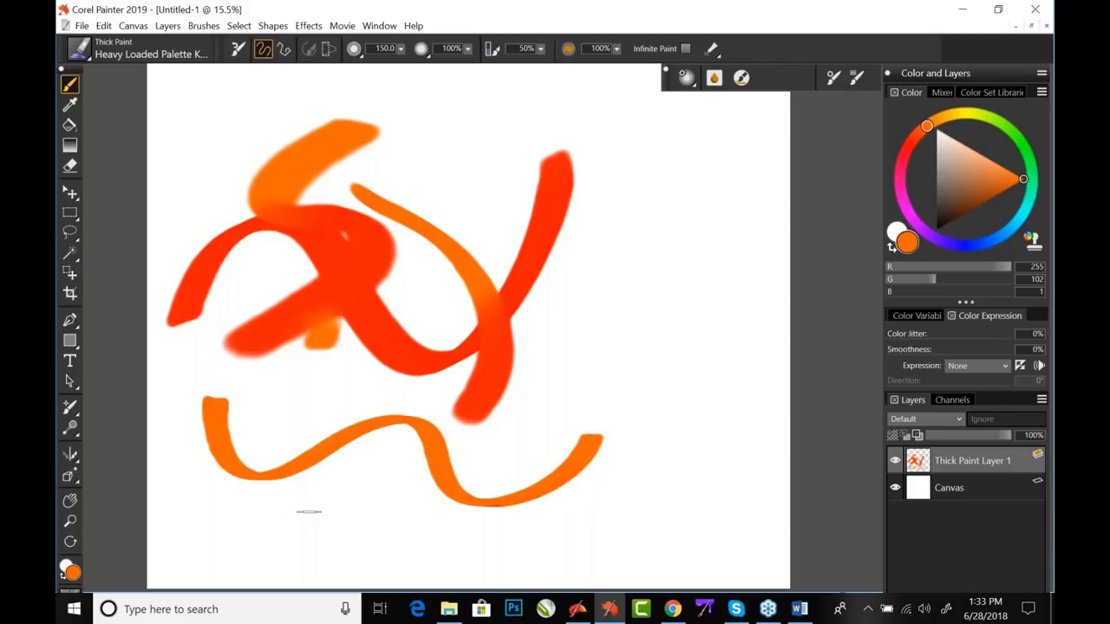
pyautogui.moveTo(287, 523)
pyautogui.mouseDown()
pyautogui.moveTo(288, 406)
pyautogui.moveTo(260, 397)
pyautogui.mouseUp()
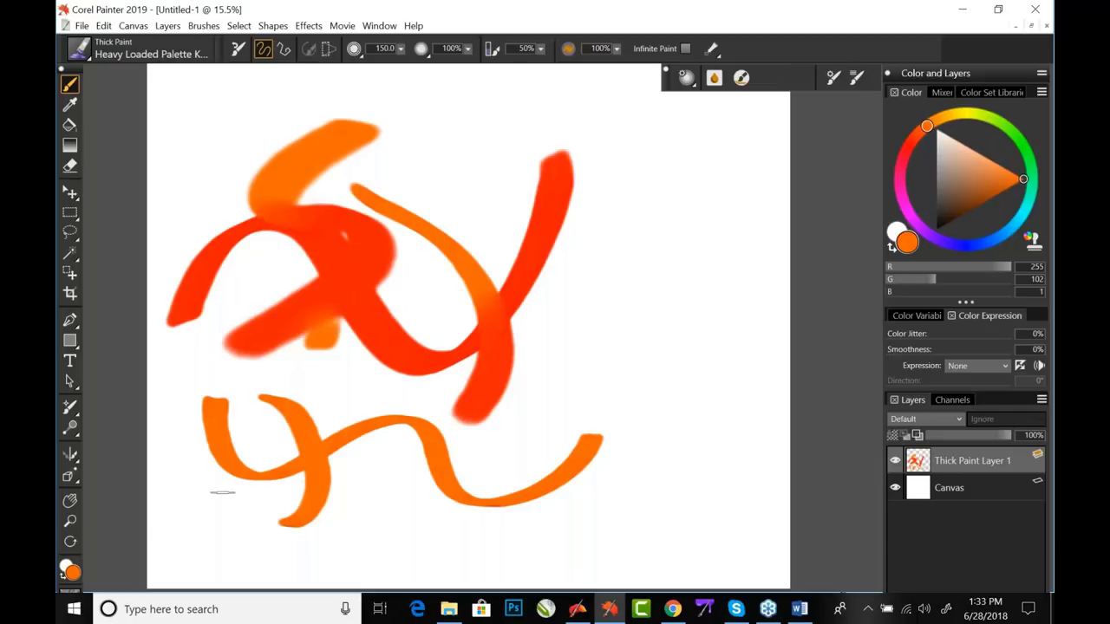
# - Set the main color to deep red (R 199, G 21, B 38) and paint a wavy stroke across the thin orange strokes
pyautogui.click(909, 146)
pyautogui.moveTo(989, 183); pyautogui.dragTo(998, 186)
pyautogui.moveTo(195, 518)
pyautogui.mouseDown()
pyautogui.moveTo(194, 499)
pyautogui.moveTo(412, 455)
pyautogui.moveTo(431, 399)
pyautogui.mouseUp()
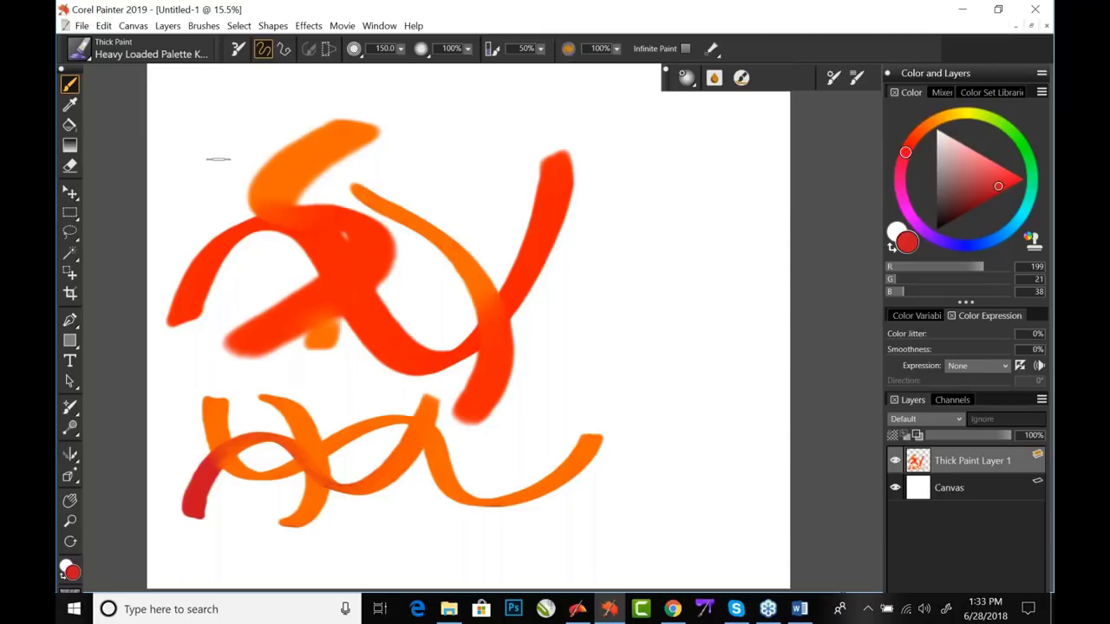
# - Open the program preferences, look in on the Thick Paint layer and Performance settings, and go to the Brush Cursor settings
pyautogui.click(105, 27)
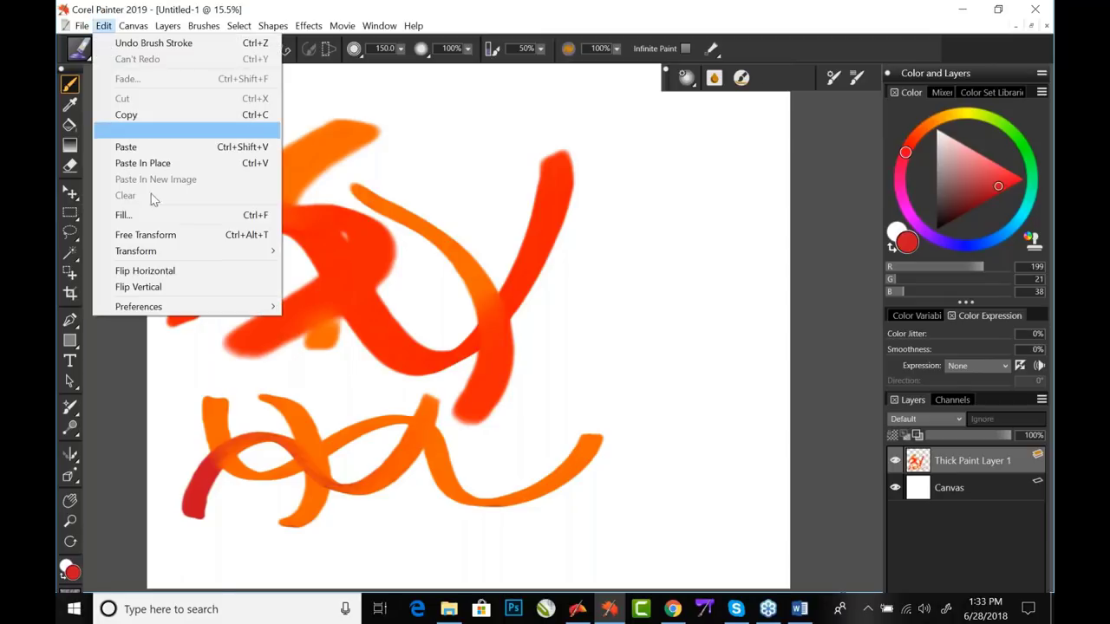
pyautogui.moveTo(201, 310)
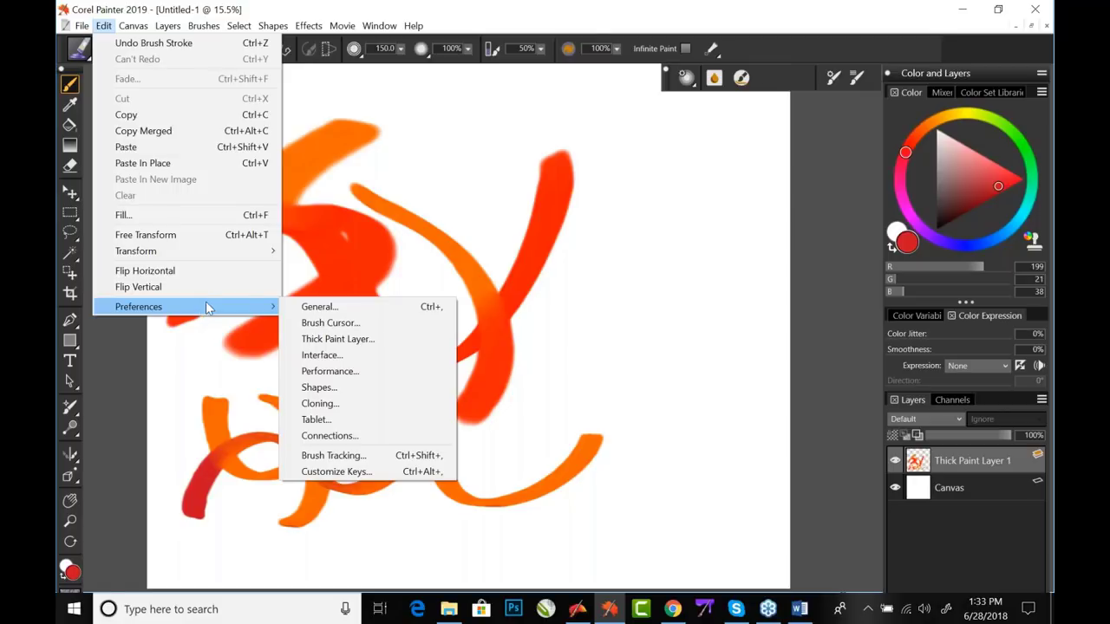
pyautogui.click(315, 307)
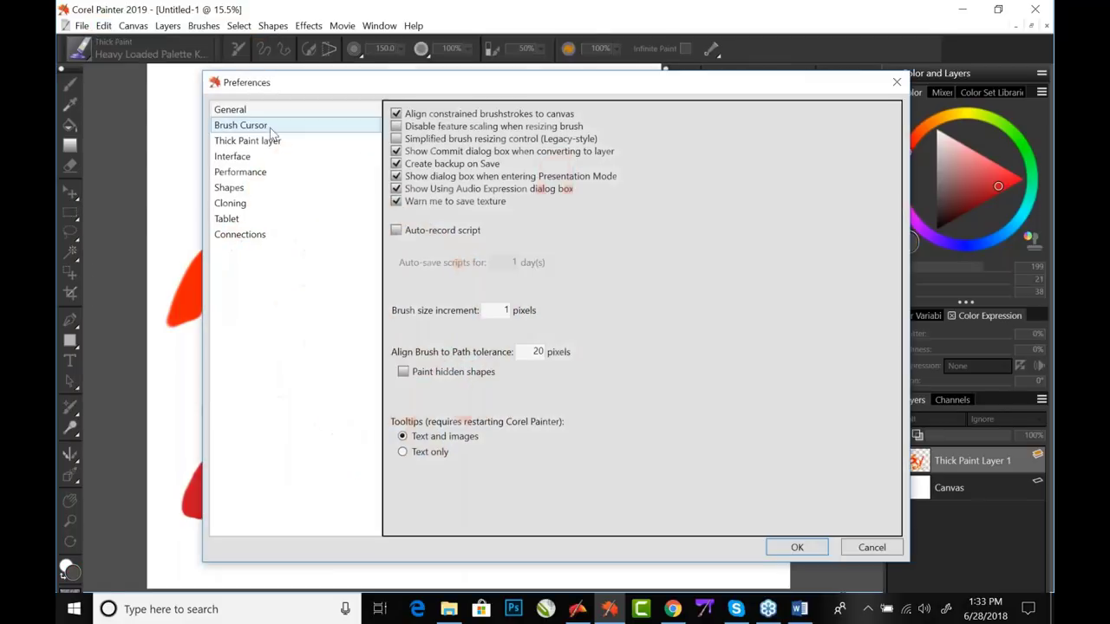
pyautogui.click(262, 142)
pyautogui.click(255, 172)
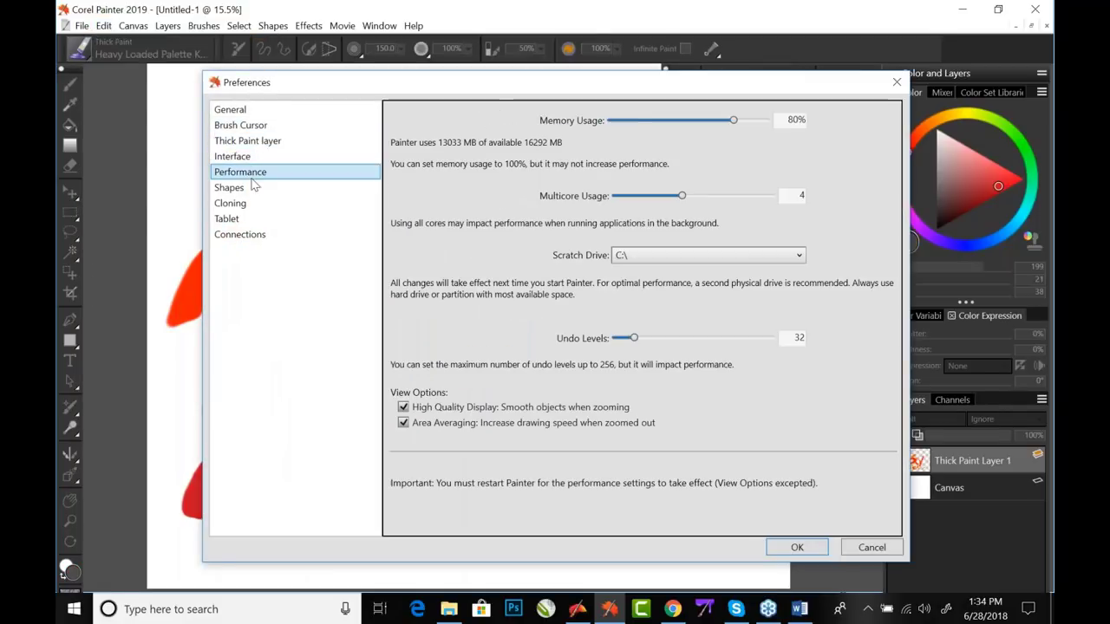
pyautogui.click(258, 130)
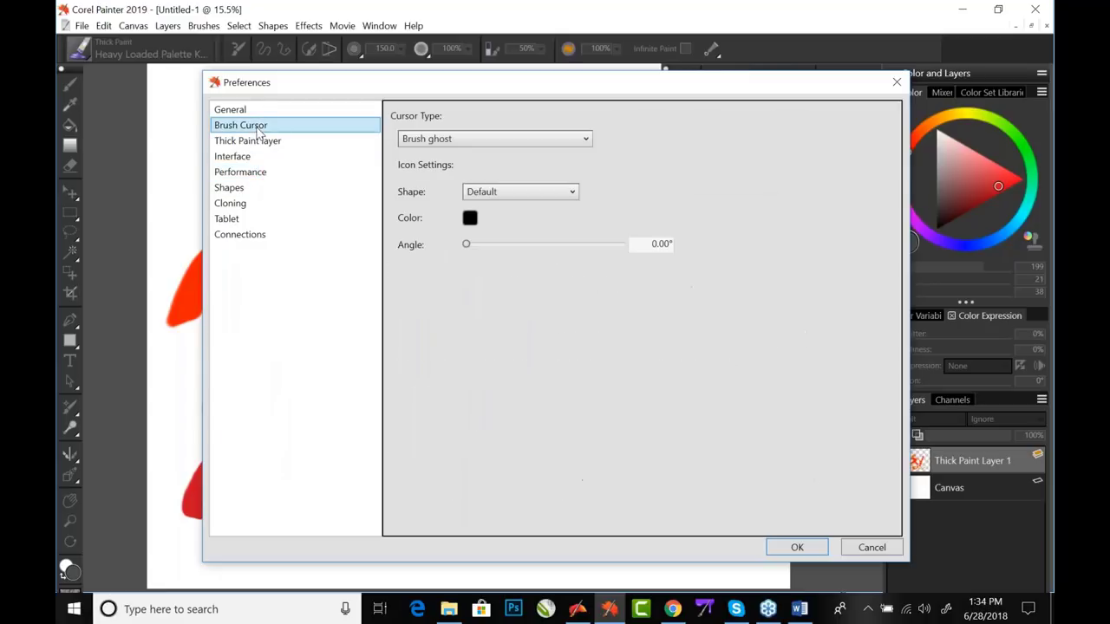
# - Check the cursor type and icon shape choices, set the cursor type to Enhanced brush ghost, and turn off Show icon when painting
pyautogui.click(465, 142)
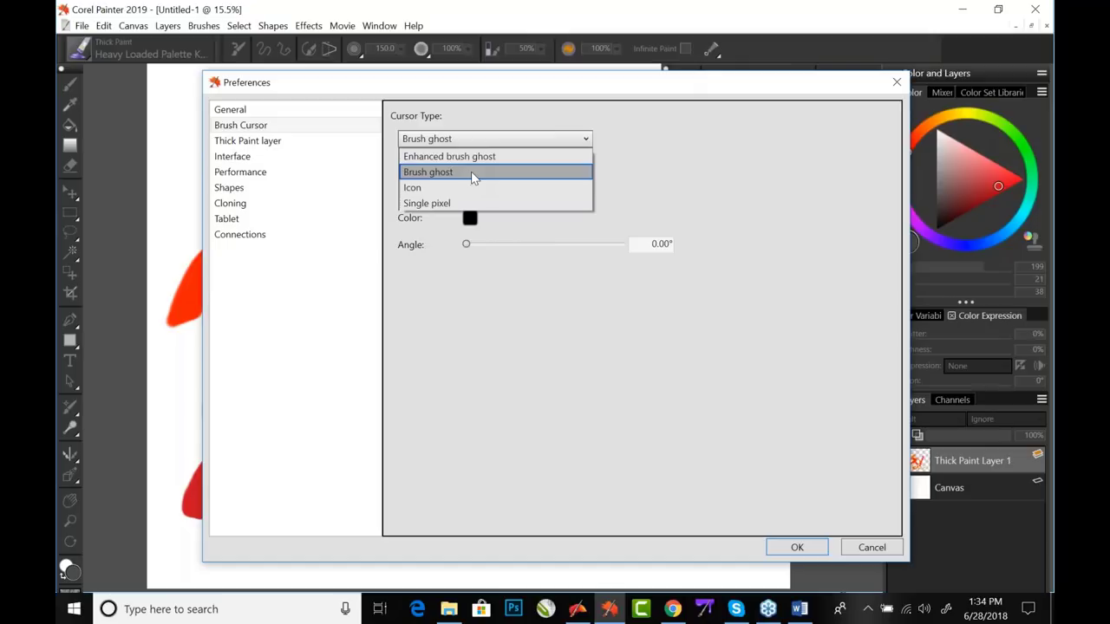
pyautogui.click(476, 171)
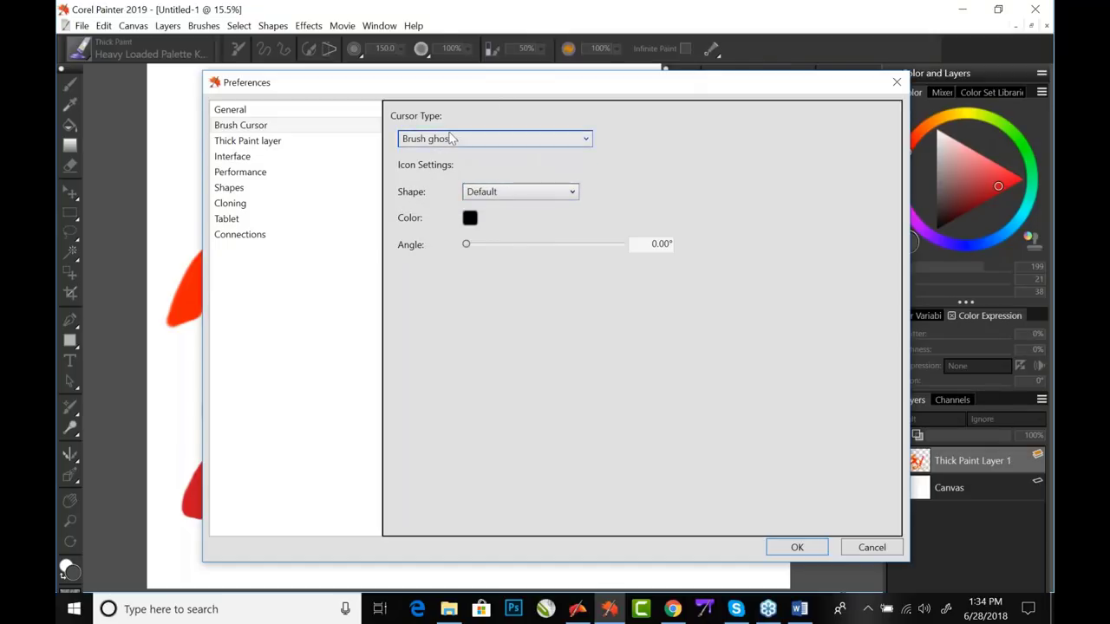
pyautogui.click(495, 191)
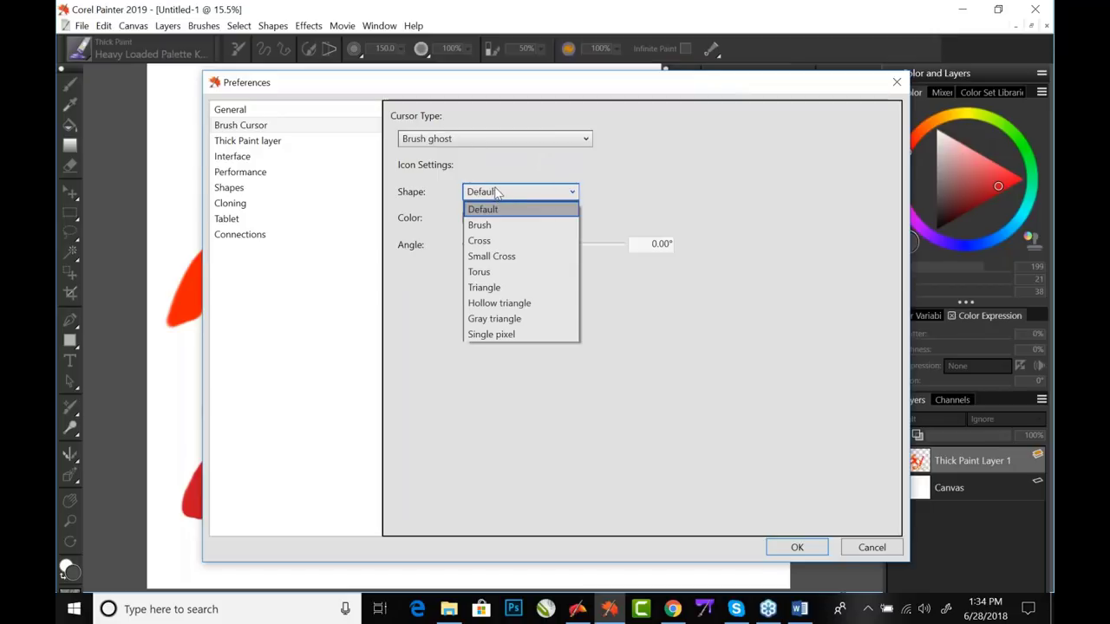
pyautogui.click(501, 176)
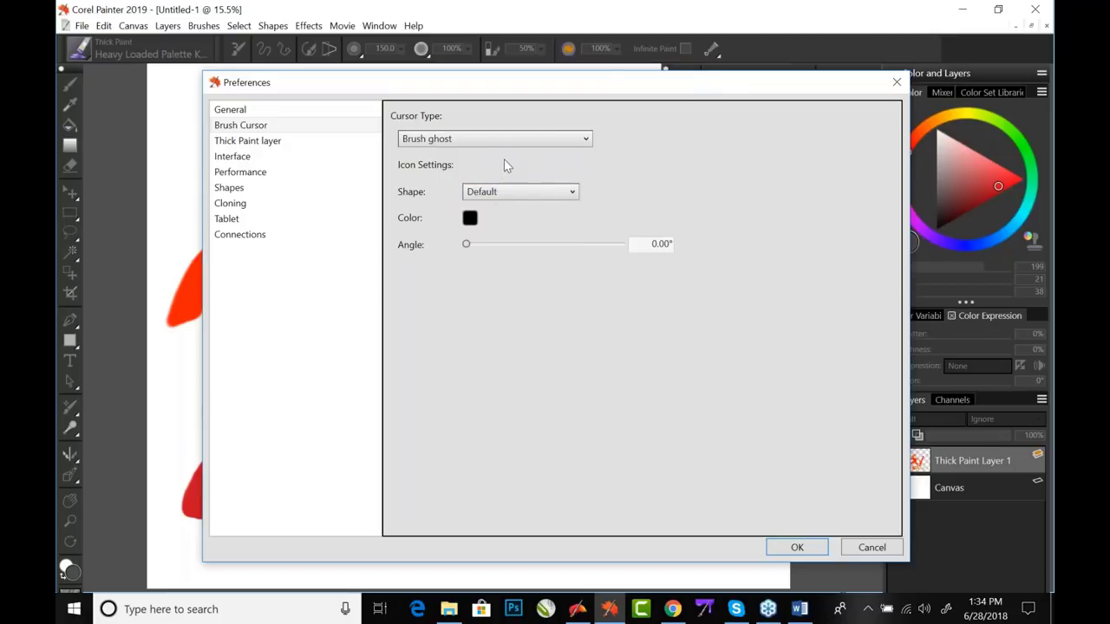
pyautogui.click(486, 143)
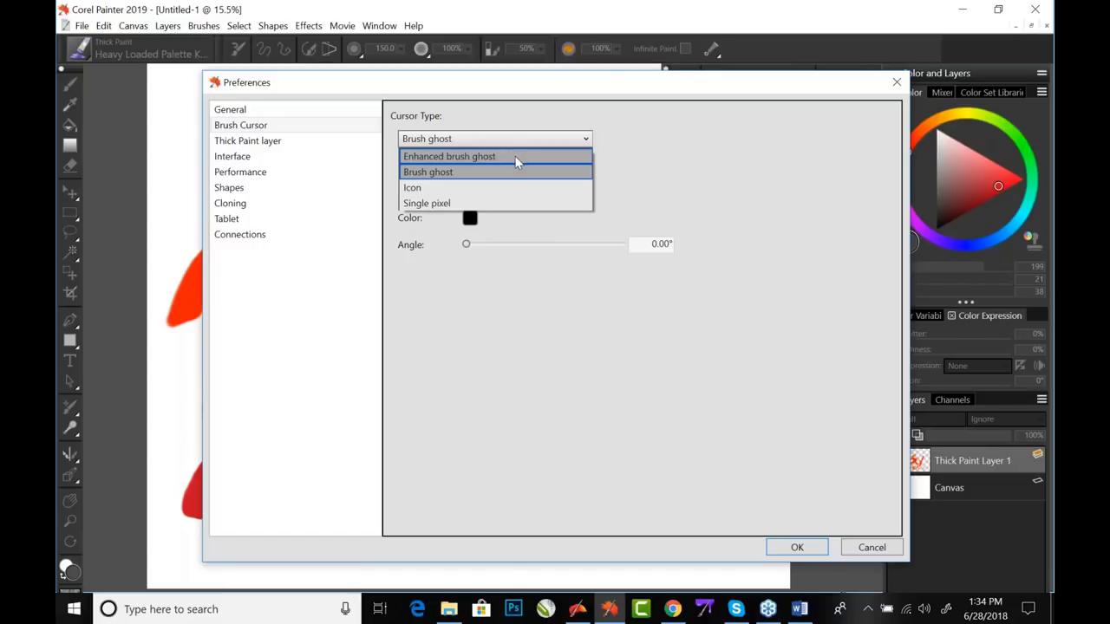
pyautogui.click(515, 157)
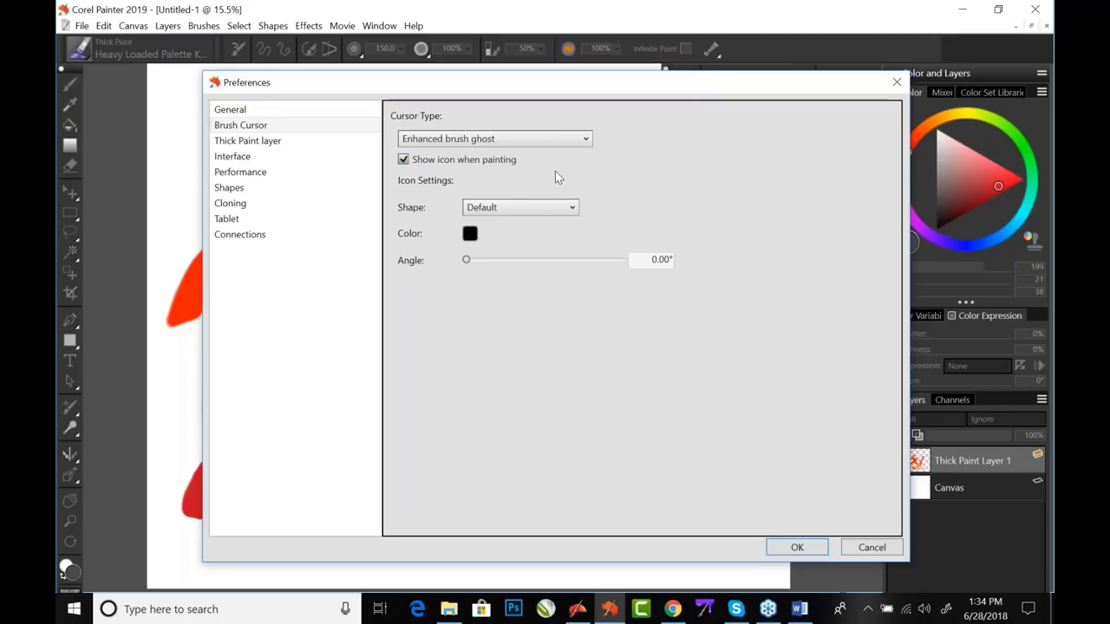
pyautogui.click(555, 163)
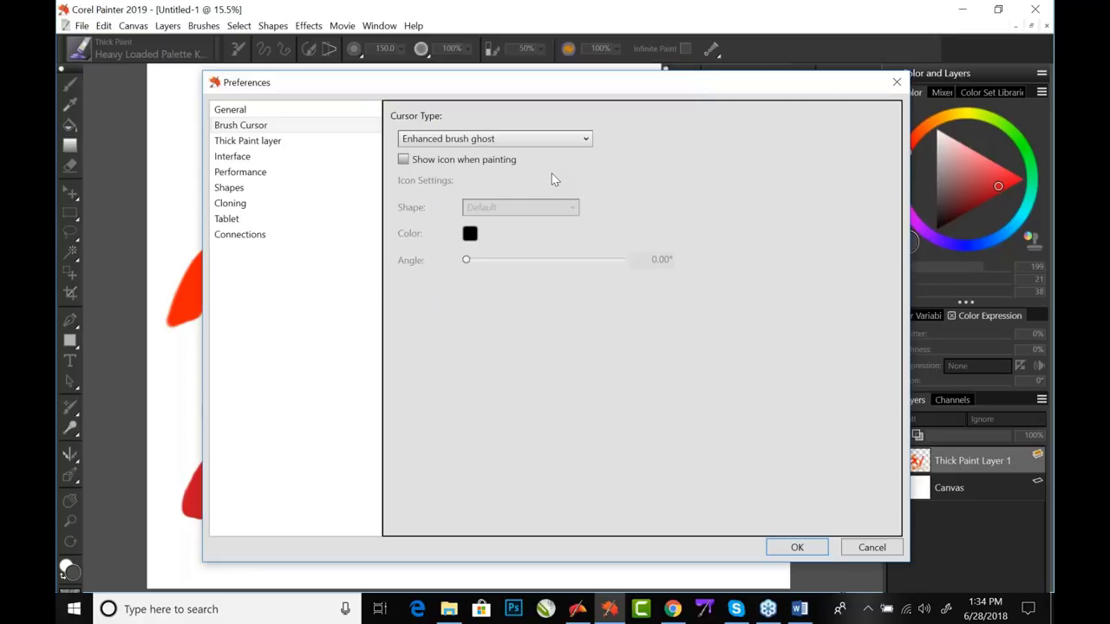
# - Examine the Performance preferences, including the multicore usage and the available scratch drives
pyautogui.click(252, 173)
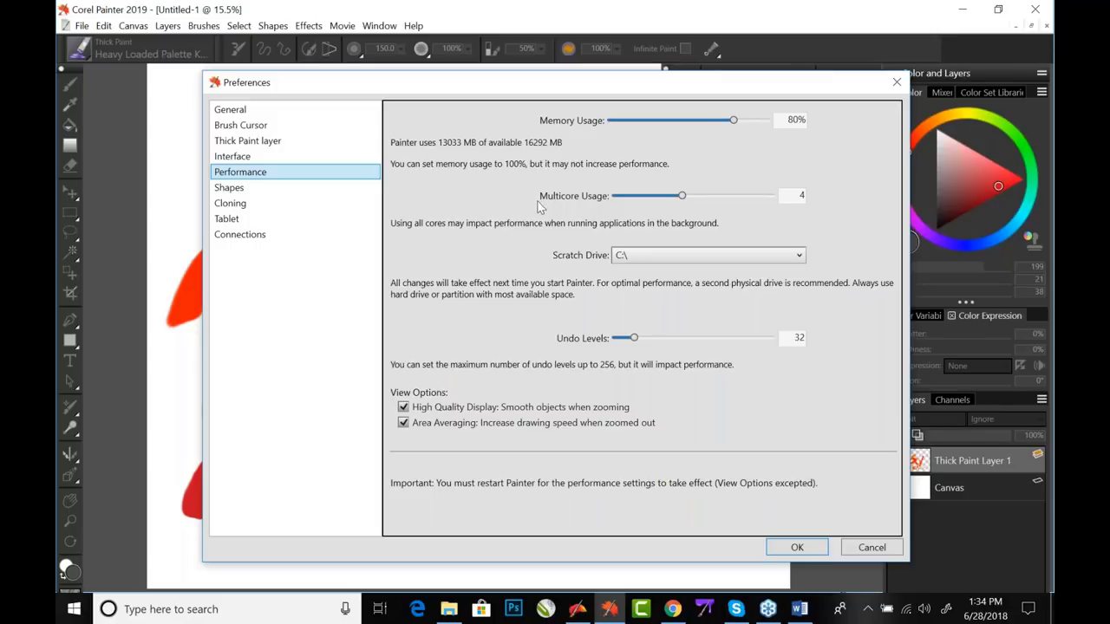
pyautogui.moveTo(682, 196)
pyautogui.mouseDown()
pyautogui.moveTo(769, 198)
pyautogui.moveTo(685, 199)
pyautogui.mouseUp()
pyautogui.click(673, 257)
pyautogui.click(675, 242)
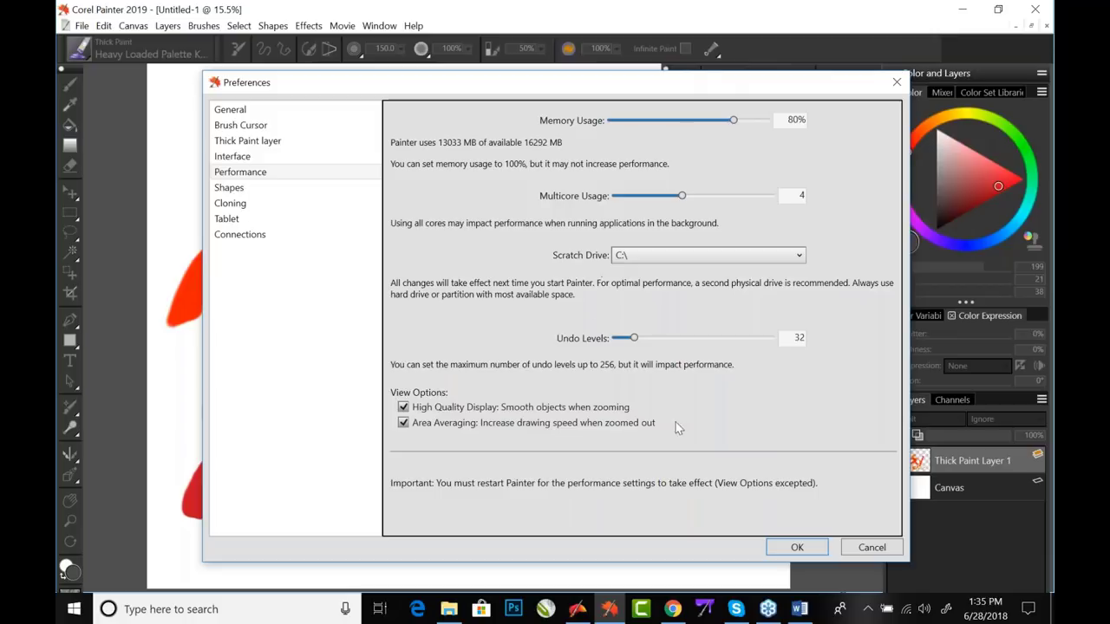
# - Cancel the preferences dialog and paint a curved deep red stroke down through the thin orange stroke between the two large strokes
pyautogui.click(869, 547)
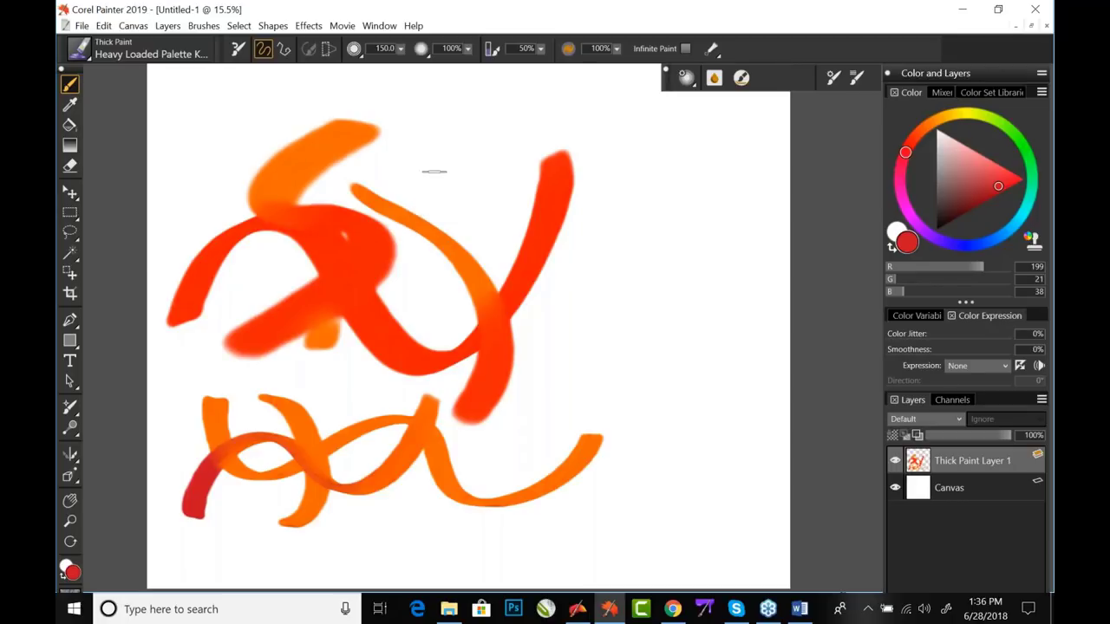
pyautogui.moveTo(422, 156)
pyautogui.mouseDown()
pyautogui.moveTo(446, 190)
pyautogui.moveTo(400, 293)
pyautogui.mouseUp()
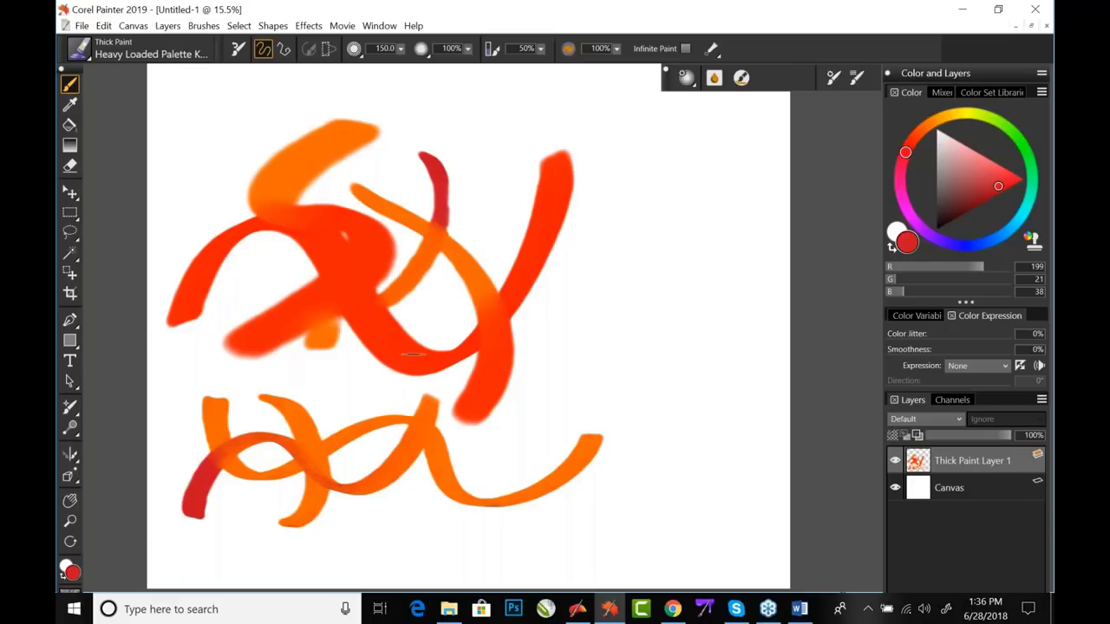
# - Choose the Blender Bristle brush from Artists' Oils, set its size to about 211, and paint blending strokes across the tall red stroke
pyautogui.click(78, 49)
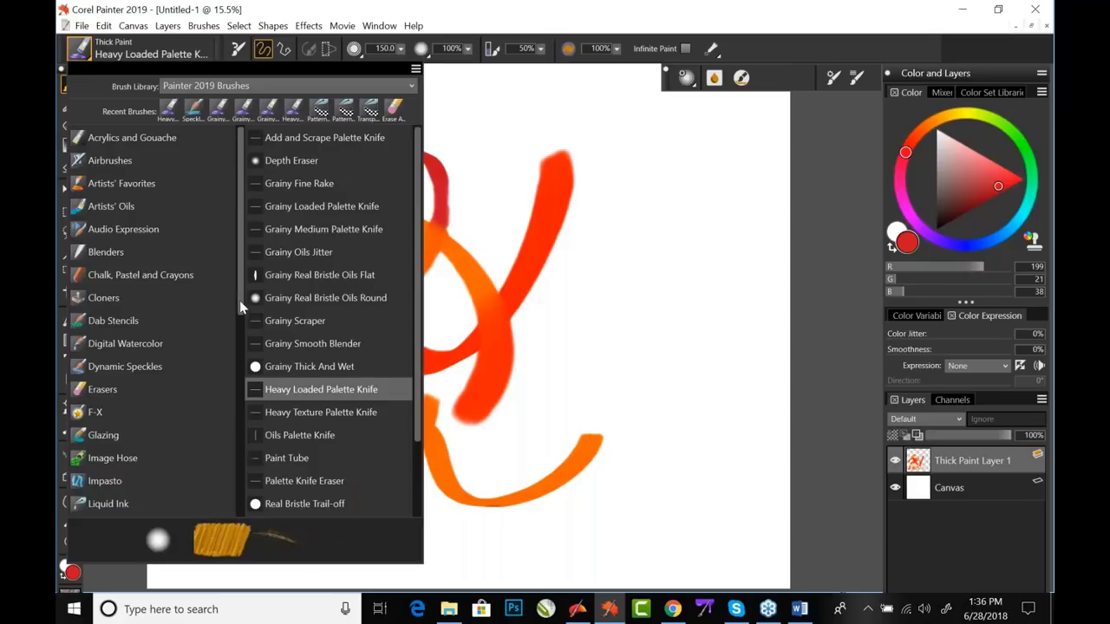
pyautogui.click(118, 204)
pyautogui.click(308, 139)
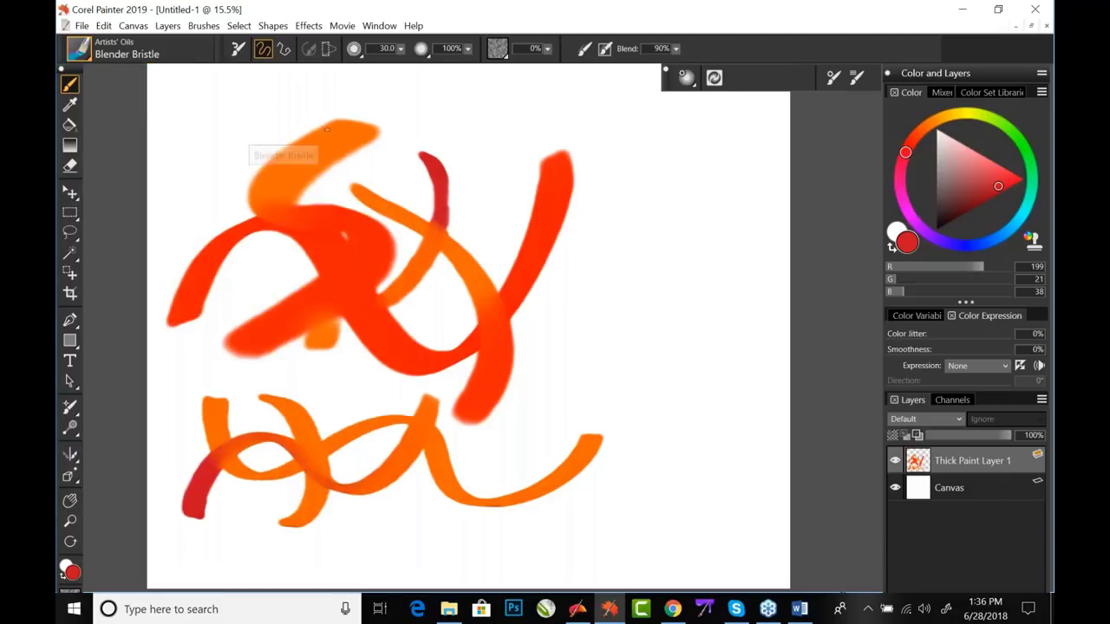
pyautogui.moveTo(481, 145)
pyautogui.mouseDown()
pyautogui.moveTo(483, 111)
pyautogui.moveTo(546, 169)
pyautogui.moveTo(590, 238)
pyautogui.mouseUp()
pyautogui.moveTo(442, 319)
pyautogui.mouseDown()
pyautogui.moveTo(594, 344)
pyautogui.moveTo(491, 441)
pyautogui.mouseUp()
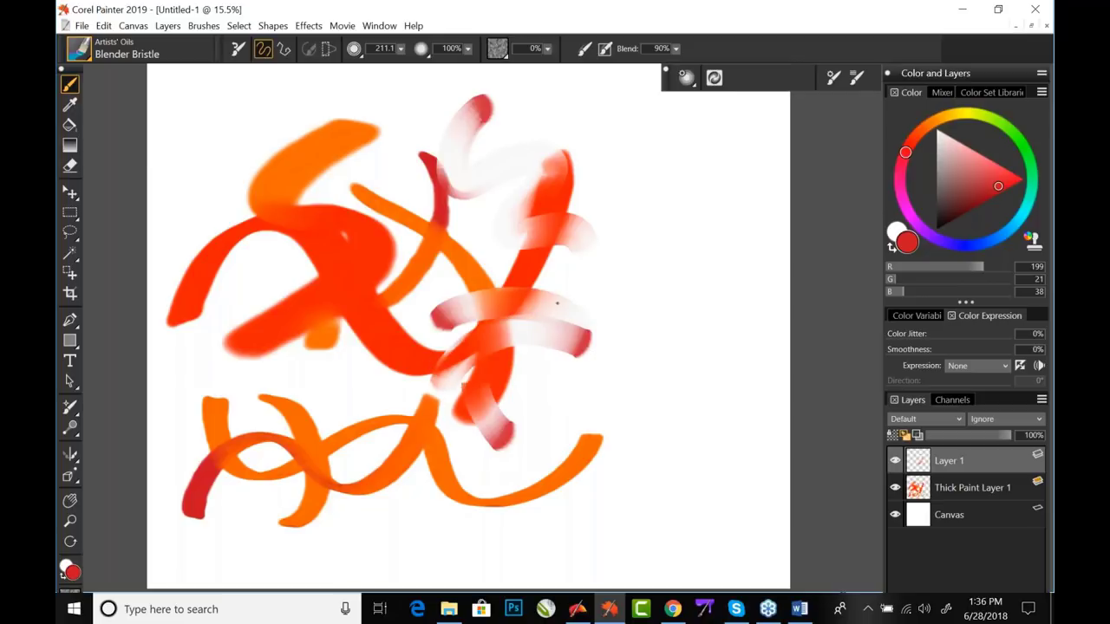
# - Choose the Real Fat Chalk brush, set its size to about 461.7, and paint a wide wavy red band beside the tall stroke
pyautogui.click(81, 50)
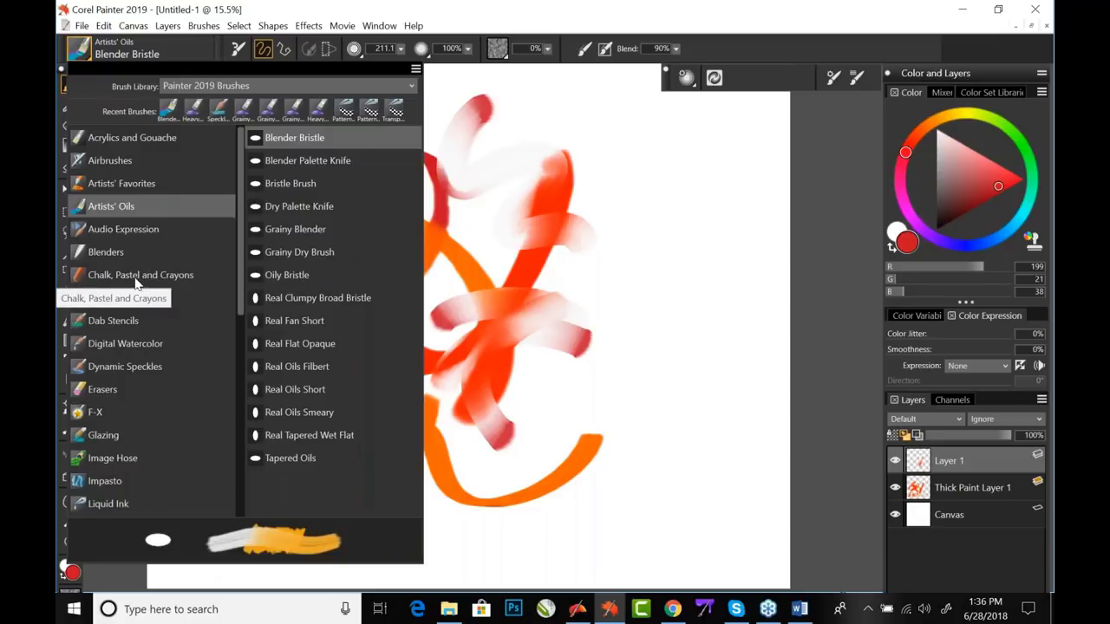
pyautogui.click(135, 277)
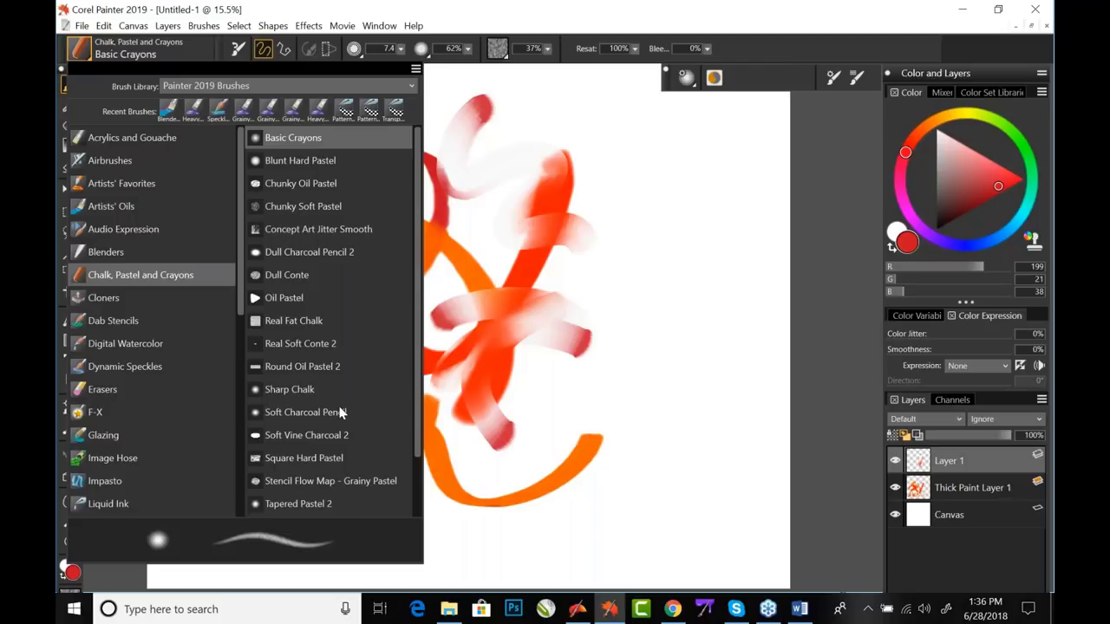
pyautogui.click(295, 319)
pyautogui.moveTo(614, 211); pyautogui.dragTo(642, 208)
pyautogui.moveTo(622, 153)
pyautogui.mouseDown()
pyautogui.moveTo(590, 185)
pyautogui.moveTo(630, 330)
pyautogui.moveTo(639, 557)
pyautogui.mouseUp()
# - Set the main color to golden yellow (R 199, G 154, B 21) and paint chalk over the upper part of the red band
pyautogui.click(950, 116)
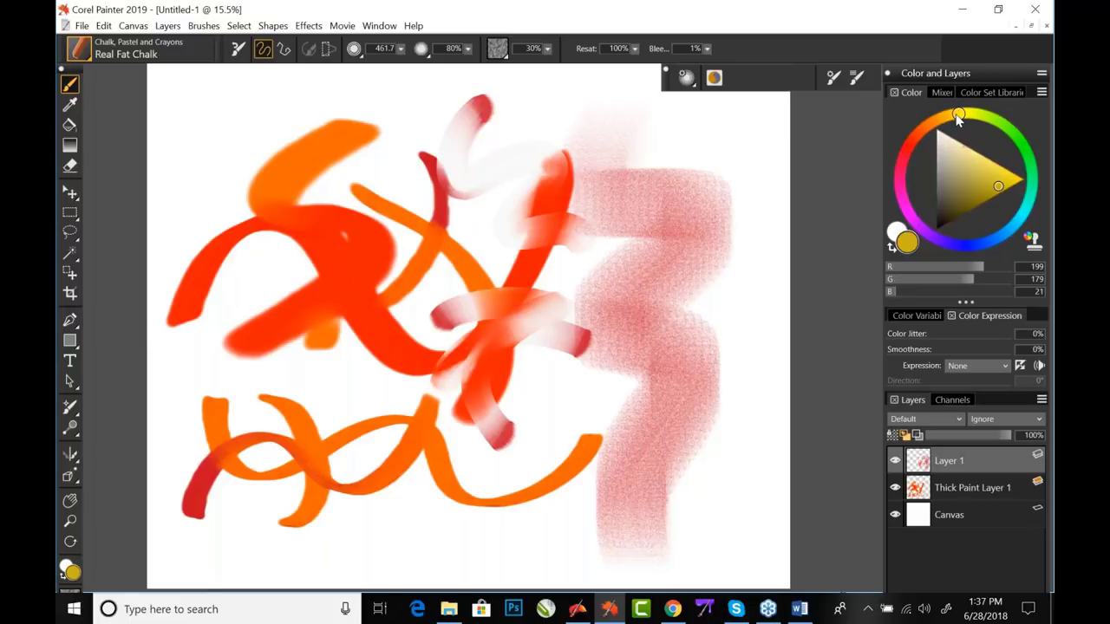
pyautogui.moveTo(681, 260); pyautogui.dragTo(694, 221)
pyautogui.moveTo(737, 188)
pyautogui.mouseDown()
pyautogui.moveTo(677, 217)
pyautogui.moveTo(564, 148)
pyautogui.moveTo(573, 278)
pyautogui.moveTo(612, 256)
pyautogui.mouseUp()
pyautogui.moveTo(673, 279)
pyautogui.mouseDown()
pyautogui.moveTo(710, 284)
pyautogui.moveTo(725, 272)
pyautogui.moveTo(755, 346)
pyautogui.moveTo(759, 373)
pyautogui.mouseUp()
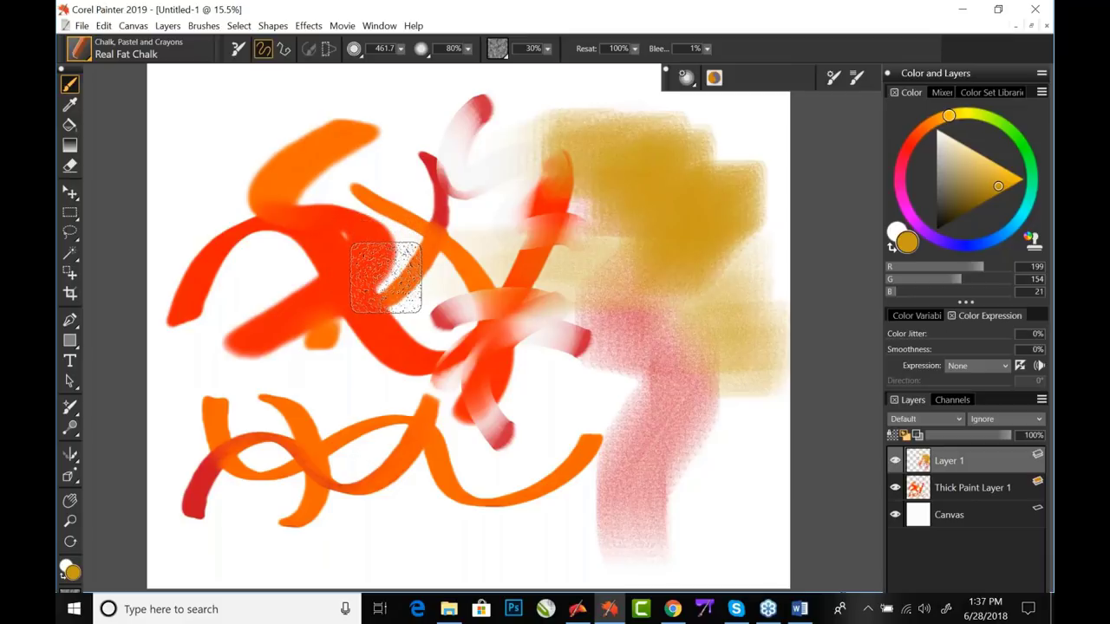
# - Set the chalk's bleed to 40% and paint a blue (R 21, G 34, B 199) stroke across the golden area
pyautogui.click(707, 49)
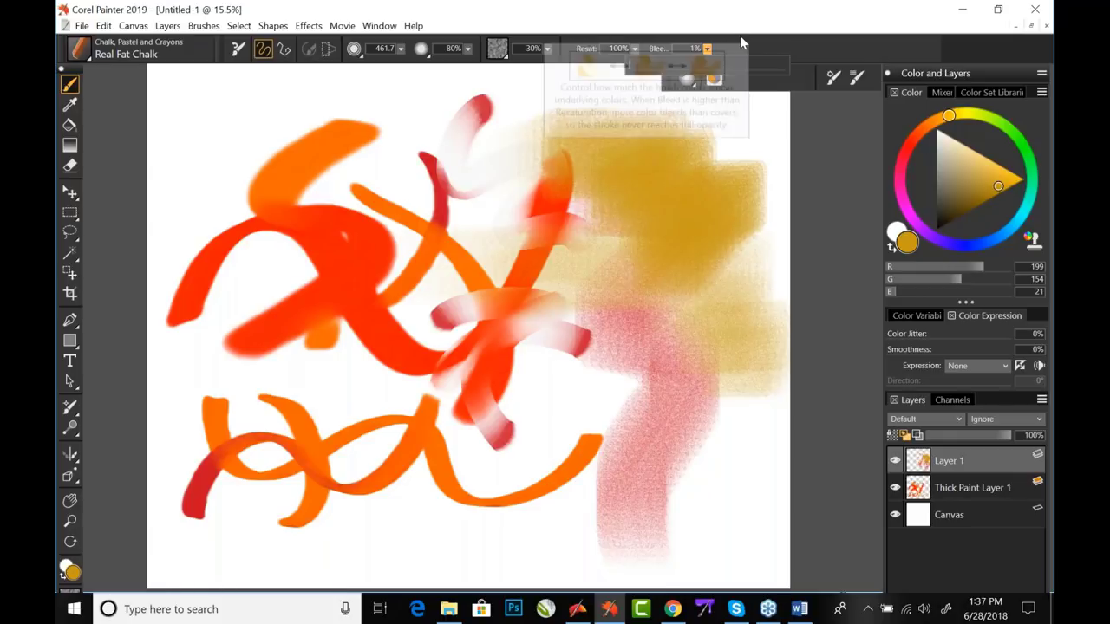
pyautogui.click(690, 65)
pyautogui.click(968, 246)
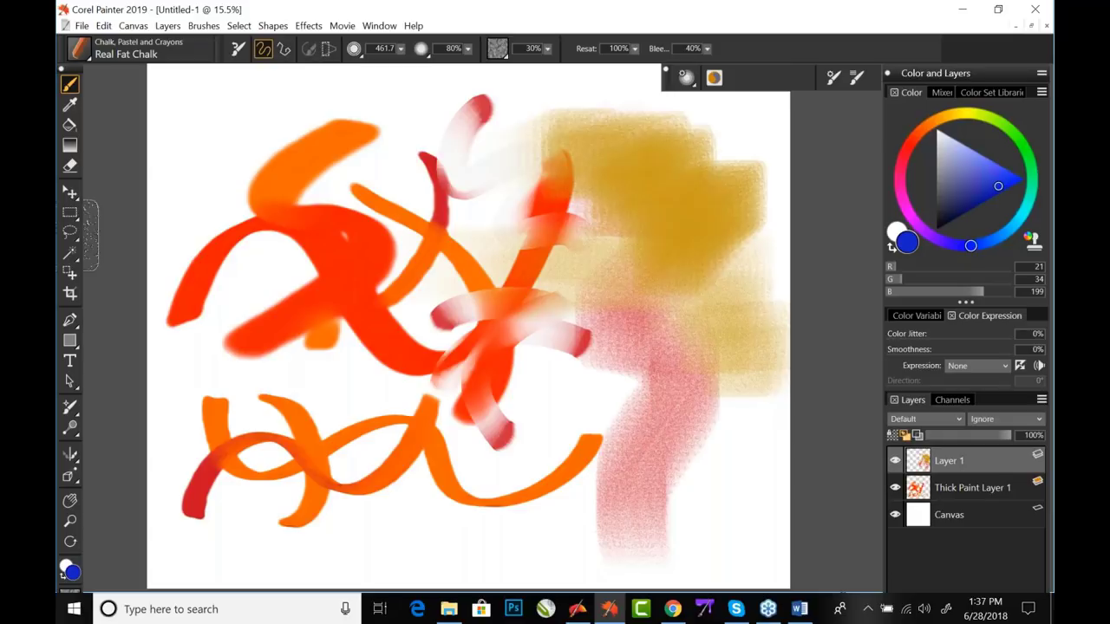
pyautogui.moveTo(590, 215)
pyautogui.mouseDown()
pyautogui.moveTo(641, 180)
pyautogui.moveTo(715, 175)
pyautogui.mouseUp()
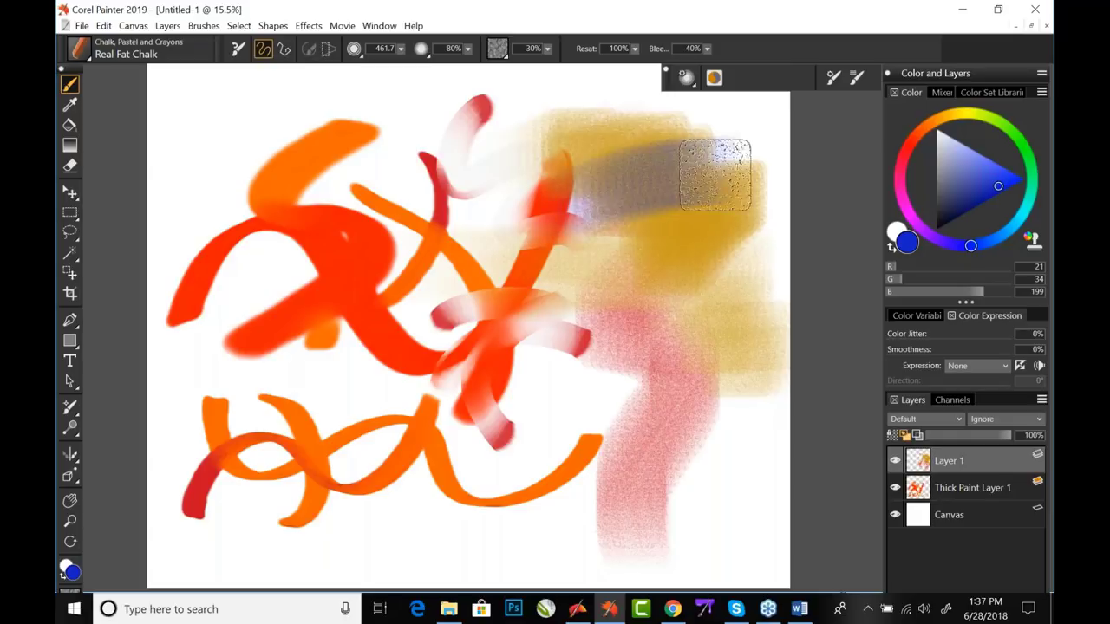
# - Set the main color to yellow-green (R 173, G 255, B 10)
pyautogui.click(989, 117)
pyautogui.click(1020, 177)
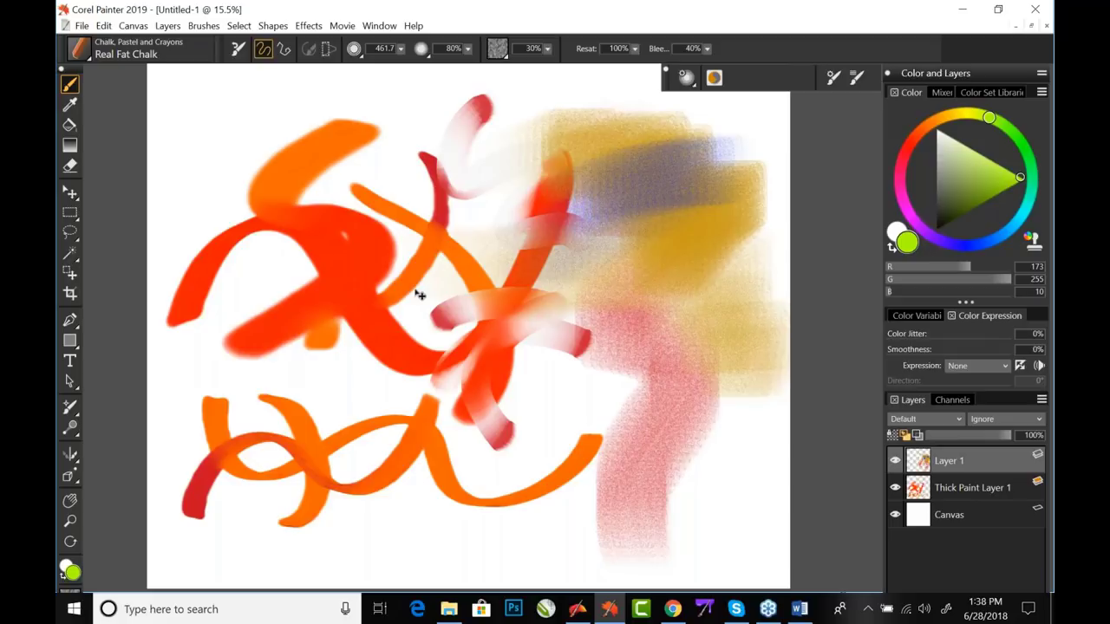
# - Close the stroke test document and the canyon image, and open the Ticket-To-The-Future painting from the 2019 demo folder
pyautogui.hotkey('ctrl', 'w')
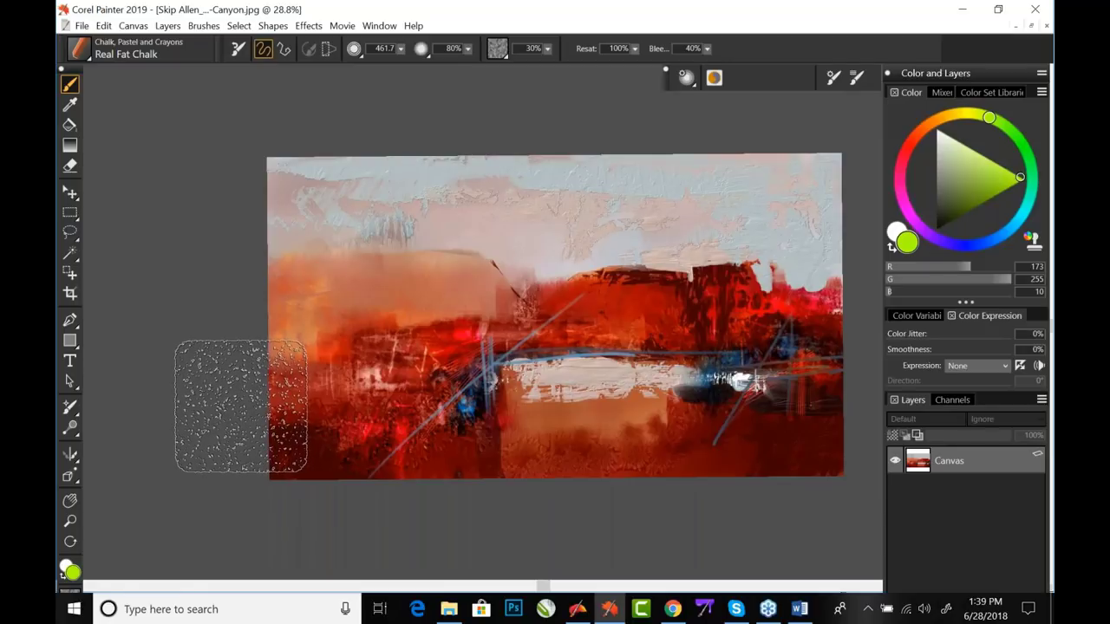
pyautogui.hotkey('ctrl', 'w')
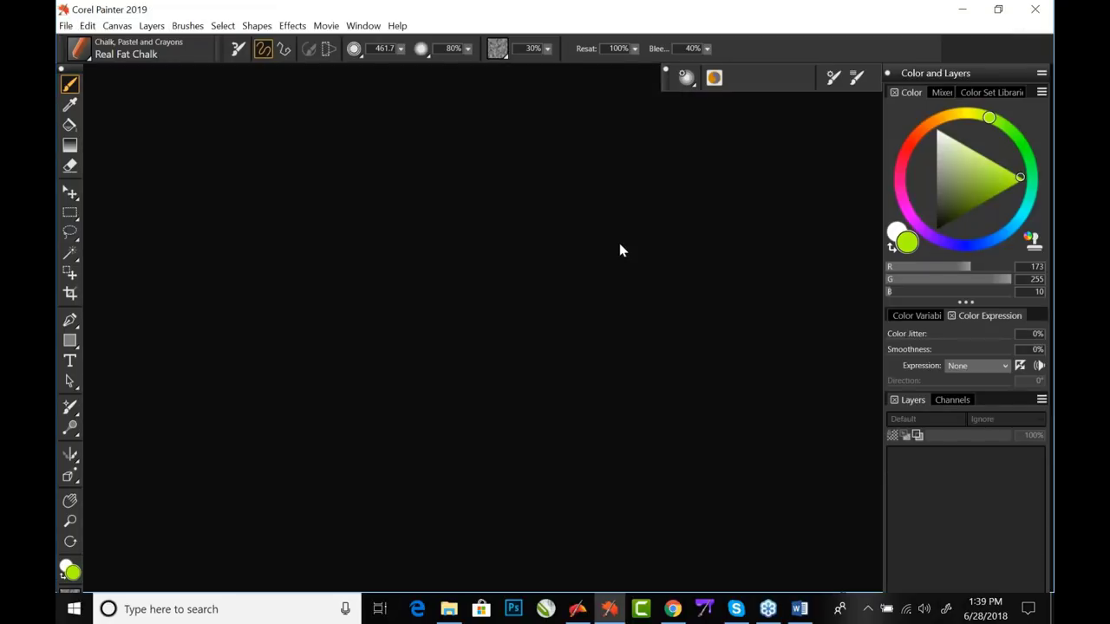
pyautogui.hotkey('ctrl', 'o')
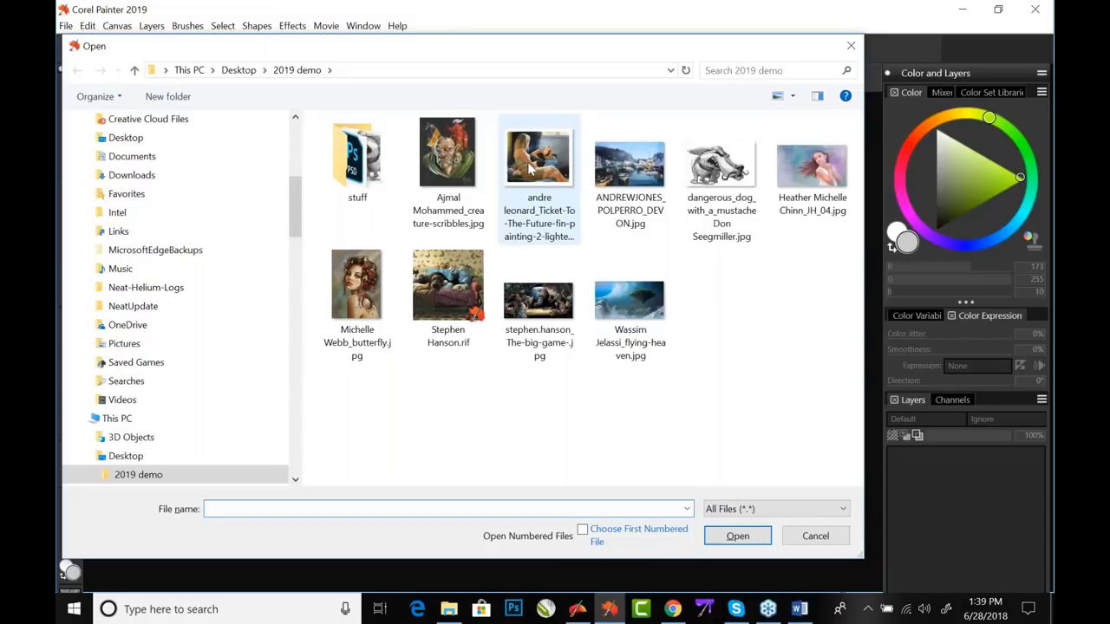
pyautogui.doubleClick(546, 163)
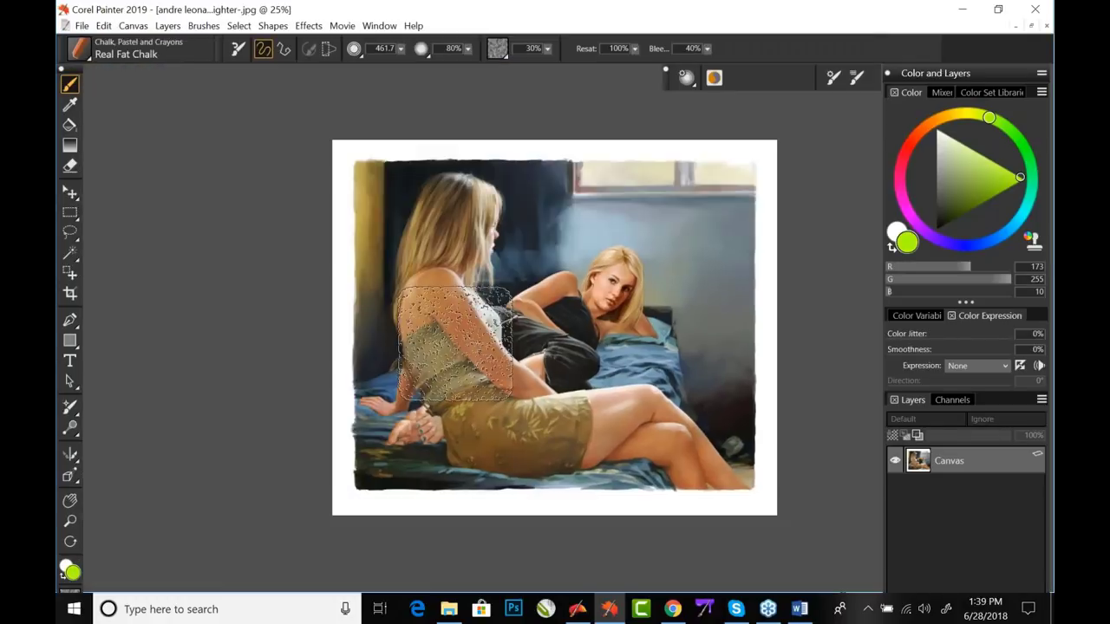
# - Enlarge the painting to 50% and choose the Tribal Tattoo brush from the Stamps category
pyautogui.click(69, 521)
pyautogui.moveTo(479, 359)
pyautogui.mouseDown()
pyautogui.moveTo(582, 367)
pyautogui.moveTo(585, 350)
pyautogui.moveTo(559, 371)
pyautogui.mouseUp()
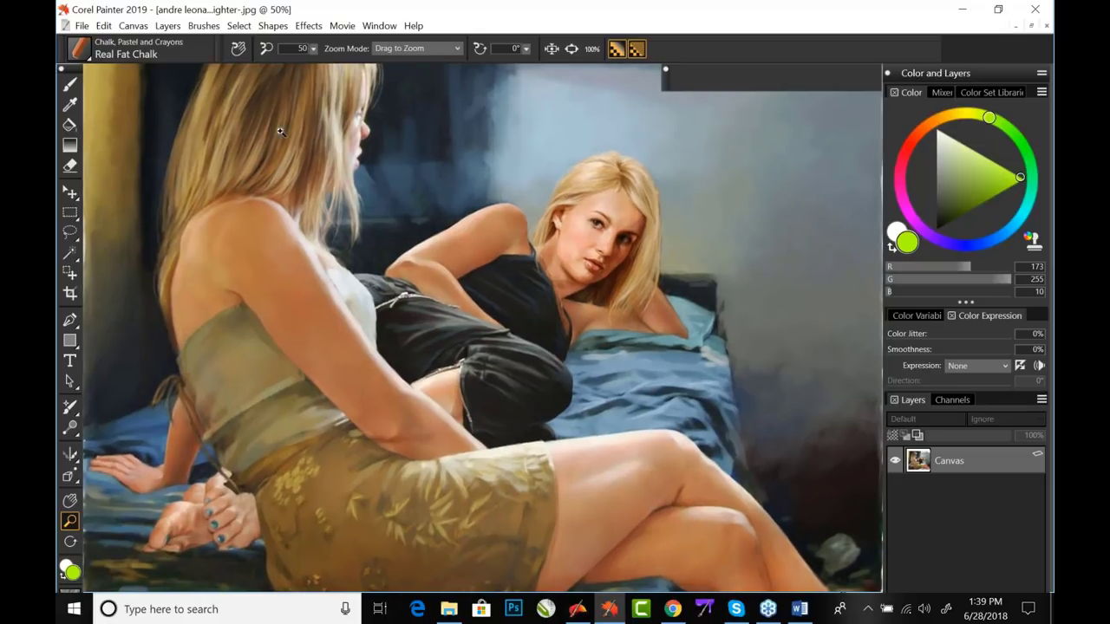
pyautogui.click(79, 49)
pyautogui.moveTo(241, 295); pyautogui.dragTo(254, 494)
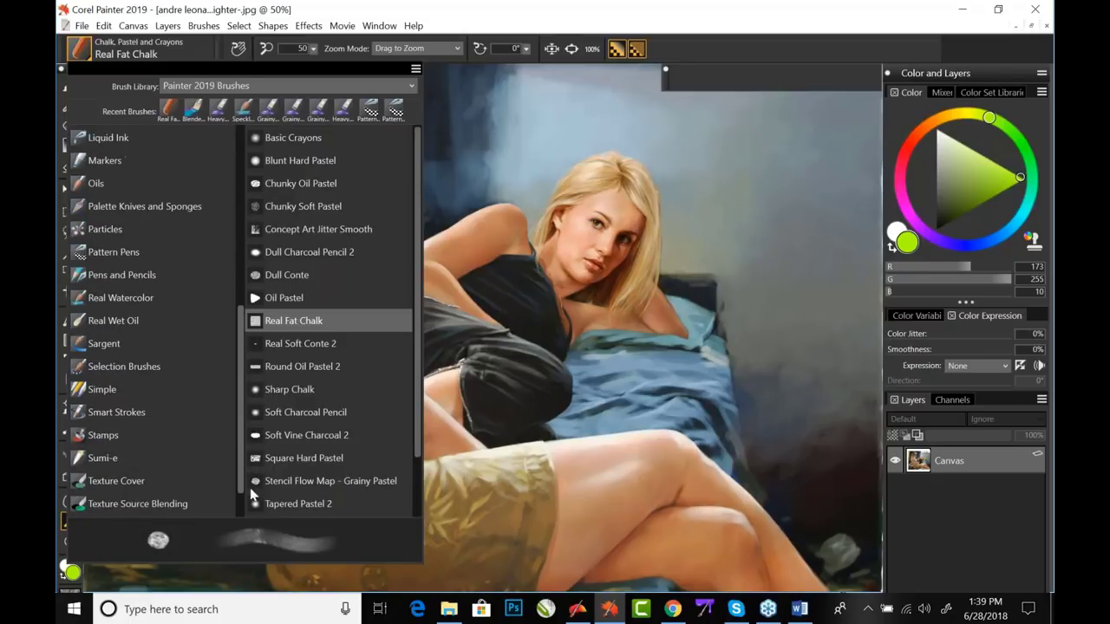
pyautogui.click(120, 442)
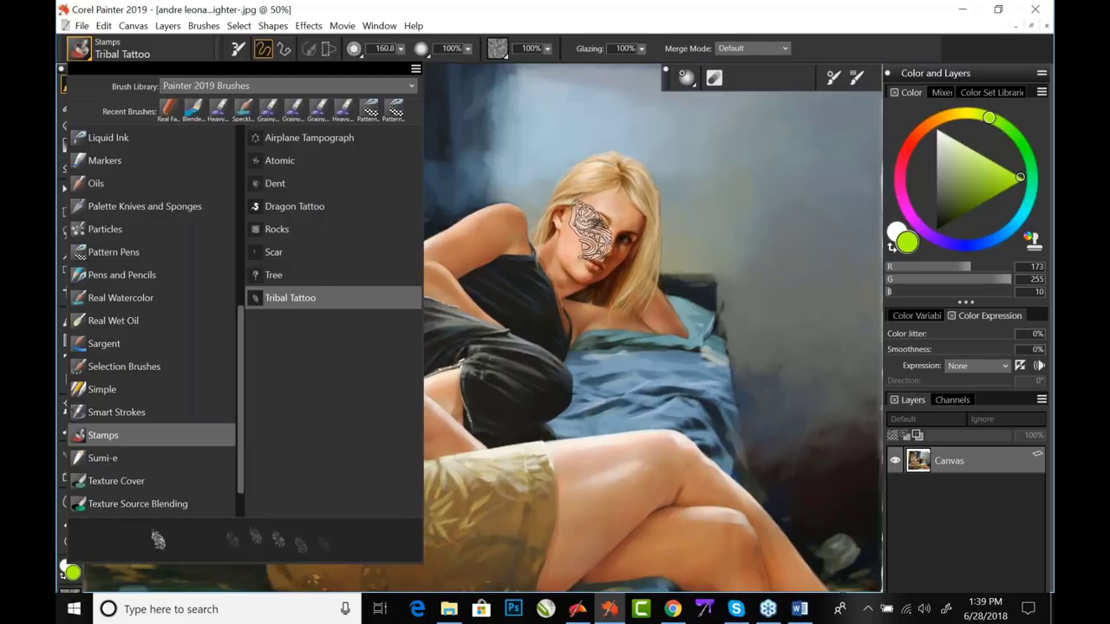
pyautogui.click(289, 298)
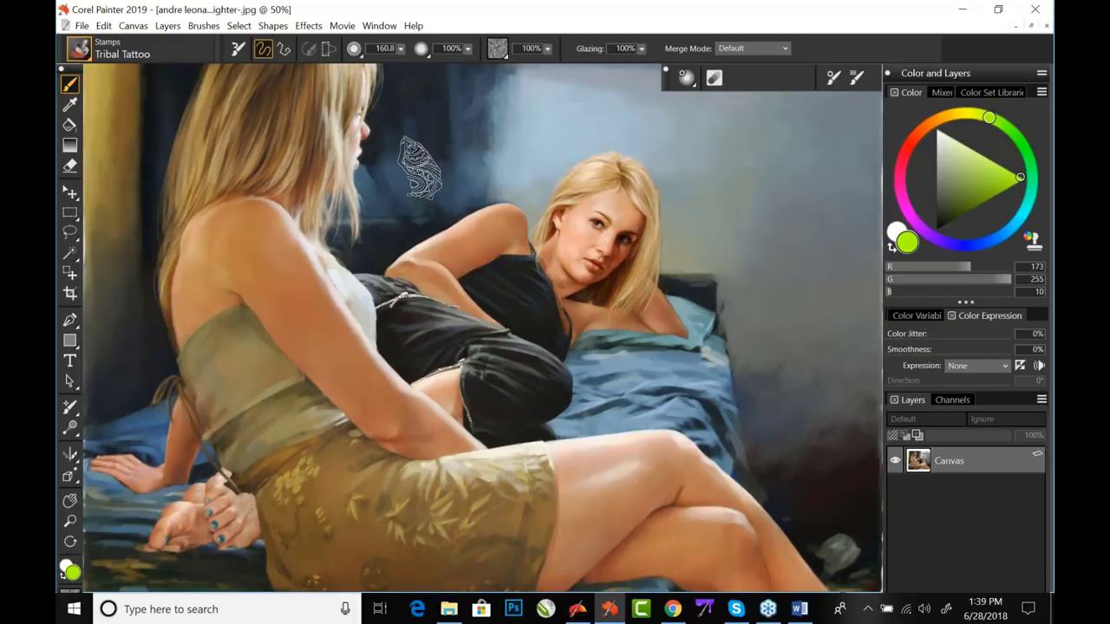
# - Set the stamp size to about 169.4 and try stamping the tribal tattoo on the seated woman's shoulder and upper arm
pyautogui.click(268, 257)
pyautogui.moveTo(284, 262); pyautogui.dragTo(299, 303)
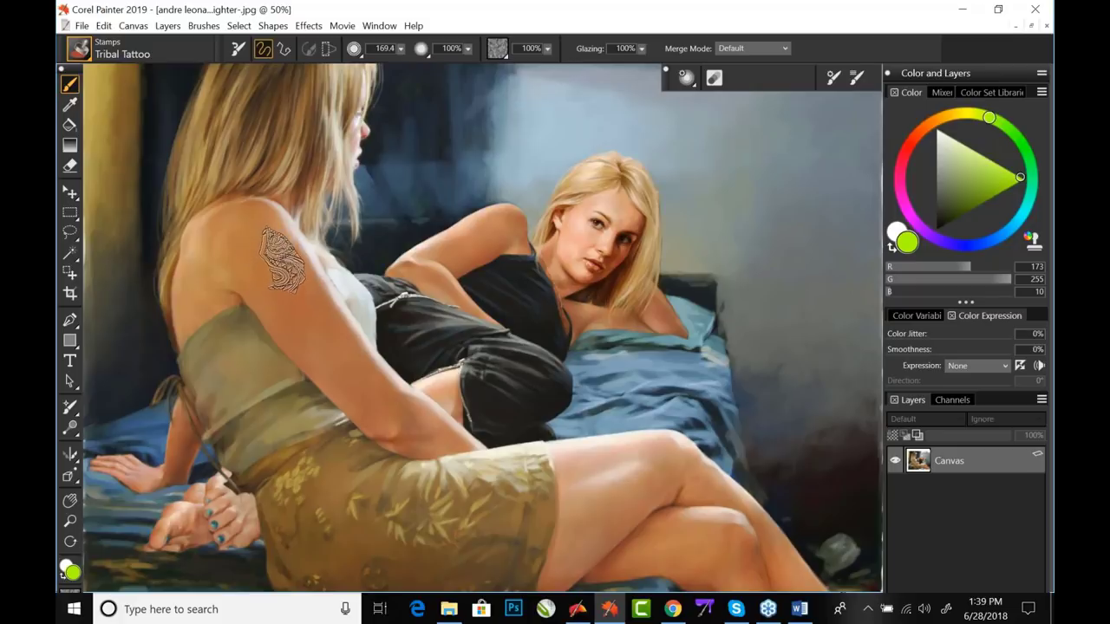
pyautogui.click(400, 49)
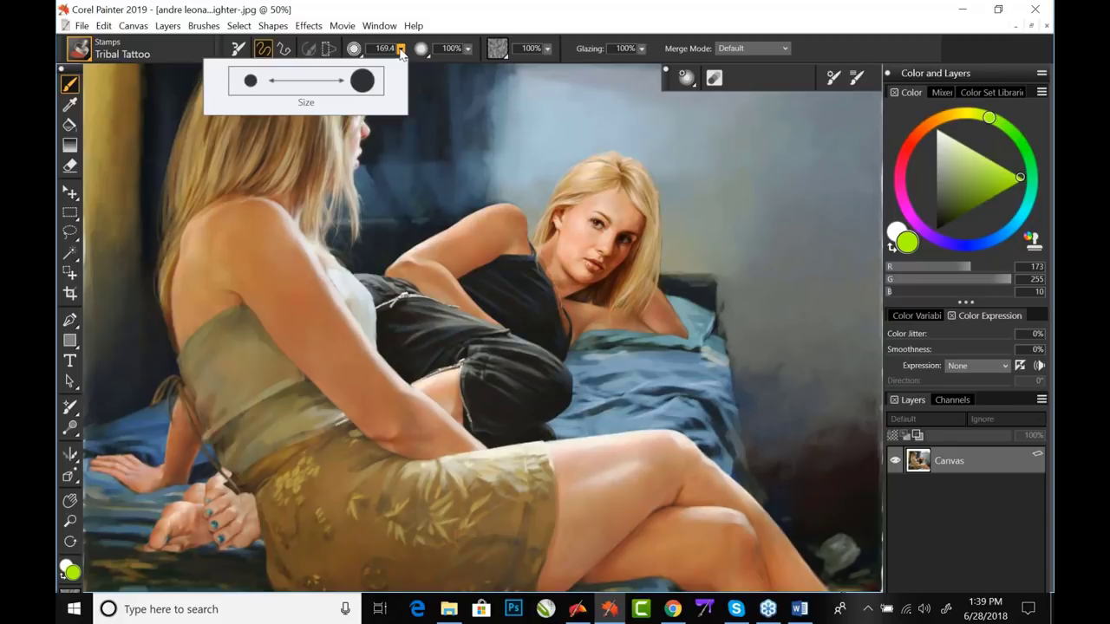
pyautogui.click(218, 259)
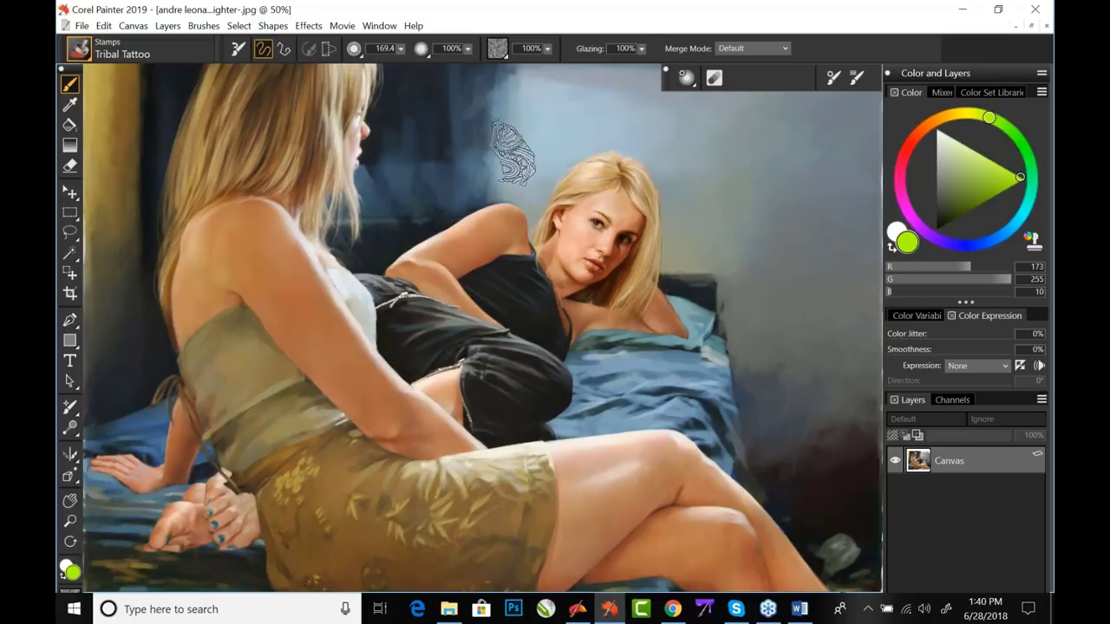
pyautogui.click(267, 259)
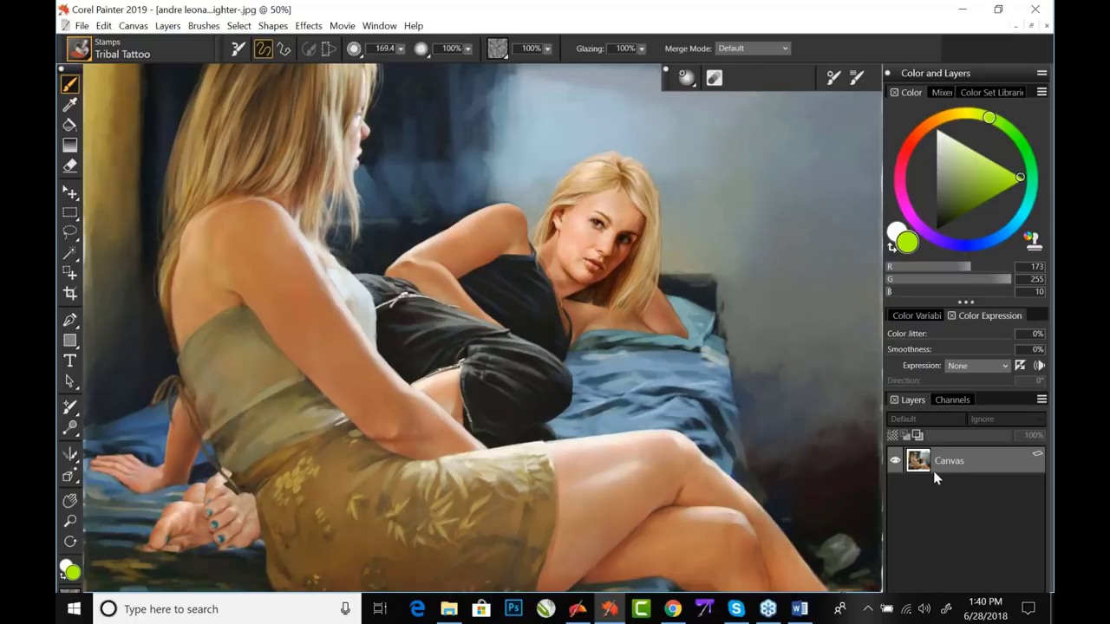
# - Look at the merge mode choices, keep Default, and sample a dark blue (R 55, G 82, B 101) from the painting's bedding
pyautogui.click(755, 49)
pyautogui.click(731, 65)
pyautogui.moveTo(356, 178)
pyautogui.mouseDown()
pyautogui.moveTo(326, 216)
pyautogui.moveTo(343, 238)
pyautogui.mouseUp()
pyautogui.keyDown('alt'); pyautogui.click(601, 374); pyautogui.keyUp('alt')
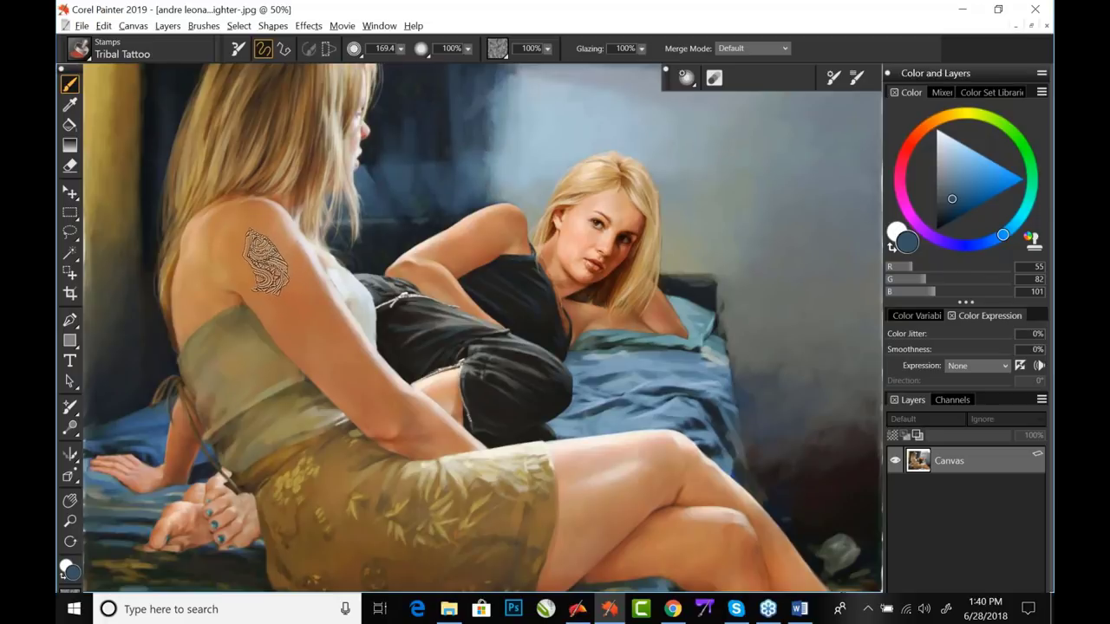
# - Try dark blue tribal tattoo stamps along the seated woman's back and arm and on the dark clothing, and undo them
pyautogui.click(69, 521)
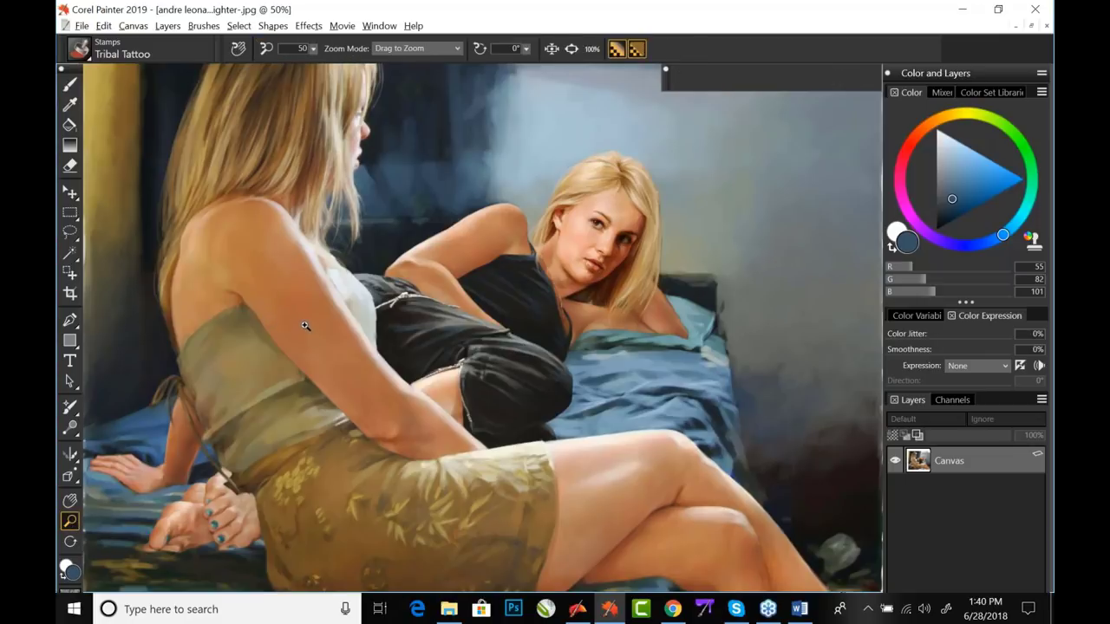
pyautogui.scroll(2, 306, 323)
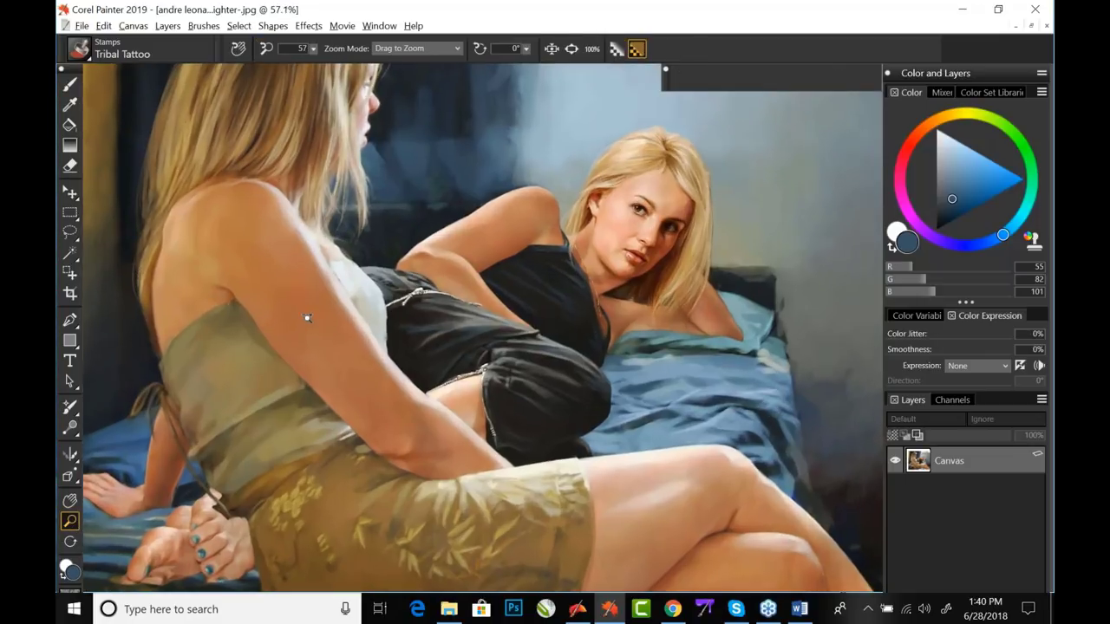
pyautogui.scroll(3, 308, 318)
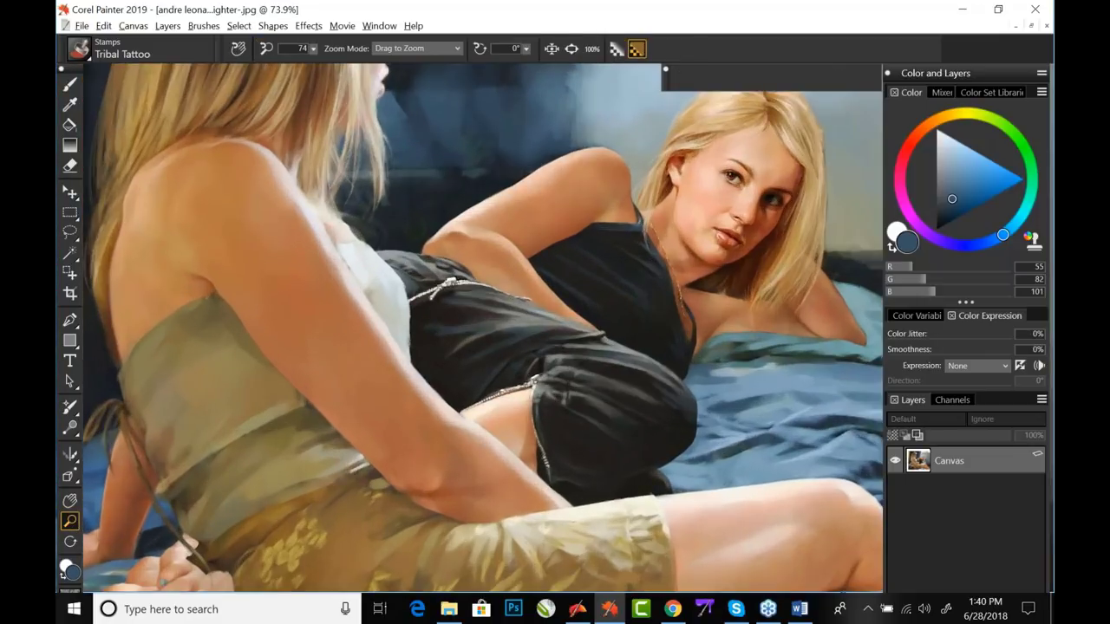
pyautogui.press('b')
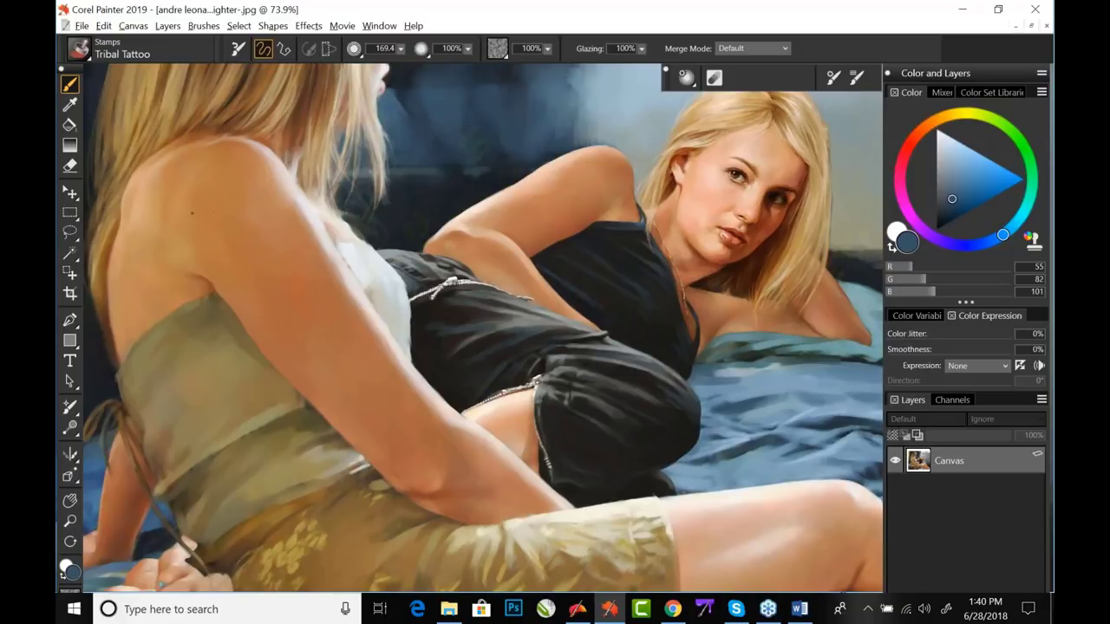
pyautogui.moveTo(265, 255)
pyautogui.mouseDown()
pyautogui.moveTo(342, 373)
pyautogui.moveTo(446, 456)
pyautogui.mouseUp()
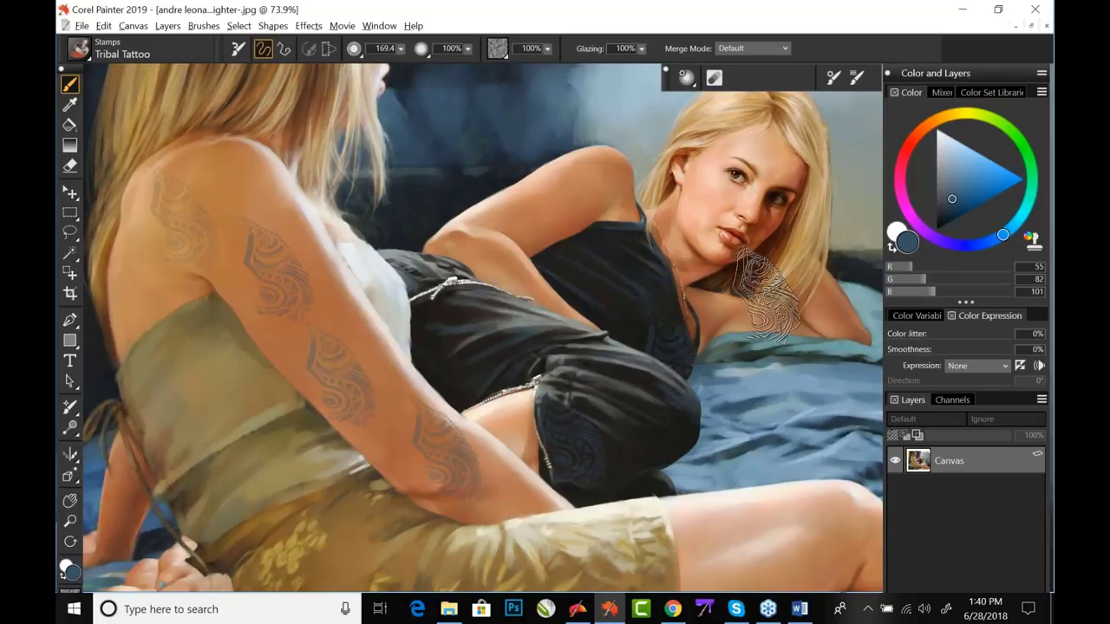
pyautogui.hotkey('ctrl', 'z')
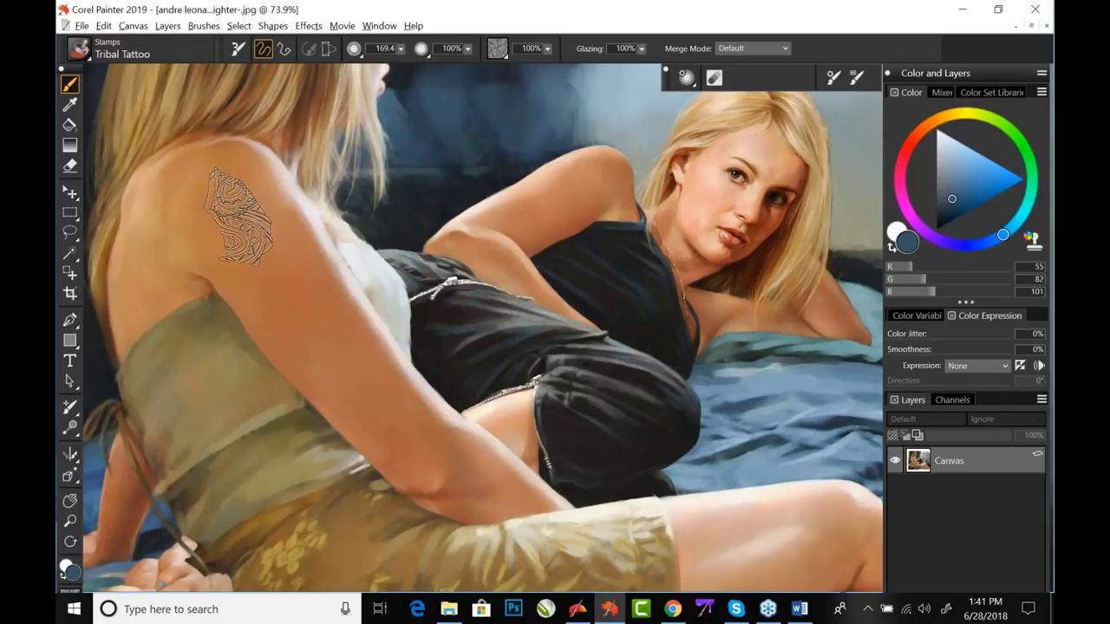
# - Try one tattoo stamp on the seated woman's shoulder and another lower on her upper arm, and undo both
pyautogui.click(240, 219)
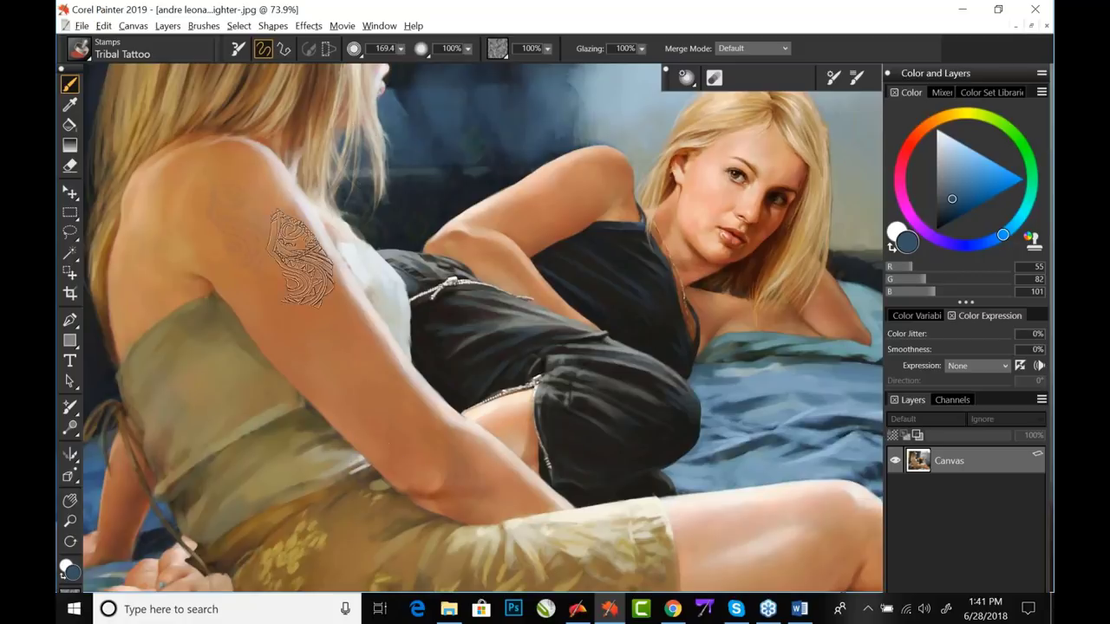
pyautogui.click(323, 316)
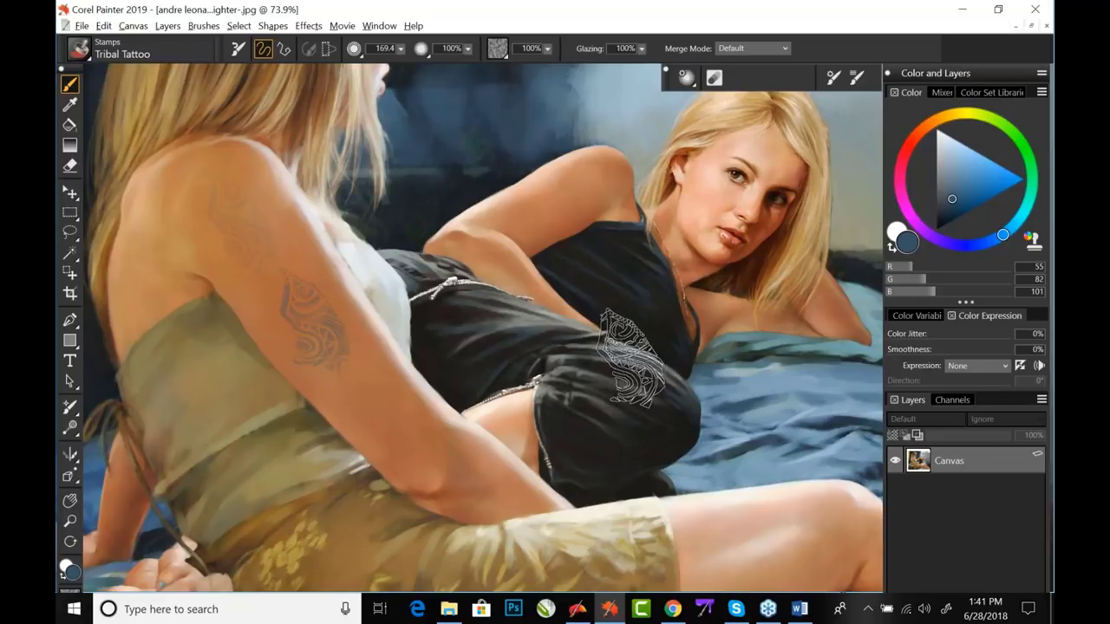
pyautogui.hotkey('ctrl', 'z')
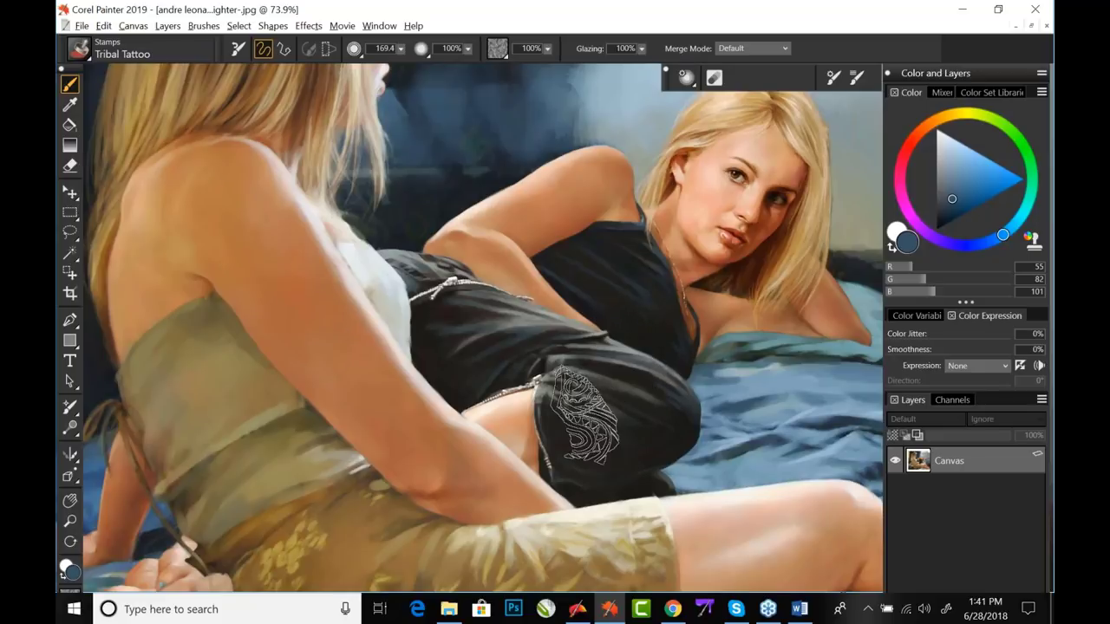
# - Set the stamp's merge mode to Multiply and stamp the dark blue tribal tattoo on the seated woman's shoulder
pyautogui.click(249, 217)
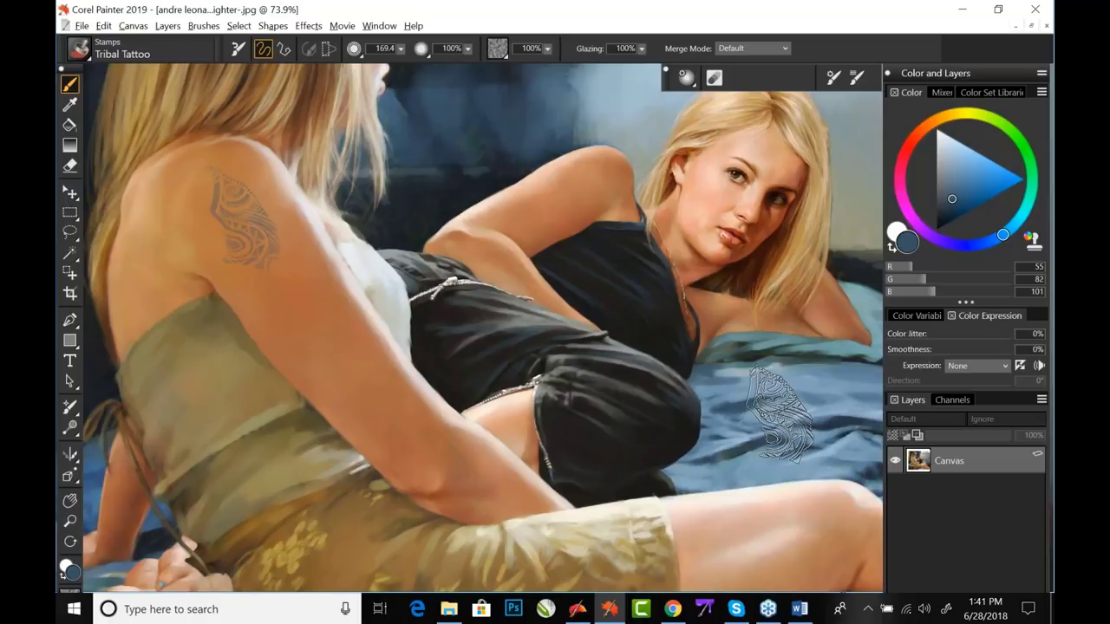
pyautogui.click(774, 49)
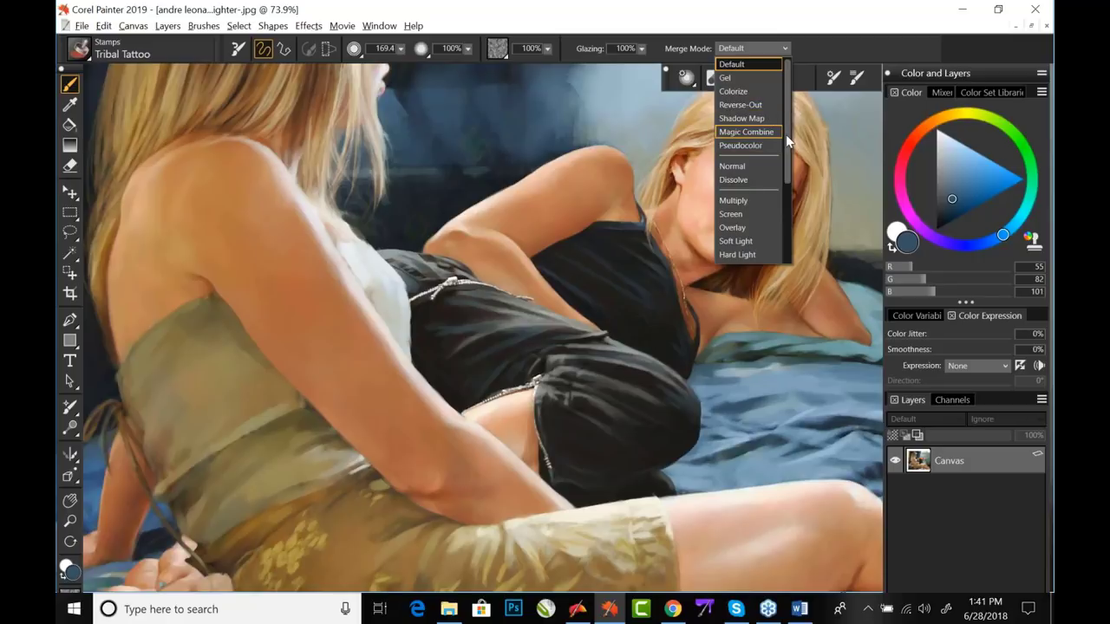
pyautogui.scroll(-1, 786, 137)
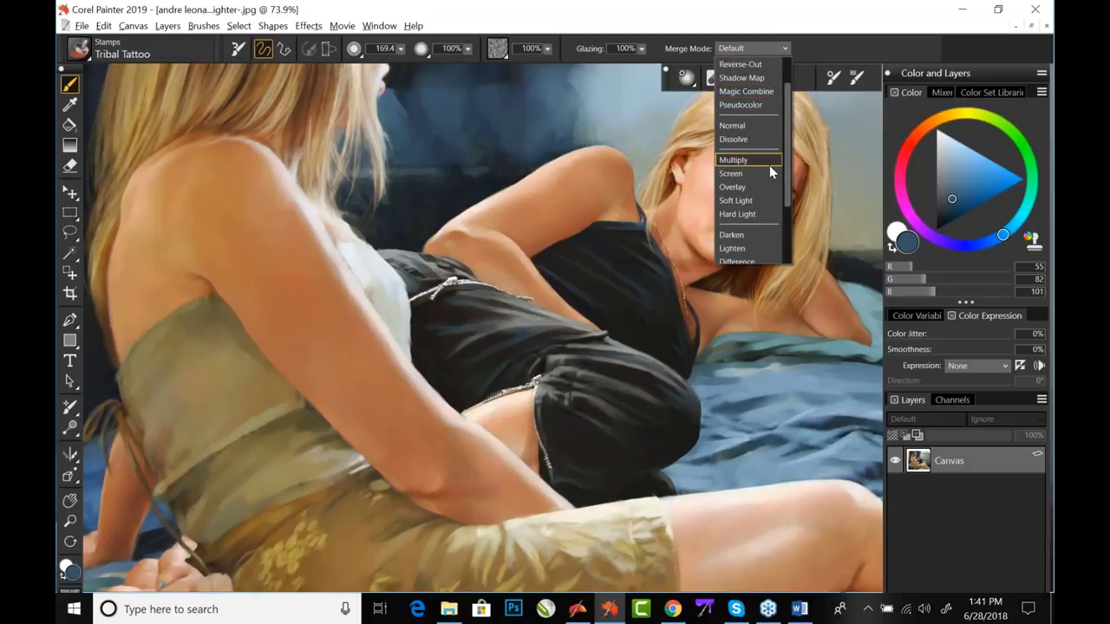
pyautogui.click(770, 161)
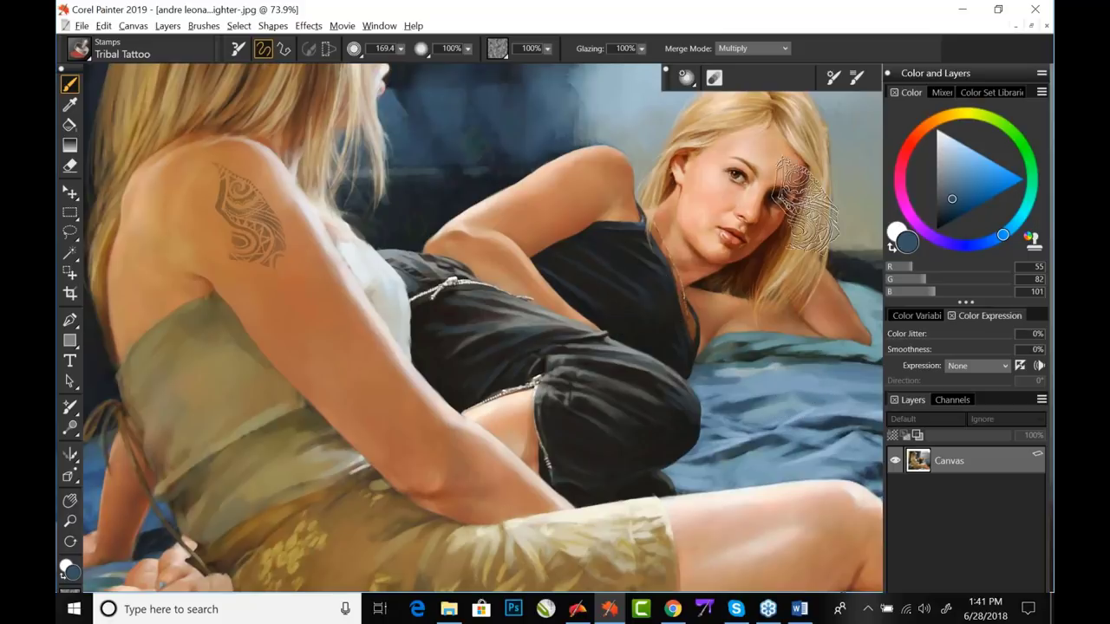
pyautogui.click(752, 49)
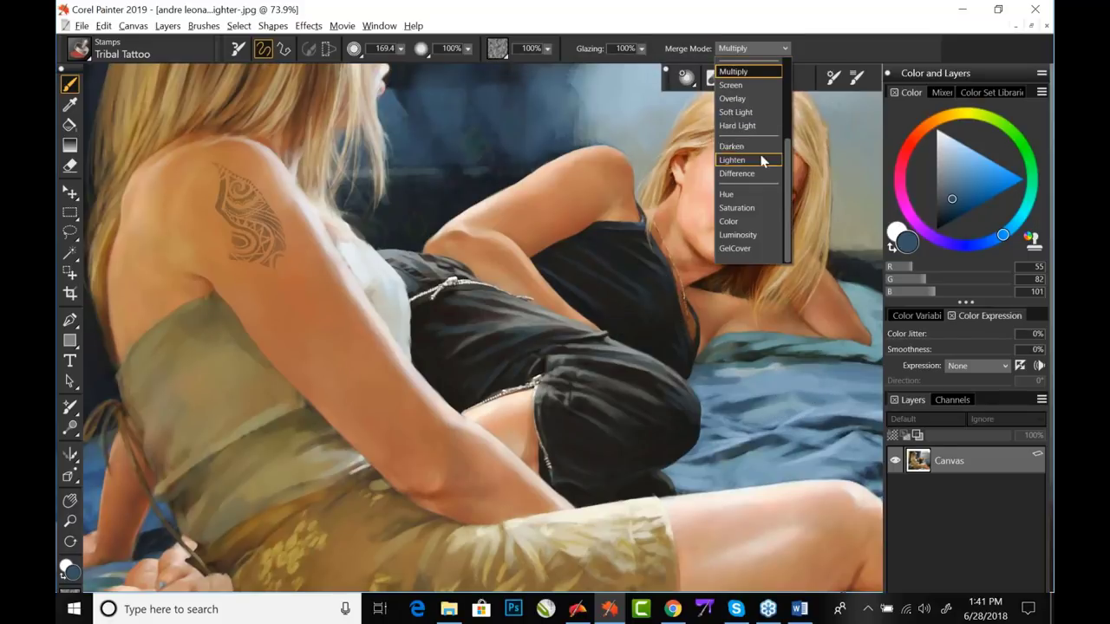
pyautogui.click(834, 44)
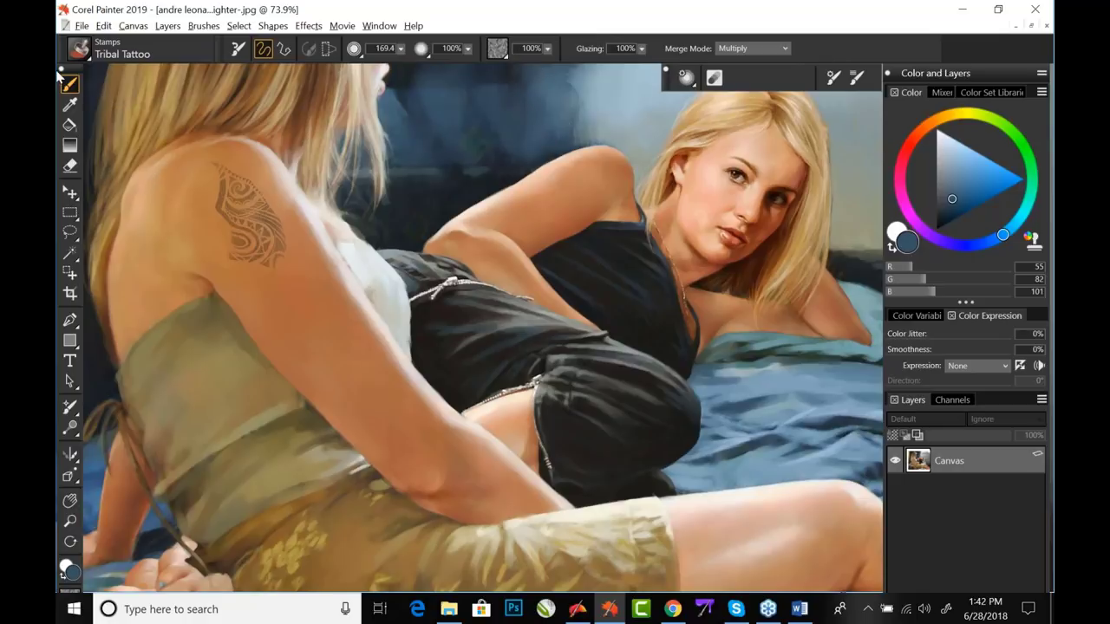
# - Choose the Dragon Tattoo stamp and show its advanced and general brush controls side by side
pyautogui.click(78, 50)
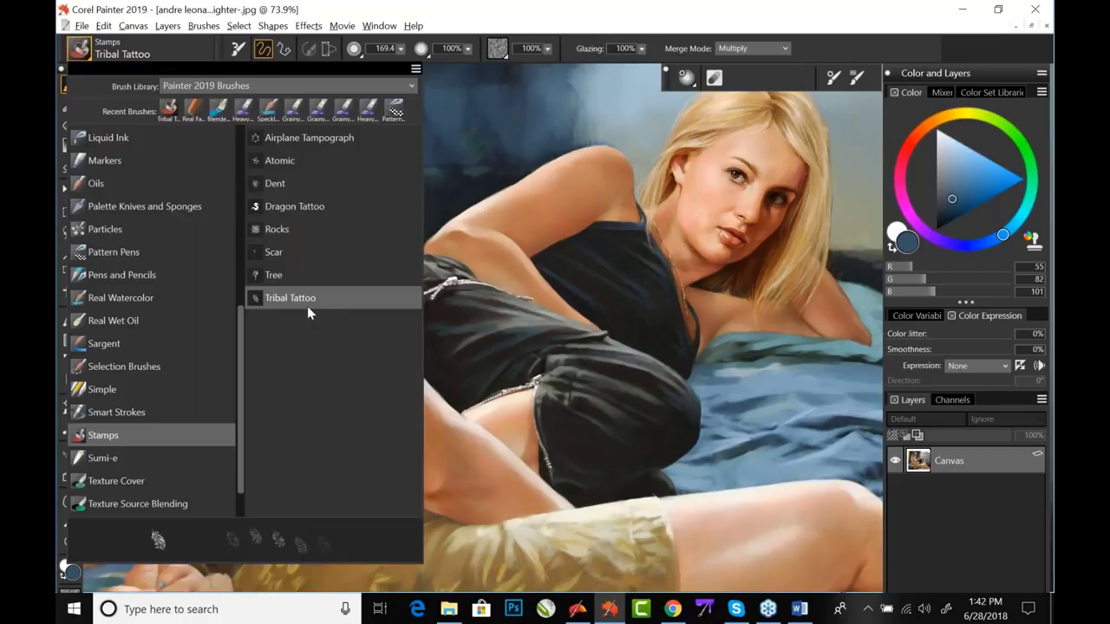
pyautogui.click(290, 206)
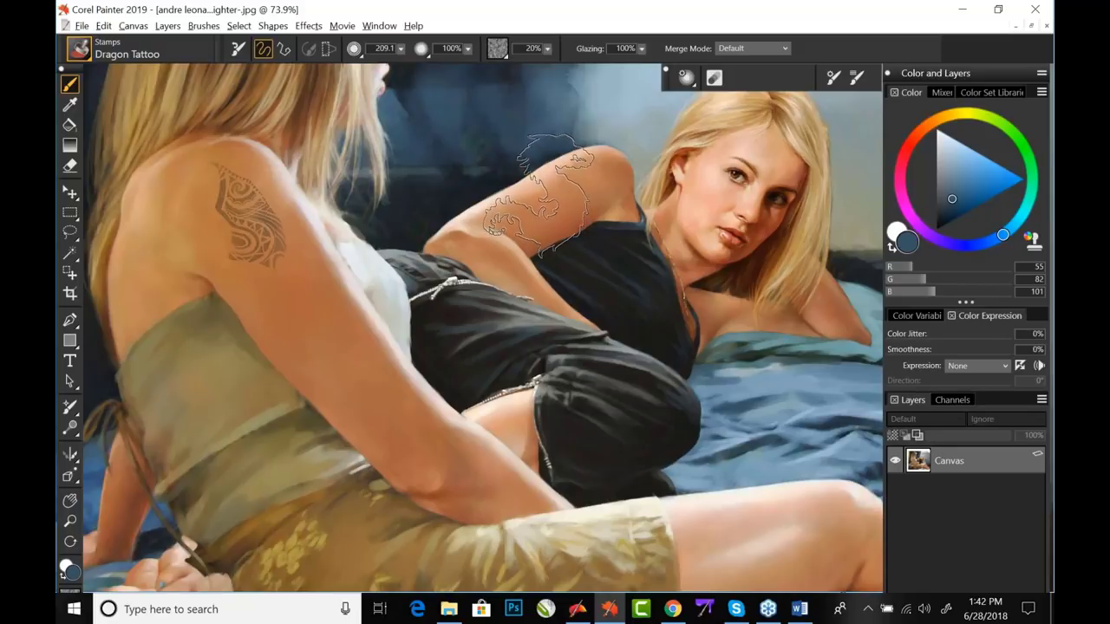
pyautogui.click(835, 78)
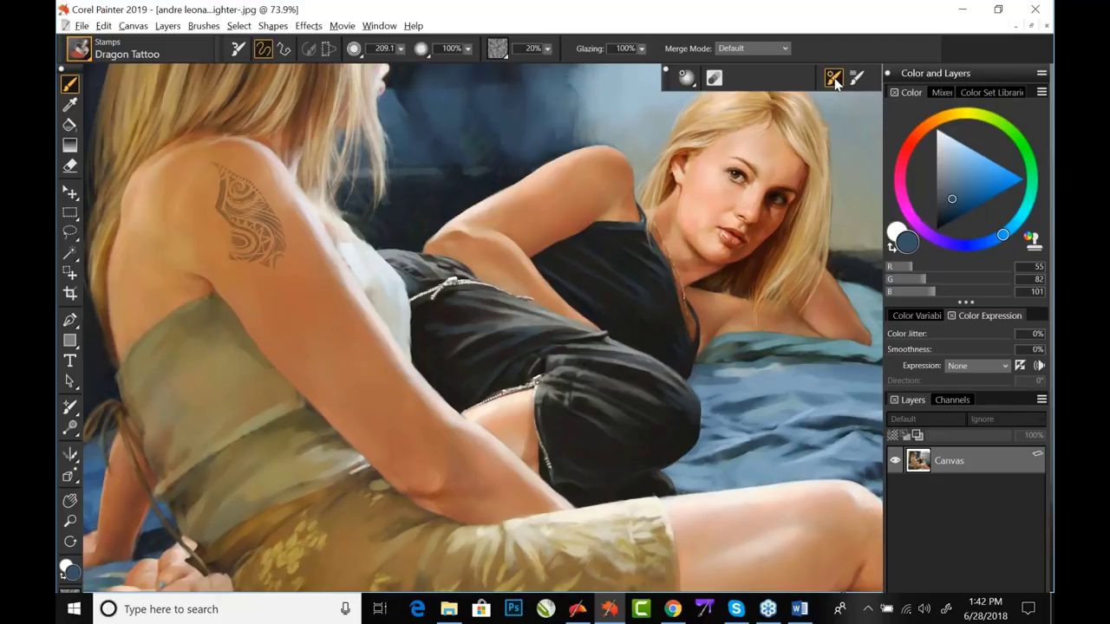
pyautogui.click(834, 79)
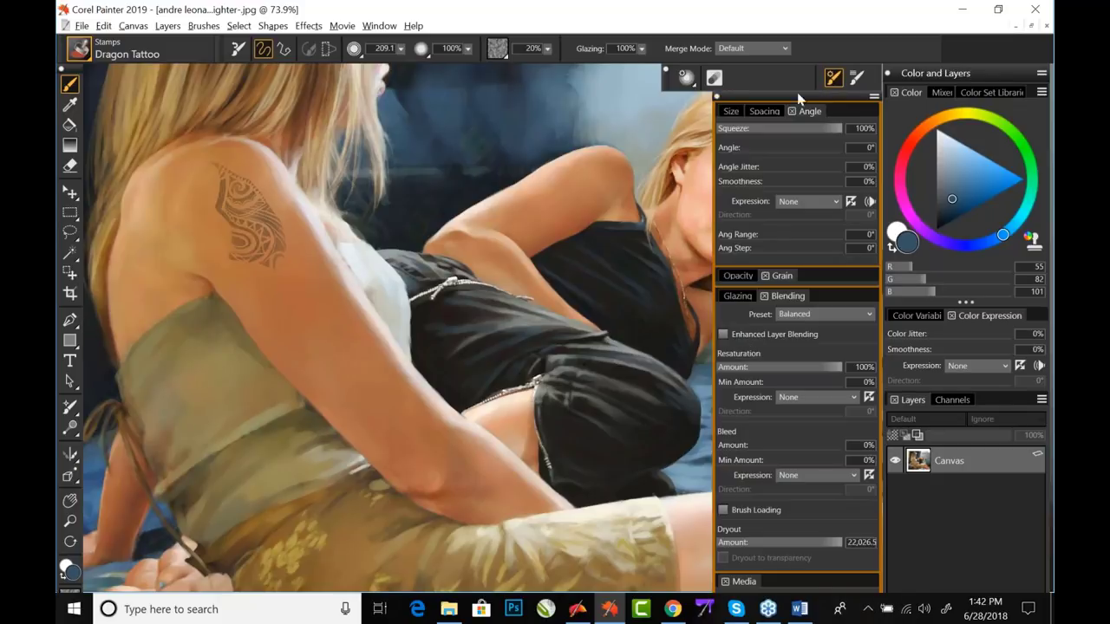
pyautogui.moveTo(798, 95); pyautogui.dragTo(672, 96)
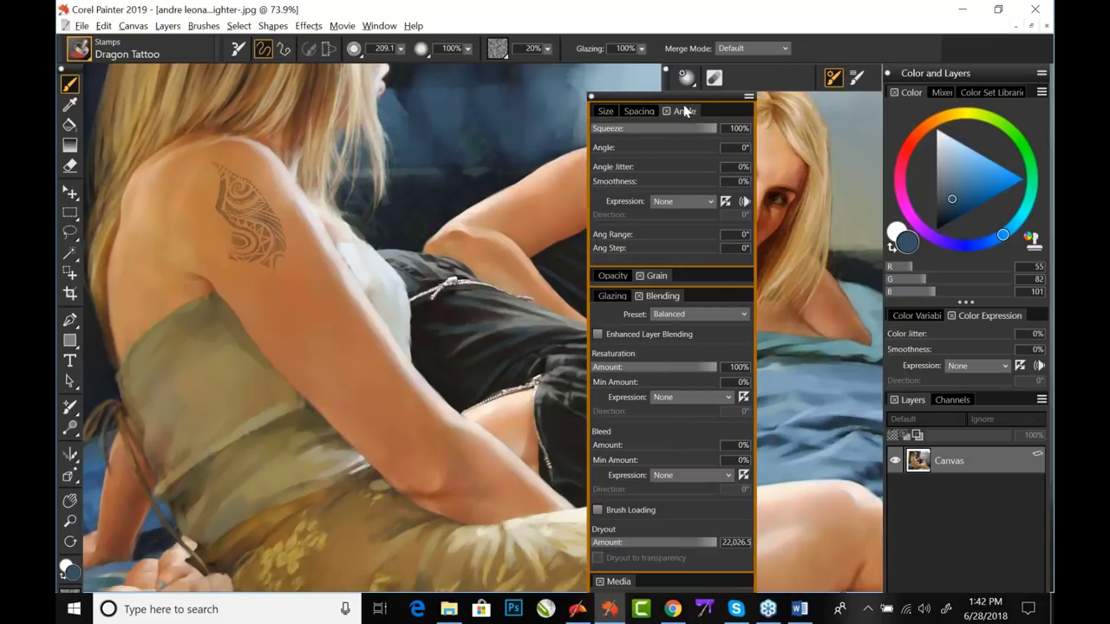
pyautogui.moveTo(679, 93); pyautogui.dragTo(665, 93)
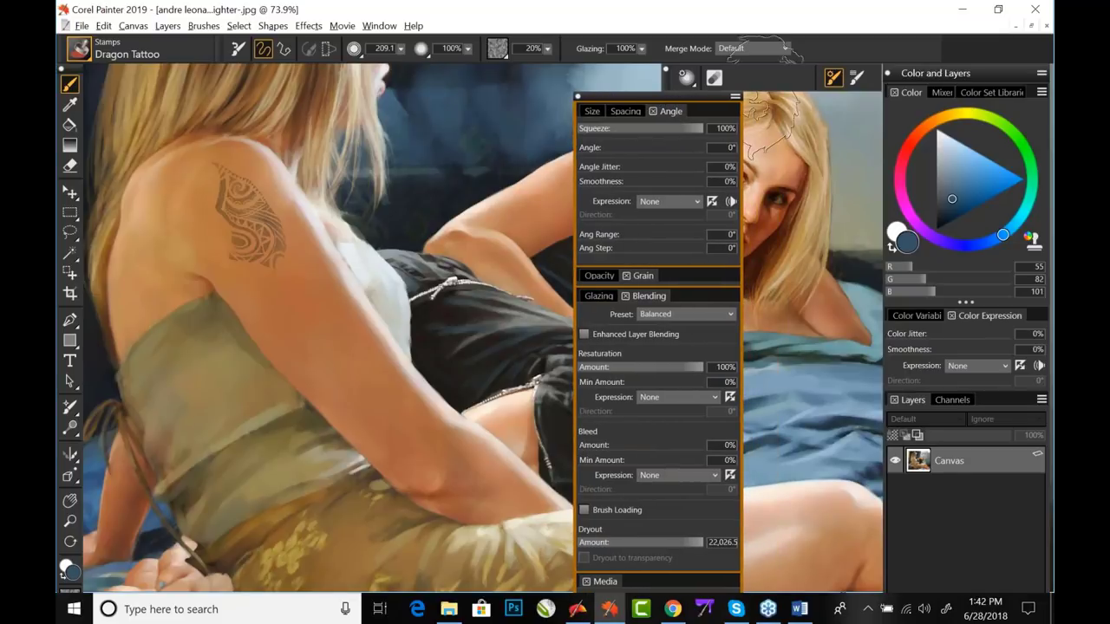
pyautogui.click(856, 79)
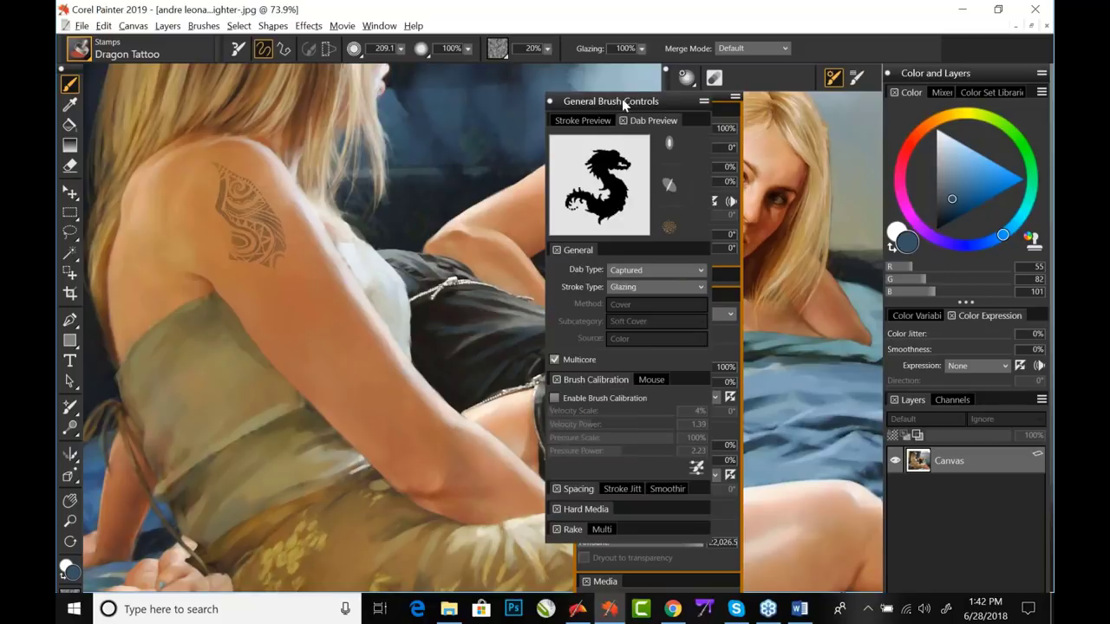
pyautogui.moveTo(629, 100); pyautogui.dragTo(804, 99)
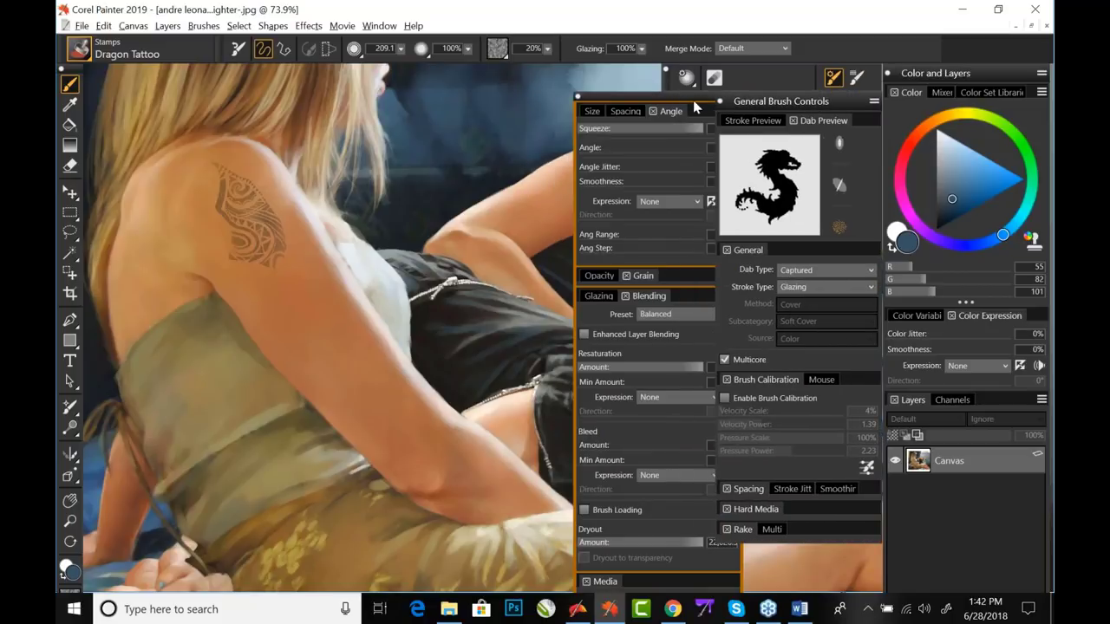
pyautogui.moveTo(694, 95); pyautogui.dragTo(655, 96)
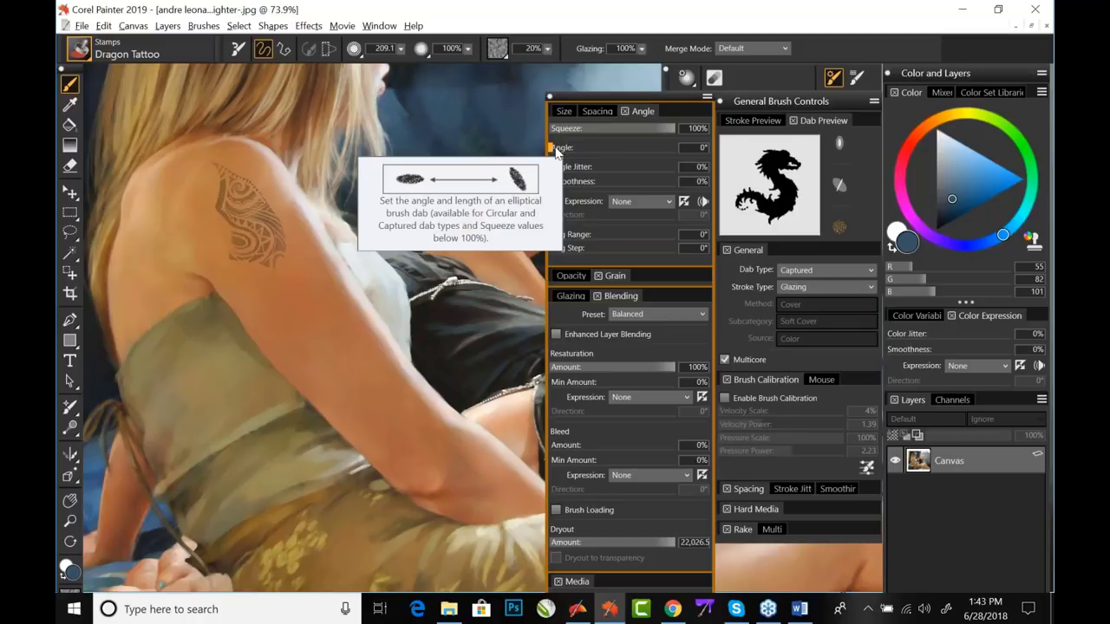
# - Rotate the dragon stamp to an angle of 324° and resize it to about 168.6
pyautogui.moveTo(557, 151); pyautogui.dragTo(659, 151)
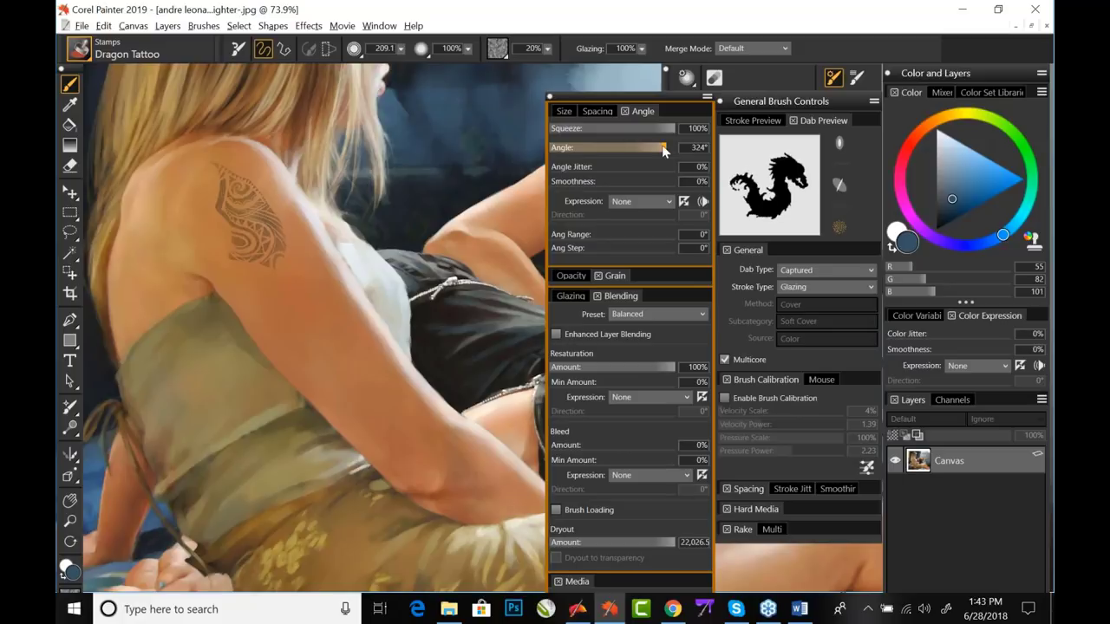
pyautogui.moveTo(642, 95)
pyautogui.mouseDown()
pyautogui.moveTo(247, 112)
pyautogui.moveTo(217, 90)
pyautogui.moveTo(205, 53)
pyautogui.mouseUp()
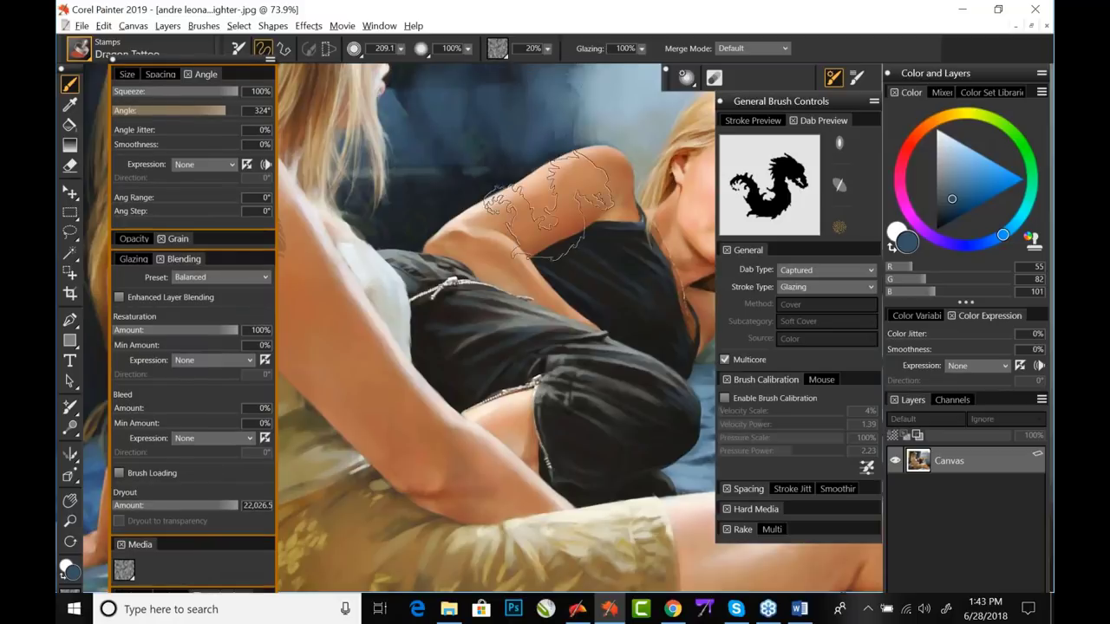
pyautogui.moveTo(539, 195)
pyautogui.mouseDown()
pyautogui.moveTo(598, 213)
pyautogui.moveTo(515, 222)
pyautogui.moveTo(542, 219)
pyautogui.moveTo(521, 206)
pyautogui.moveTo(568, 201)
pyautogui.mouseUp()
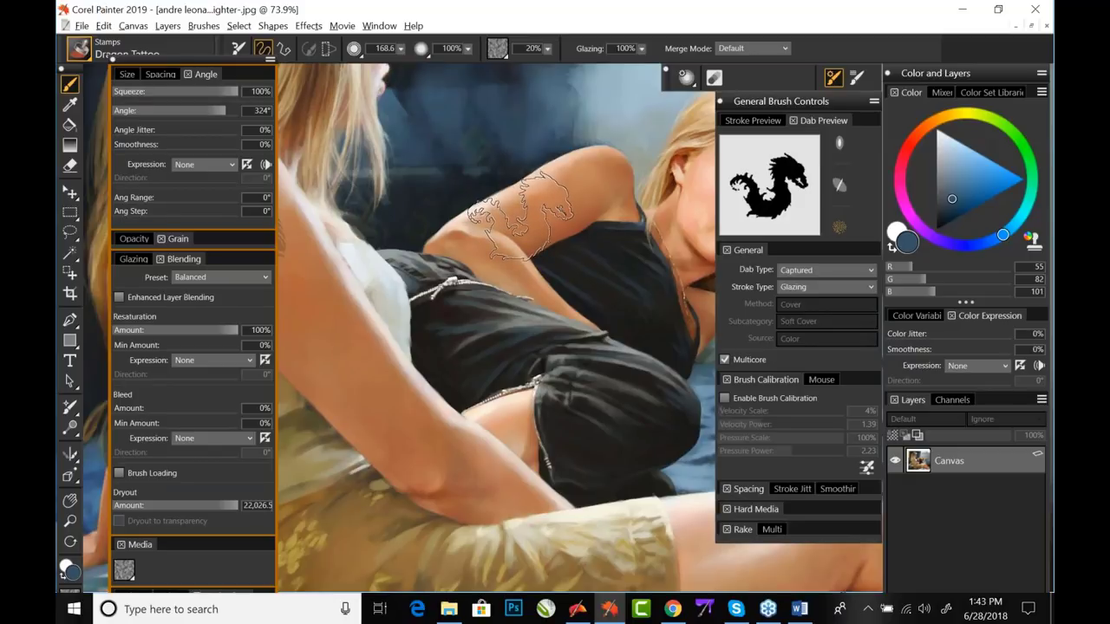
# - Add a new layer above the canvas and set its composite method to Multiply
pyautogui.click(1040, 399)
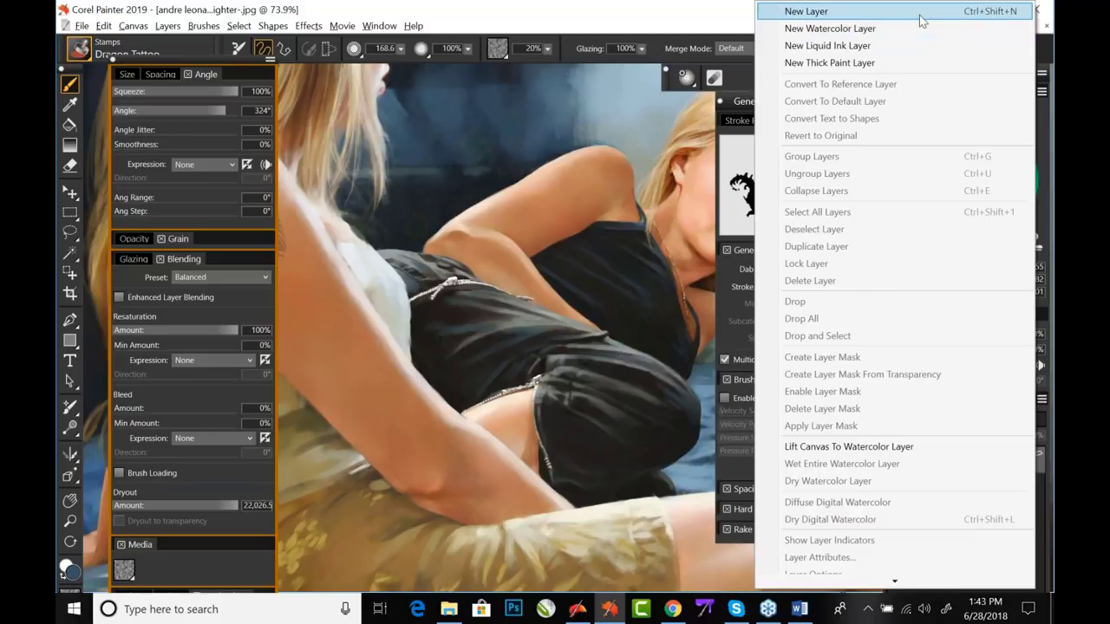
pyautogui.click(922, 12)
pyautogui.click(921, 419)
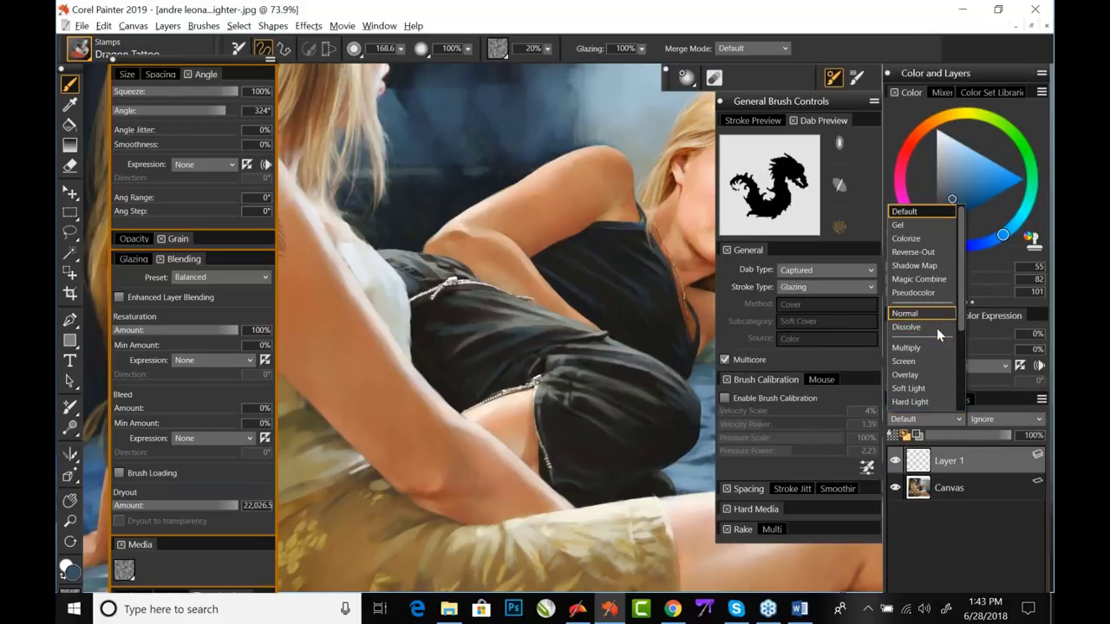
pyautogui.click(941, 346)
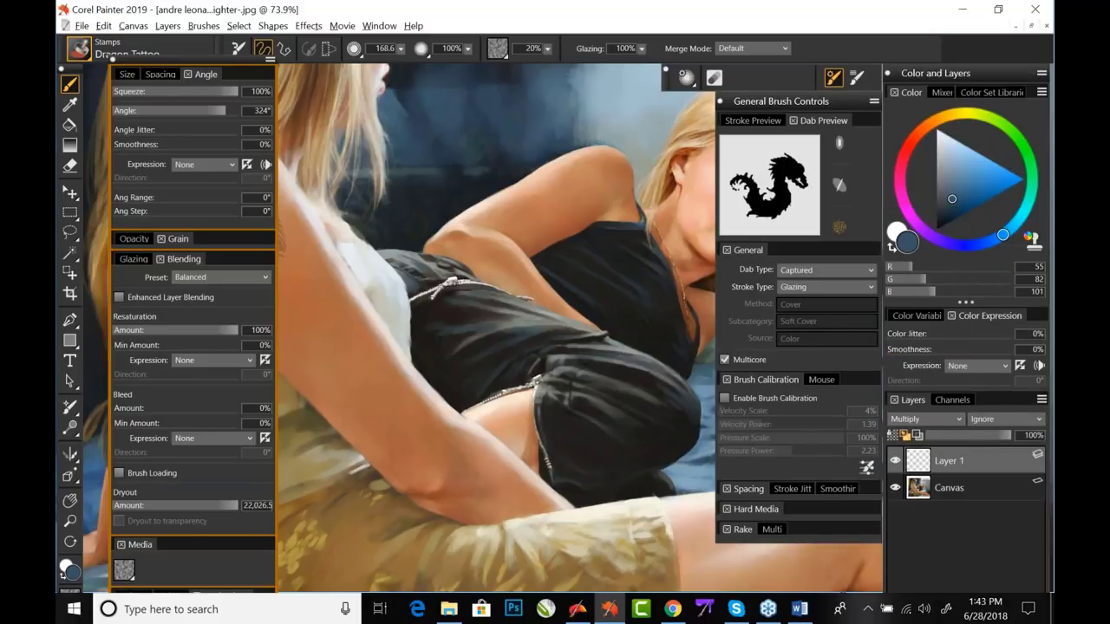
# - Sample a muted teal (R 102, G 138, B 138) from the bedding and try the dragon stamp on the reclining woman's upper arm
pyautogui.moveTo(527, 300); pyautogui.dragTo(423, 288)
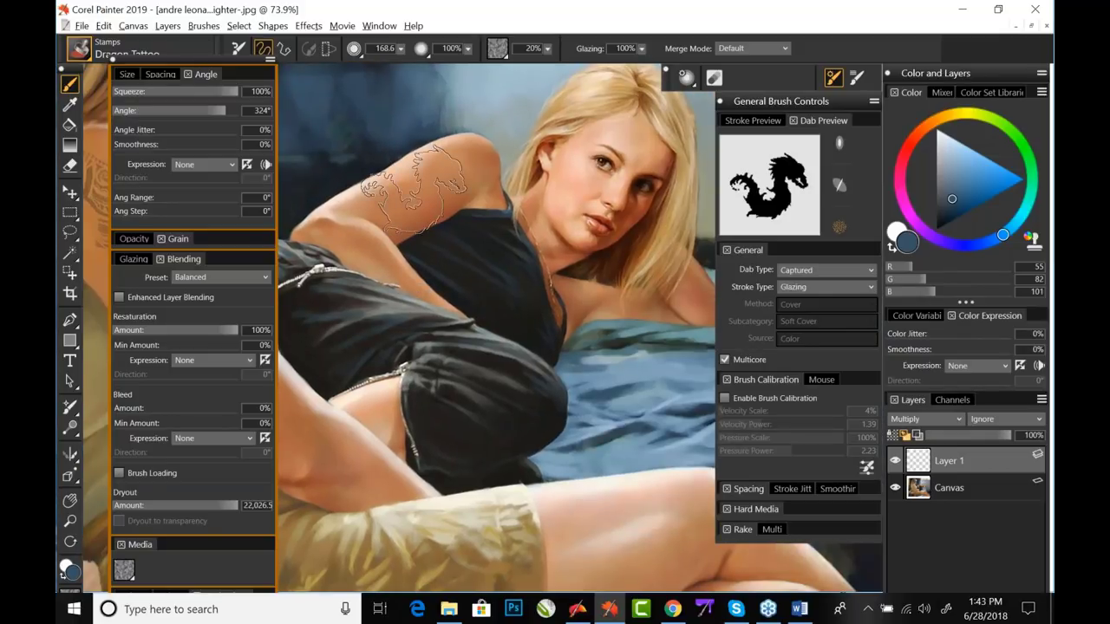
pyautogui.click(498, 50)
pyautogui.click(506, 26)
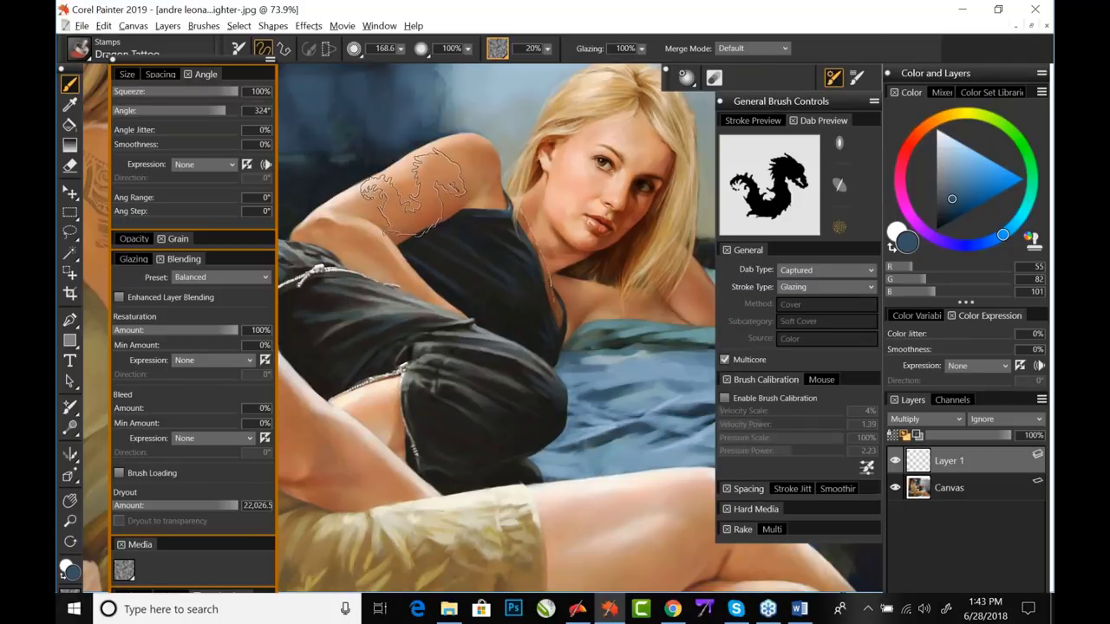
pyautogui.keyDown('alt'); pyautogui.click(625, 318); pyautogui.keyUp('alt')
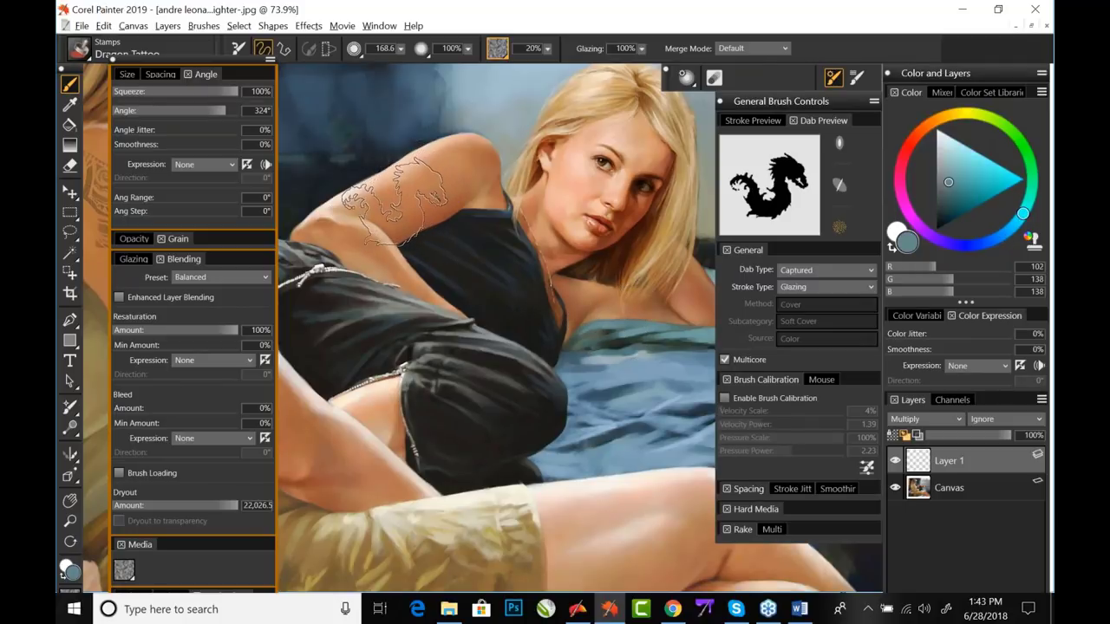
pyautogui.click(391, 200)
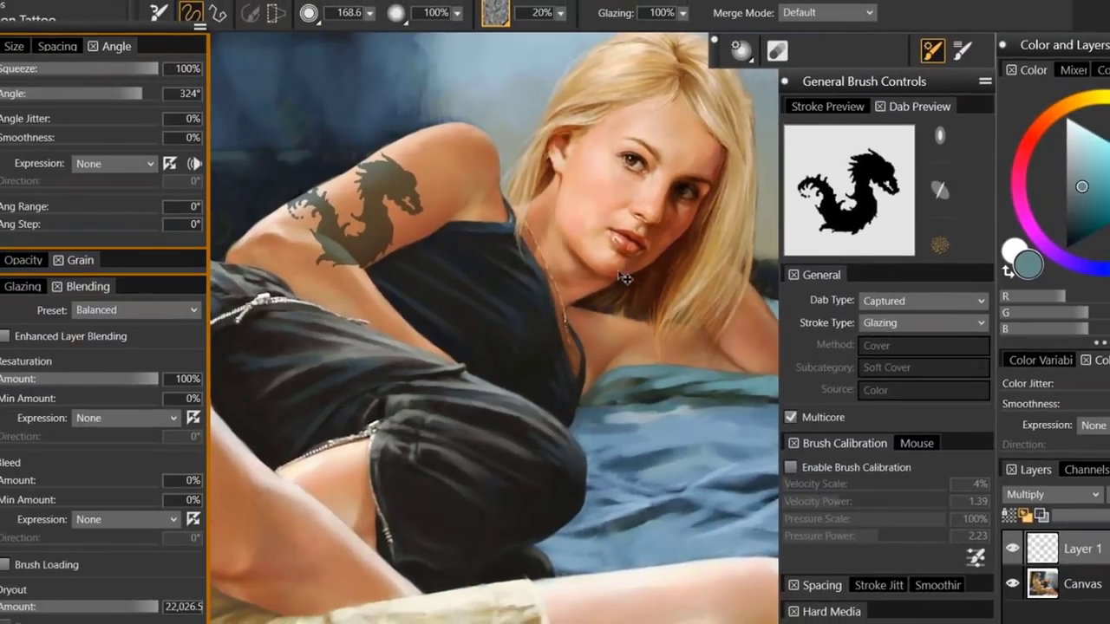
# - Try the dragon stamp on the reclining woman's arm with a checkered paper texture
pyautogui.click(496, 12)
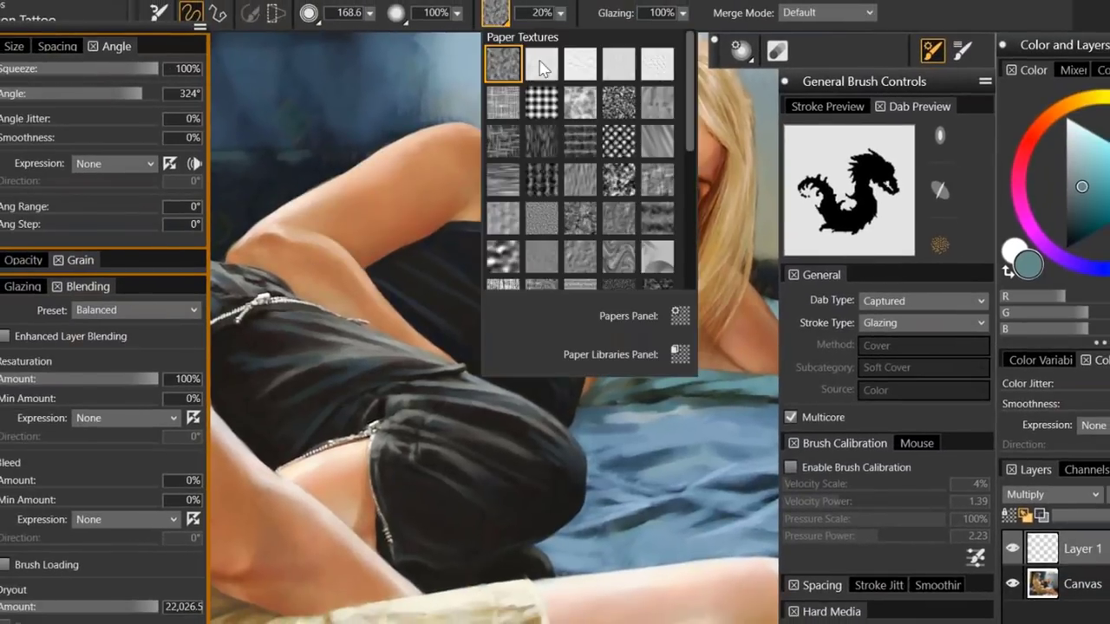
pyautogui.click(545, 106)
pyautogui.click(349, 215)
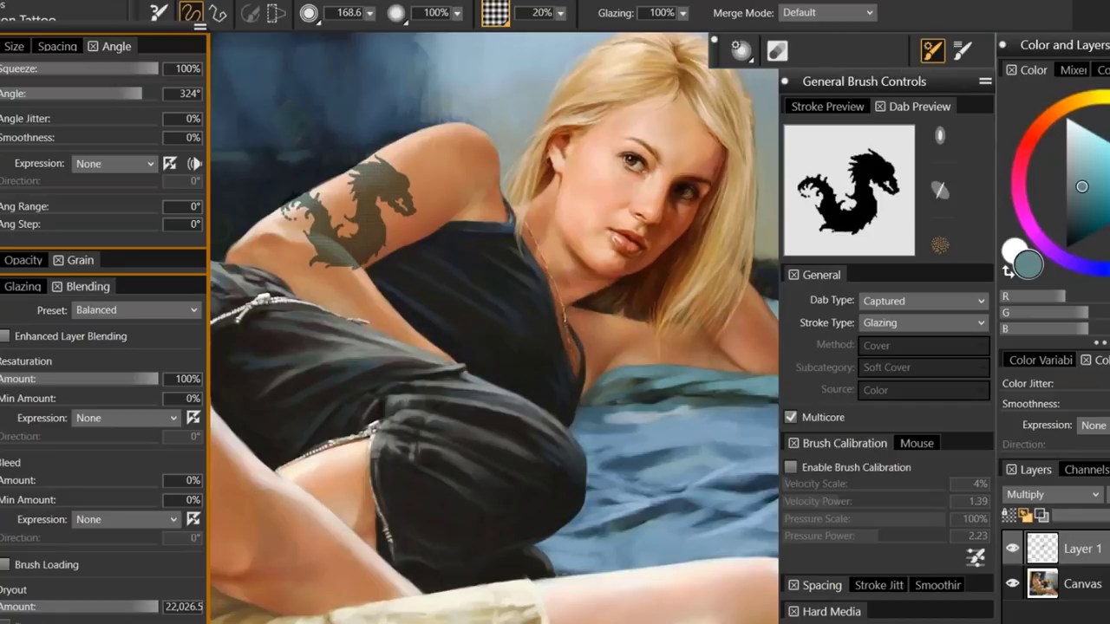
# - Switch the paper to the woven linen-like texture and stamp the dragon larger in view on the reclining woman's upper arm
pyautogui.press('m')
pyautogui.moveTo(368, 229)
pyautogui.mouseDown()
pyautogui.moveTo(373, 190)
pyautogui.moveTo(384, 218)
pyautogui.moveTo(305, 144)
pyautogui.mouseUp()
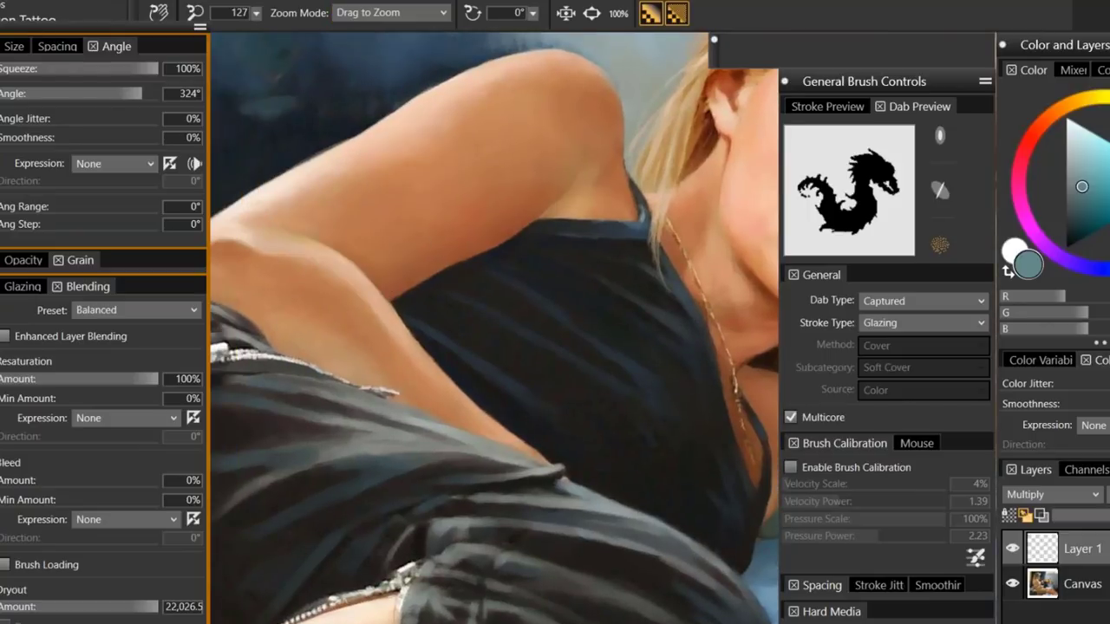
pyautogui.hotkey('ctrl', 'b')
pyautogui.click(223, 218)
pyautogui.press('b')
pyautogui.click(495, 32)
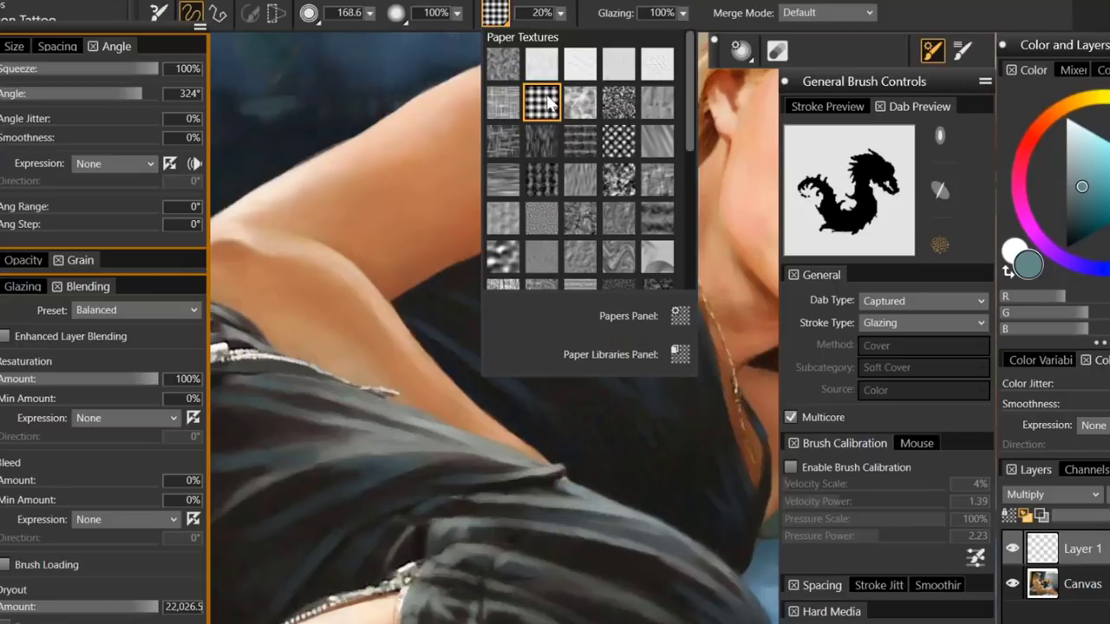
pyautogui.click(503, 99)
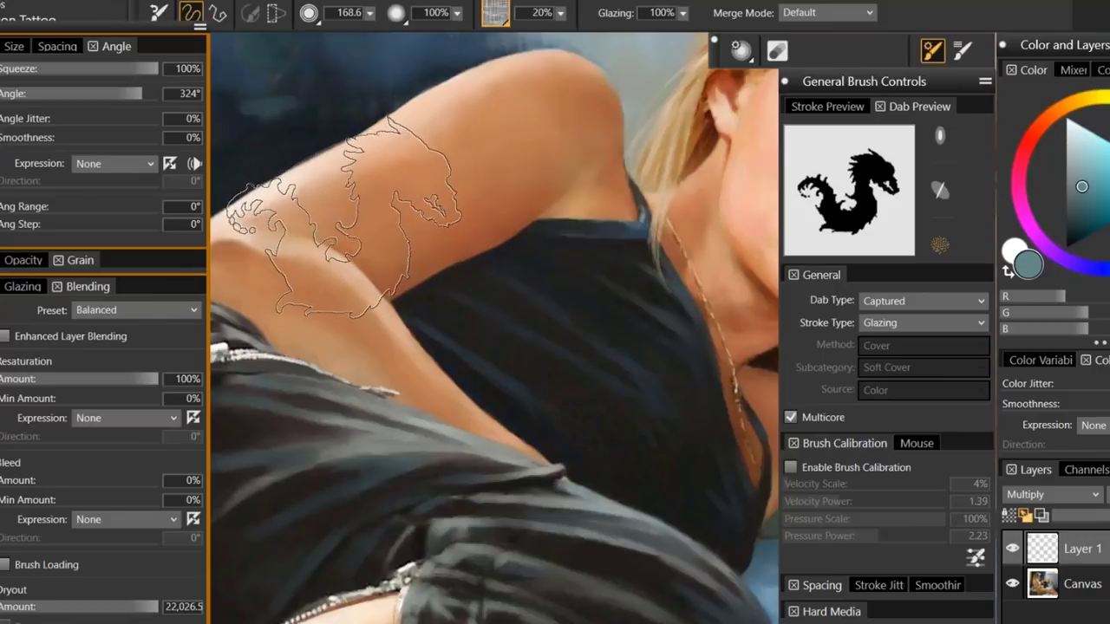
pyautogui.click(343, 216)
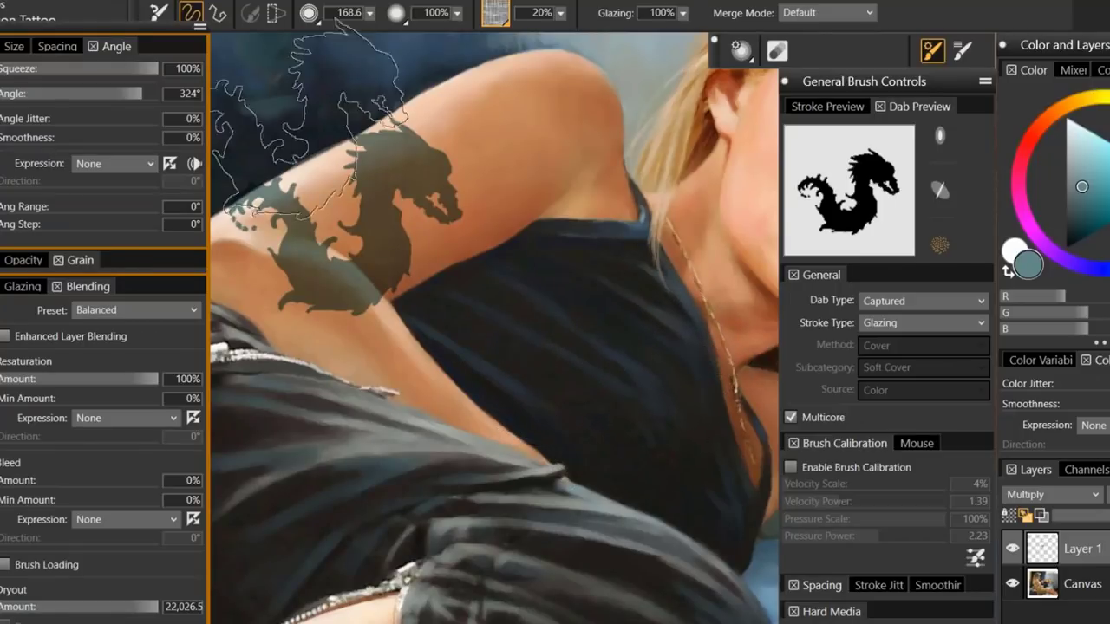
# - Choose the Dent stamp and close the advanced and general brush control panels
pyautogui.moveTo(14, 31)
pyautogui.mouseDown()
pyautogui.moveTo(282, 77)
pyautogui.moveTo(573, 78)
pyautogui.mouseUp()
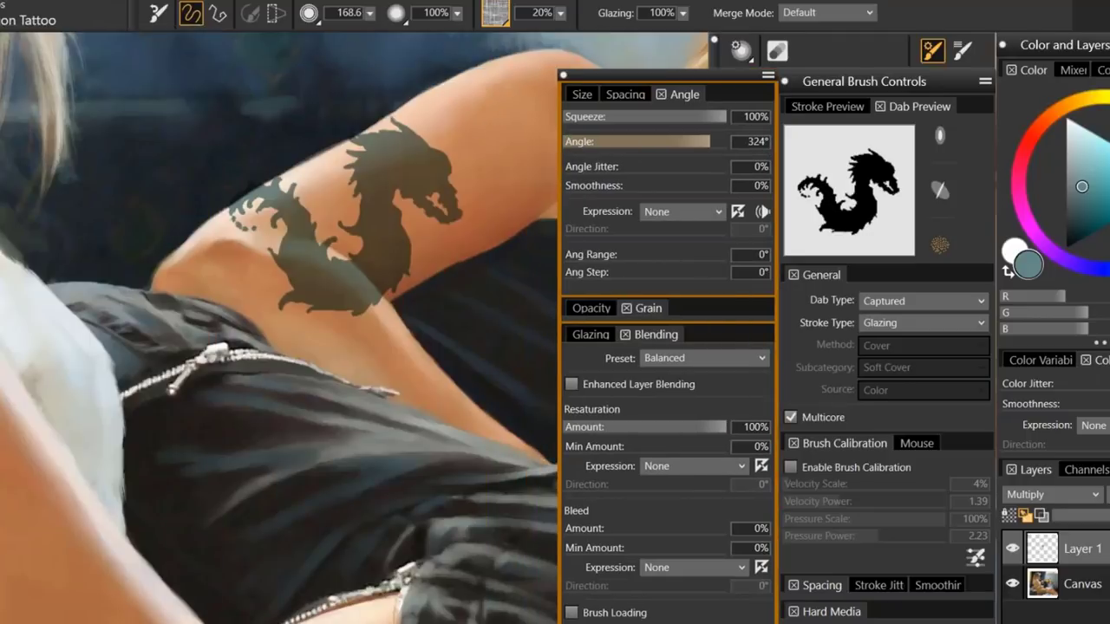
pyautogui.hotkey('ctrl', 'b')
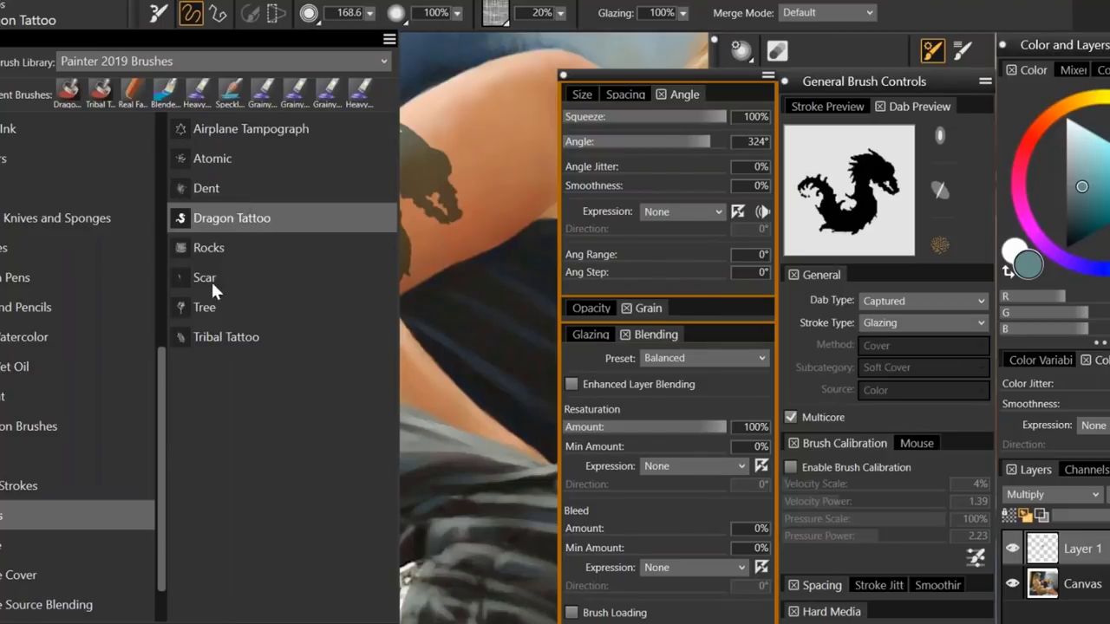
pyautogui.click(209, 188)
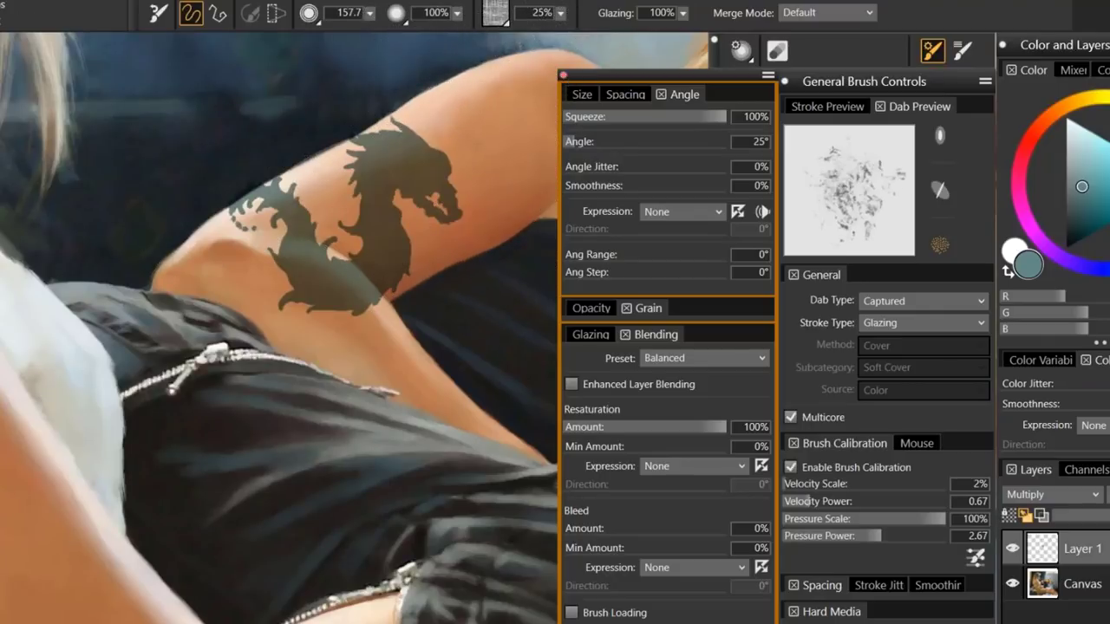
pyautogui.click(562, 75)
pyautogui.click(783, 79)
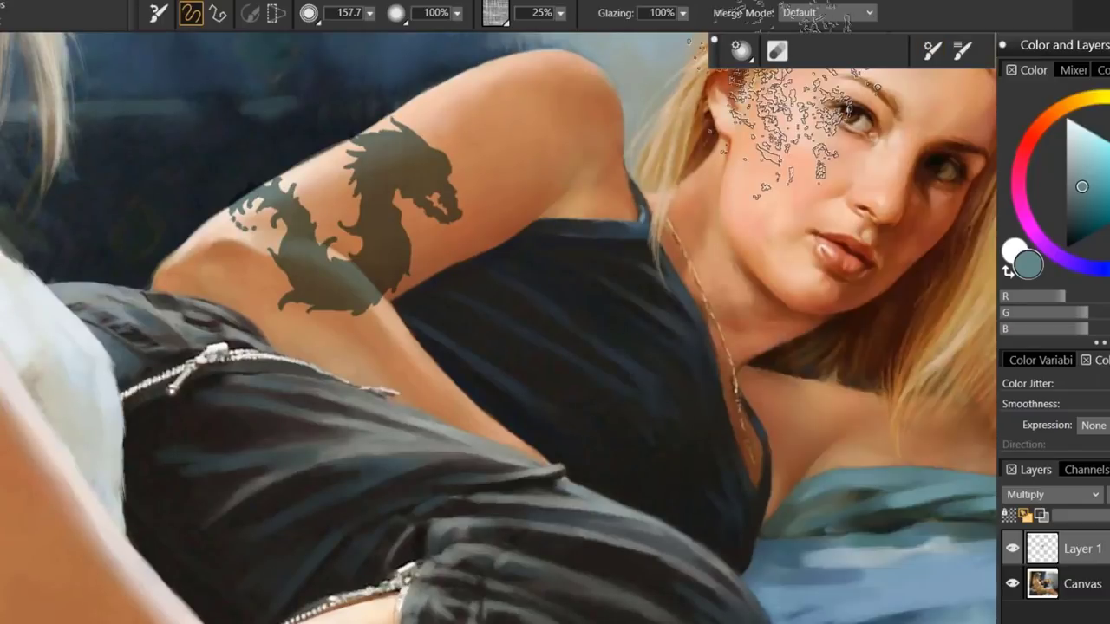
# - Close the tattoo painting without saving and open the The-big-game JPG from the 2019 demo folder
pyautogui.hotkey('ctrl', 'w')
pyautogui.click(640, 438)
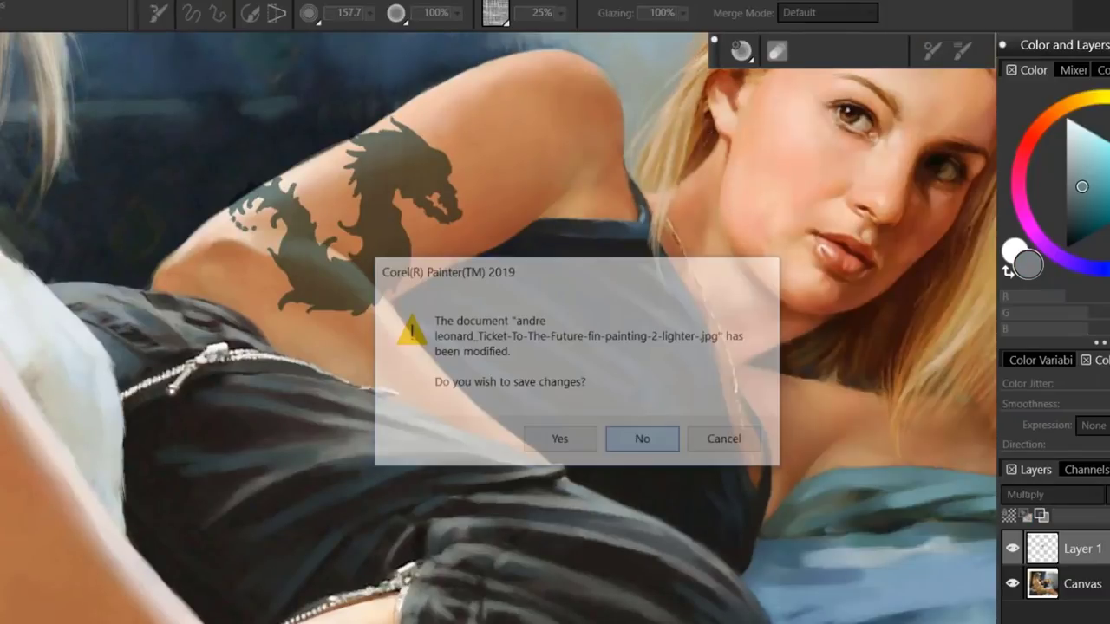
pyautogui.hotkey('ctrl', 'o')
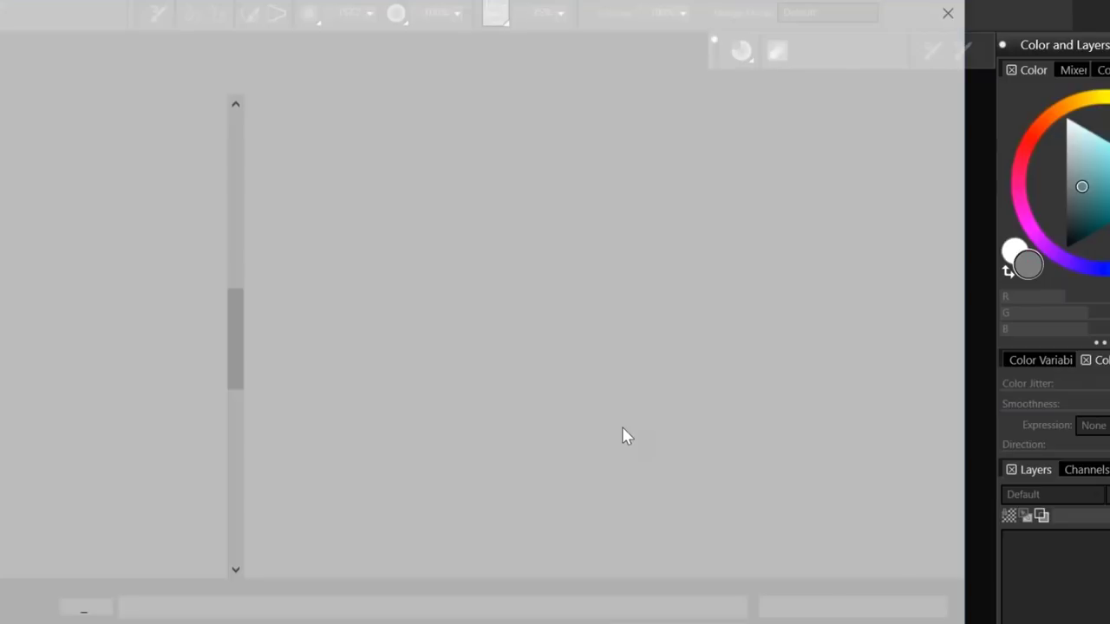
pyautogui.click(550, 343)
pyautogui.doubleClick(590, 353)
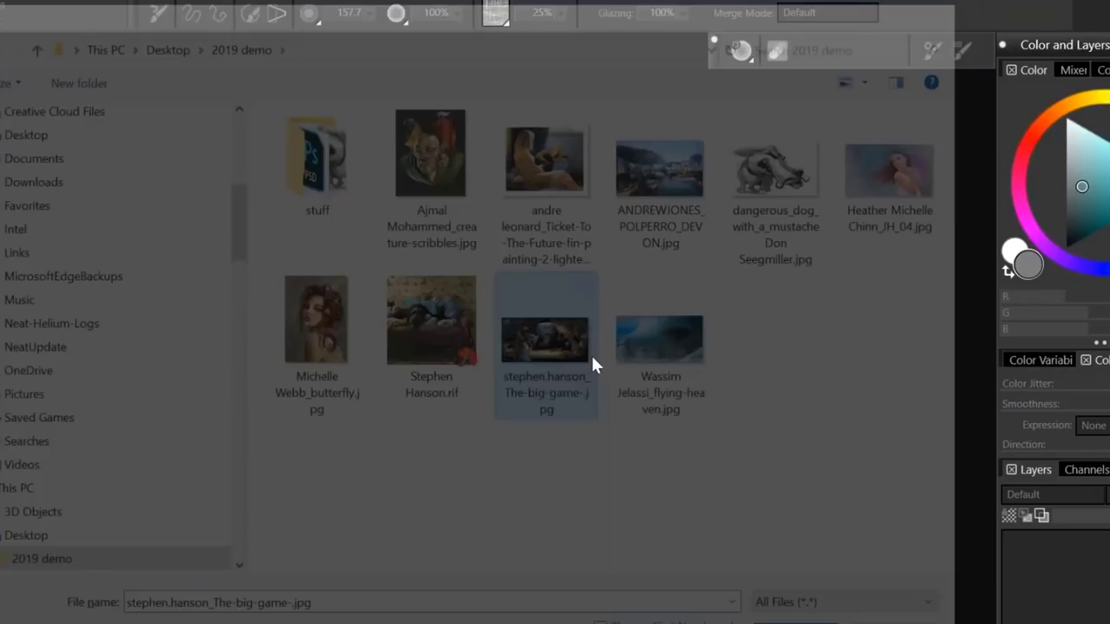
# - Sample a near-black (R 30, G 26, B 27) beside the gorilla's face and try the Dent stamp on its muzzle and nose
pyautogui.press('m')
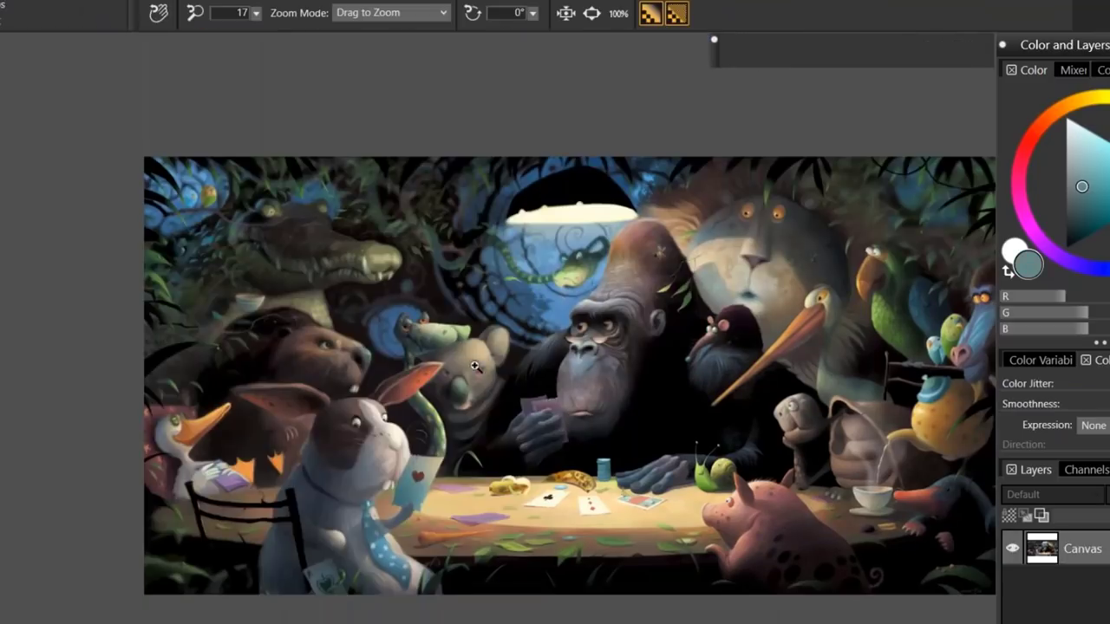
pyautogui.click(577, 386)
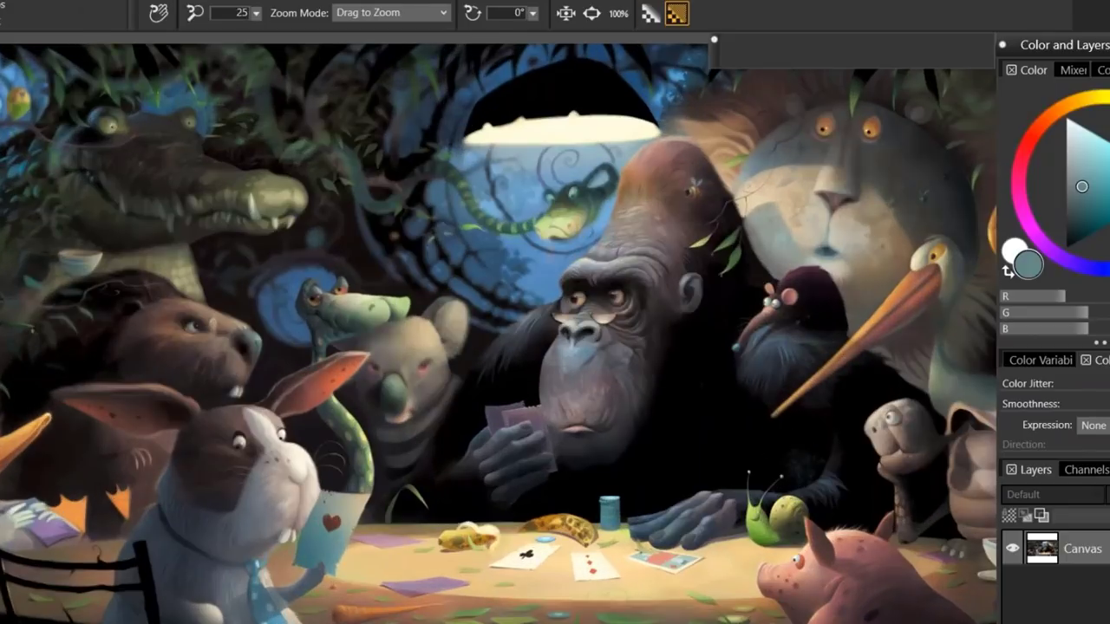
pyautogui.click(603, 378)
pyautogui.moveTo(604, 375); pyautogui.dragTo(375, 433)
pyautogui.press('d')
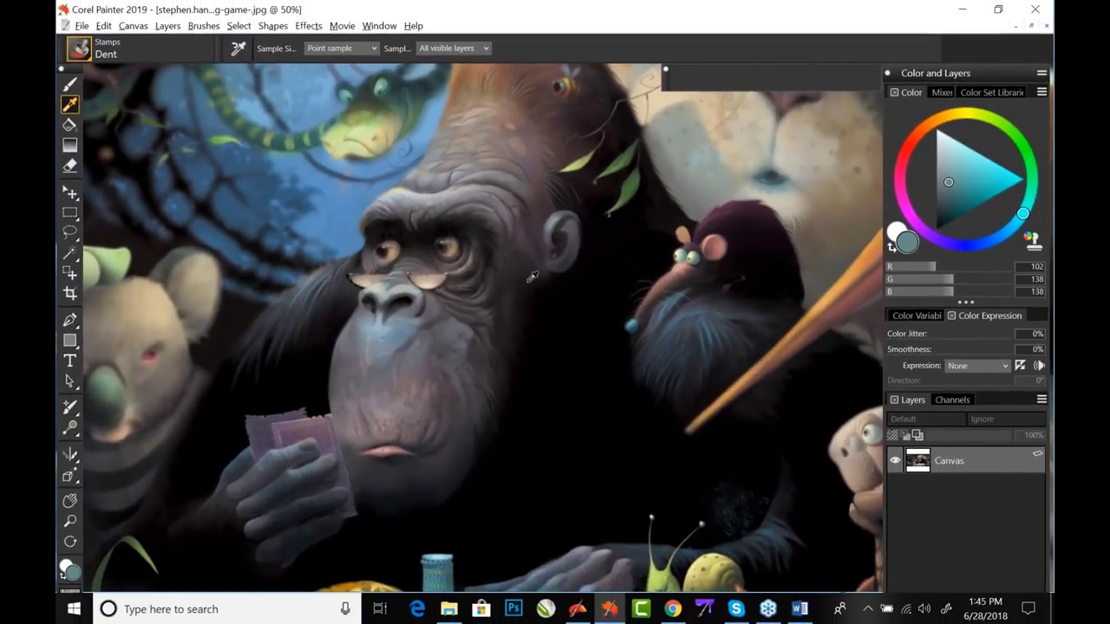
pyautogui.click(501, 293)
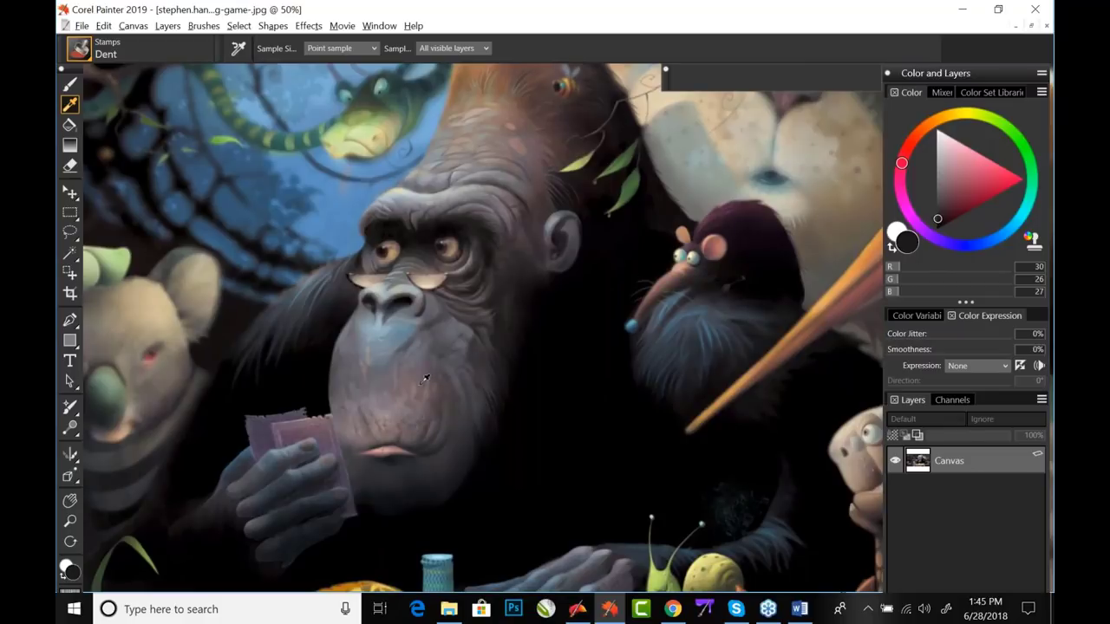
pyautogui.press('b')
pyautogui.moveTo(386, 373)
pyautogui.mouseDown()
pyautogui.moveTo(373, 408)
pyautogui.moveTo(412, 386)
pyautogui.mouseUp()
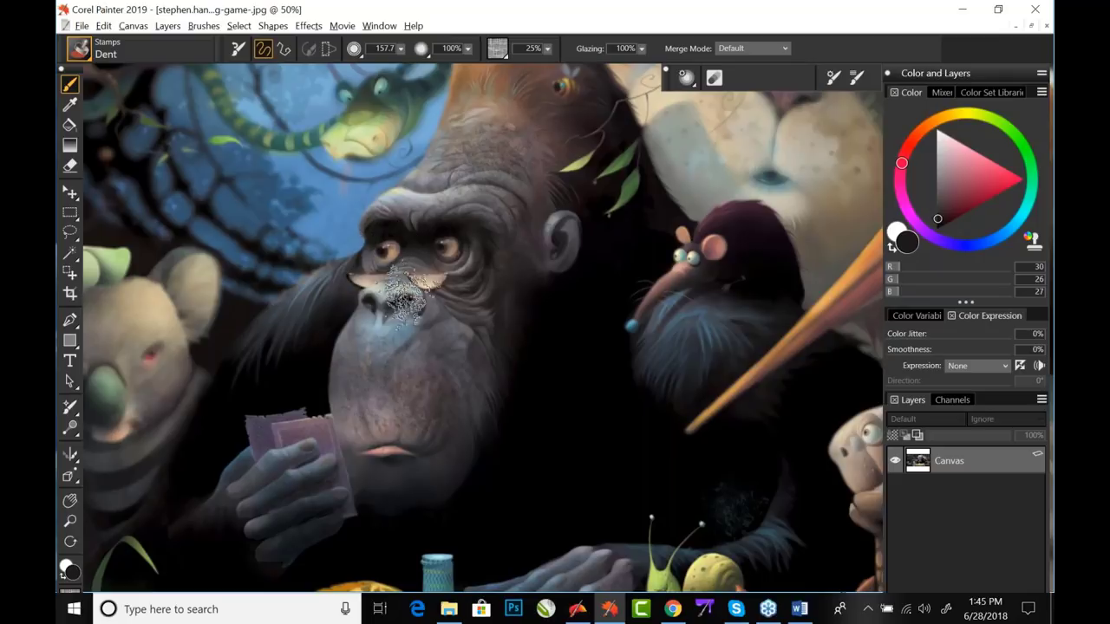
pyautogui.click(404, 279)
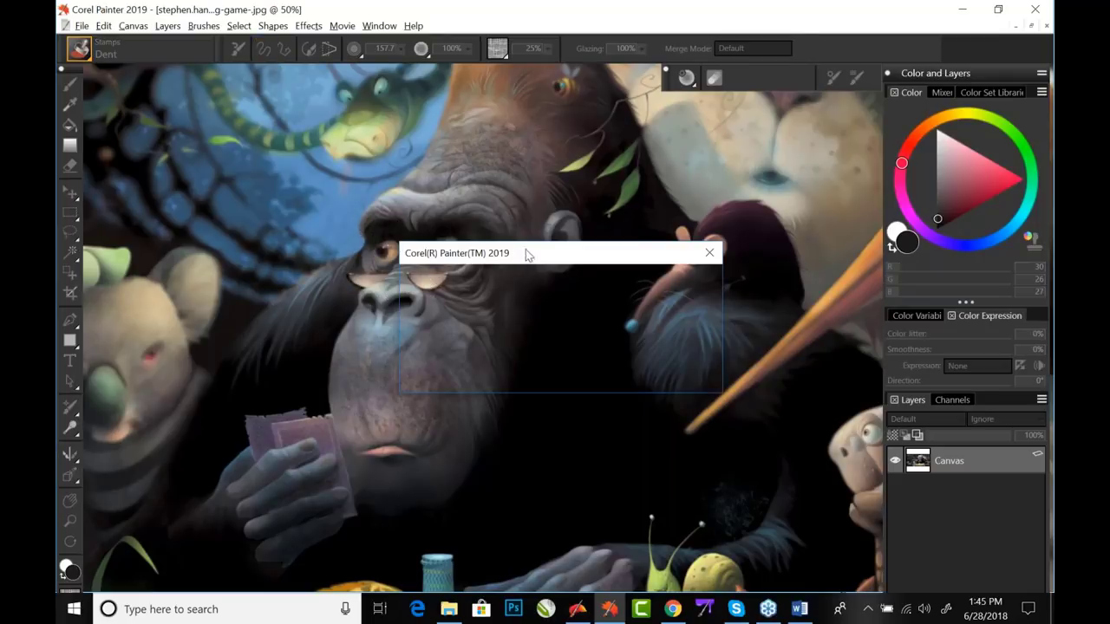
# - Dismiss the open dialog and close the gorilla painting without saving
pyautogui.click(710, 253)
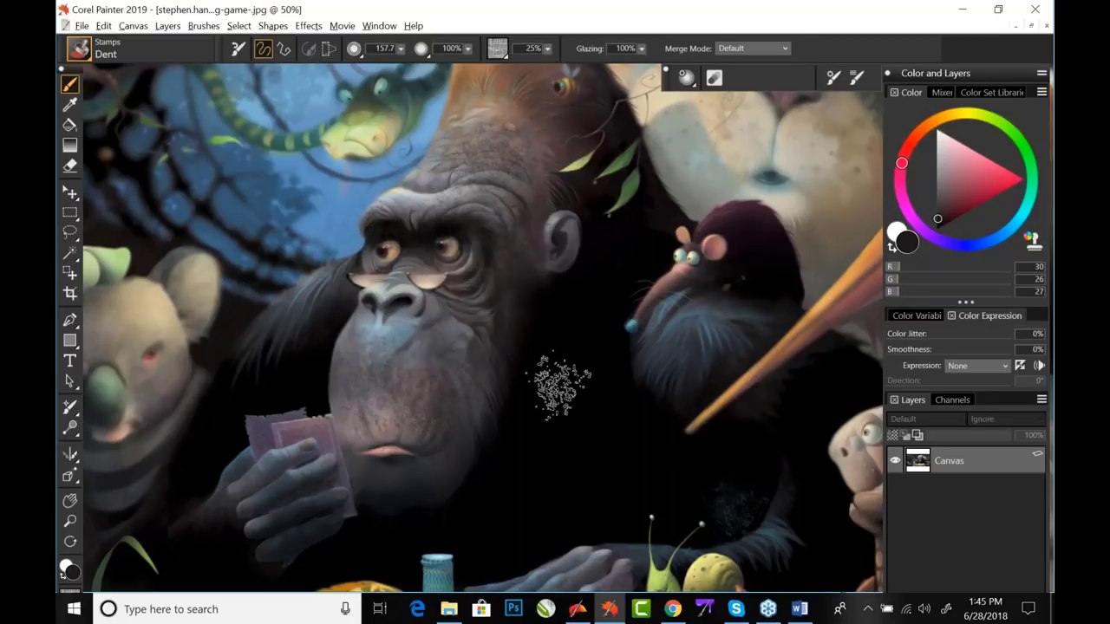
pyautogui.hotkey('ctrl', 'w')
pyautogui.click(626, 372)
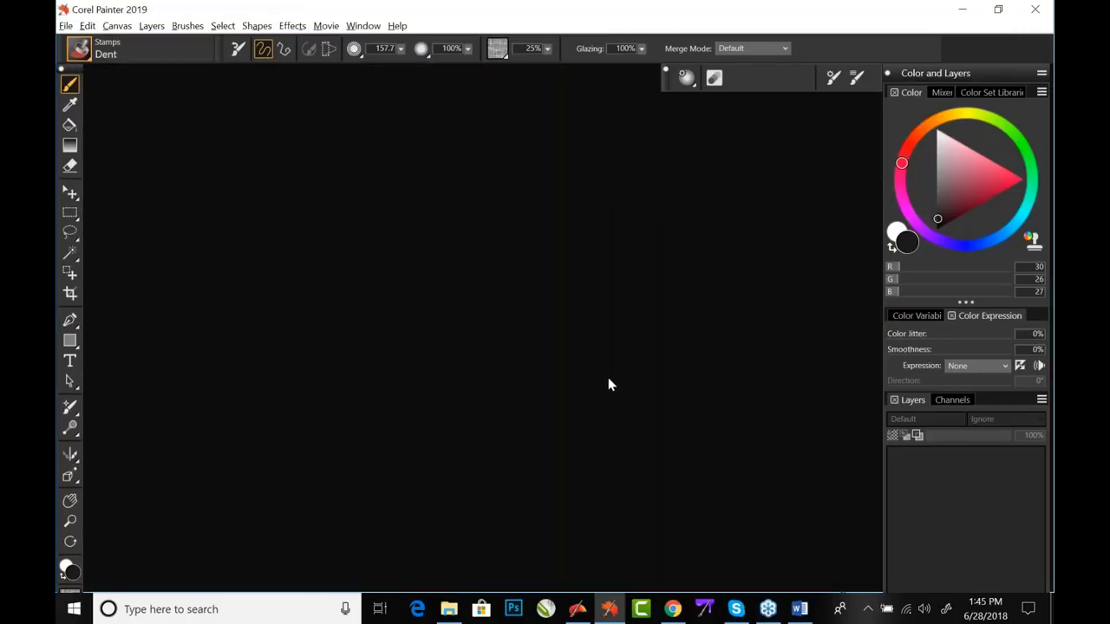
pyautogui.hotkey('ctrl', 'b')
pyautogui.moveTo(235, 398)
pyautogui.mouseDown()
pyautogui.moveTo(251, 307)
pyautogui.moveTo(252, 320)
pyautogui.mouseUp()
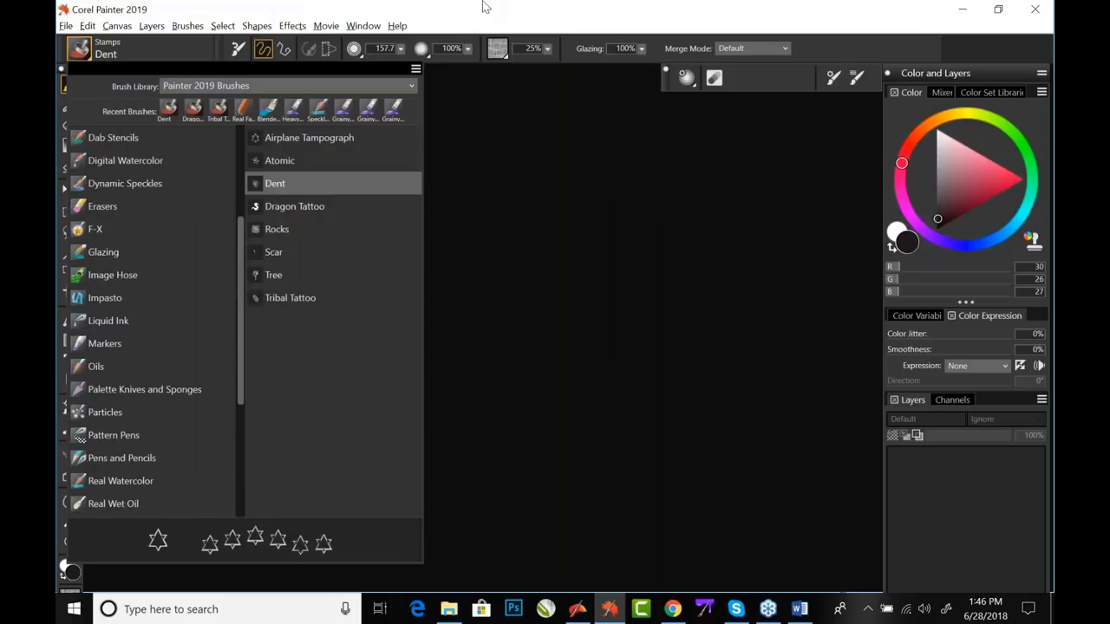
pyautogui.click(484, 7)
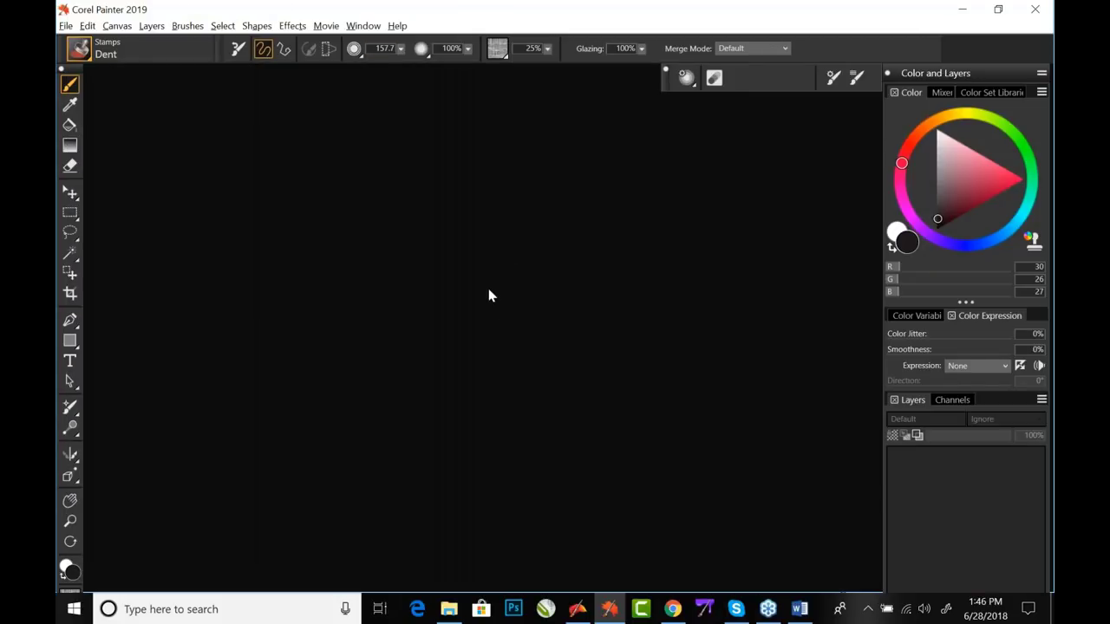
pyautogui.hotkey('ctrl', 'n')
pyautogui.press('Return')
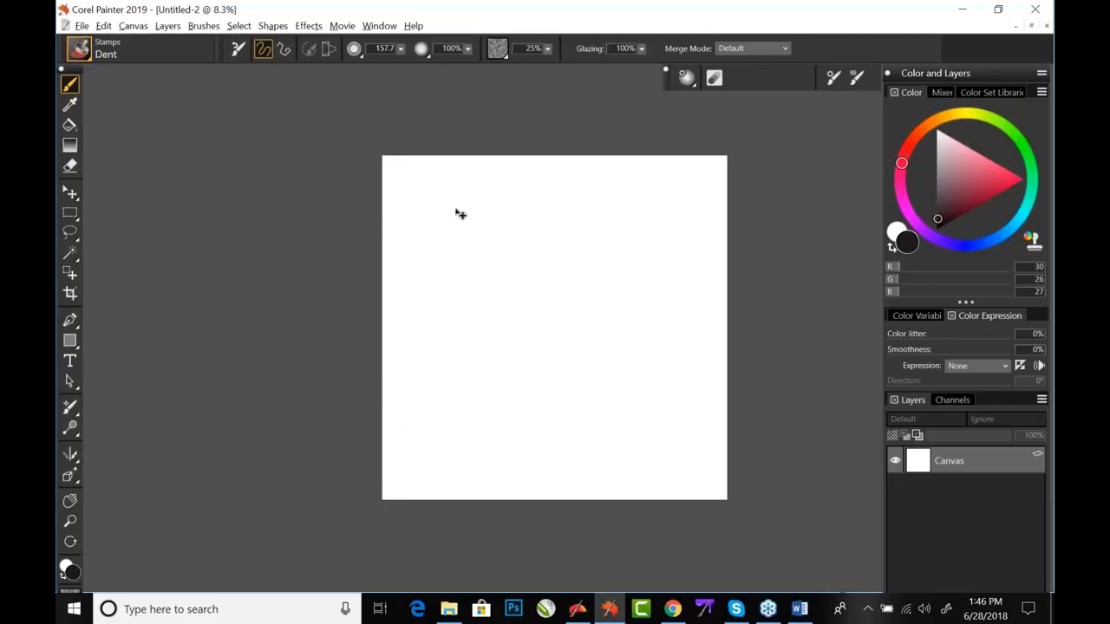
pyautogui.hotkey('ctrl', 'w')
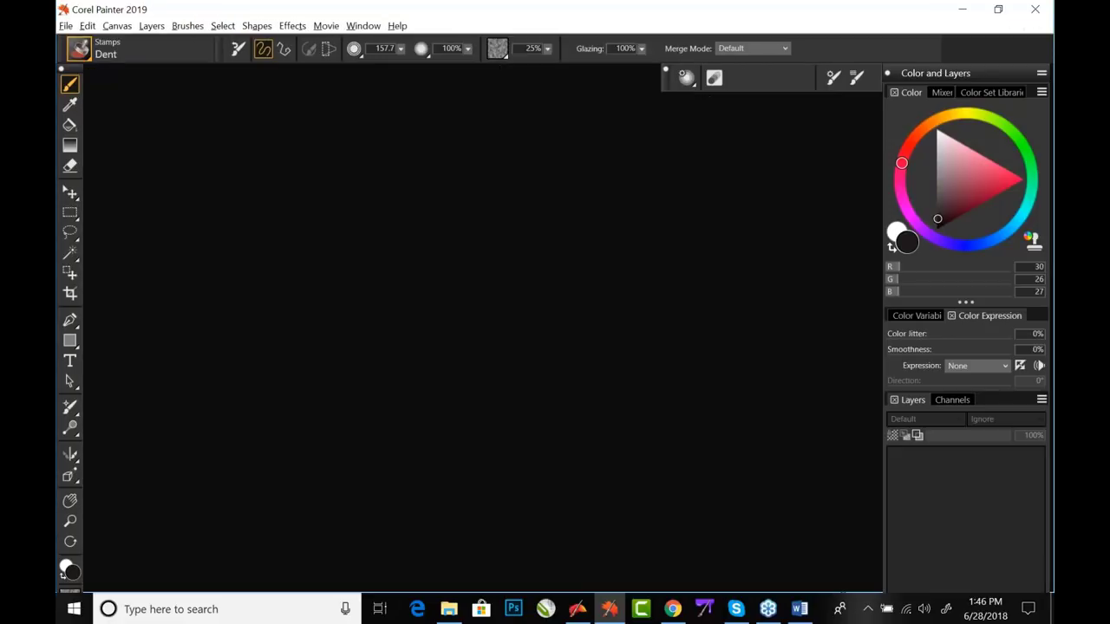
# - Open a new document from the 14 x 11 200.rif template
pyautogui.click(67, 26)
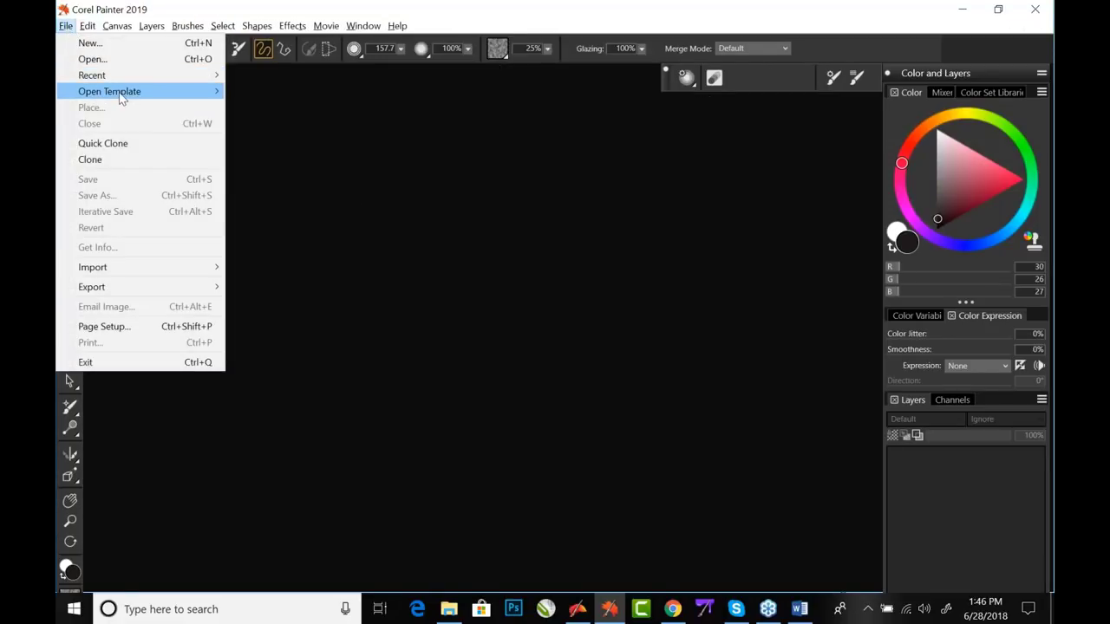
pyautogui.moveTo(121, 98)
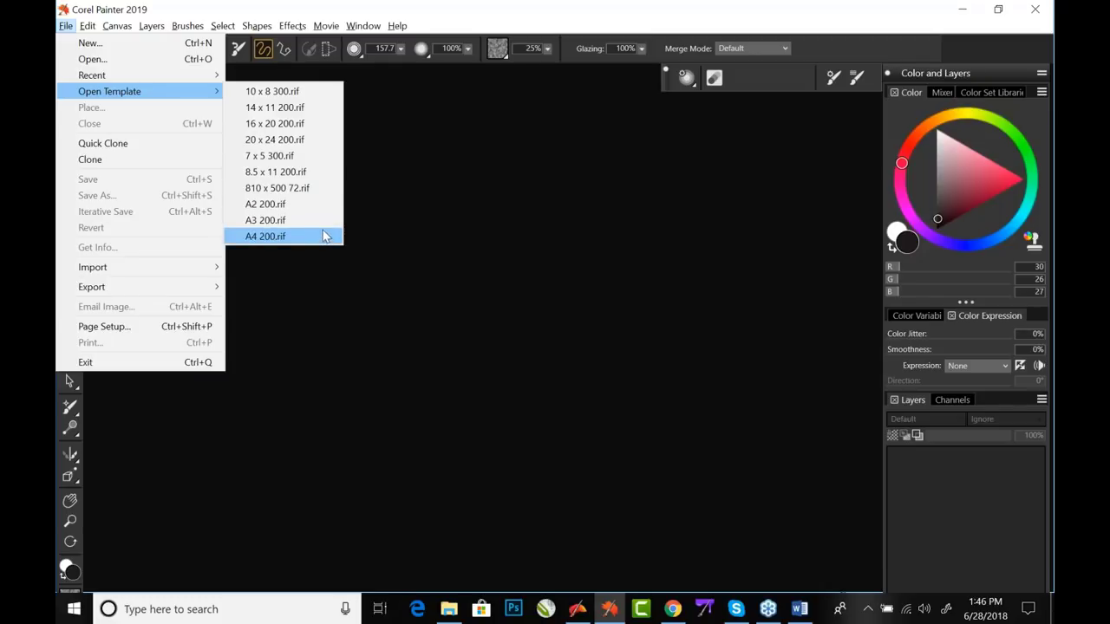
pyautogui.click(308, 108)
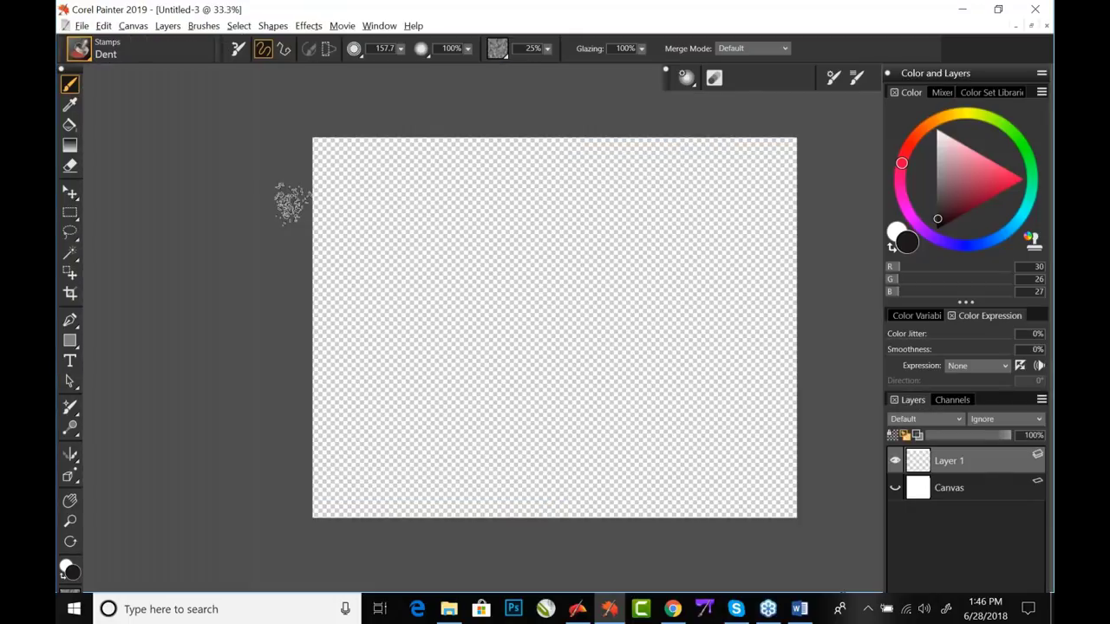
# - Delete Layer 1 from the template document and show the white Canvas
pyautogui.click(895, 460)
pyautogui.click(942, 463)
pyautogui.click(1042, 401)
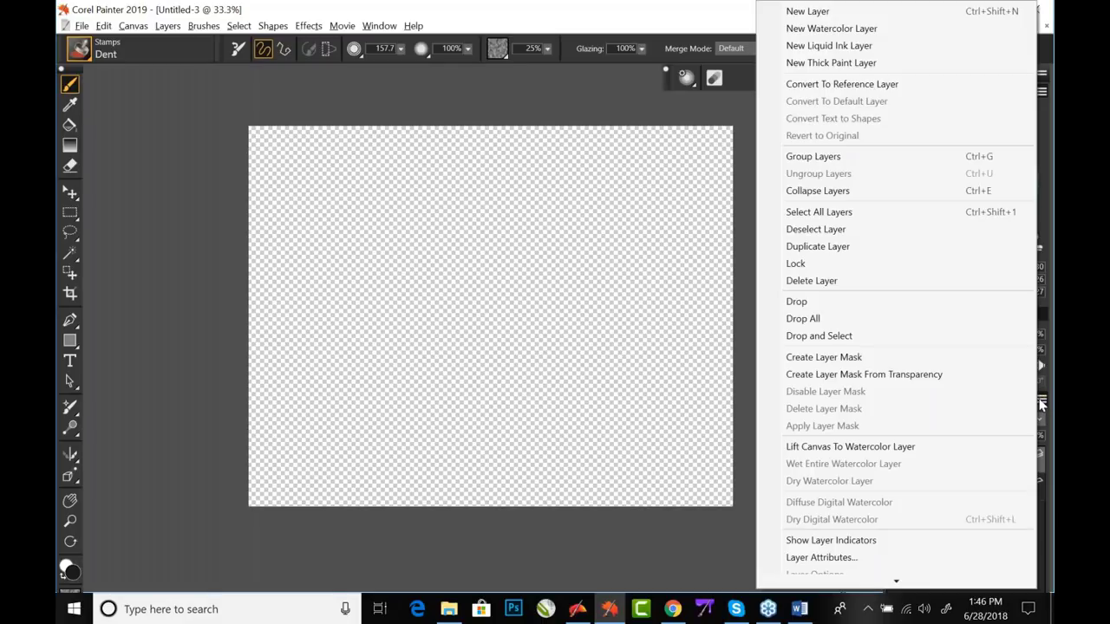
pyautogui.click(887, 280)
pyautogui.click(895, 460)
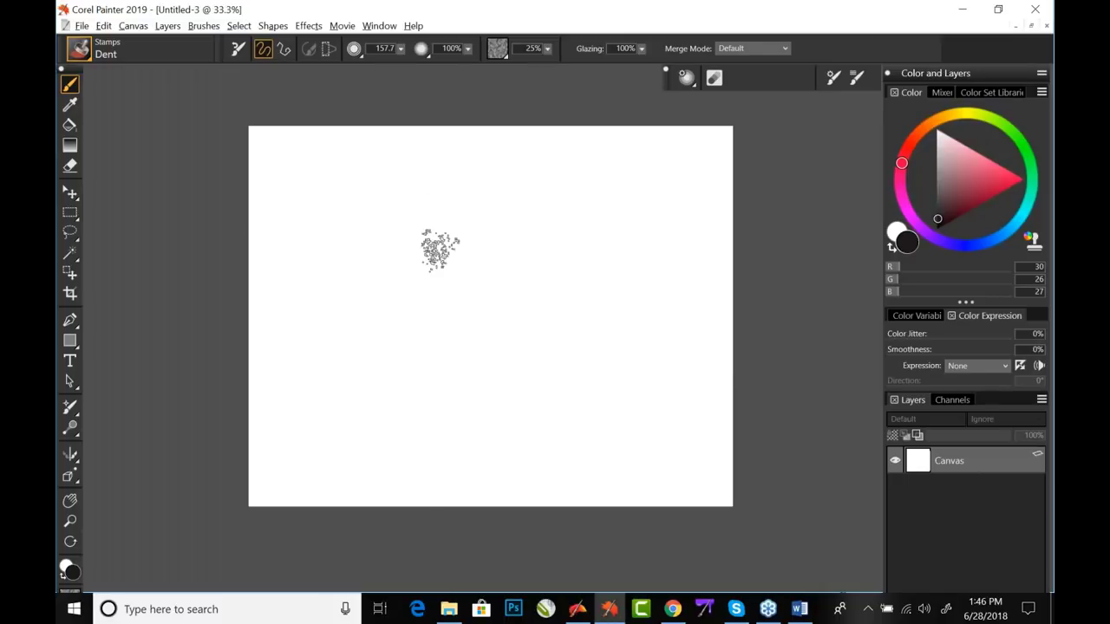
# - Paint a winding diagonal stroke across the canvas with the Image Hose Linear-Size-P Angle-B brush and the purple flower nozzle
pyautogui.click(78, 49)
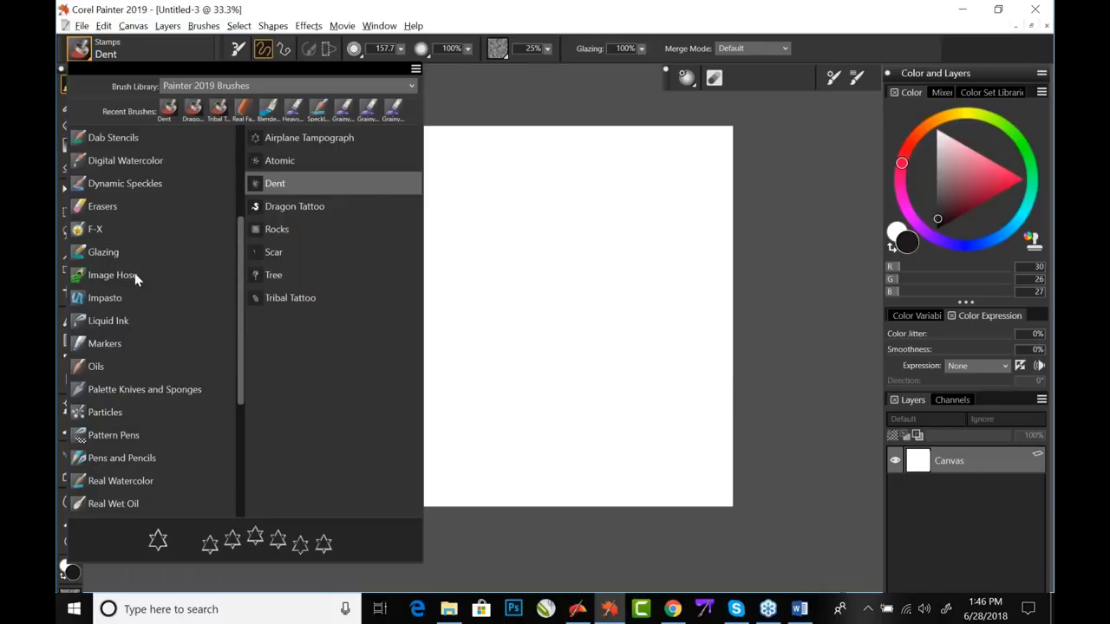
pyautogui.click(135, 275)
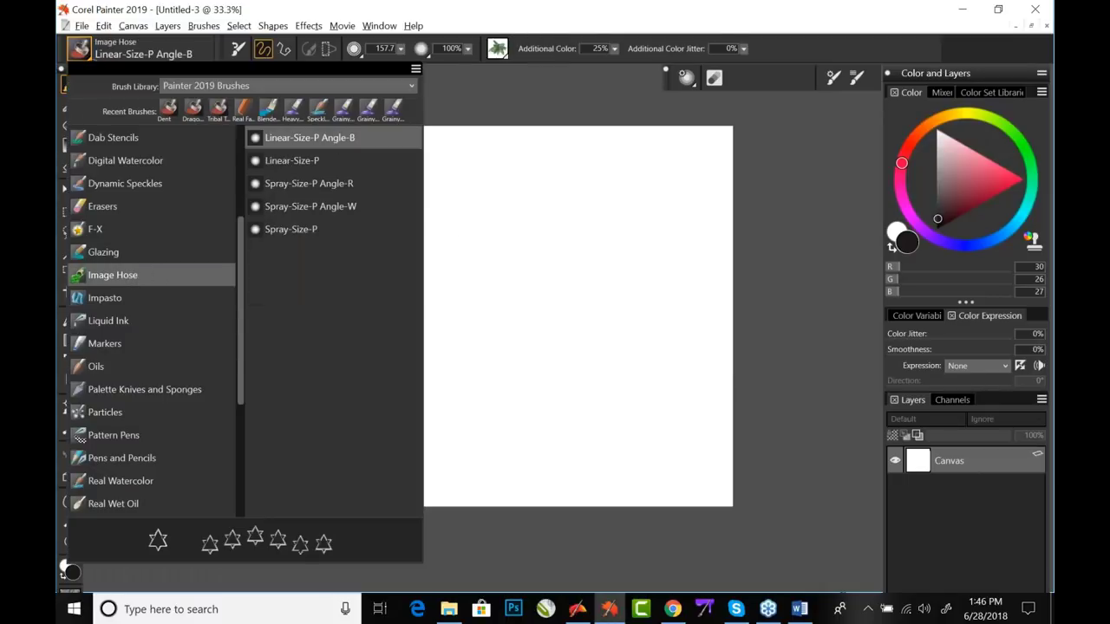
pyautogui.click(312, 141)
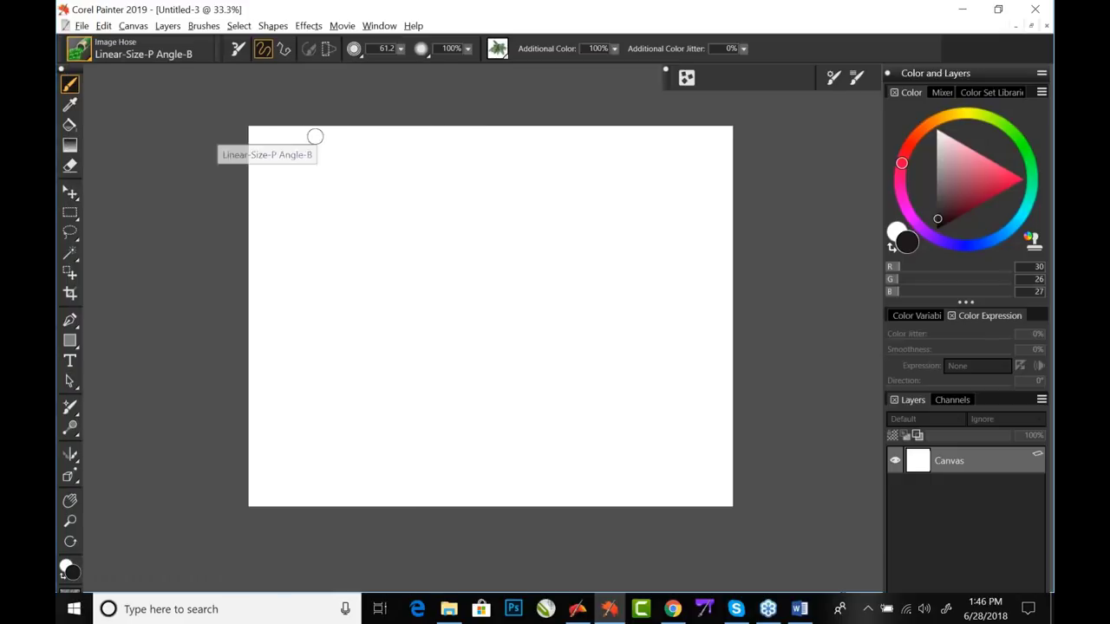
pyautogui.click(498, 49)
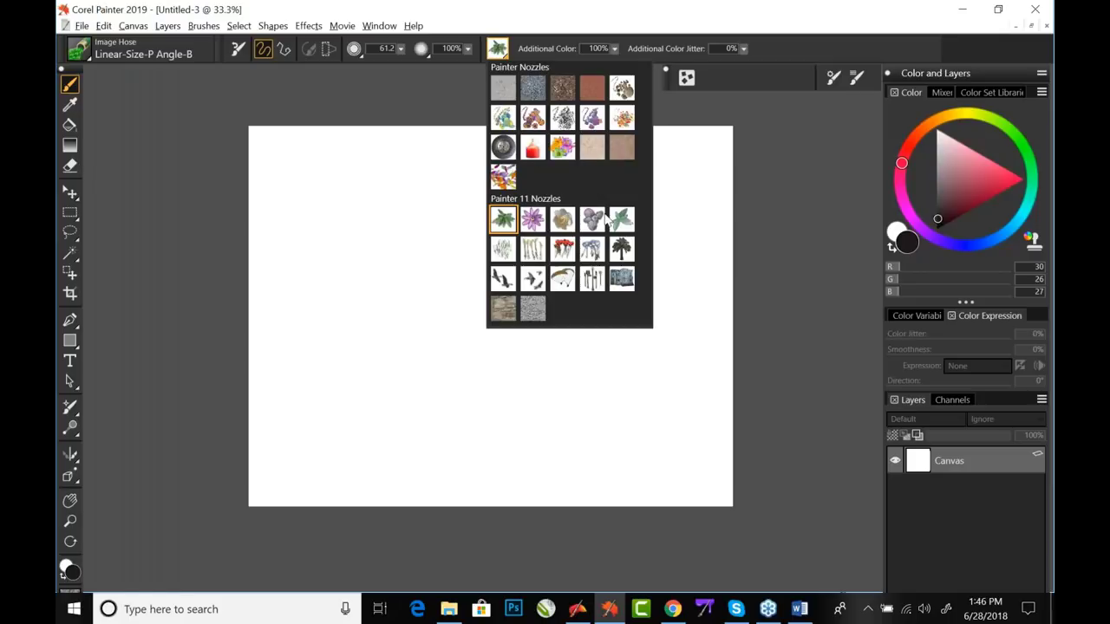
pyautogui.click(536, 218)
pyautogui.moveTo(308, 165)
pyautogui.mouseDown()
pyautogui.moveTo(318, 250)
pyautogui.moveTo(436, 220)
pyautogui.moveTo(468, 282)
pyautogui.moveTo(521, 296)
pyautogui.moveTo(506, 381)
pyautogui.moveTo(584, 398)
pyautogui.moveTo(657, 487)
pyautogui.mouseUp()
# - Spray purple flowers across the canvas with the Spray-Size-P Angle-R brush, enlarging the brush to size 215.8
pyautogui.click(78, 49)
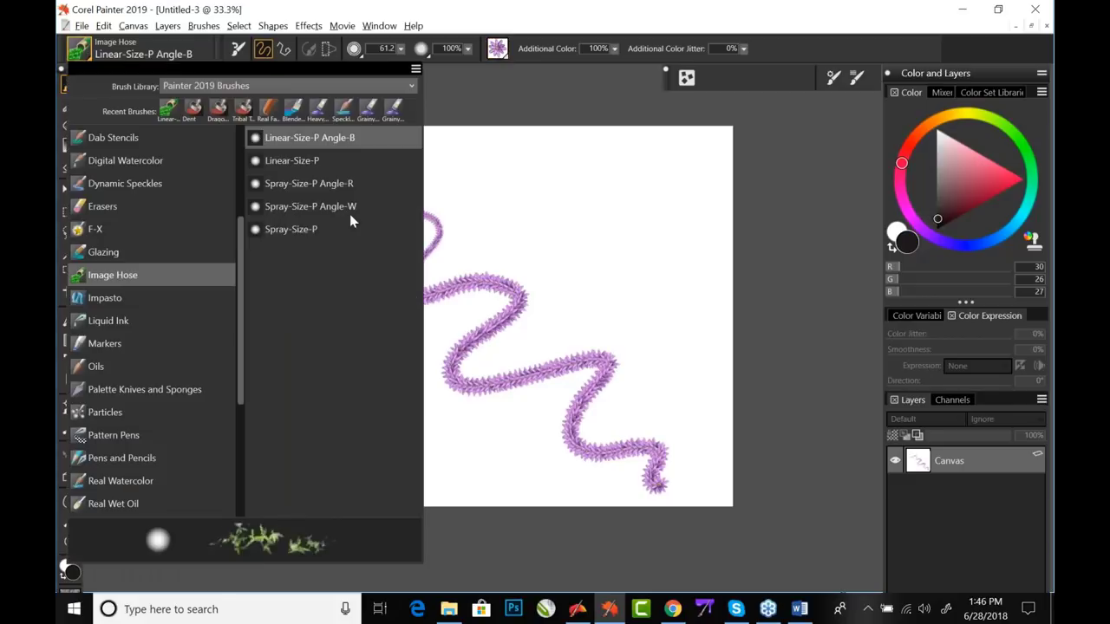
pyautogui.click(322, 183)
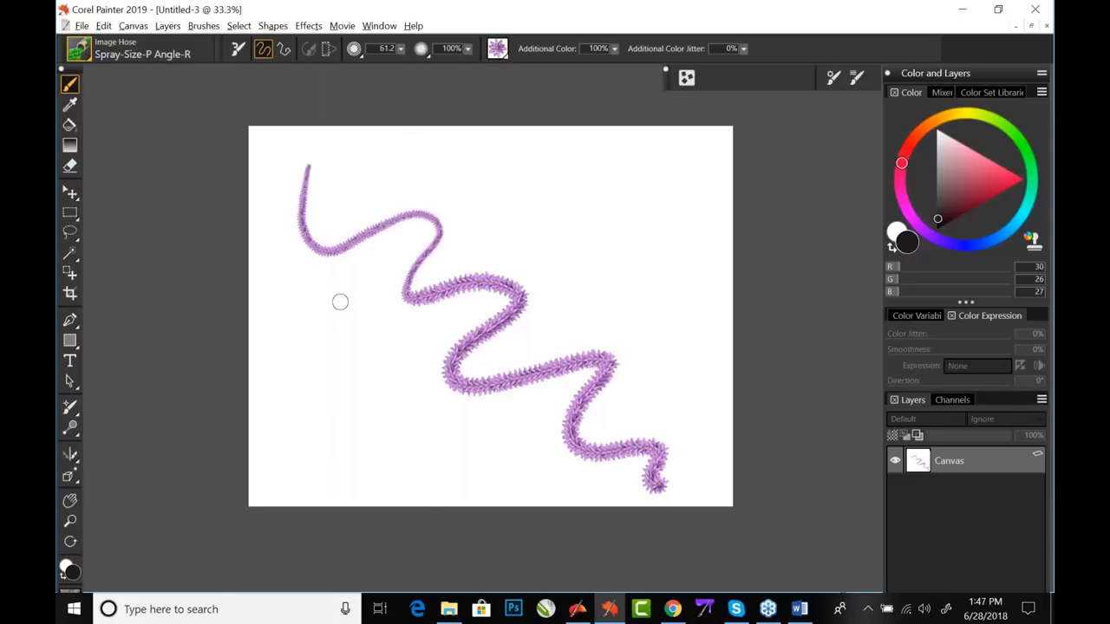
pyautogui.moveTo(354, 266); pyautogui.dragTo(386, 263)
pyautogui.moveTo(298, 394)
pyautogui.mouseDown()
pyautogui.moveTo(330, 407)
pyautogui.moveTo(369, 357)
pyautogui.moveTo(377, 258)
pyautogui.moveTo(449, 220)
pyautogui.moveTo(469, 258)
pyautogui.moveTo(546, 259)
pyautogui.moveTo(561, 220)
pyautogui.moveTo(620, 236)
pyautogui.moveTo(610, 274)
pyautogui.moveTo(651, 341)
pyautogui.moveTo(624, 405)
pyautogui.moveTo(455, 421)
pyautogui.mouseUp()
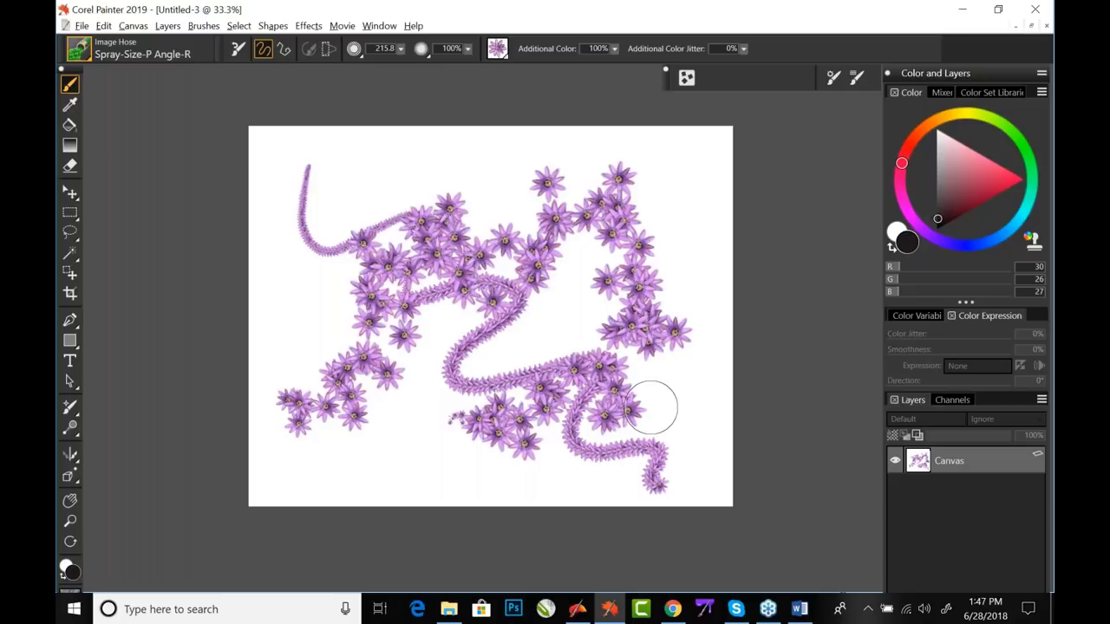
# - Spray small purple flowers over the canvas's upper-left area with the Image Hose Spray-Size-P brush
pyautogui.click(79, 50)
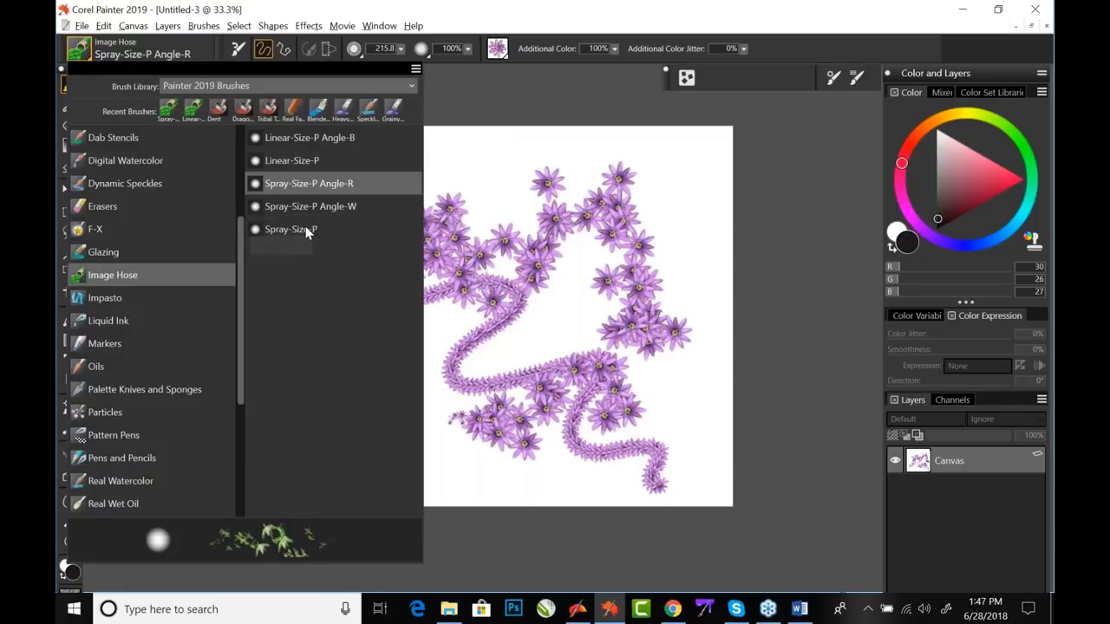
pyautogui.click(303, 229)
pyautogui.moveTo(341, 196); pyautogui.dragTo(496, 217)
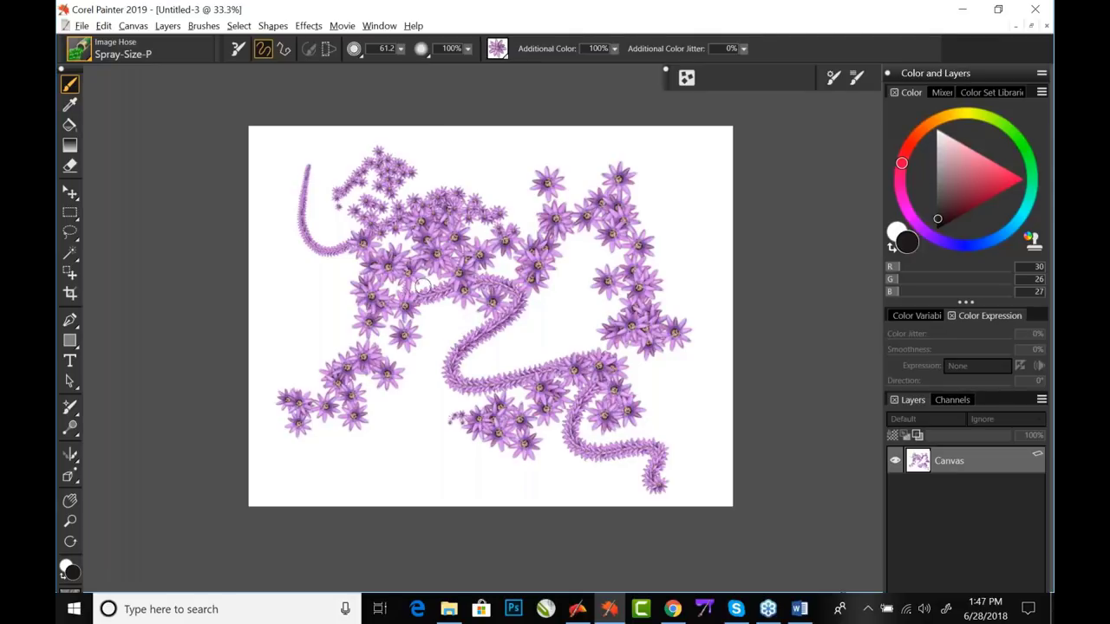
# - Choose the red mushroom nozzle for the Image Hose, then close the flower document without saving
pyautogui.click(498, 49)
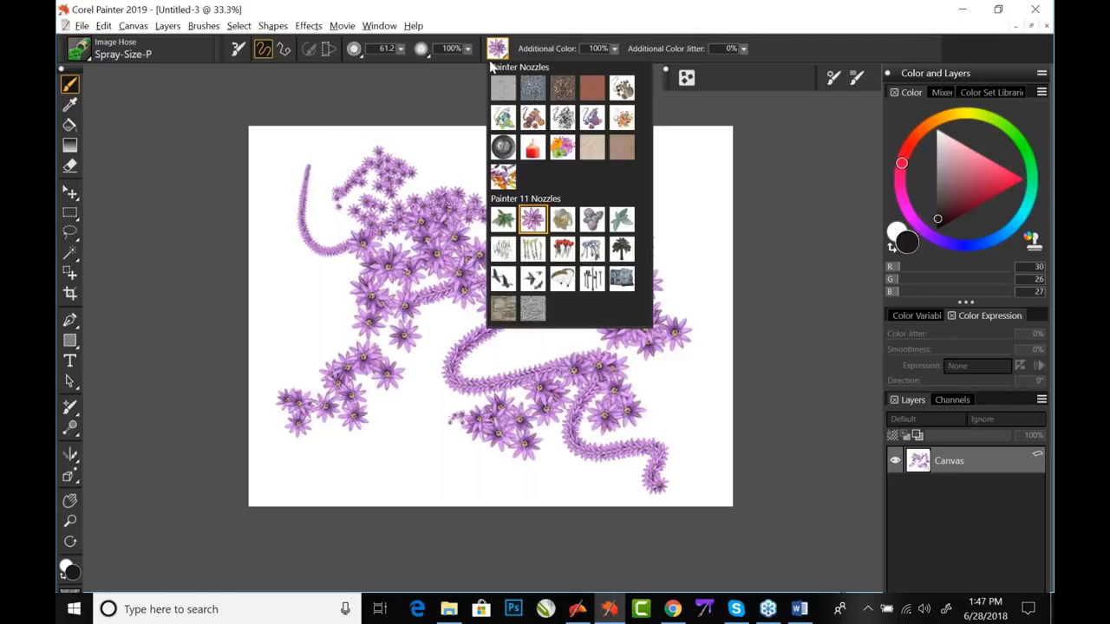
pyautogui.click(563, 252)
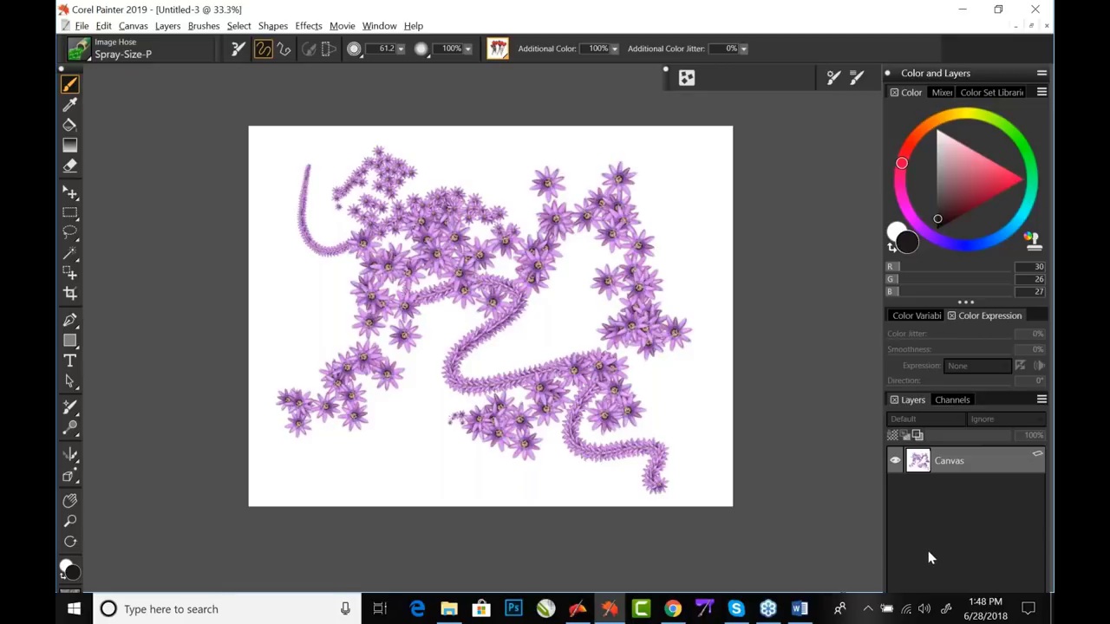
pyautogui.hotkey('ctrl', 'w')
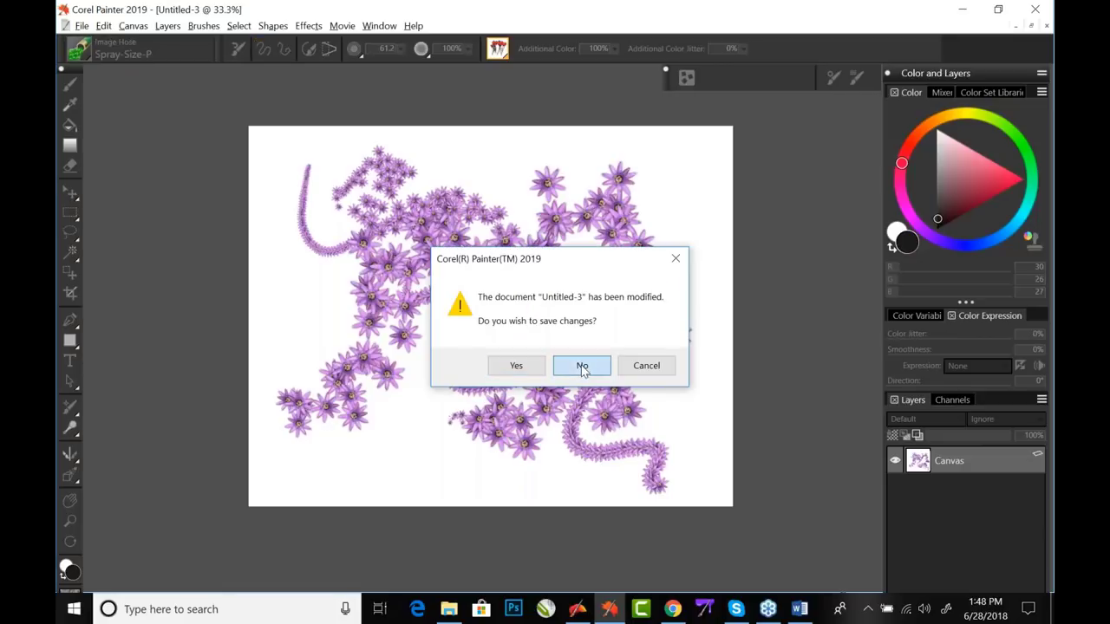
pyautogui.click(578, 364)
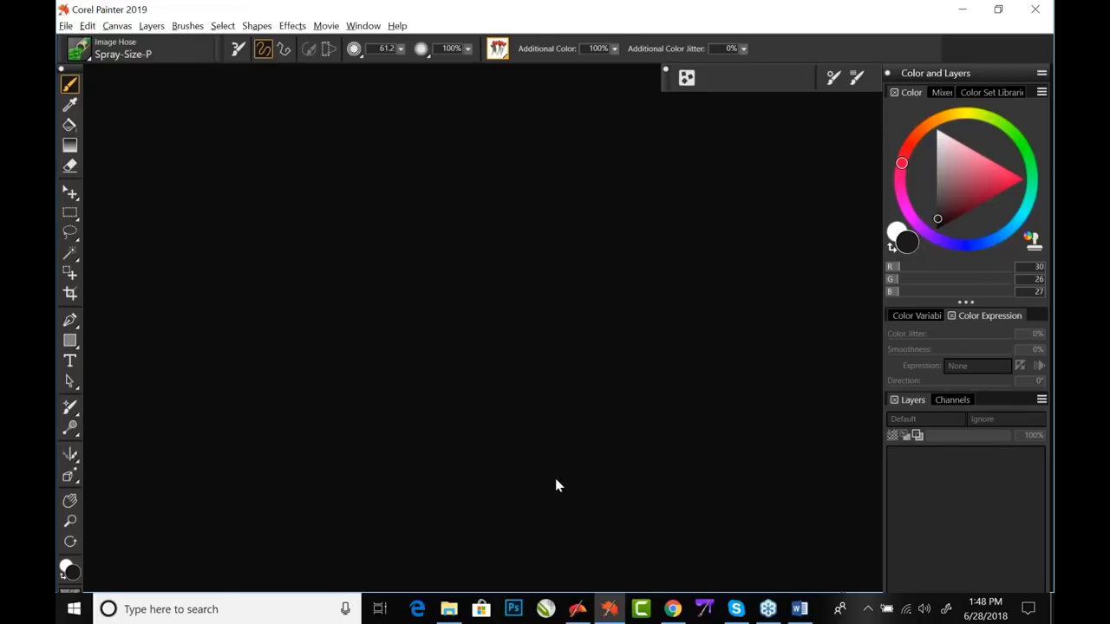
# - Open the creature-scribbles JPG and magnify the ogre's face to 150%
pyautogui.click(78, 49)
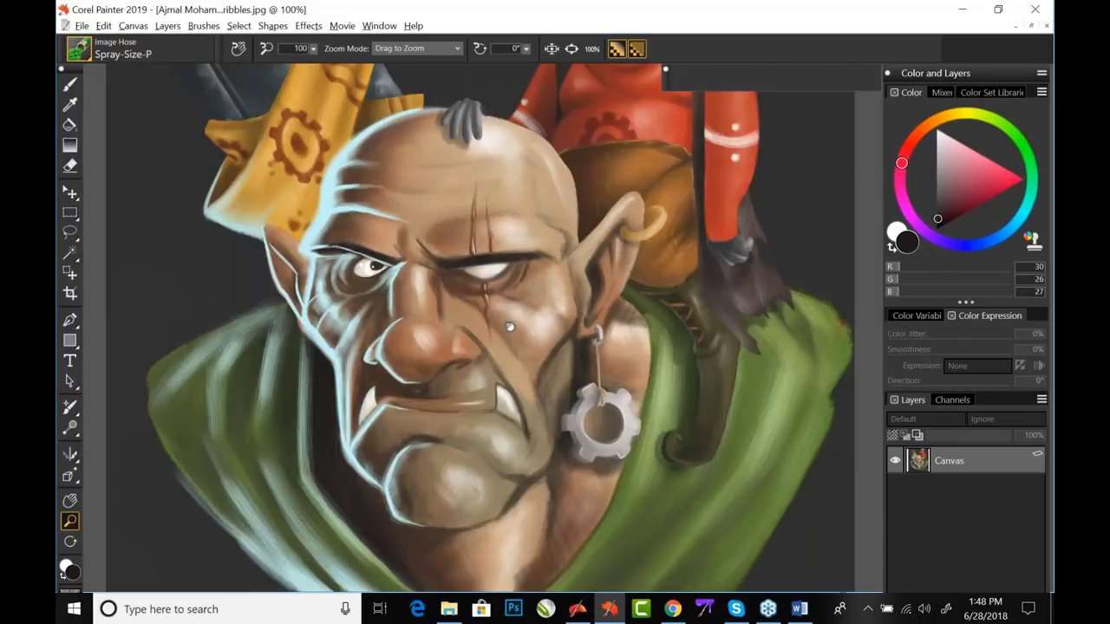
pyautogui.hotkey('ctrl', '+')
pyautogui.hotkey('ctrl', '+')
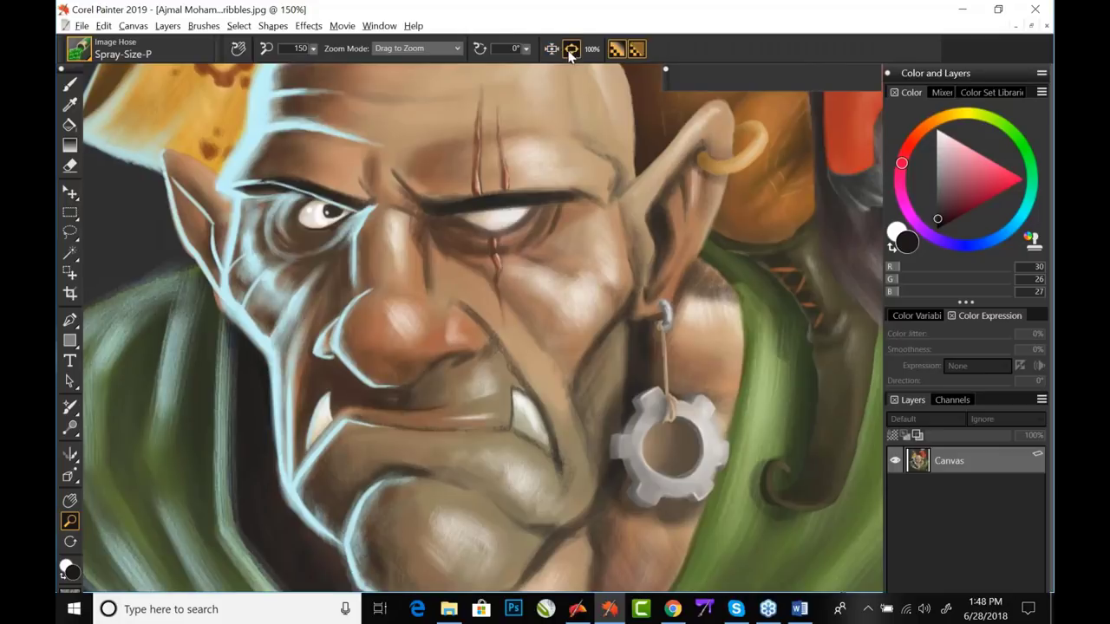
# - Fit the ogre painting to the screen, restore it to 100%, and examine the goblin and the ogre's face
pyautogui.click(571, 49)
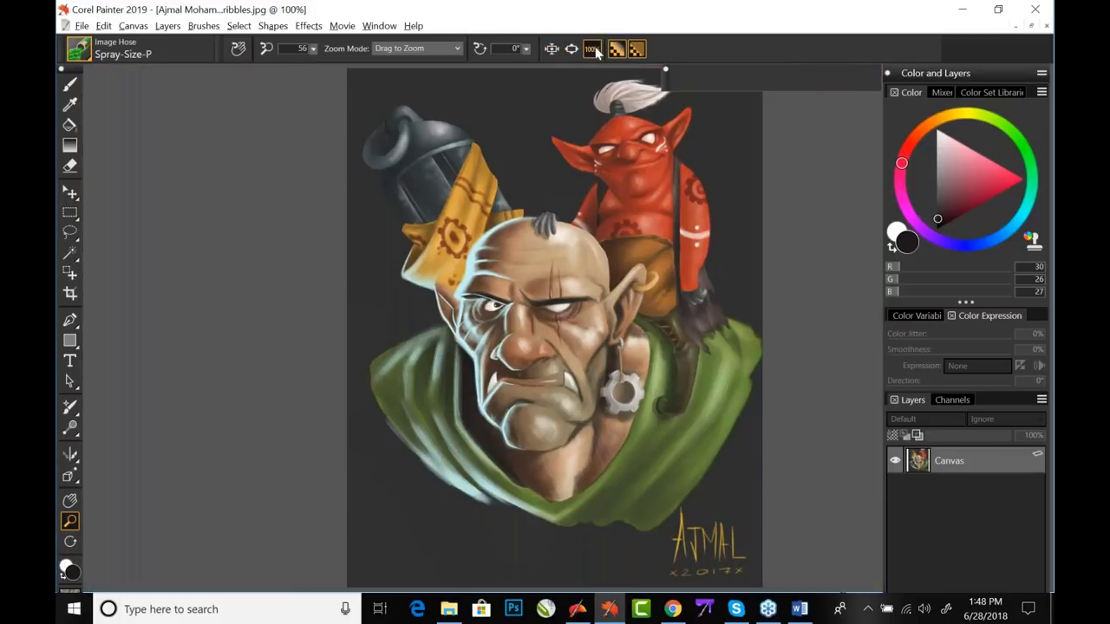
pyautogui.click(592, 50)
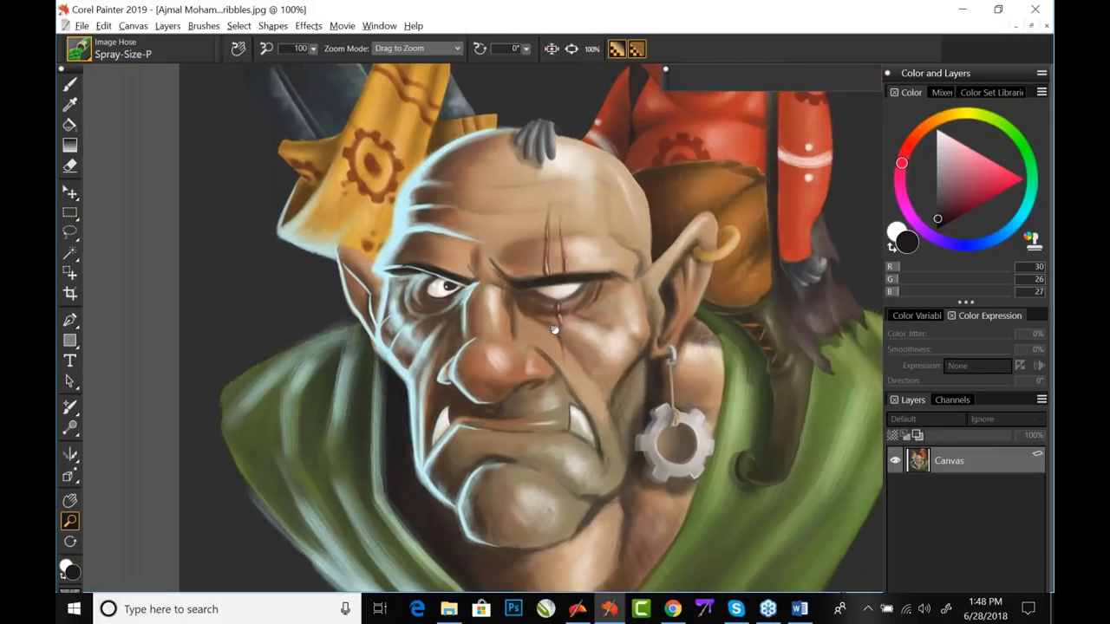
pyautogui.moveTo(555, 329); pyautogui.dragTo(434, 486)
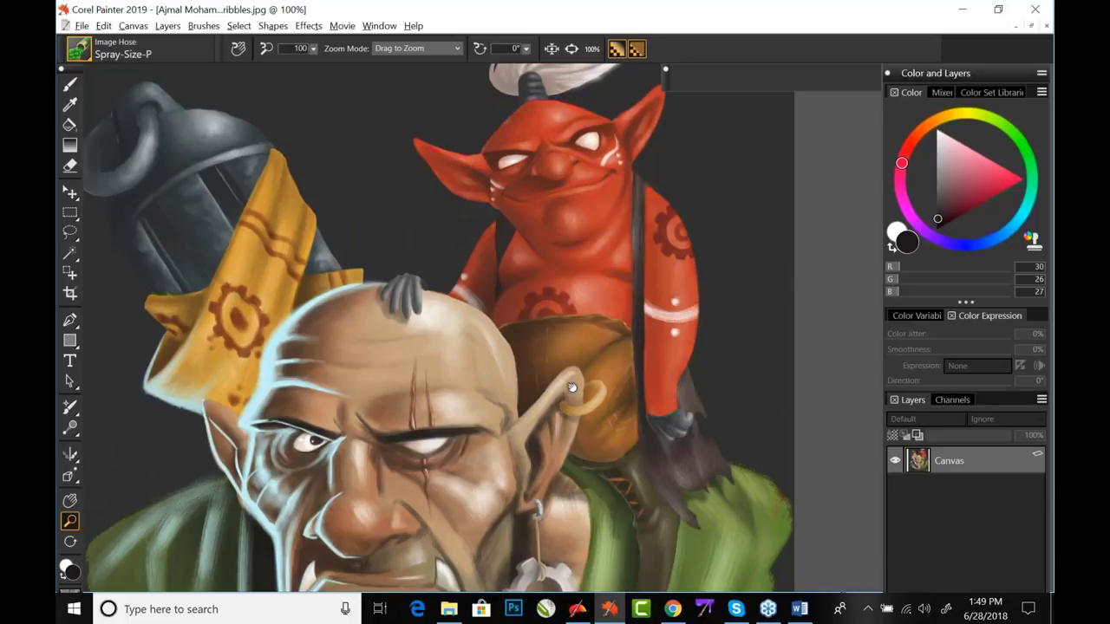
pyautogui.moveTo(573, 388); pyautogui.dragTo(586, 245)
pyautogui.moveTo(600, 244)
pyautogui.mouseDown()
pyautogui.moveTo(626, 244)
pyautogui.moveTo(601, 252)
pyautogui.mouseUp()
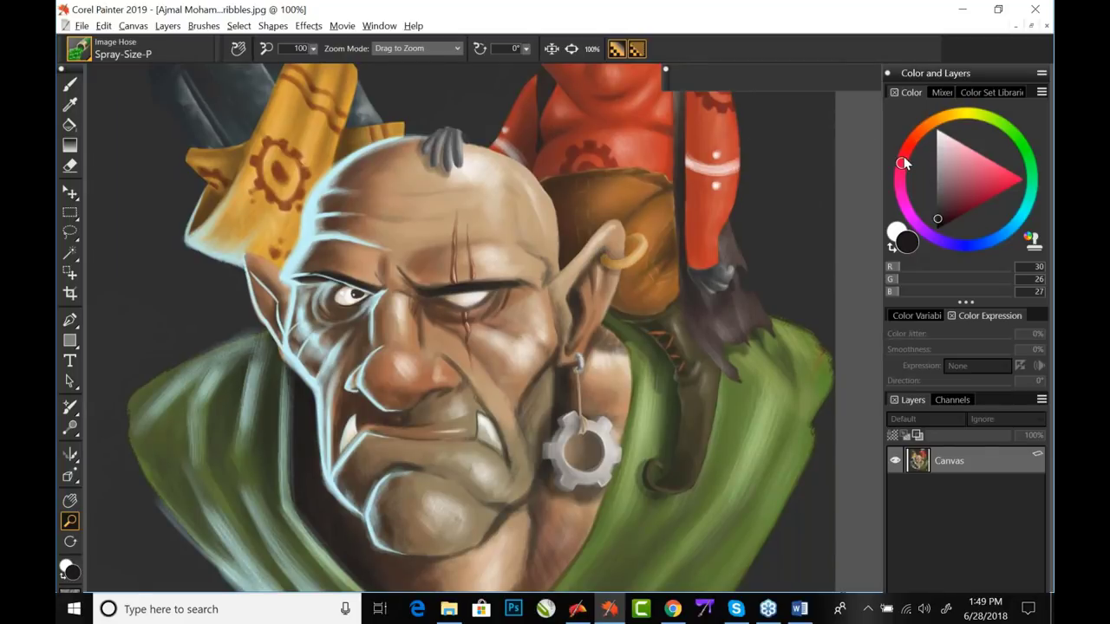
# - Show the Color Set Libraries and move the Color and Layers palette group inward over the canvas
pyautogui.moveTo(903, 159); pyautogui.dragTo(905, 153)
pyautogui.click(981, 93)
pyautogui.moveTo(980, 74); pyautogui.dragTo(905, 73)
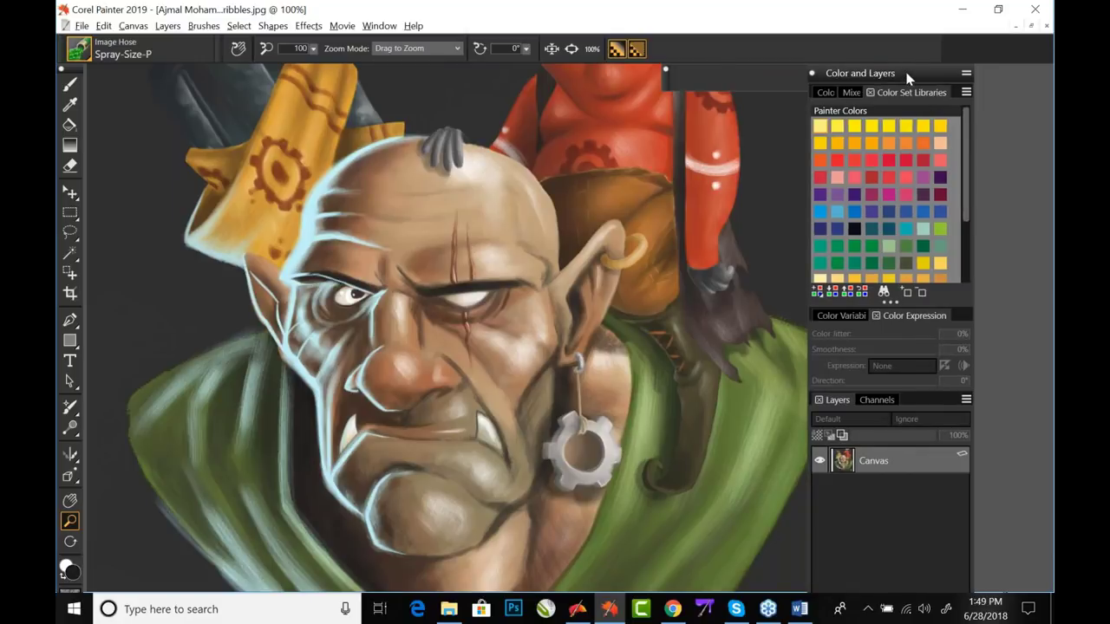
pyautogui.moveTo(904, 71)
pyautogui.mouseDown()
pyautogui.moveTo(951, 72)
pyautogui.moveTo(933, 71)
pyautogui.mouseUp()
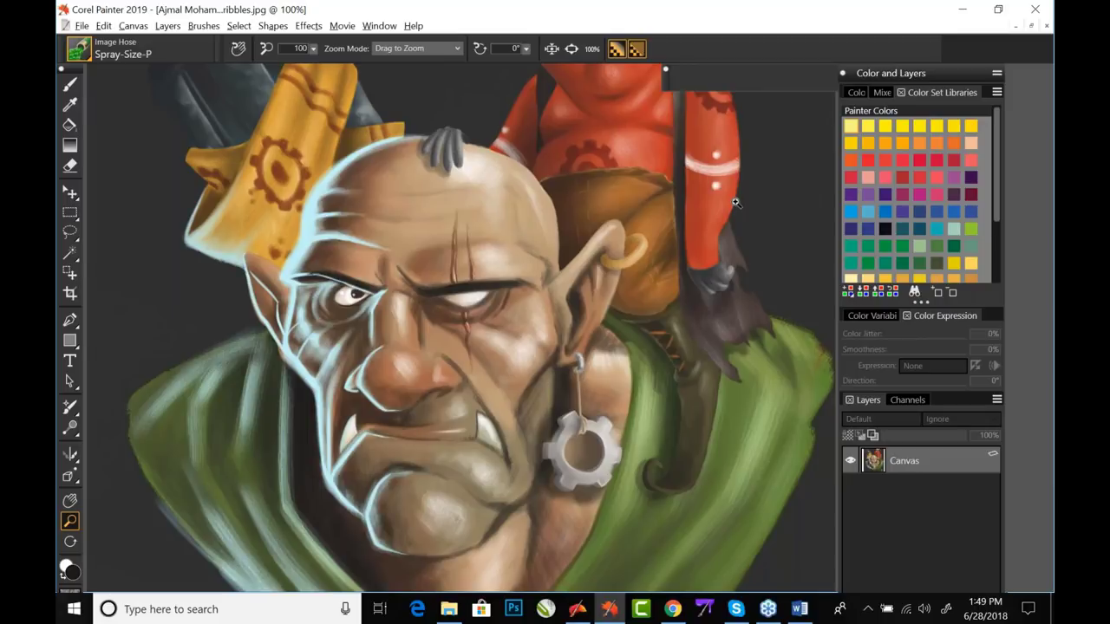
# - Display the temporal color wheel, enlarge it, and place it over the yellow cloth in the canvas's upper-left area
pyautogui.hotkey('ctrl', 'alt', '1')
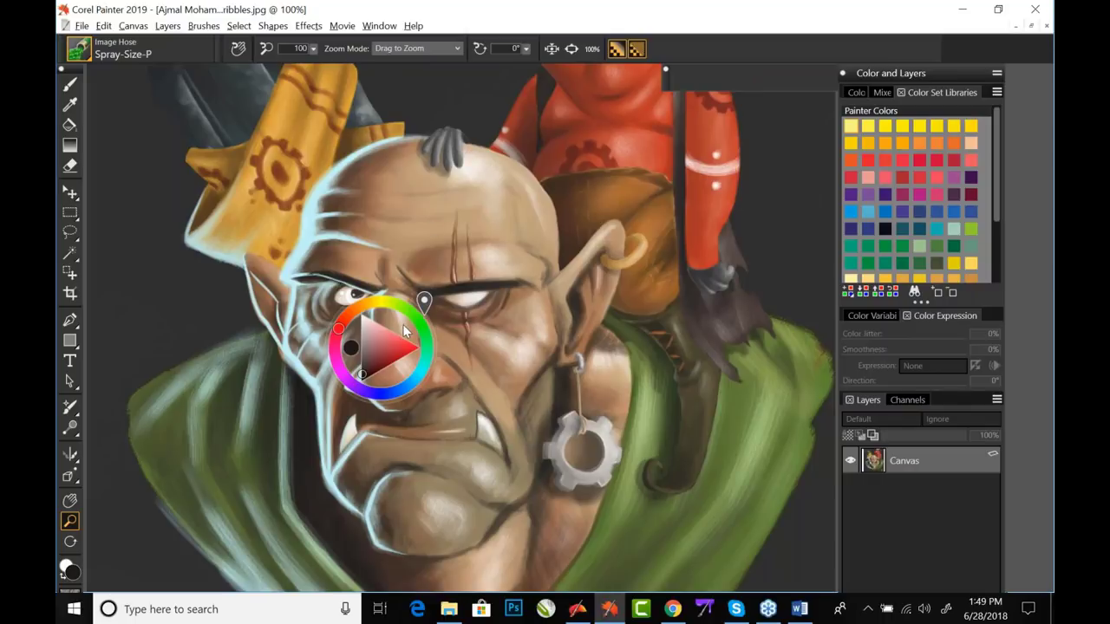
pyautogui.moveTo(402, 323); pyautogui.dragTo(328, 156)
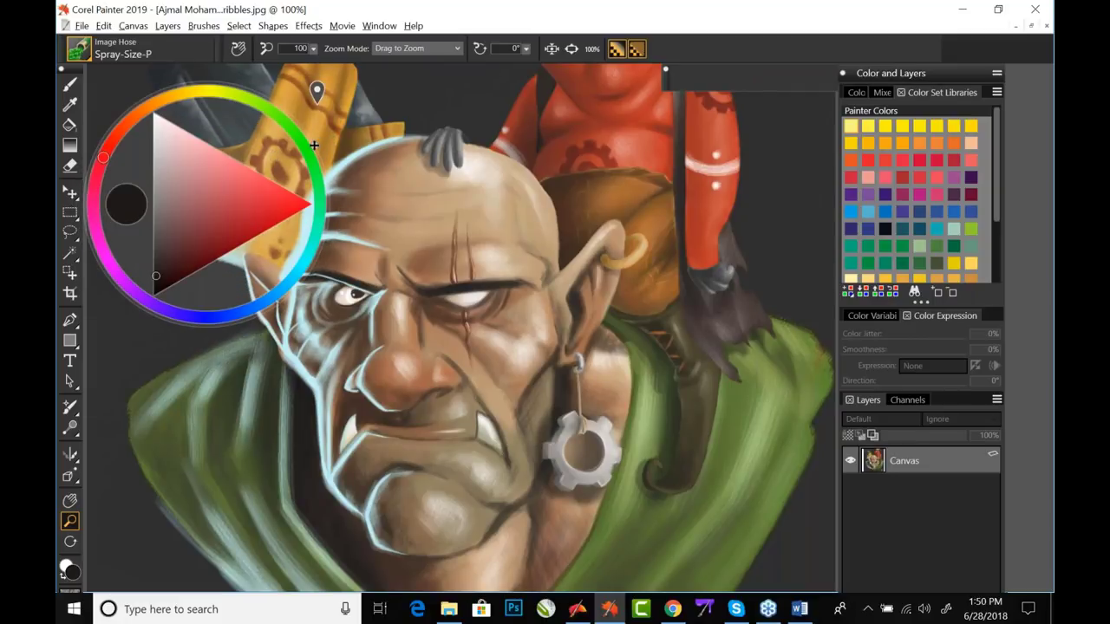
pyautogui.moveTo(315, 148); pyautogui.dragTo(233, 133)
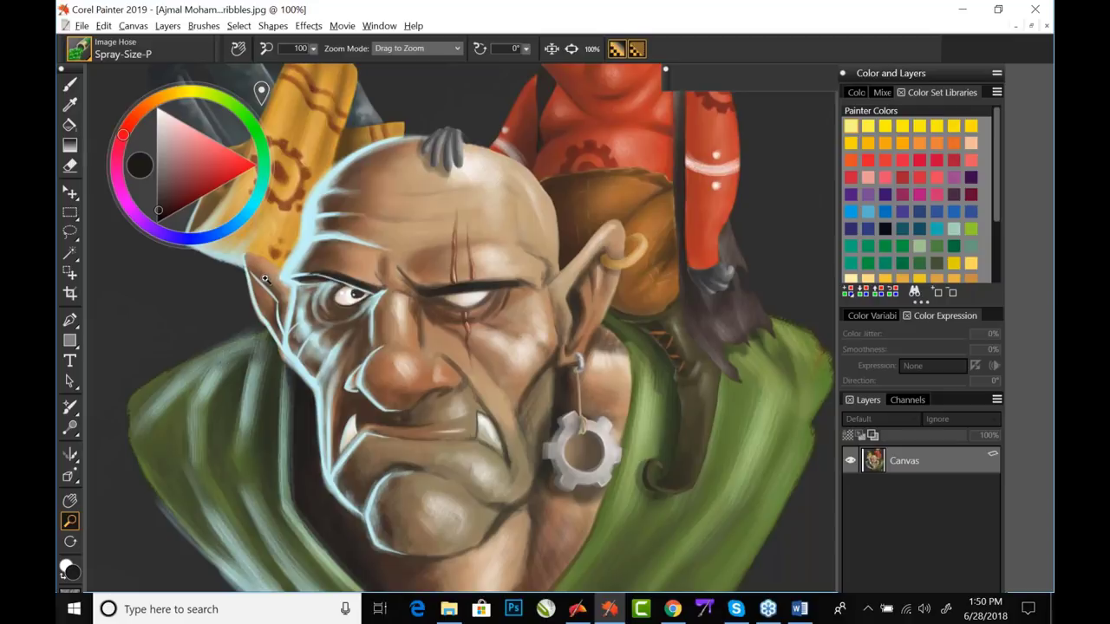
# - Choose the Tribal Tattoo variant from the Stamps brush category
pyautogui.press('b')
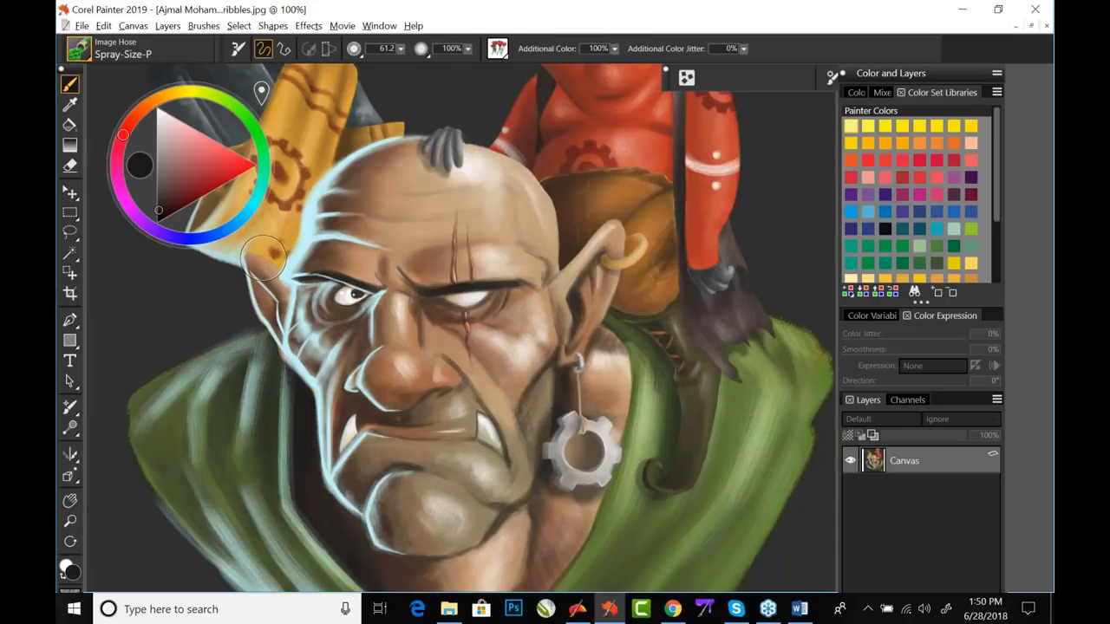
pyautogui.click(79, 49)
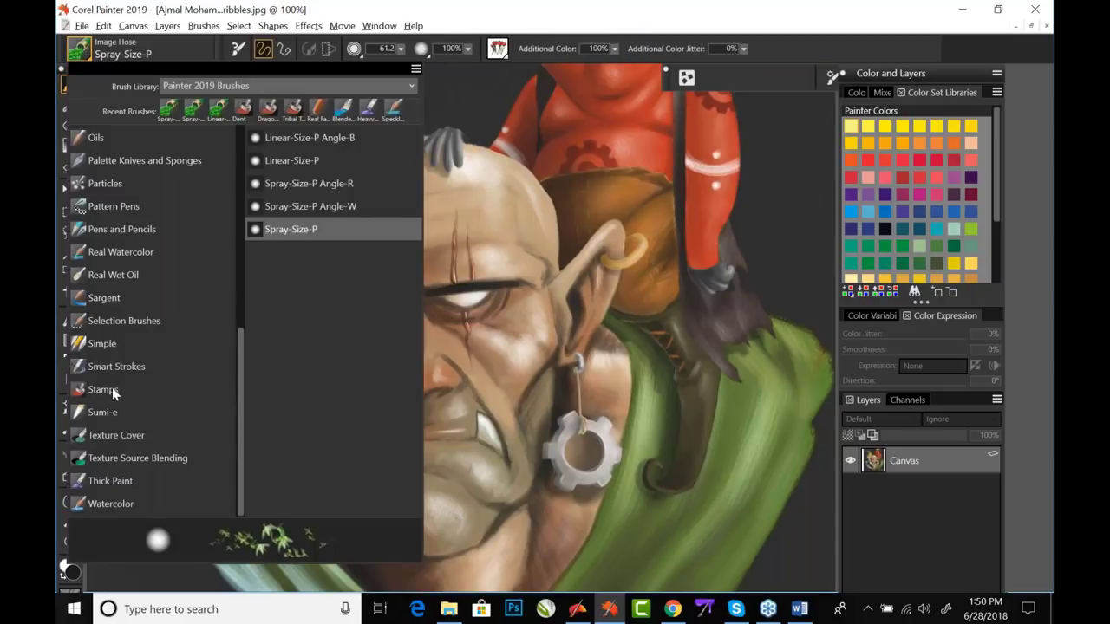
pyautogui.click(119, 386)
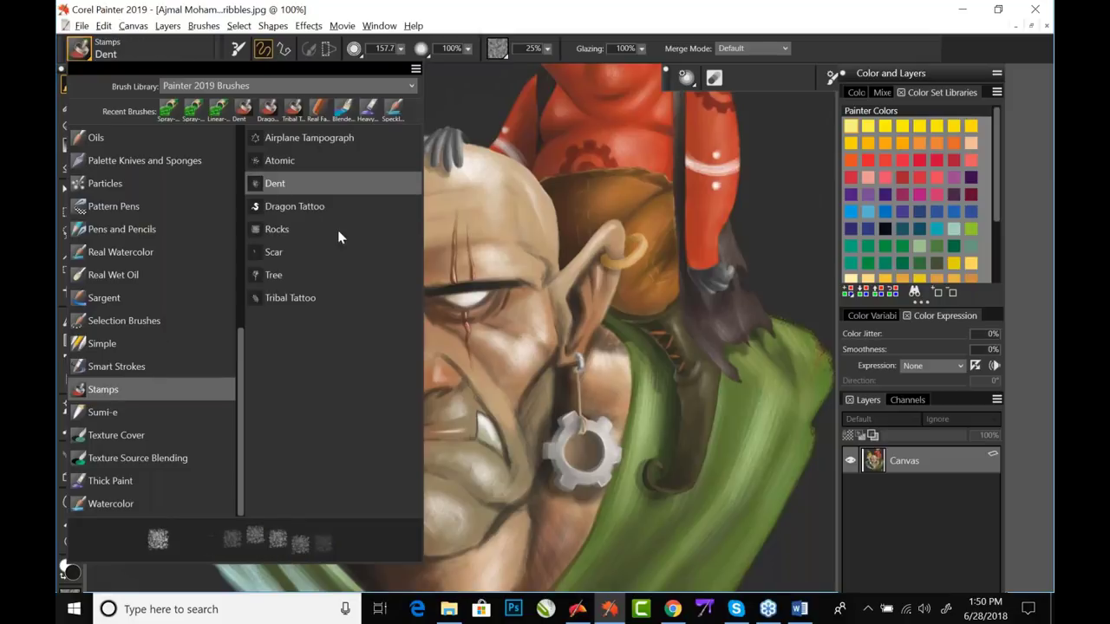
pyautogui.click(304, 299)
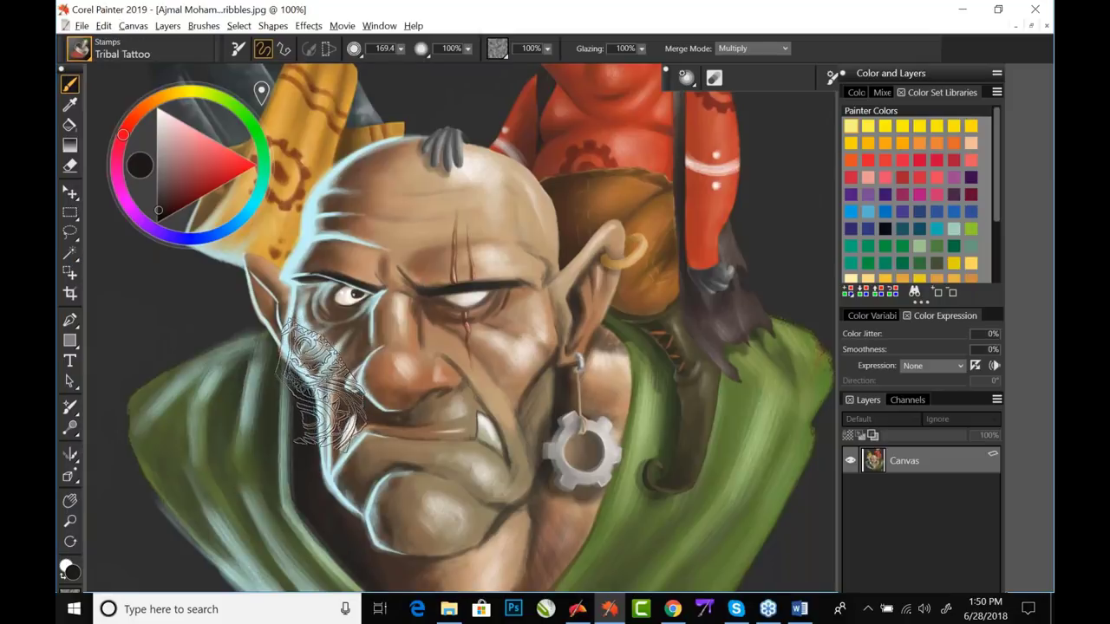
# - Stamp tribal tattoos on the ogre's forehead, above the scarred eye, and between the cheek and ear
pyautogui.click(507, 213)
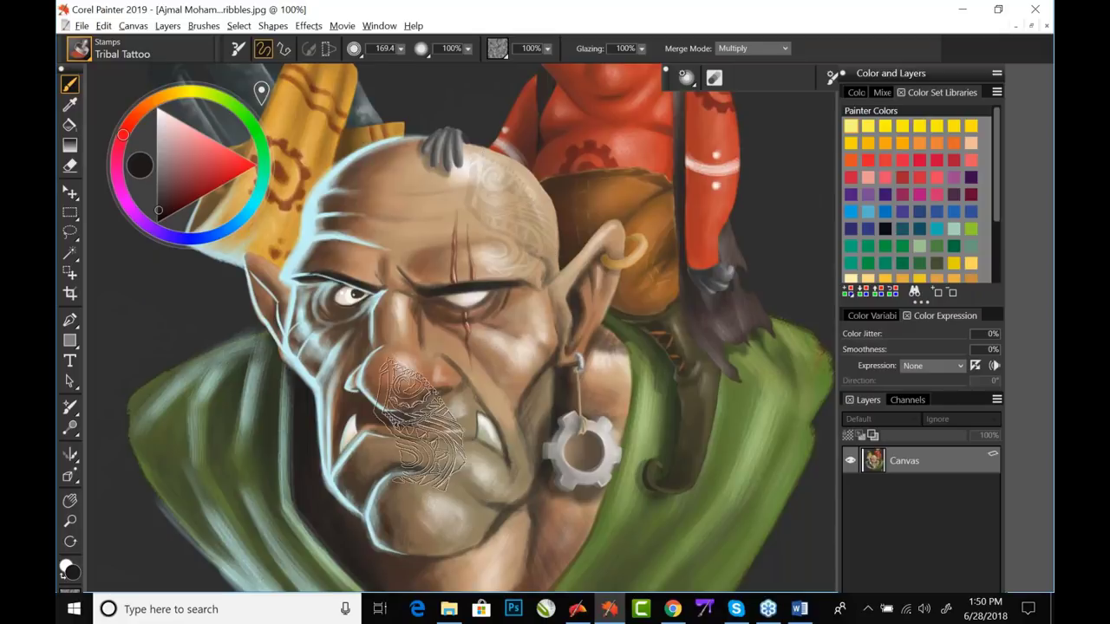
pyautogui.click(450, 239)
pyautogui.click(542, 334)
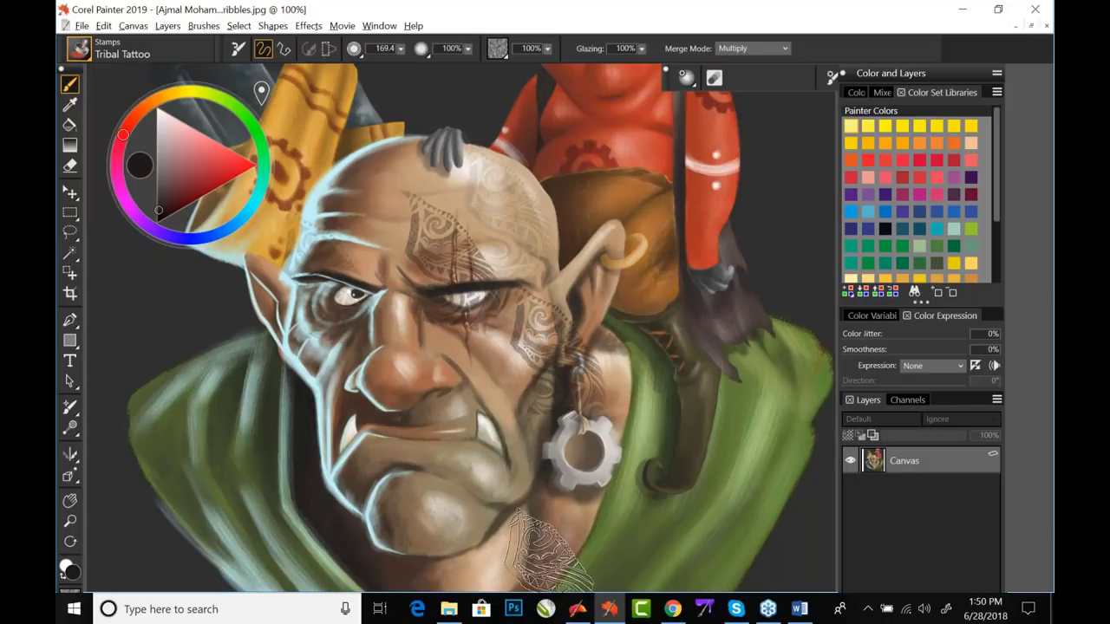
# - Switch to Painter 2018, move its temporal color wheel to the canvas's upper-left area, and paint a curved red stroke
pyautogui.click(577, 611)
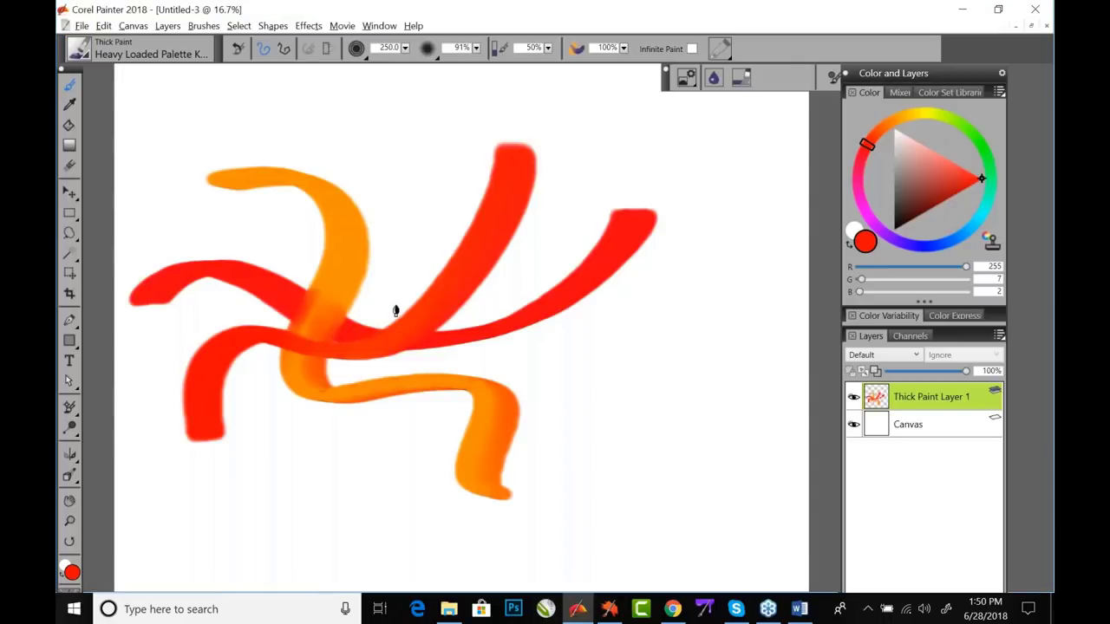
pyautogui.hotkey('ctrl', 'alt', '1')
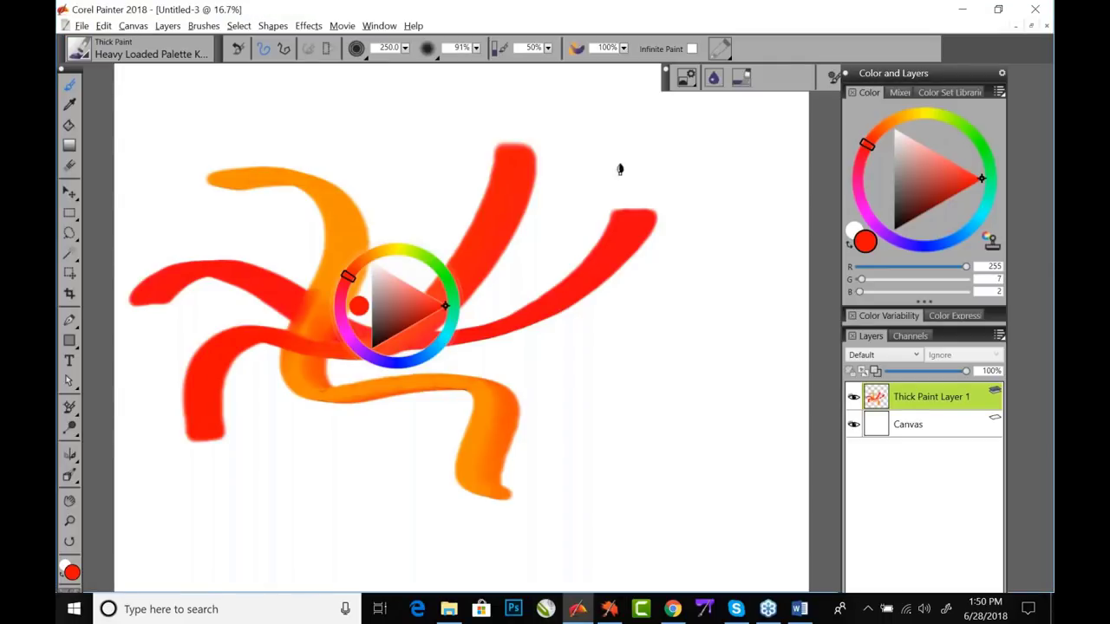
pyautogui.moveTo(430, 276); pyautogui.dragTo(234, 139)
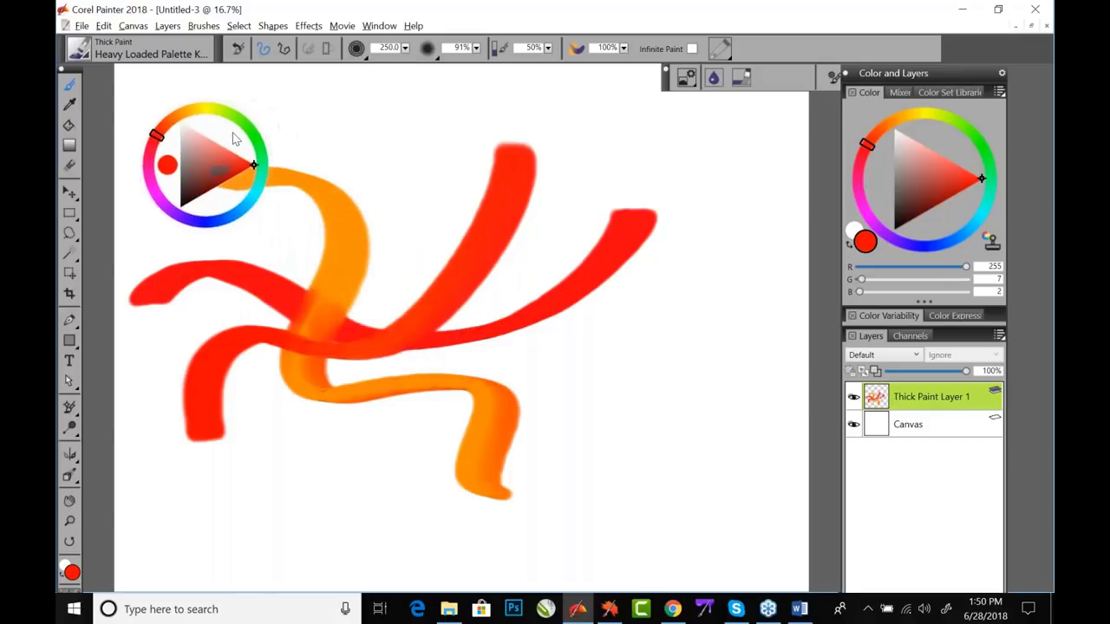
pyautogui.moveTo(346, 169)
pyautogui.mouseDown()
pyautogui.moveTo(437, 142)
pyautogui.moveTo(473, 201)
pyautogui.moveTo(464, 221)
pyautogui.moveTo(551, 276)
pyautogui.moveTo(672, 184)
pyautogui.mouseUp()
# - Recall the temporal color wheel, move it over the orange stroke's start, and paint a short wavy red stroke
pyautogui.hotkey('ctrl', 'alt', '1')
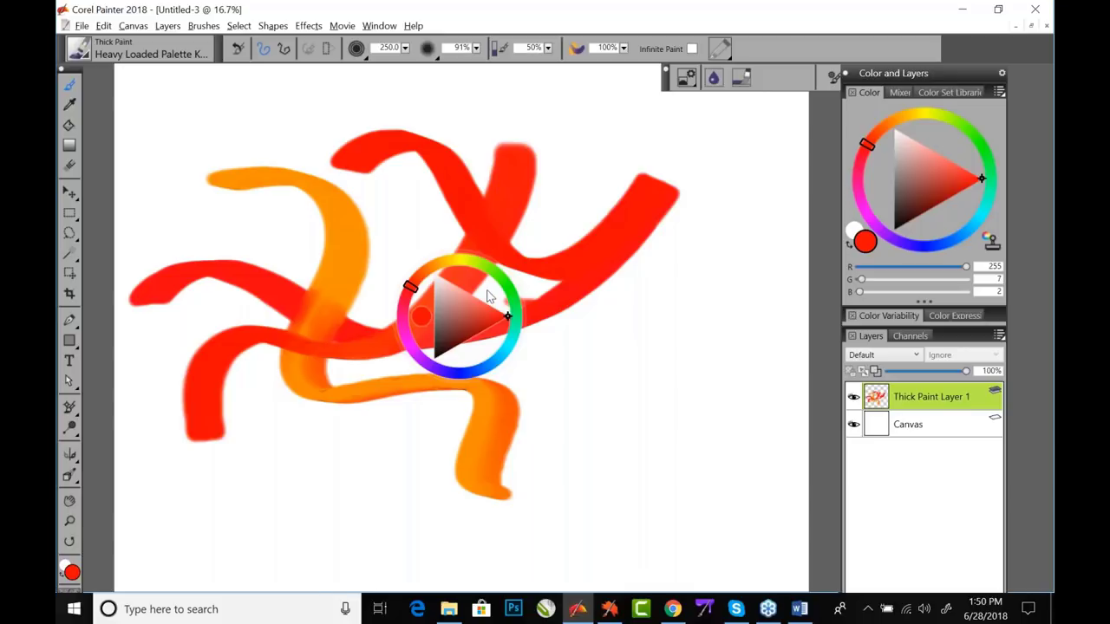
pyautogui.moveTo(488, 298); pyautogui.dragTo(222, 134)
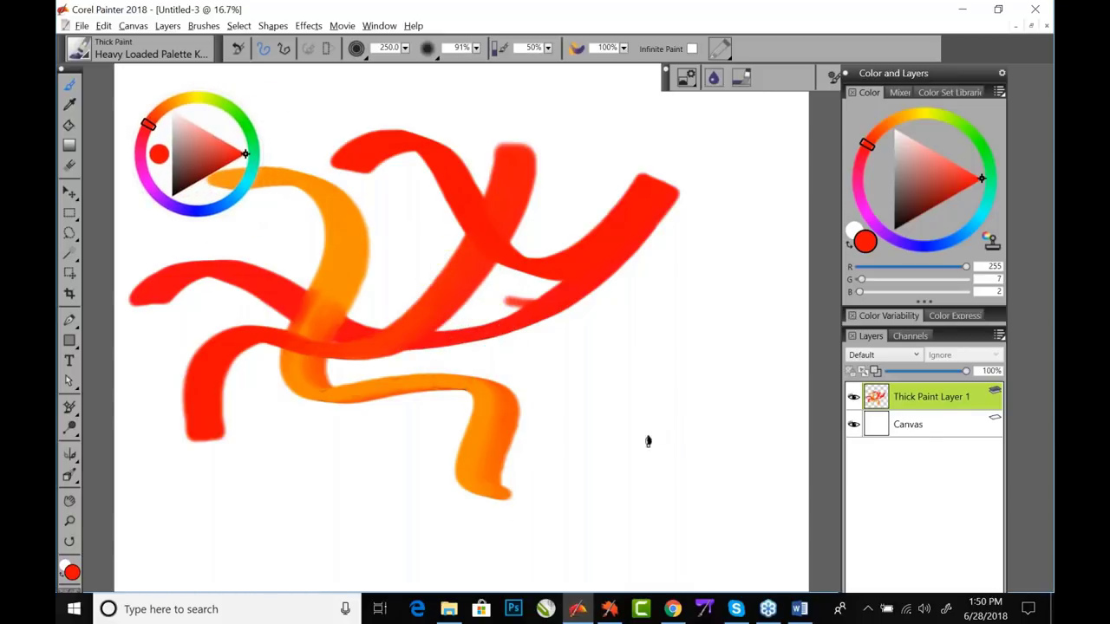
pyautogui.moveTo(633, 426)
pyautogui.mouseDown()
pyautogui.moveTo(706, 413)
pyautogui.moveTo(737, 446)
pyautogui.moveTo(762, 446)
pyautogui.mouseUp()
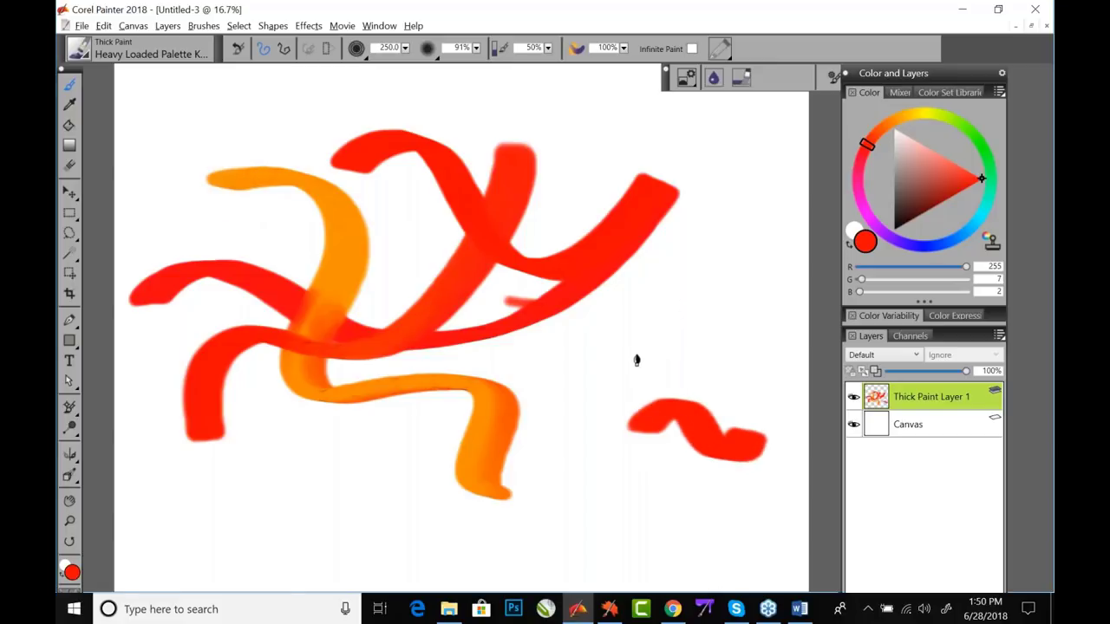
# - Display the temporal color wheel once more beside the short red stroke, then close Painter 2018
pyautogui.hotkey('ctrl', 'alt', '1')
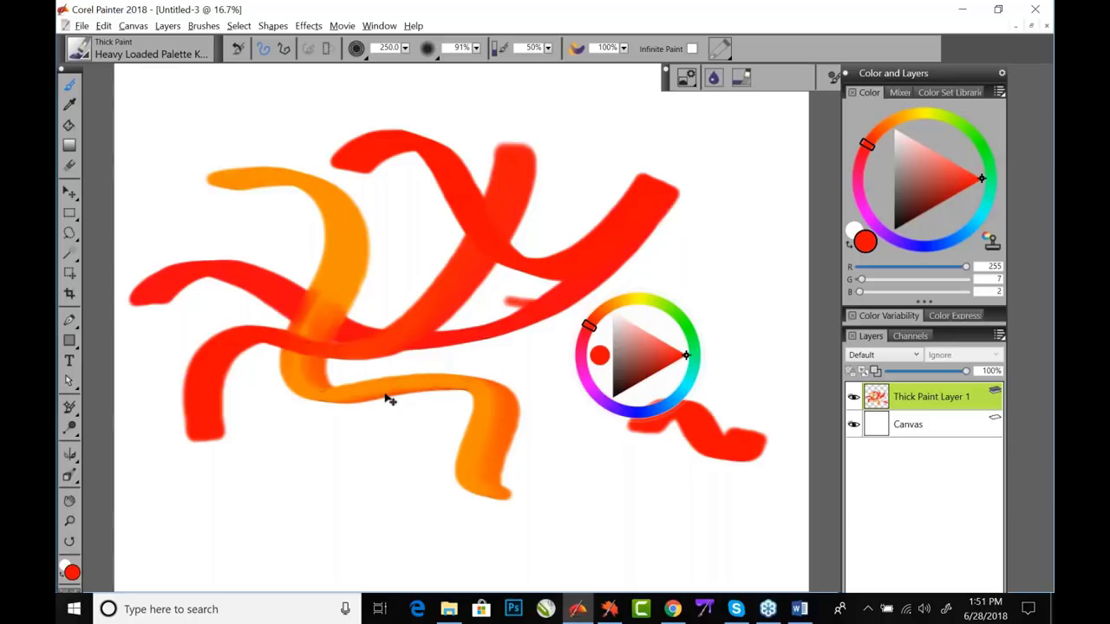
pyautogui.click(1037, 9)
pyautogui.click(581, 366)
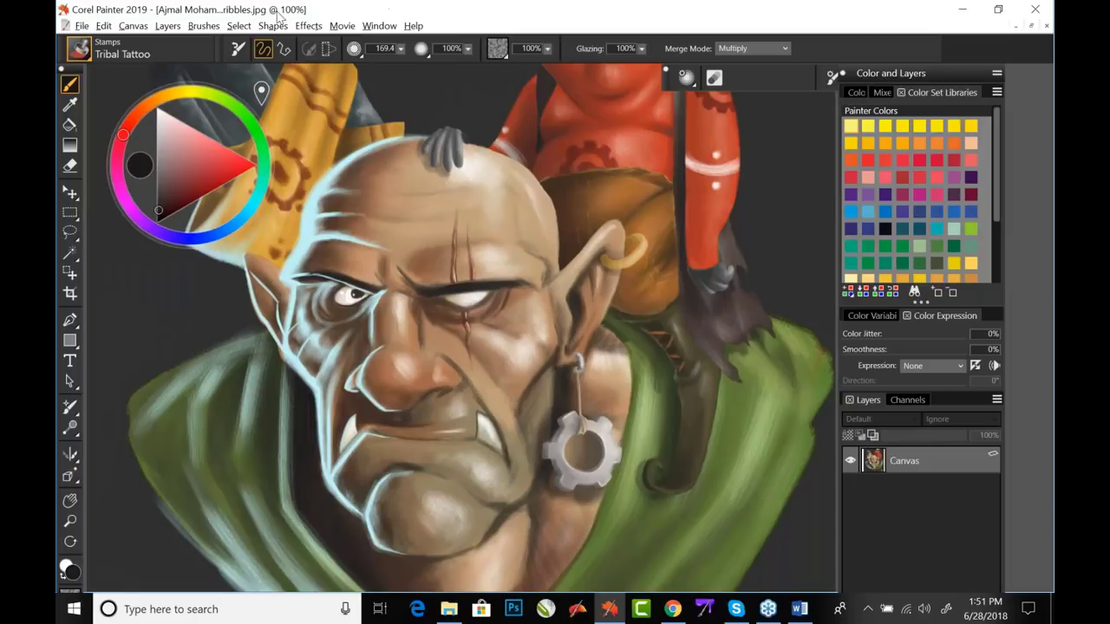
# - Reselect the Tribal Tattoo stamp in Painter 2019 as the active brush
pyautogui.click(85, 52)
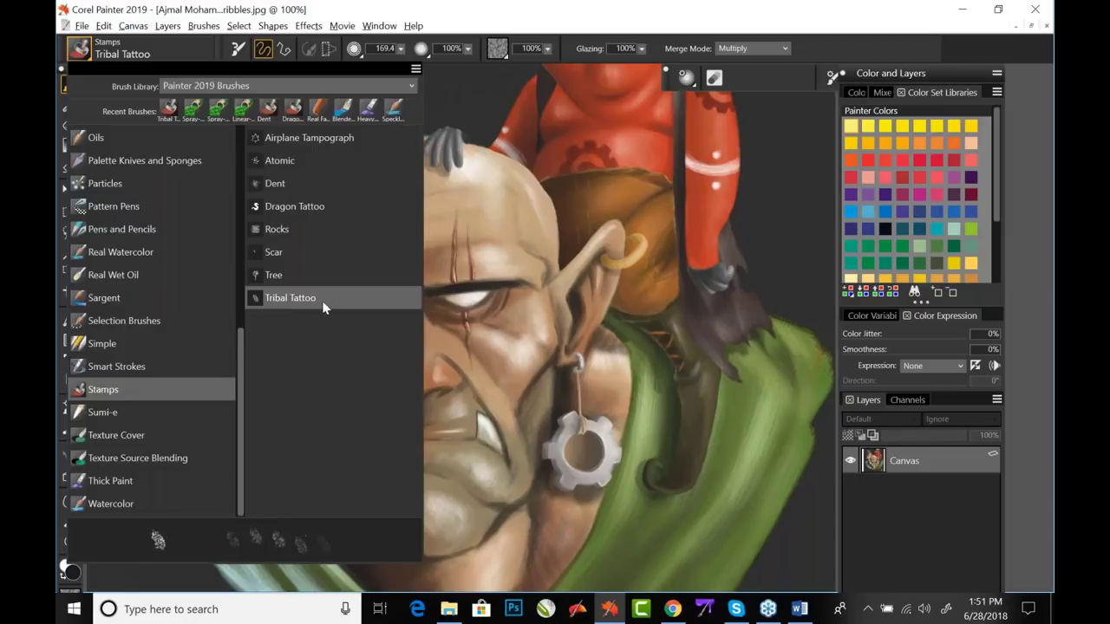
pyautogui.click(321, 304)
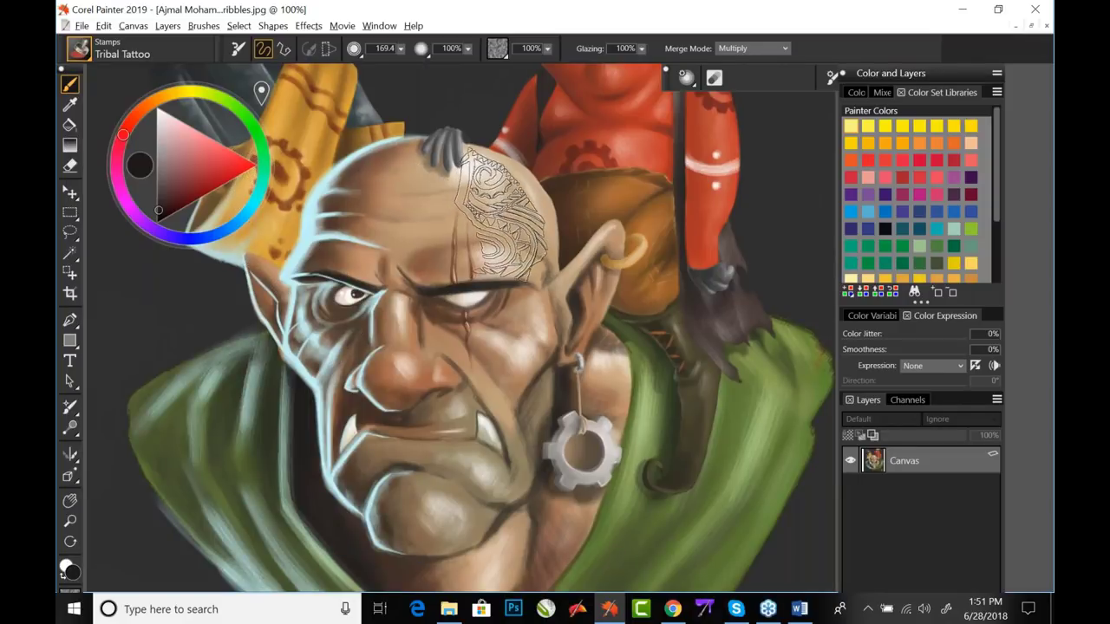
pyautogui.click(499, 50)
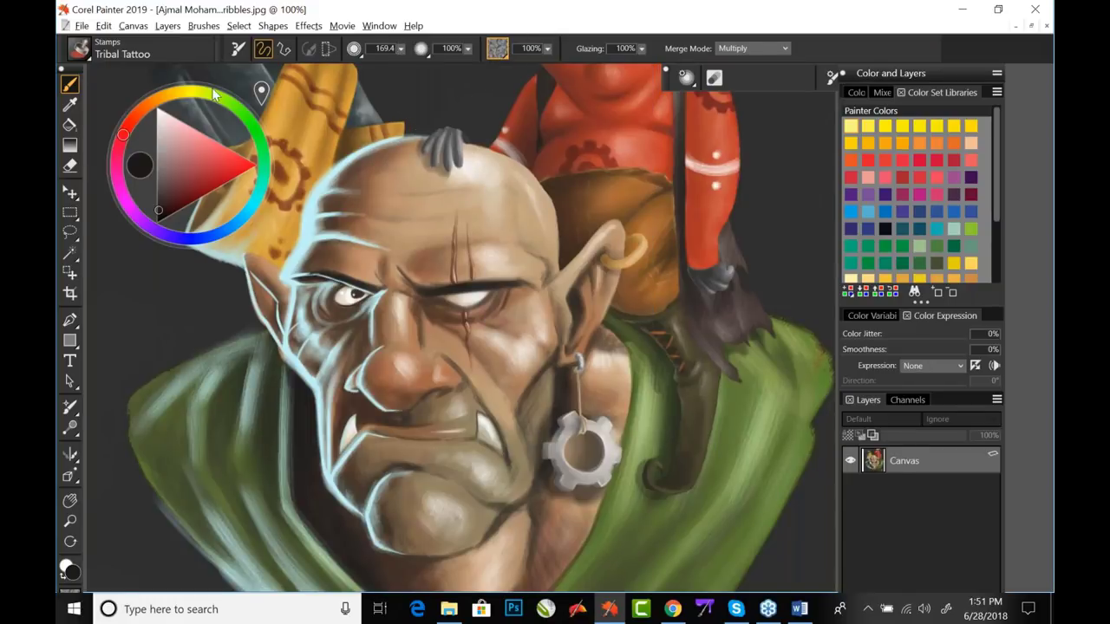
# - Create a new personal brush category, named with the owner's first name plus "brushes", for the current Tribal Tattoo stamp
pyautogui.click(79, 50)
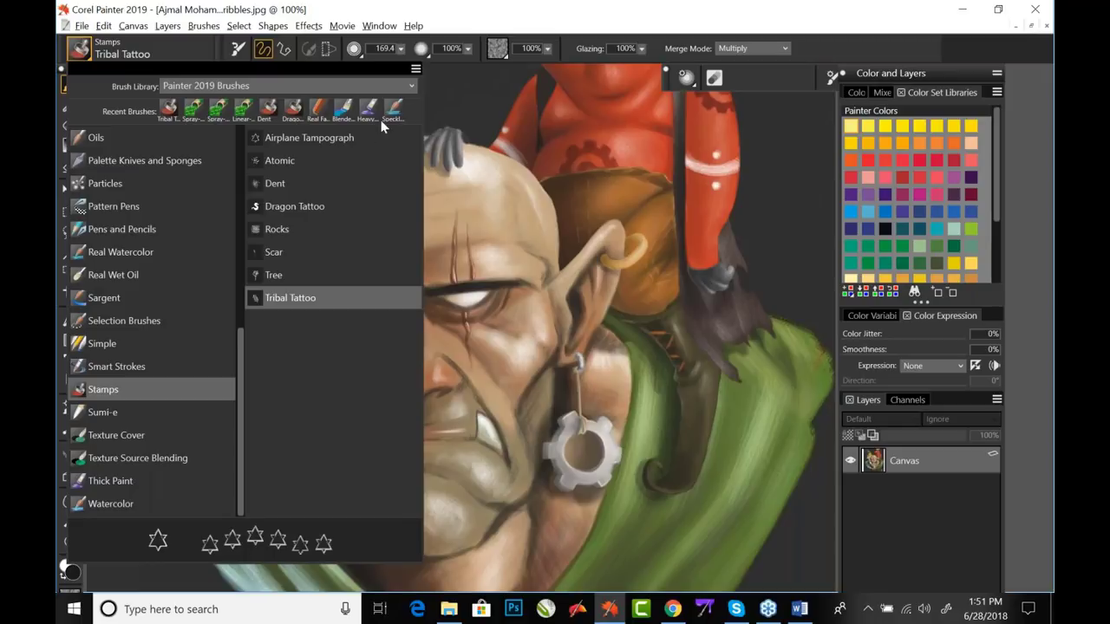
pyautogui.click(415, 69)
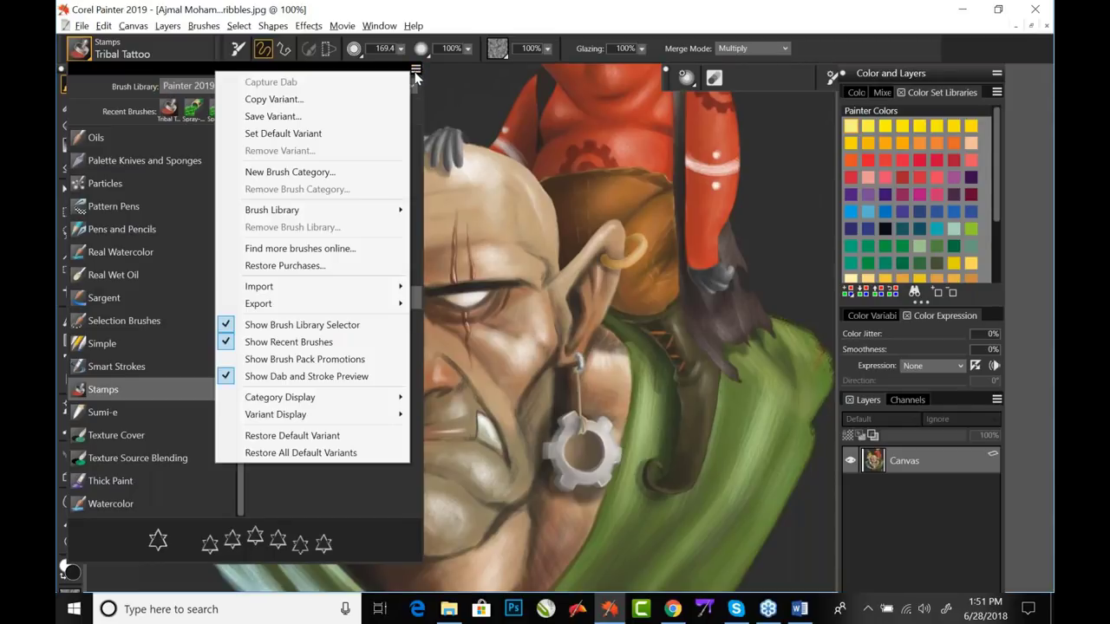
pyautogui.click(390, 174)
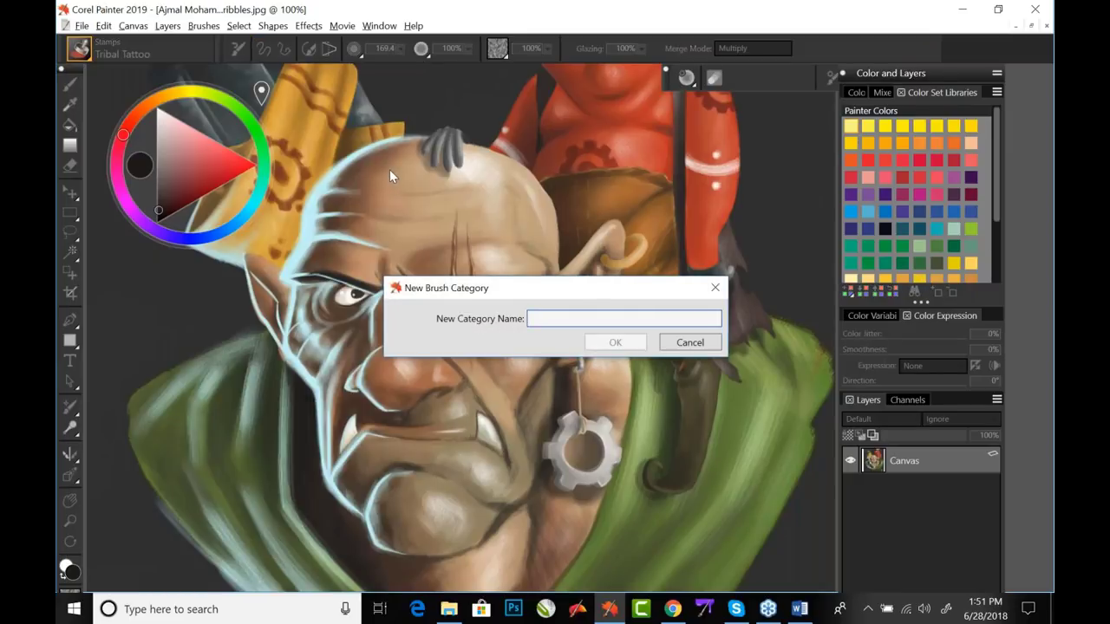
pyautogui.write("Tanya's brushes")
pyautogui.press('Return')
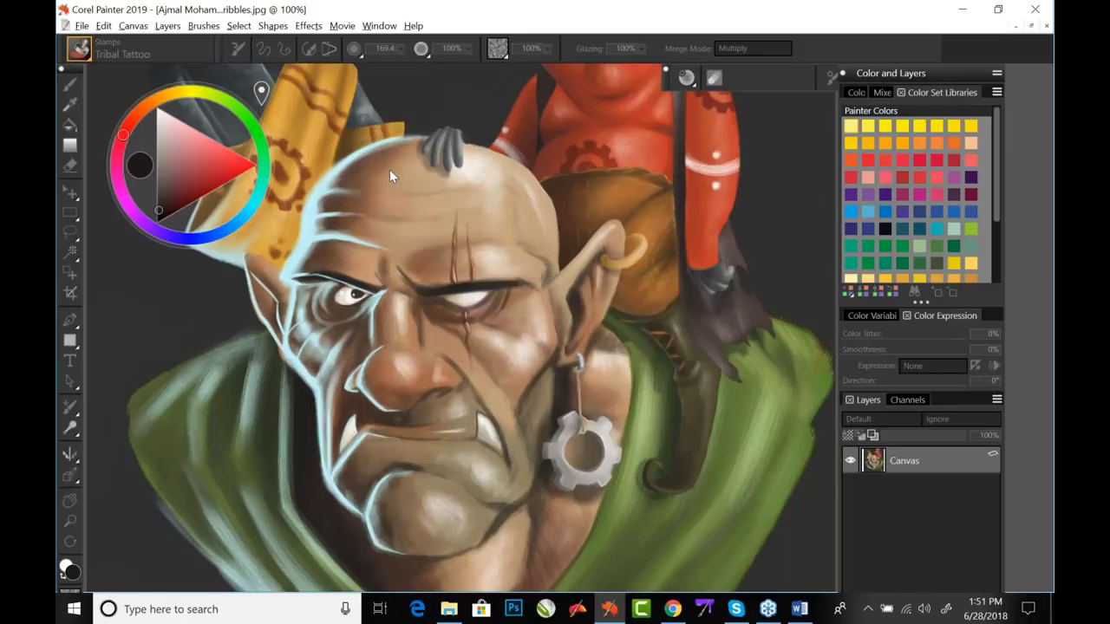
# - Examine the new personal category and its Tribal Tattoo variant at the end of the brush list, then return to the canvas
pyautogui.click(79, 49)
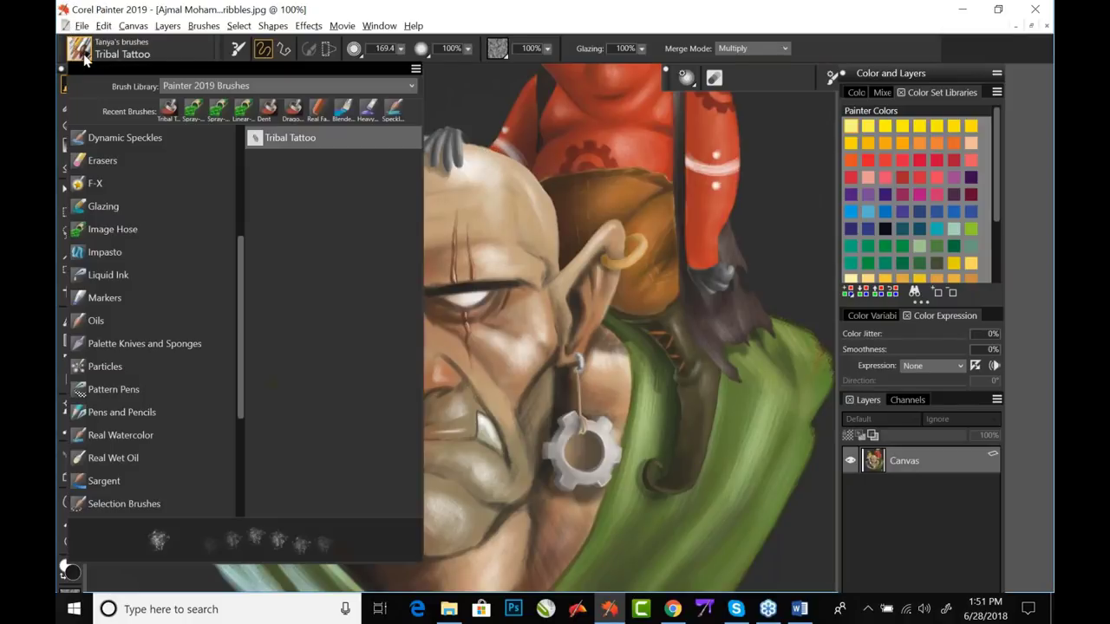
pyautogui.moveTo(241, 372); pyautogui.dragTo(240, 489)
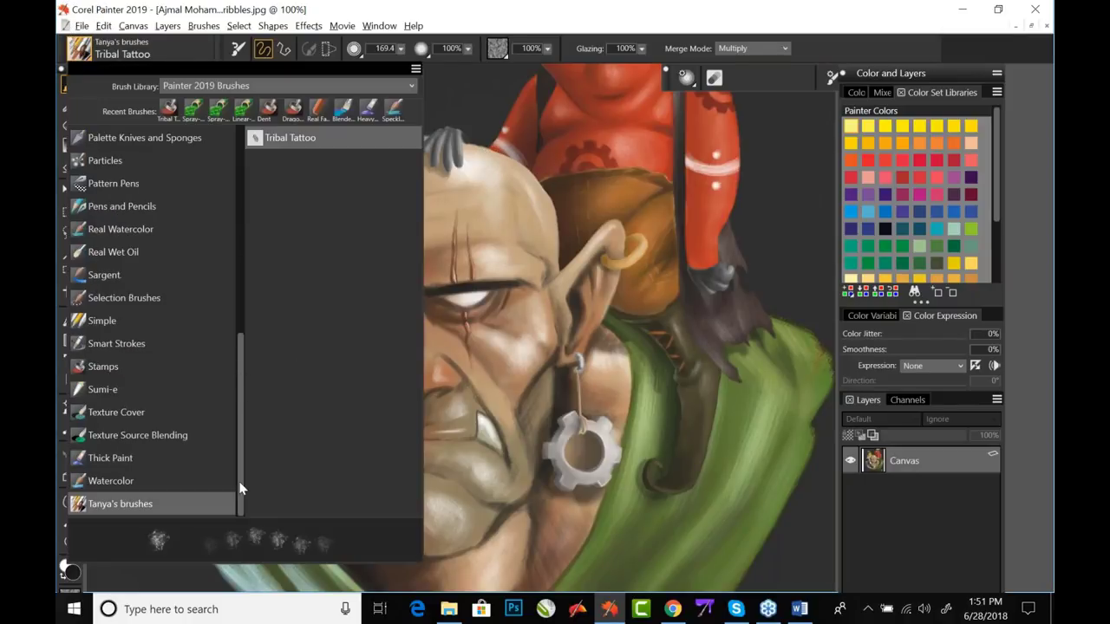
pyautogui.moveTo(326, 142)
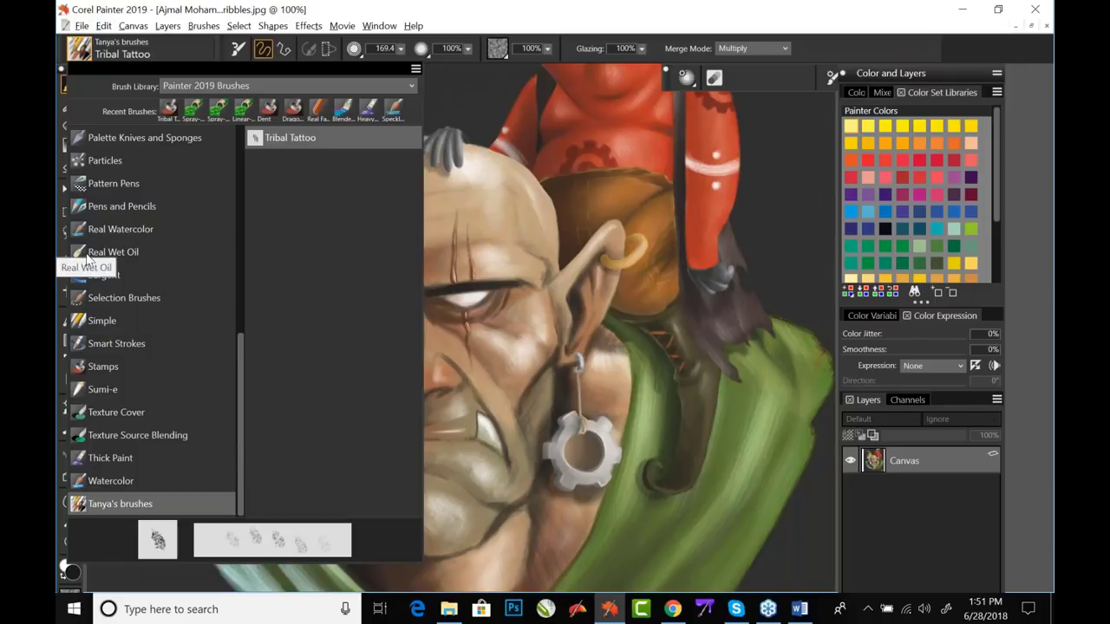
pyautogui.click(122, 503)
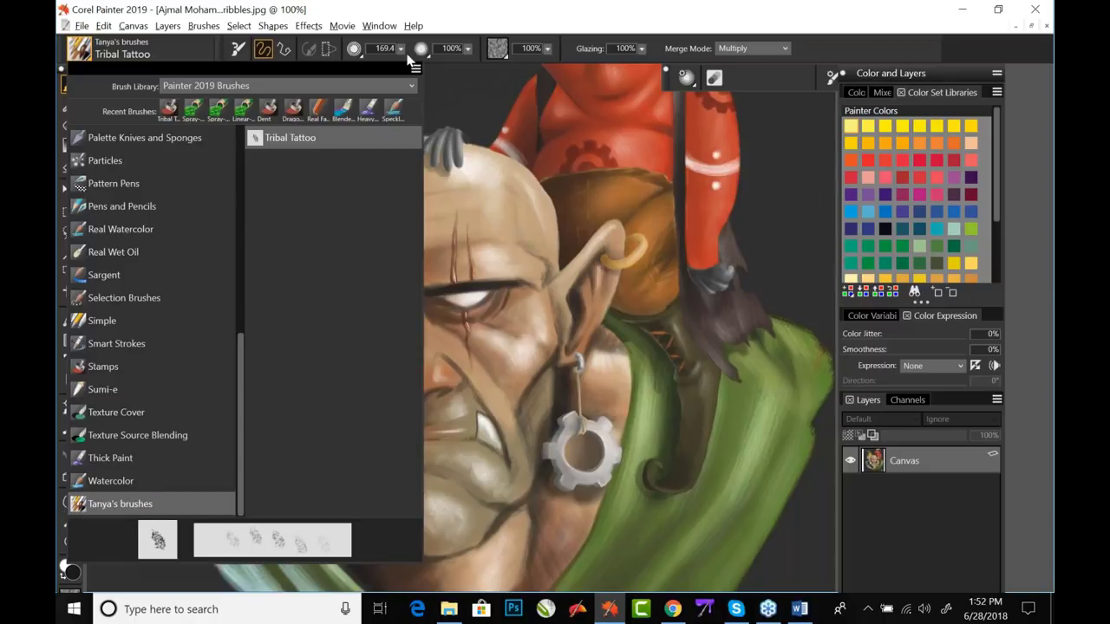
pyautogui.click(458, 30)
pyautogui.moveTo(404, 199); pyautogui.dragTo(434, 243)
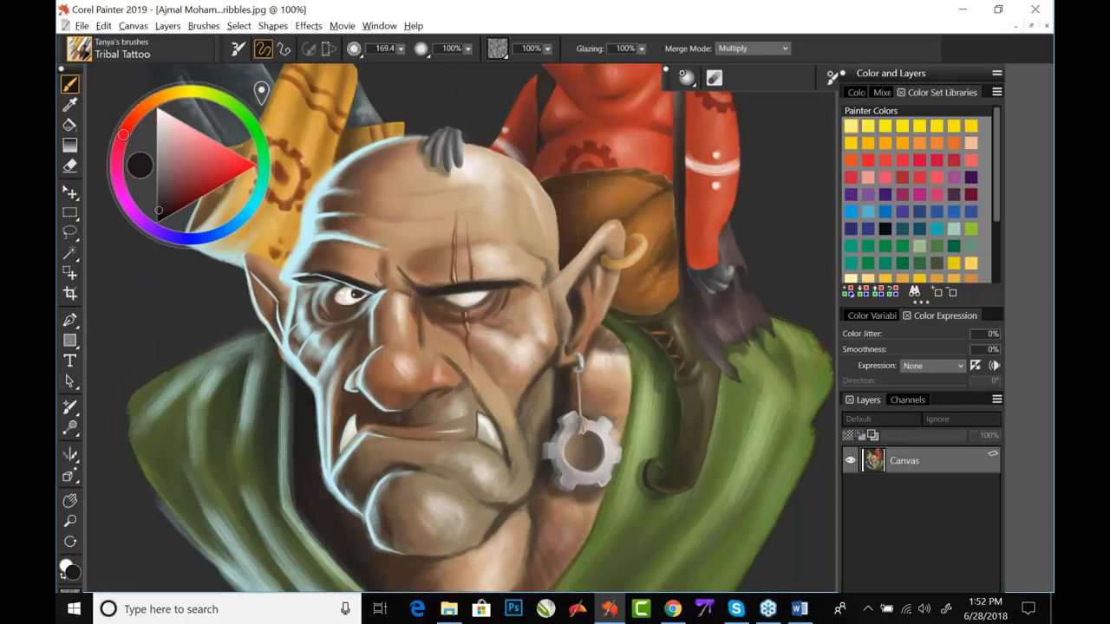
# - Dismiss the temporal color wheel and open the dangerous dog with a mustache sketch from the 2019 demo folder
pyautogui.press('Escape')
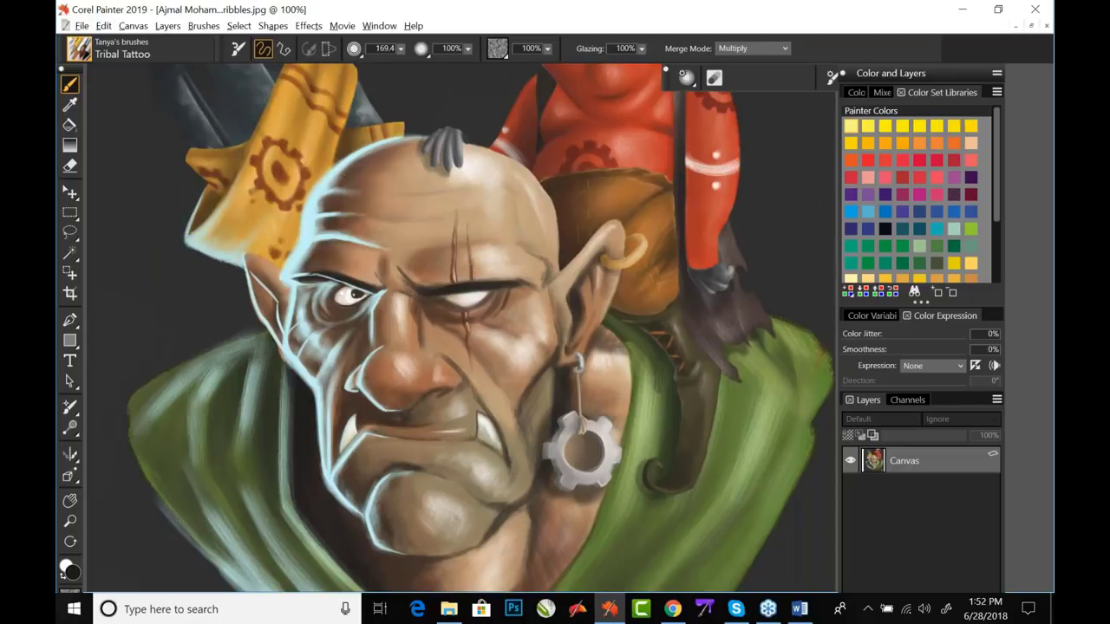
pyautogui.click(159, 61)
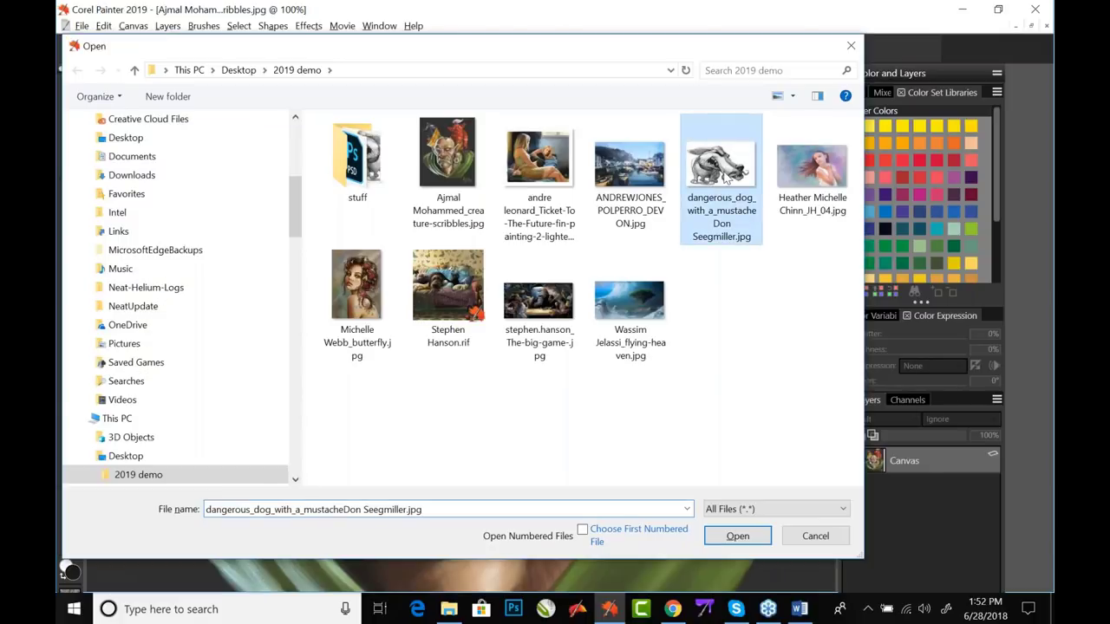
pyautogui.doubleClick(721, 164)
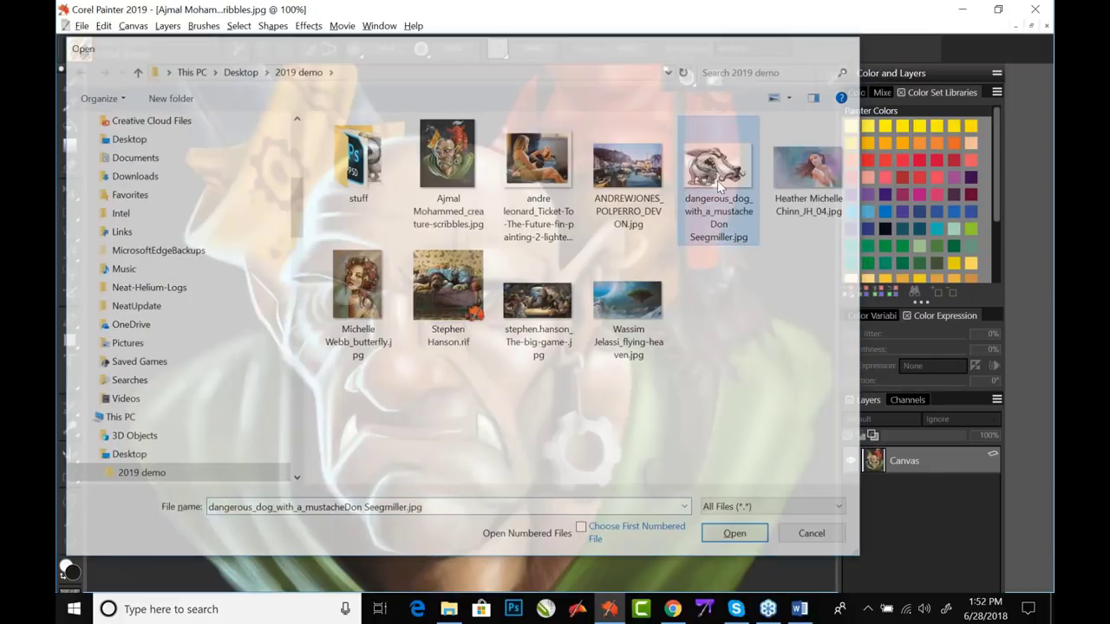
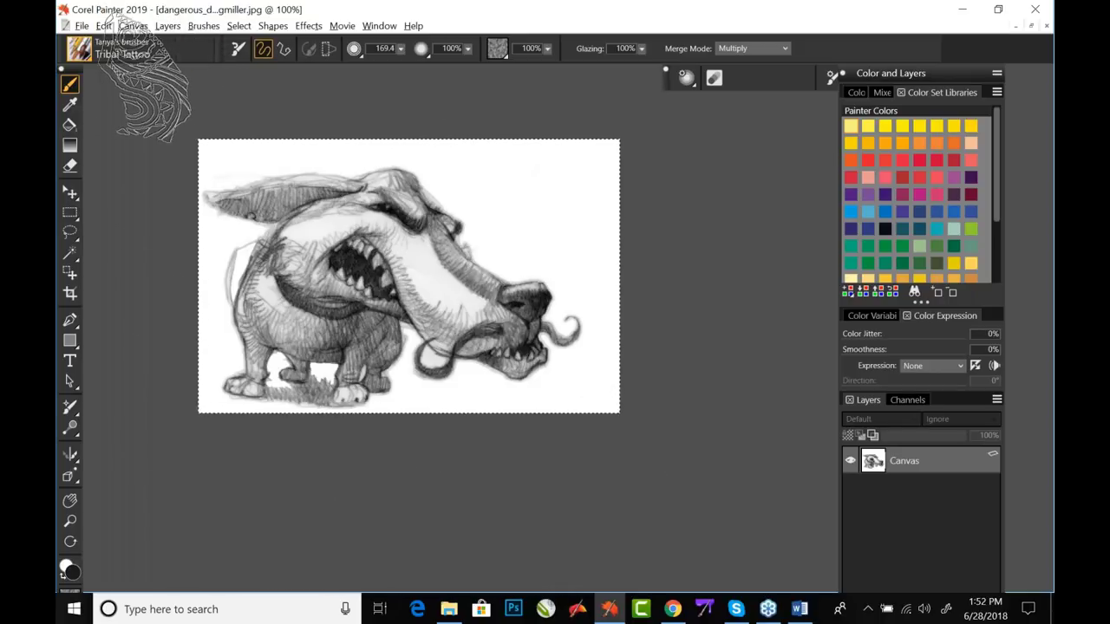
# - Capture the selected dog sketch as the brush dab and test the new stamp with strokes on the sketch
pyautogui.click(79, 49)
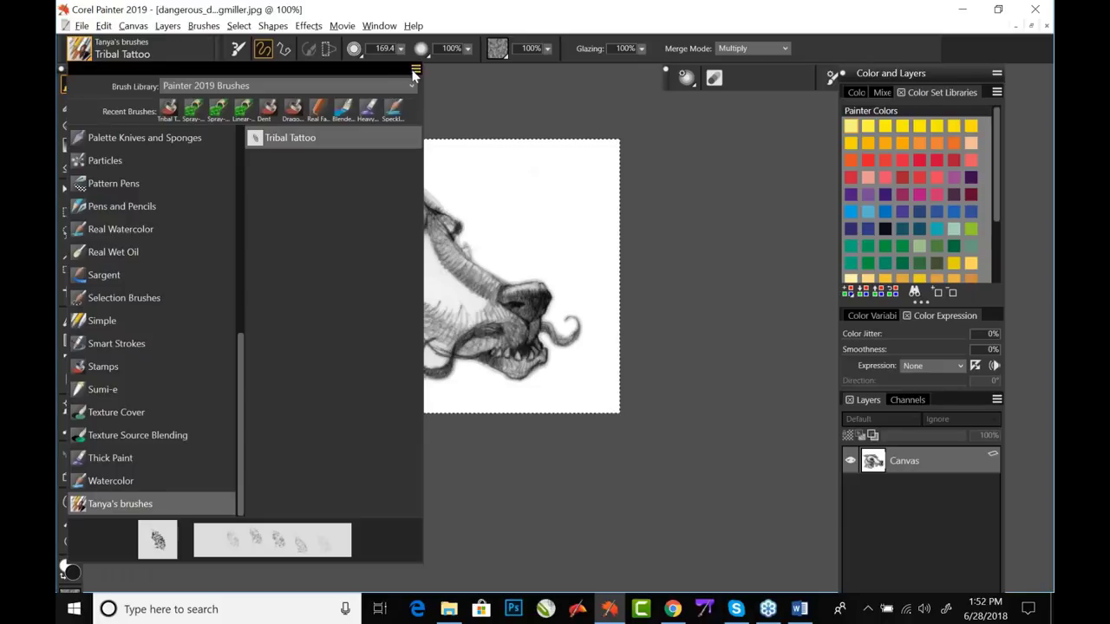
pyautogui.click(416, 70)
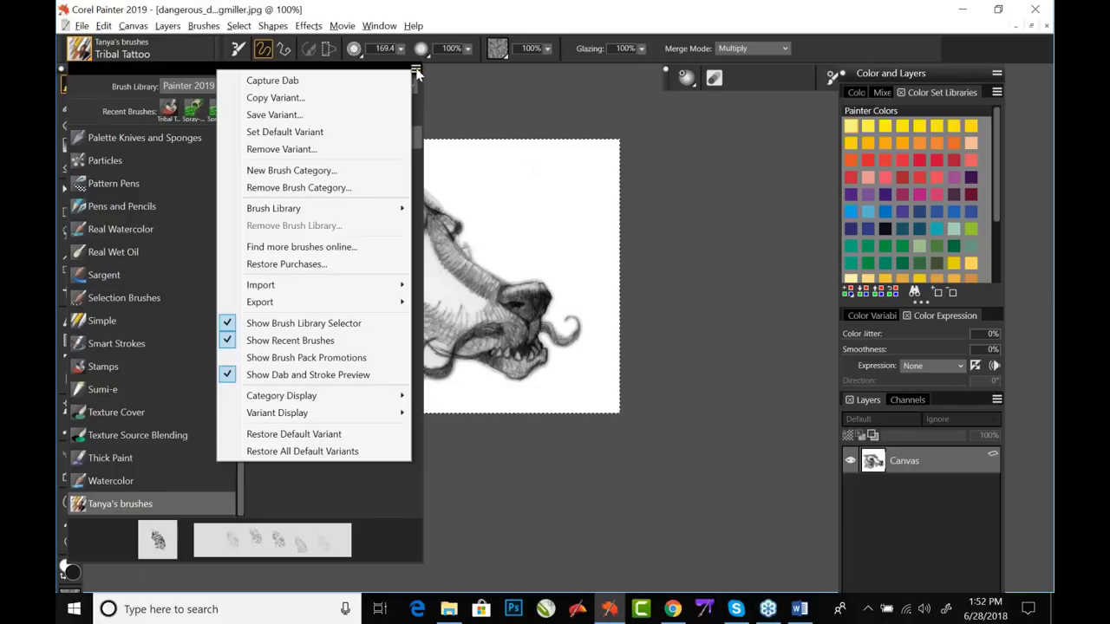
pyautogui.click(350, 82)
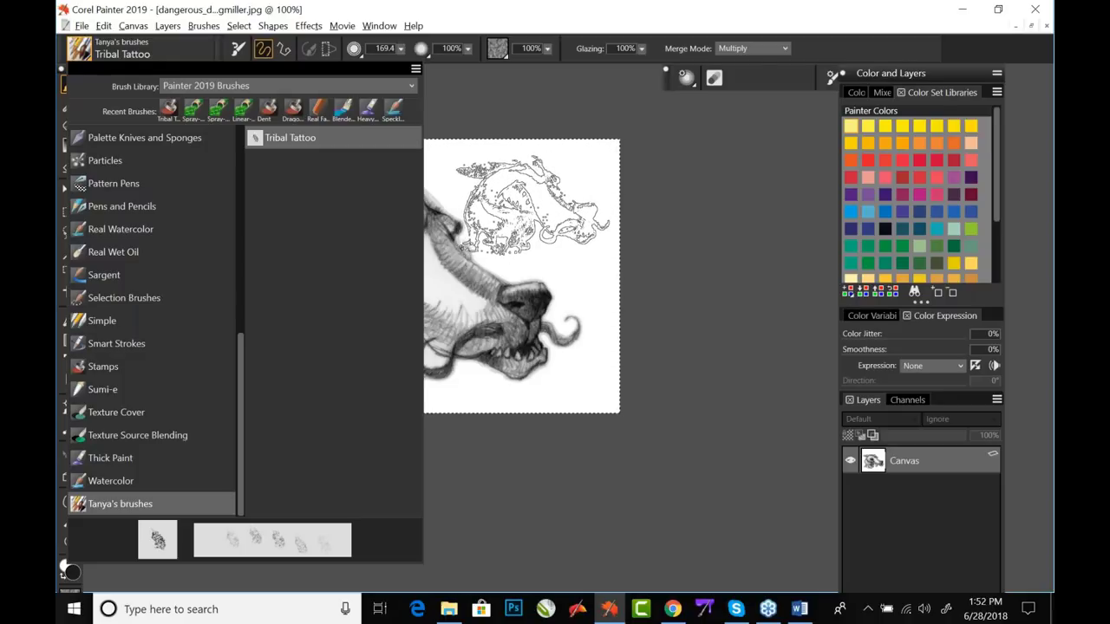
pyautogui.click(531, 208)
pyautogui.moveTo(531, 208)
pyautogui.mouseDown()
pyautogui.moveTo(520, 204)
pyautogui.moveTo(486, 329)
pyautogui.moveTo(546, 293)
pyautogui.moveTo(382, 199)
pyautogui.moveTo(290, 282)
pyautogui.moveTo(529, 242)
pyautogui.moveTo(417, 379)
pyautogui.moveTo(520, 408)
pyautogui.moveTo(373, 347)
pyautogui.mouseUp()
# - Save the dog stamp as variant "Dangerous Dog" plus the artist's name in the personal brush category, and return to the ogre painting
pyautogui.click(79, 49)
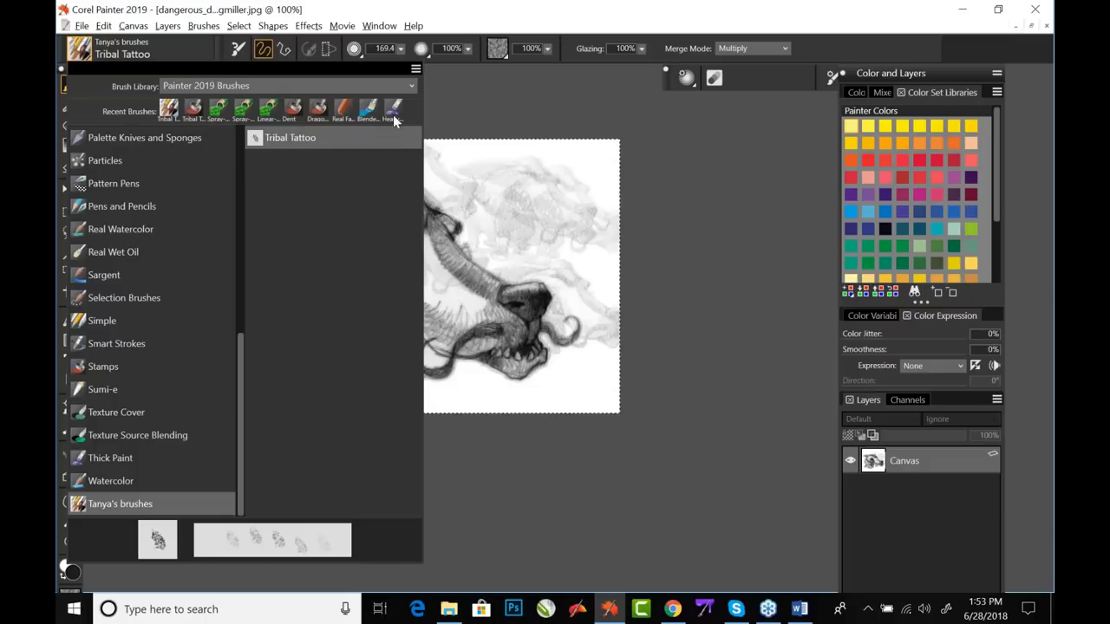
pyautogui.click(415, 69)
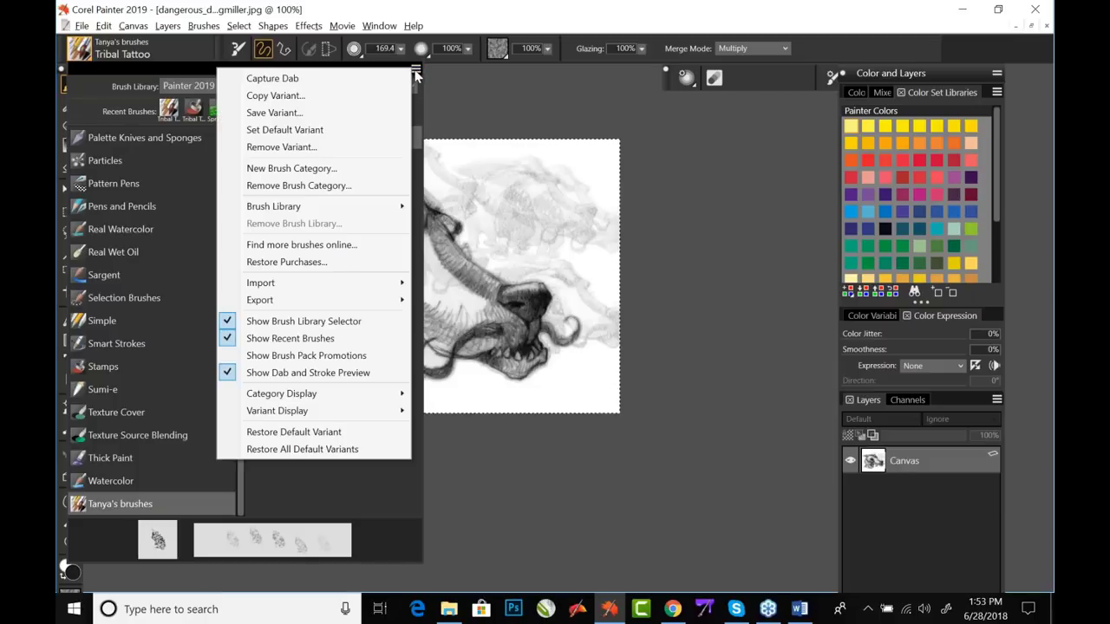
pyautogui.click(359, 113)
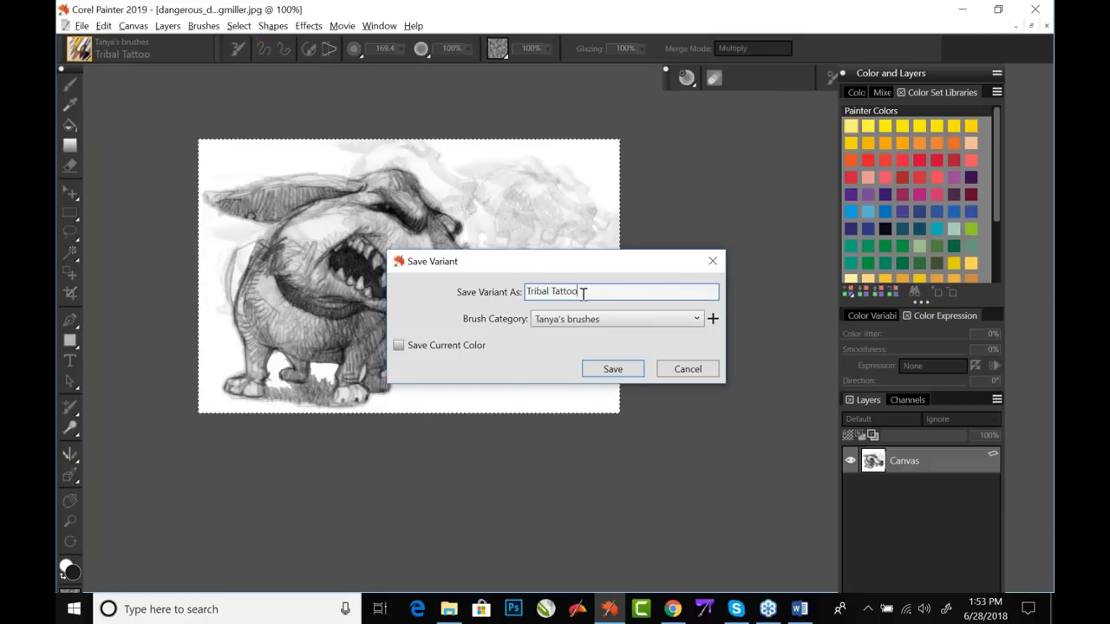
pyautogui.tripleClick(561, 291)
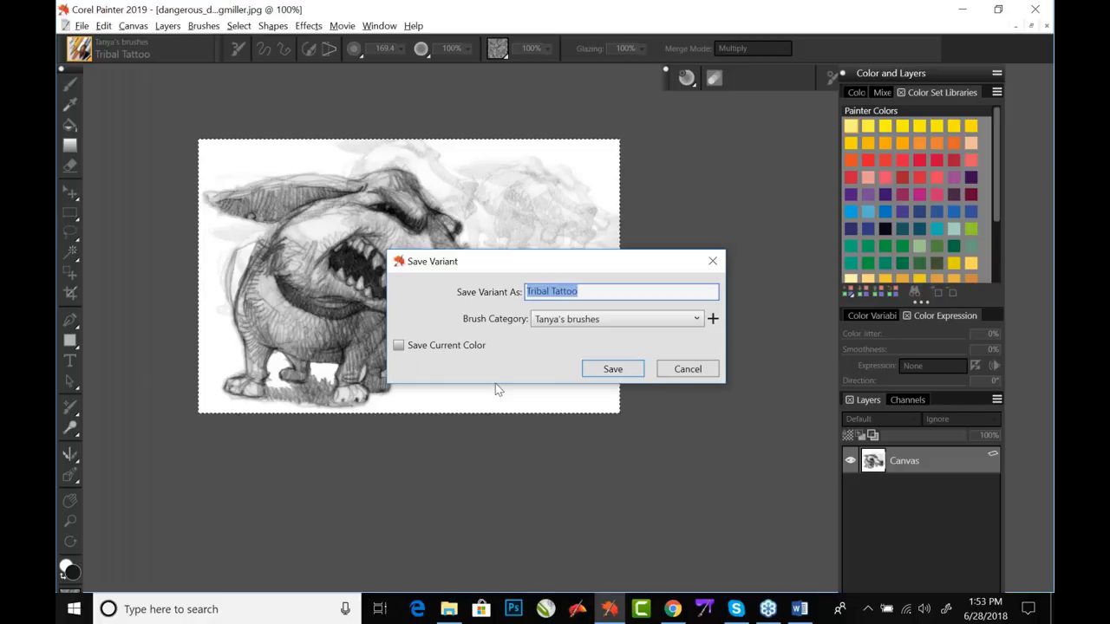
pyautogui.write('Danga')
pyautogui.press('BackSpace')
pyautogui.write('erous Dog Don')
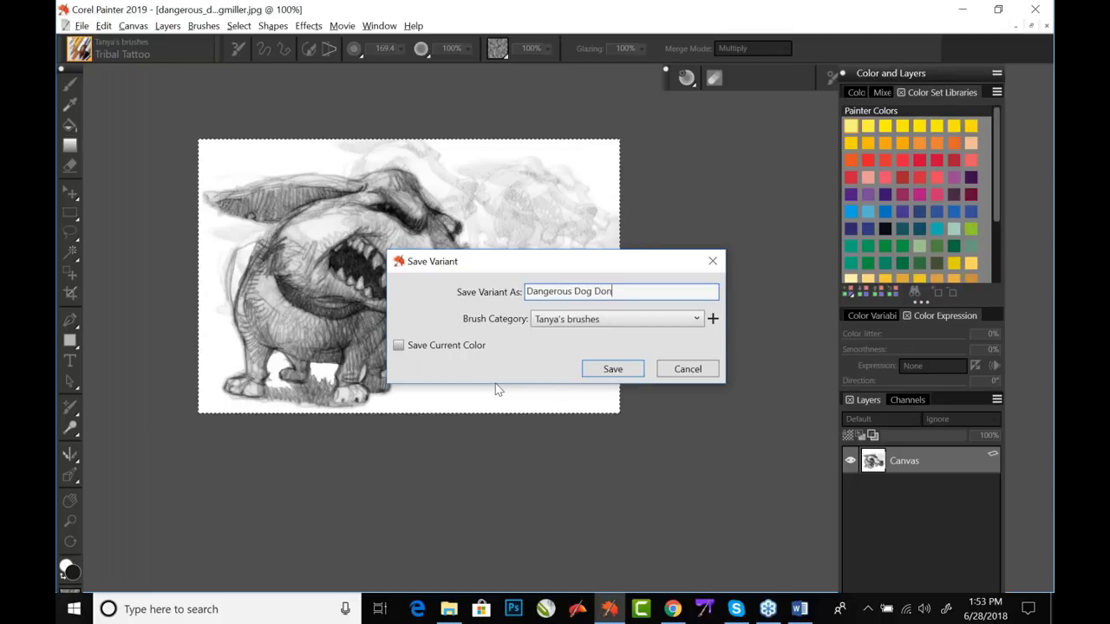
pyautogui.write(' Seegmiller')
pyautogui.press('Return')
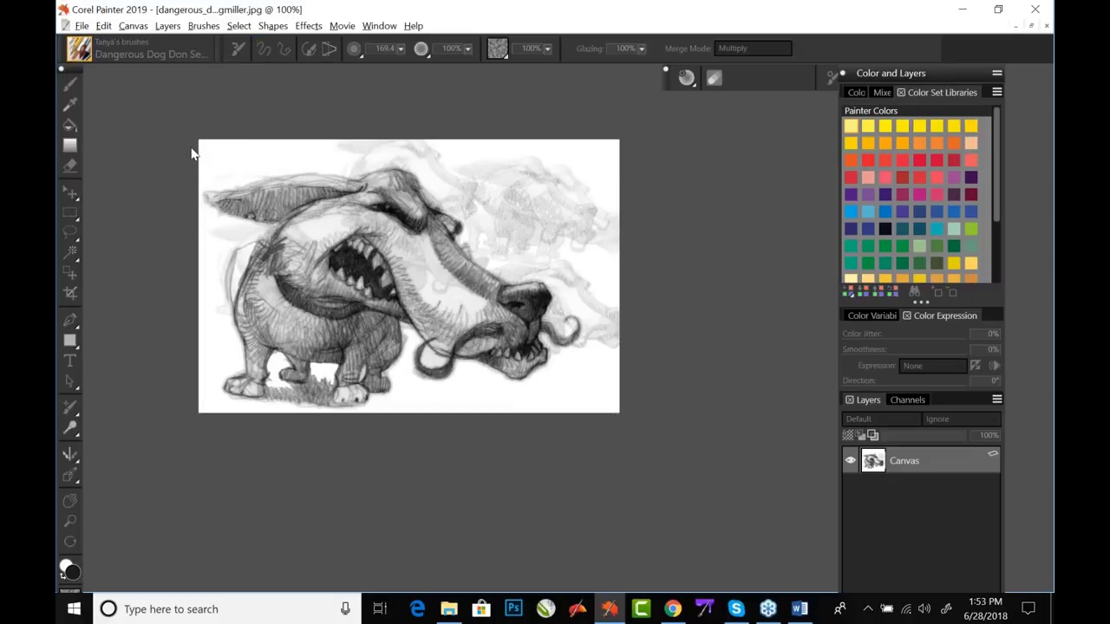
pyautogui.click(600, 373)
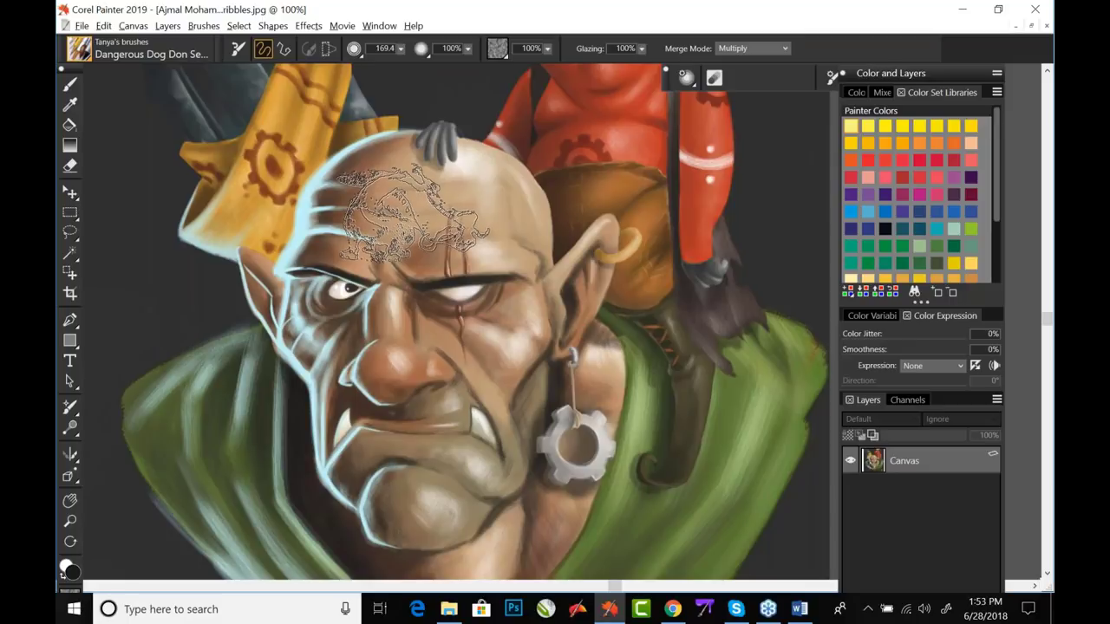
# - Sample a brown from the shaded skin below the ogre's ear and stamp the dog as a tattoo on the forehead
pyautogui.click(70, 105)
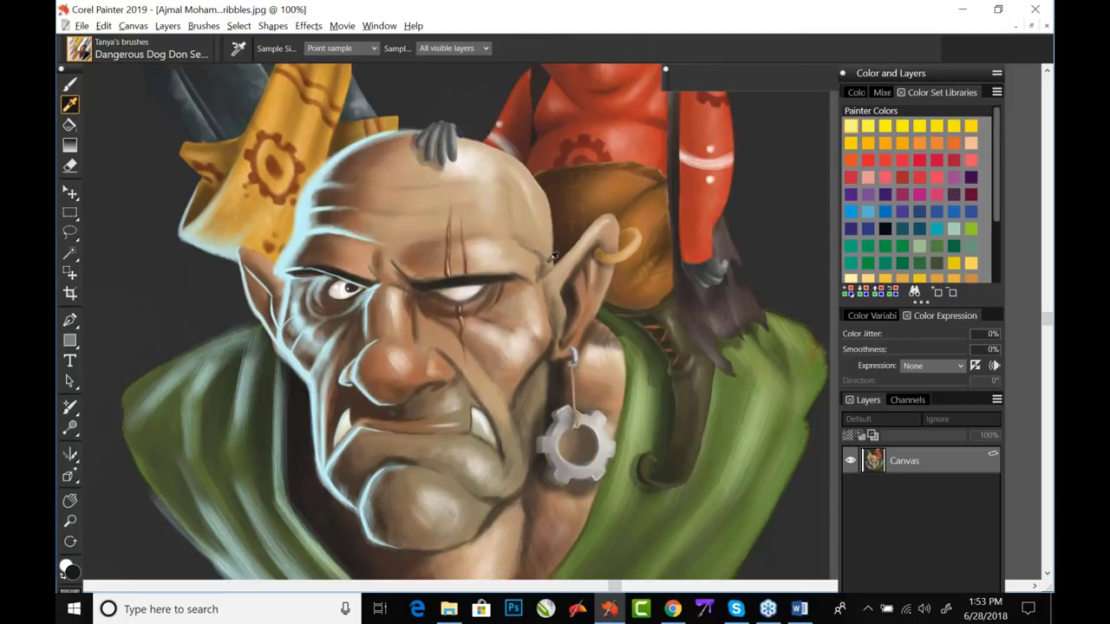
pyautogui.click(561, 316)
pyautogui.press('b')
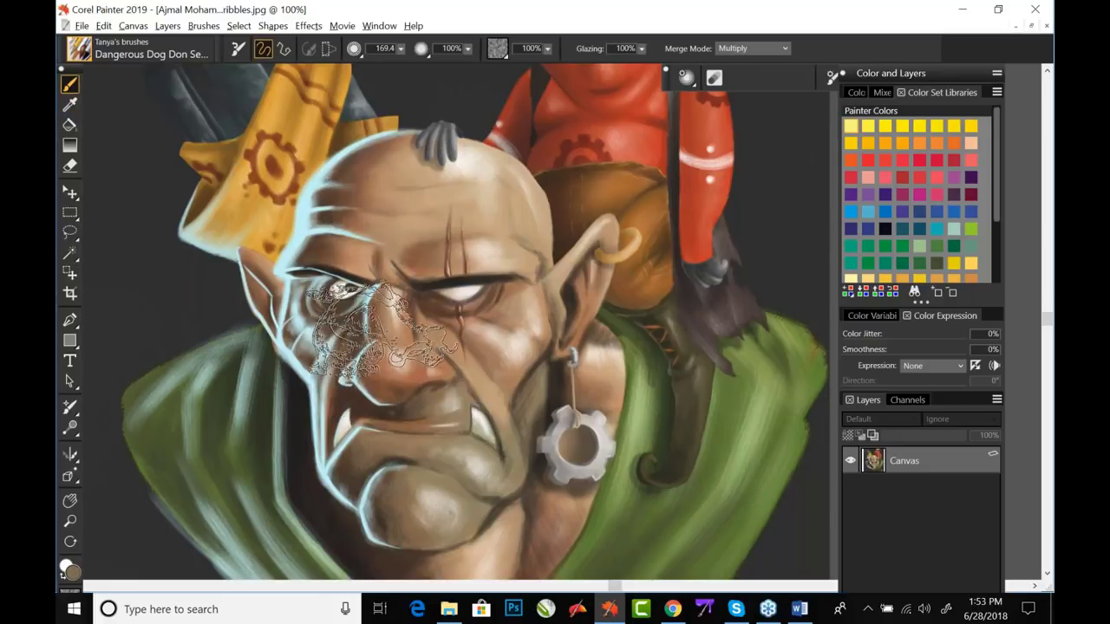
pyautogui.moveTo(464, 197)
pyautogui.mouseDown()
pyautogui.moveTo(438, 193)
pyautogui.moveTo(408, 217)
pyautogui.mouseUp()
pyautogui.click(411, 217)
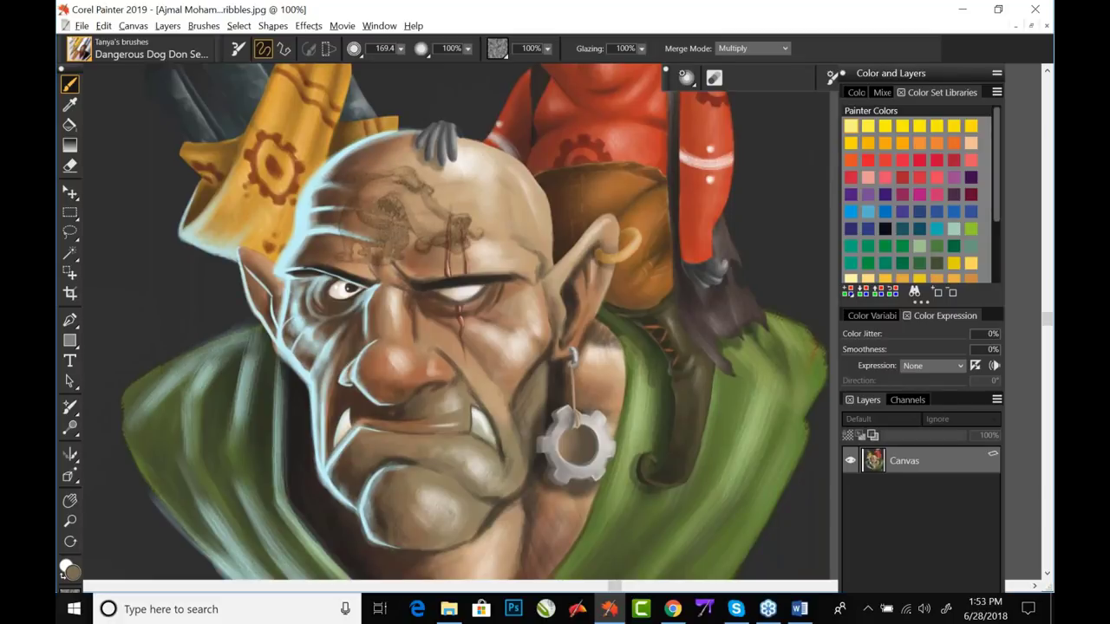
# - Reduce the brush size to 99.1 and stamp a smaller dog tattoo on the ogre's chin
pyautogui.moveTo(437, 508); pyautogui.dragTo(508, 508)
pyautogui.moveTo(412, 517); pyautogui.dragTo(419, 508)
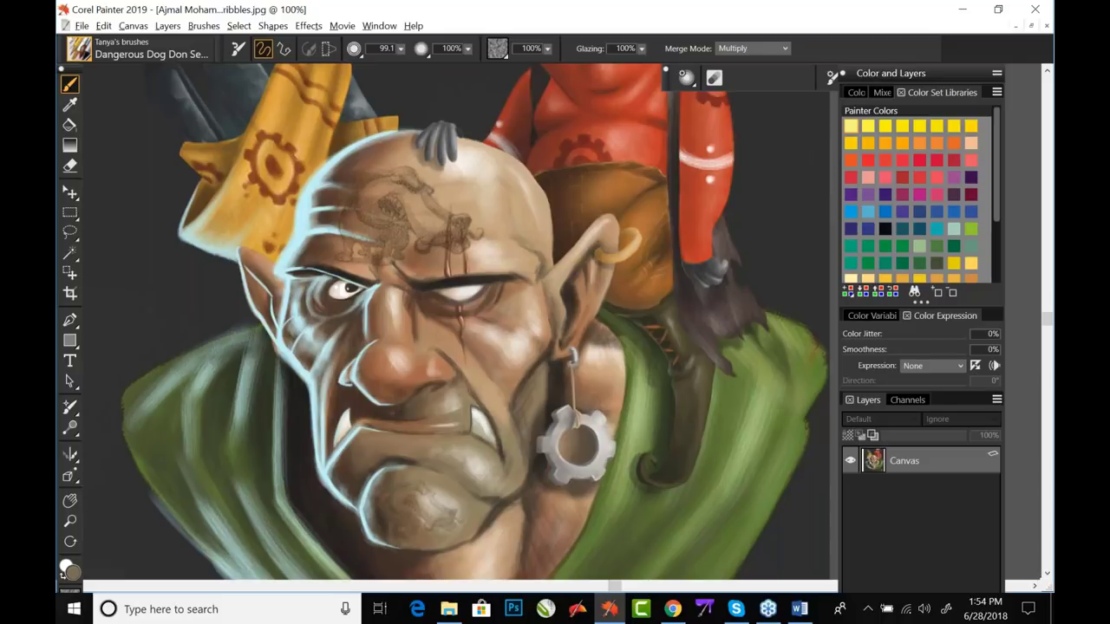
pyautogui.click(427, 509)
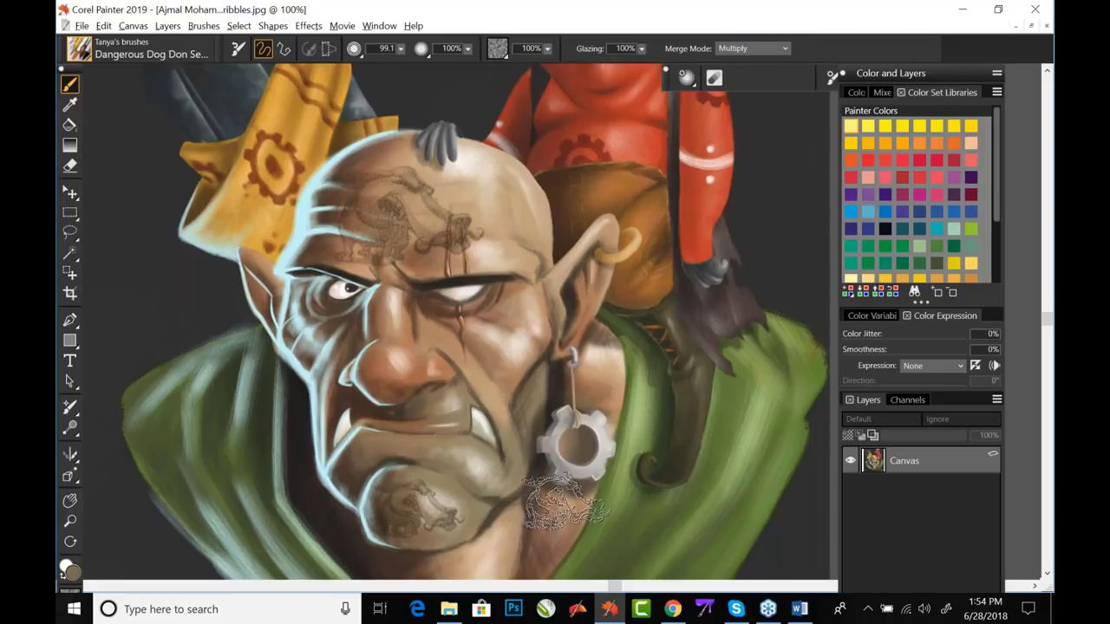
# - Examine the stamped dog tattoos on the chin and forehead at 200% magnification
pyautogui.scroll(-5, 569, 496)
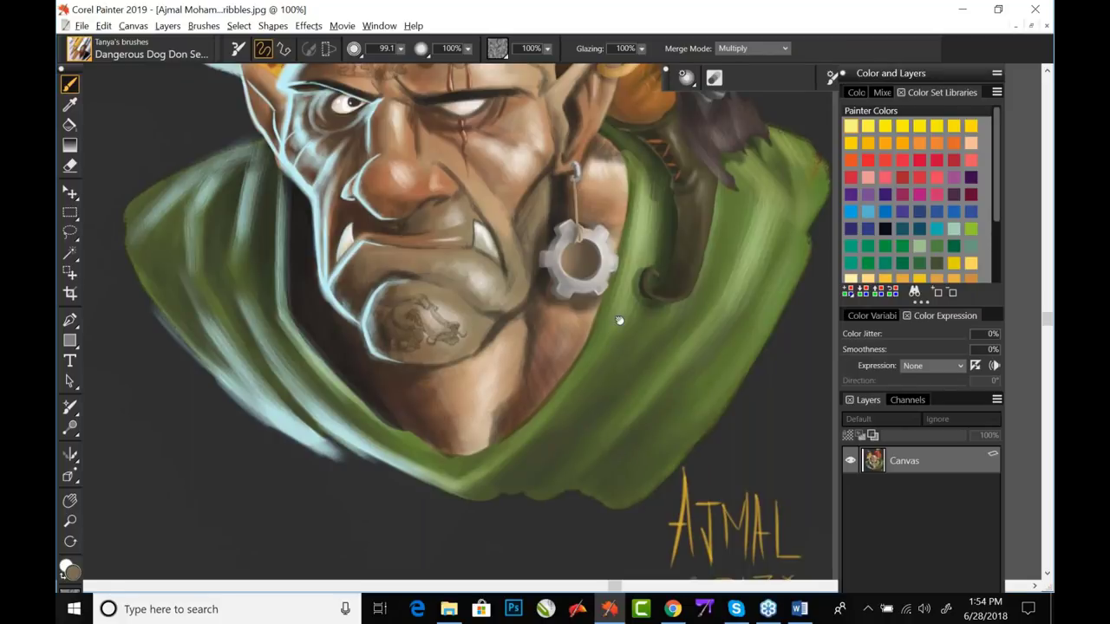
pyautogui.scroll(5, 619, 355)
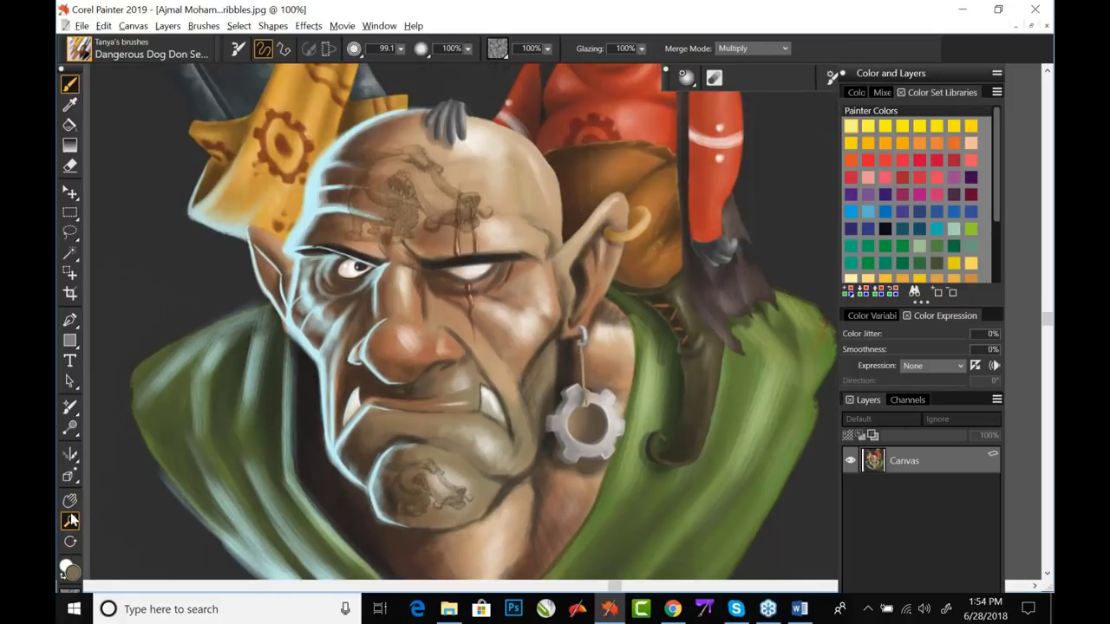
pyautogui.click(70, 520)
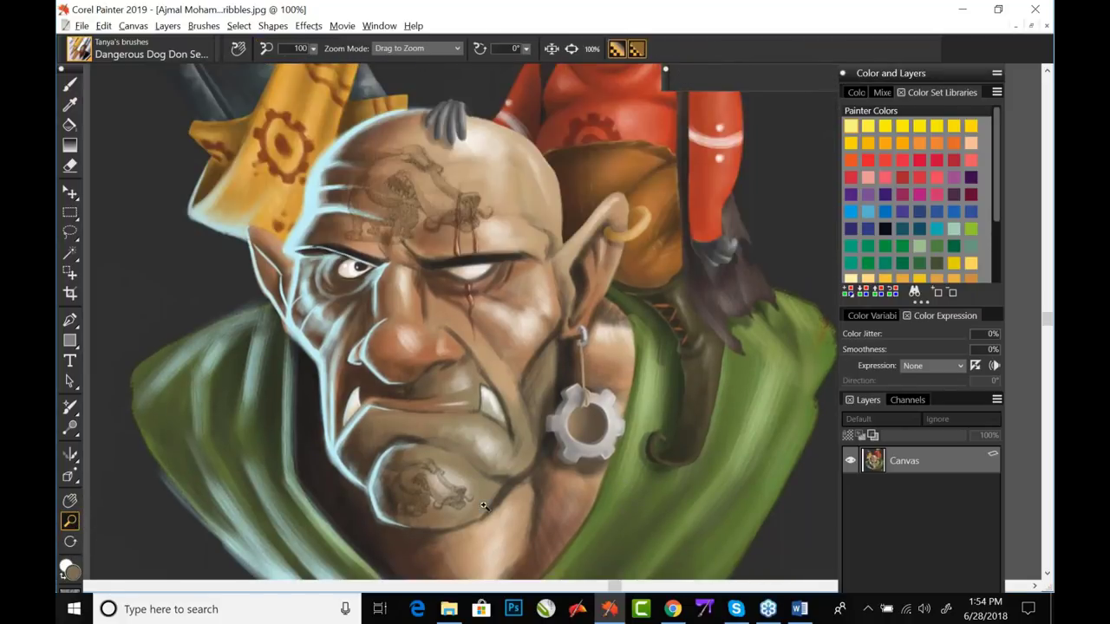
pyautogui.click(424, 507)
pyautogui.click(423, 507)
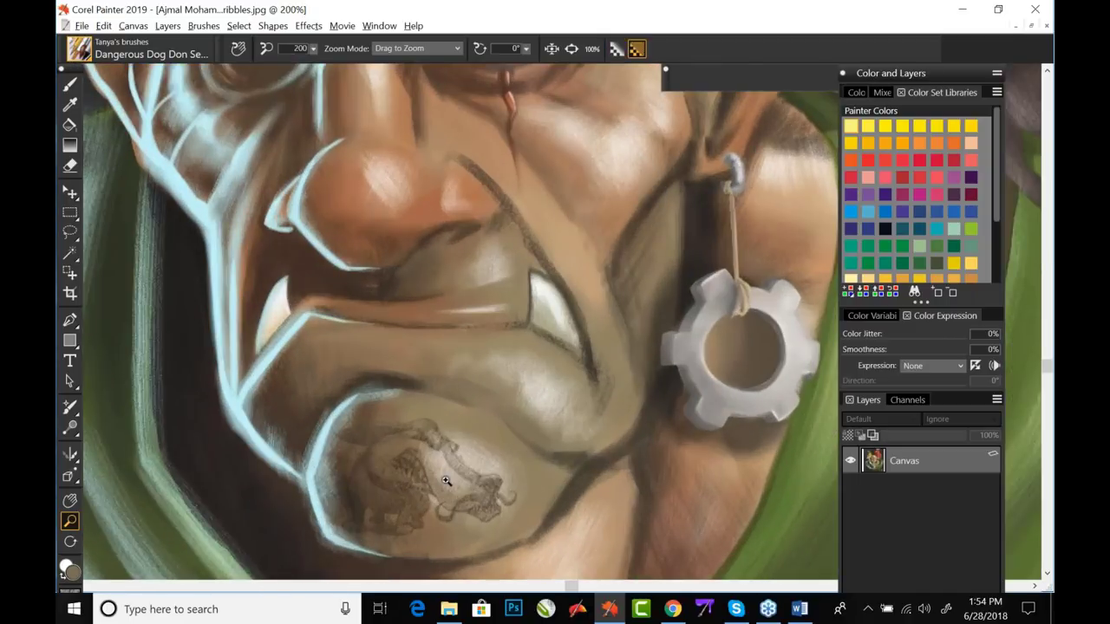
pyautogui.moveTo(579, 176); pyautogui.dragTo(449, 393)
pyautogui.press('b')
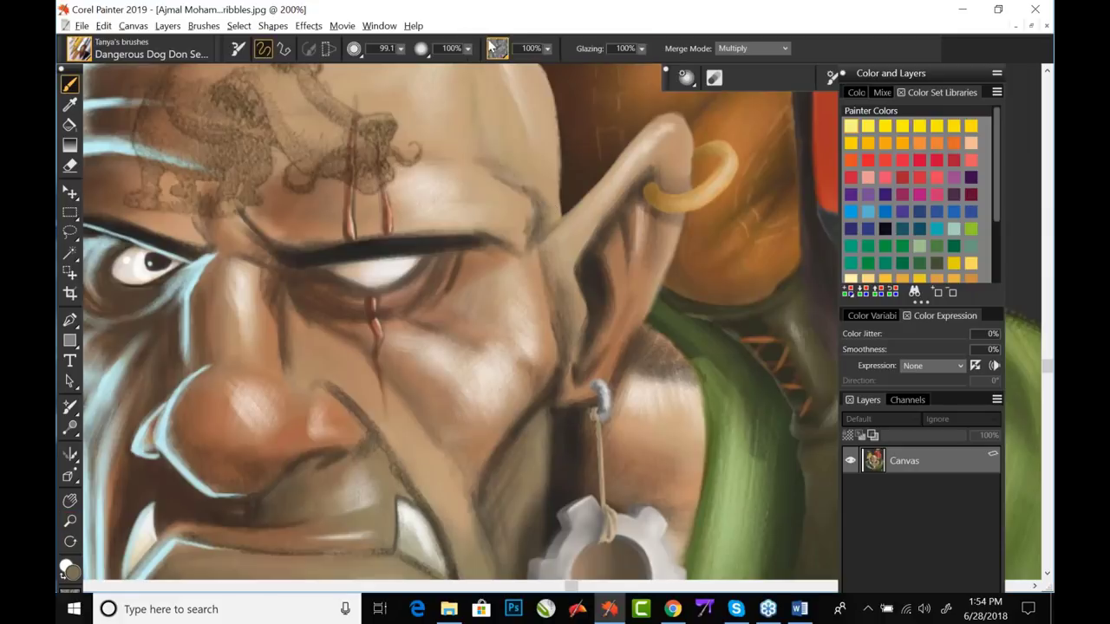
# - Switch to a coarse, blotchy paper texture, try the dog stamp on the cheek below the scarred eye, and undo the strokes
pyautogui.click(497, 49)
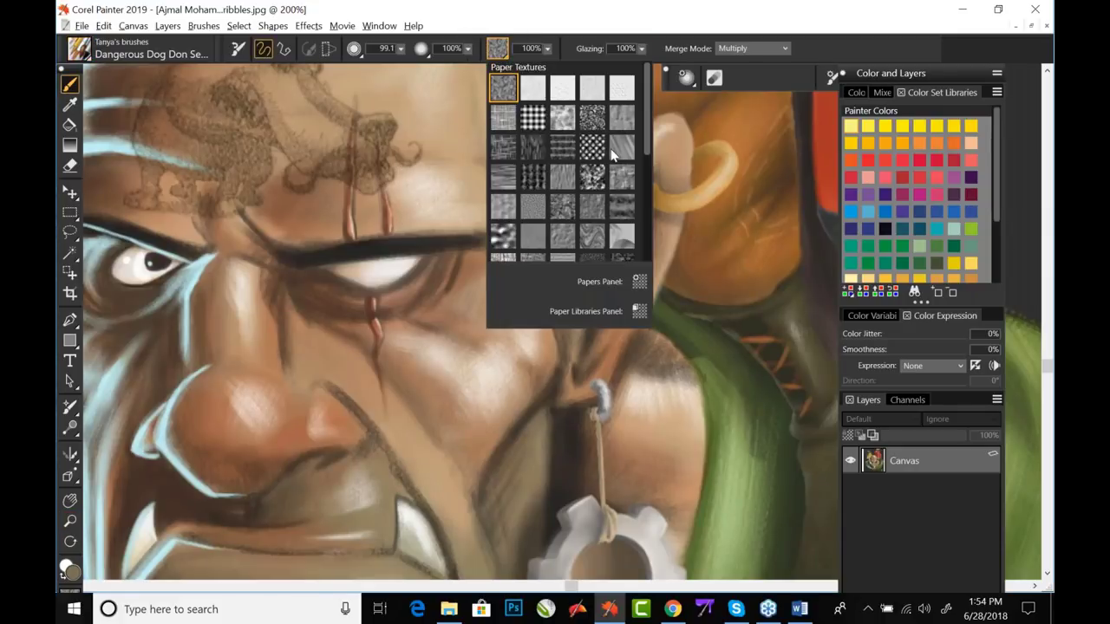
pyautogui.click(593, 176)
pyautogui.click(407, 364)
pyautogui.moveTo(364, 347)
pyautogui.mouseDown()
pyautogui.moveTo(416, 382)
pyautogui.moveTo(408, 398)
pyautogui.moveTo(503, 416)
pyautogui.mouseUp()
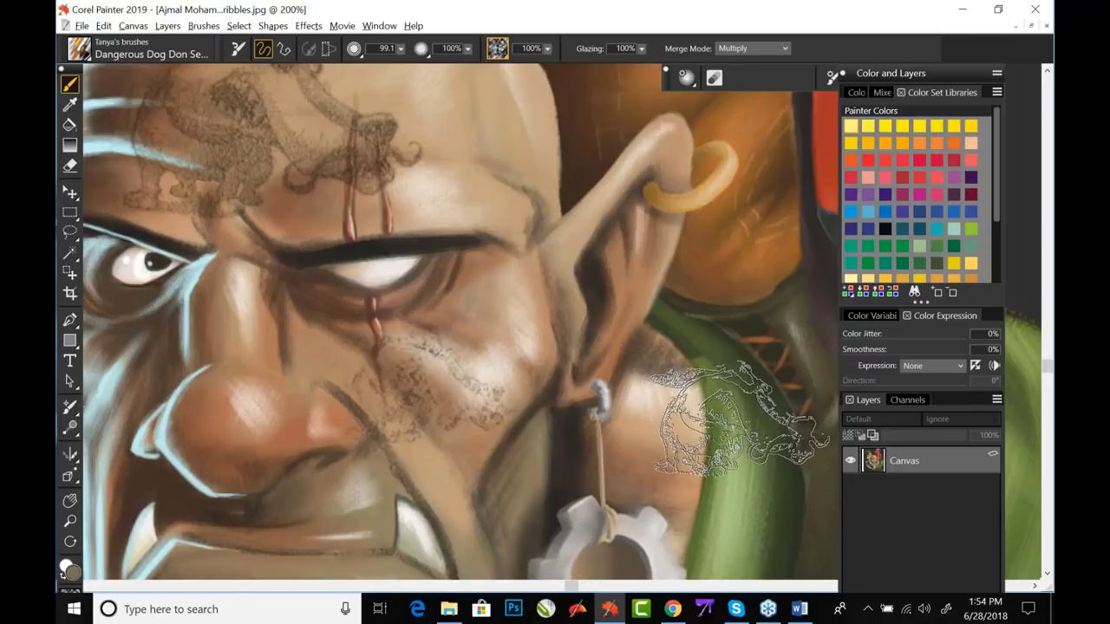
pyautogui.hotkey('ctrl', 'z')
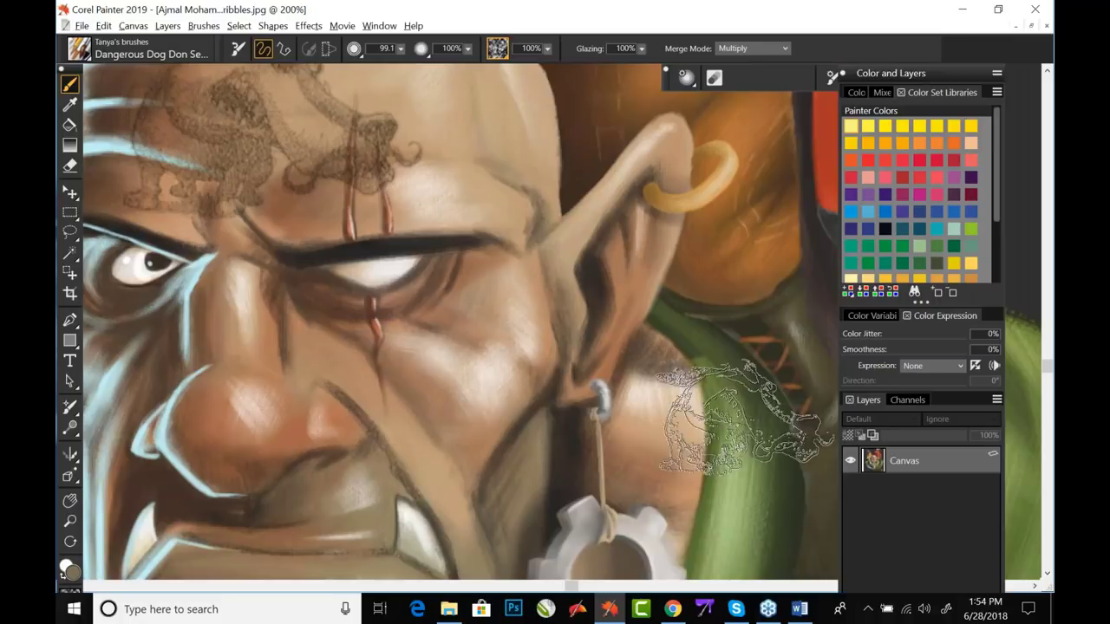
pyautogui.hotkey('ctrl', 'z')
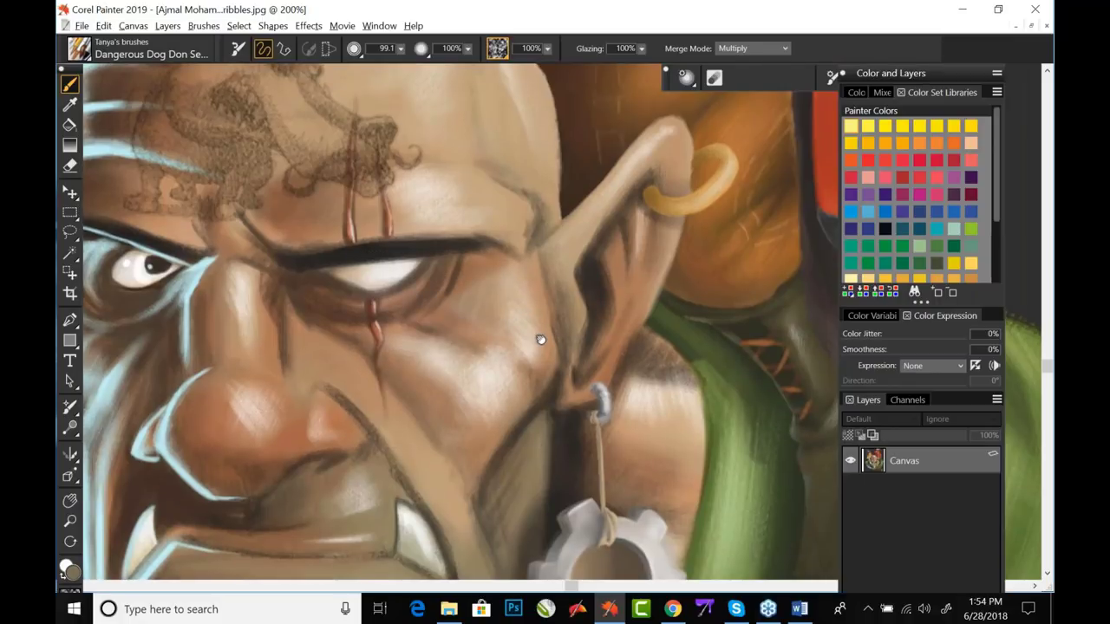
# - Inspect the forehead tattoo up close and return the painting to 100% magnification
pyautogui.moveTo(540, 339)
pyautogui.mouseDown()
pyautogui.moveTo(682, 413)
pyautogui.moveTo(695, 492)
pyautogui.mouseUp()
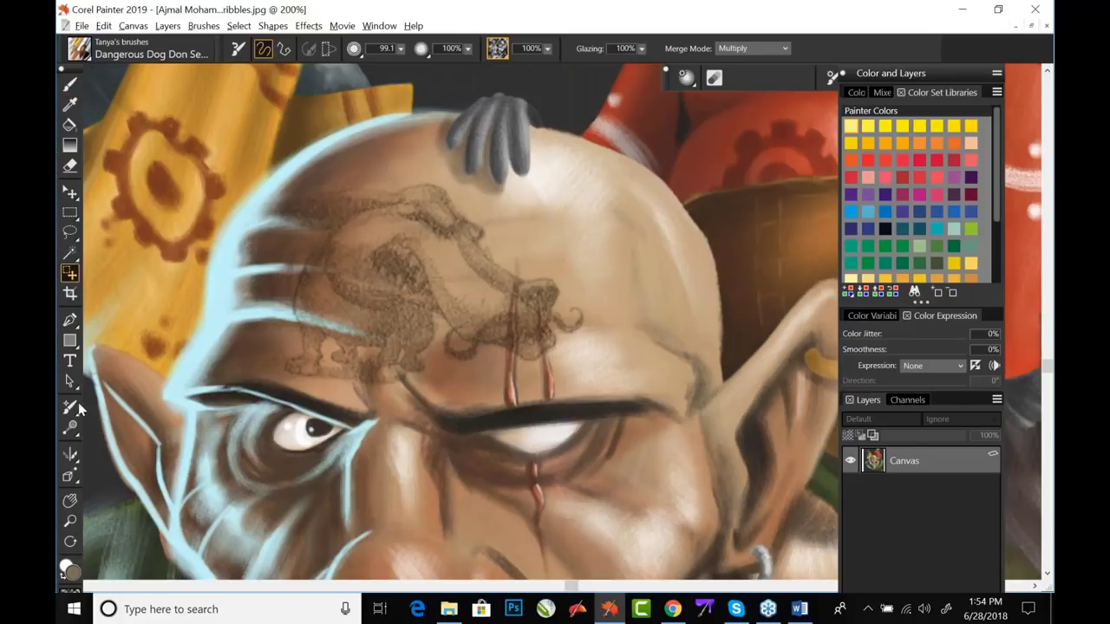
pyautogui.click(70, 521)
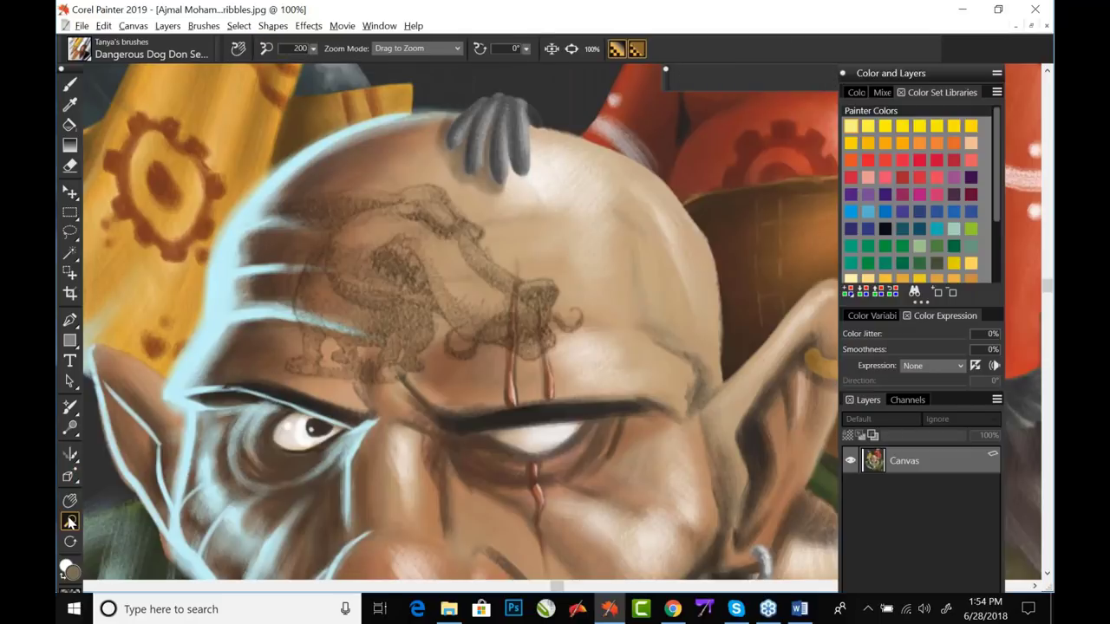
pyautogui.keyDown('alt'); pyautogui.click(198, 247); pyautogui.keyUp('alt')
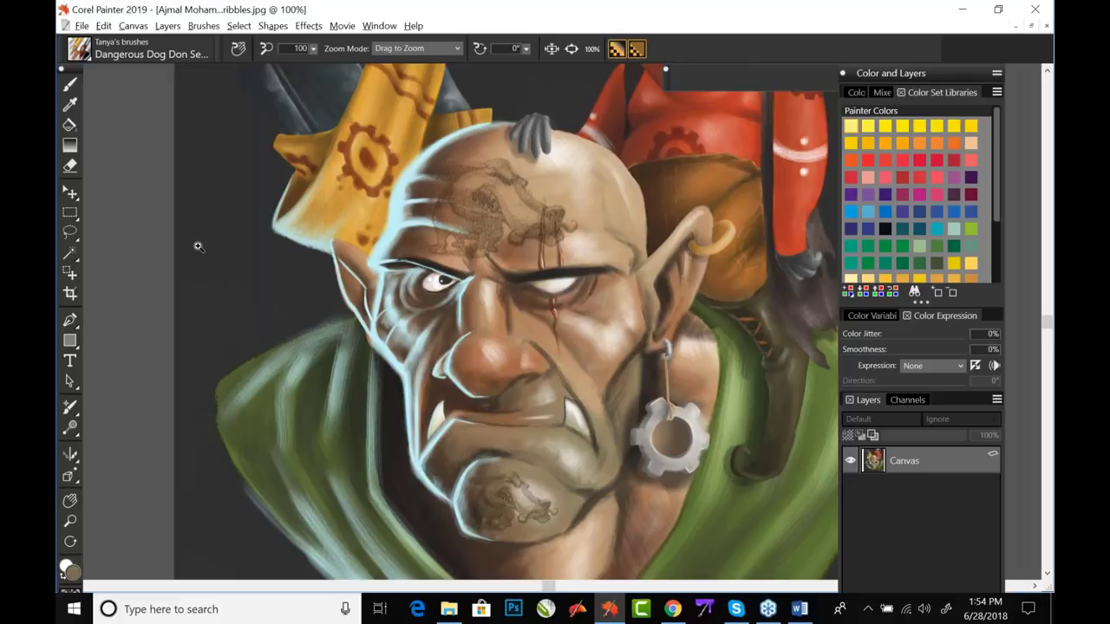
# - Browse the Painter 2019 brush library, selecting the Particles category with Flow Aurora and looking through the other categories
pyautogui.click(77, 52)
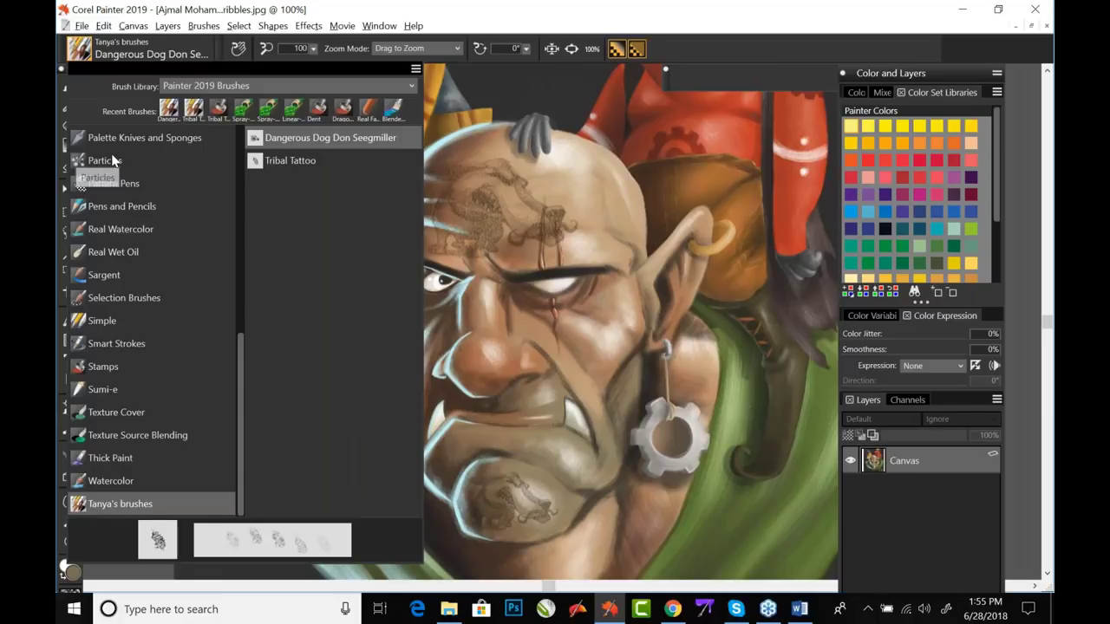
pyautogui.click(111, 160)
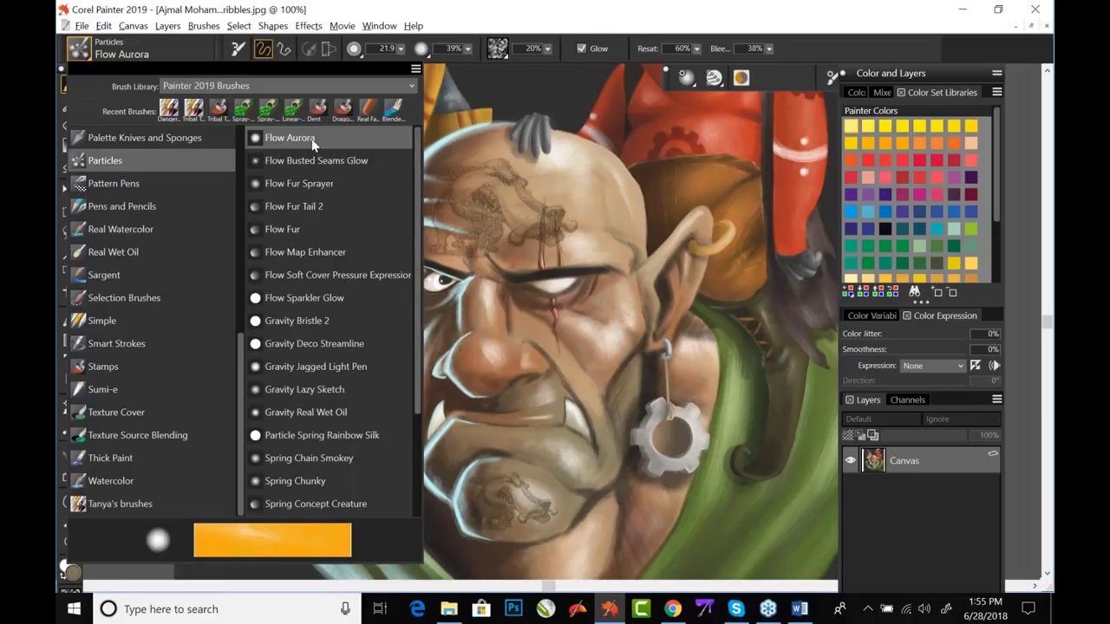
pyautogui.click(488, 15)
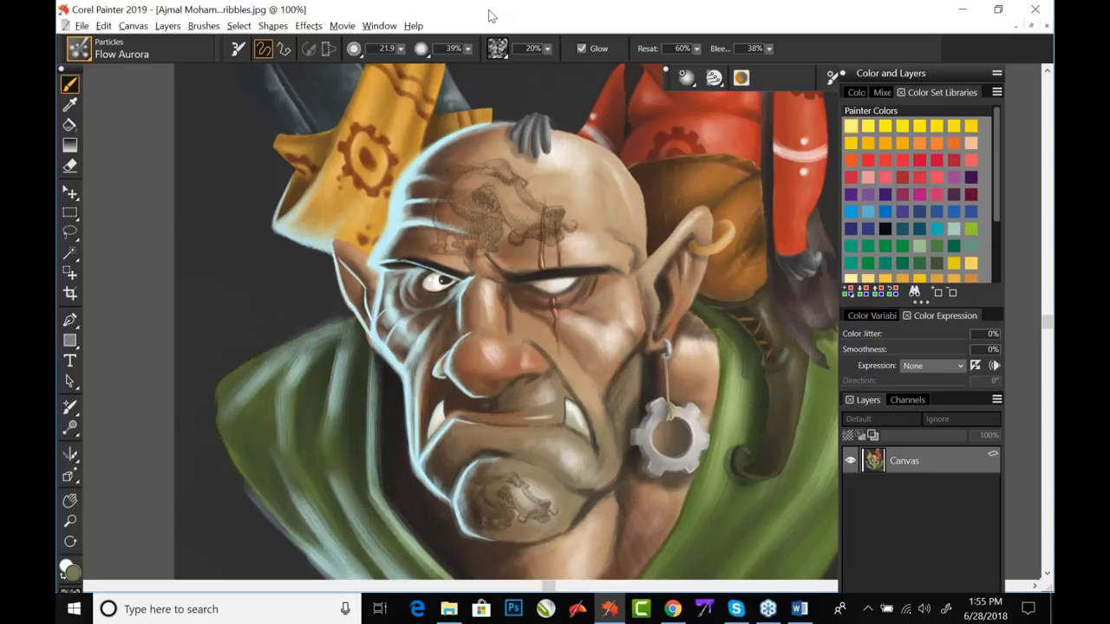
pyautogui.click(82, 52)
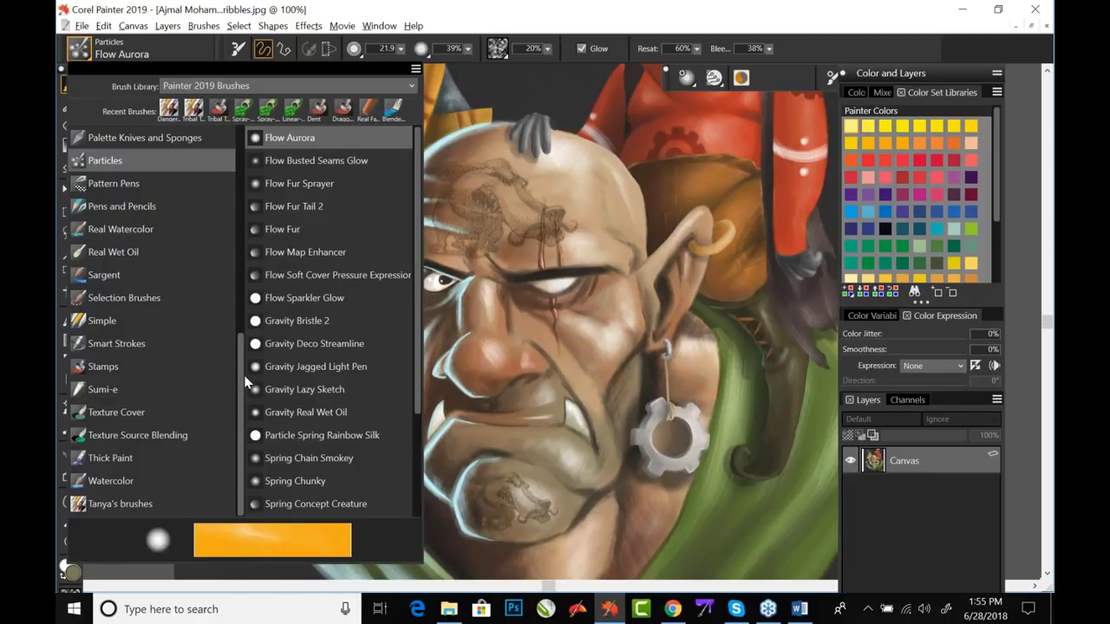
pyautogui.moveTo(244, 354); pyautogui.dragTo(260, 204)
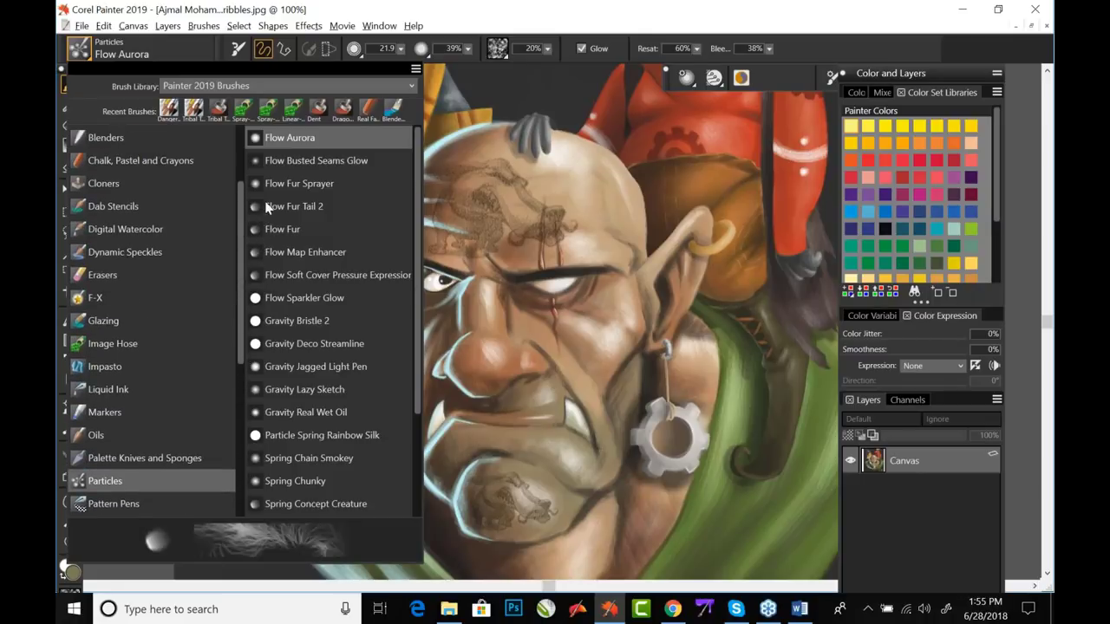
# - Switch to Chrome and open painterfactory.com in a new tab
pyautogui.click(672, 610)
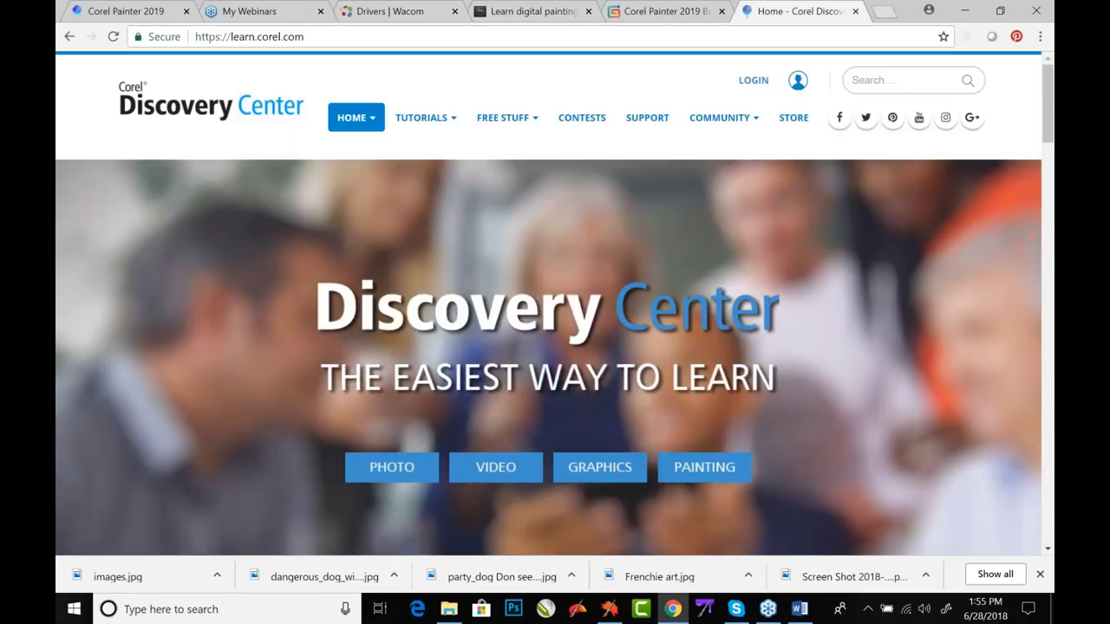
pyautogui.hotkey('ctrl', 't')
pyautogui.write('painterfacto')
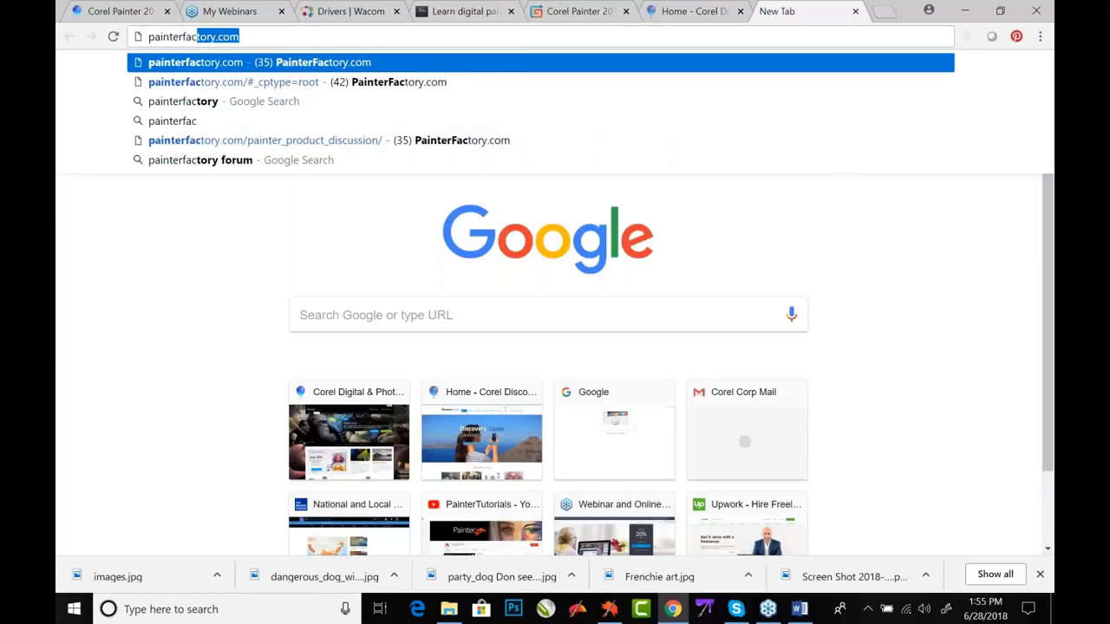
pyautogui.write('ry.co')
pyautogui.press('Return')
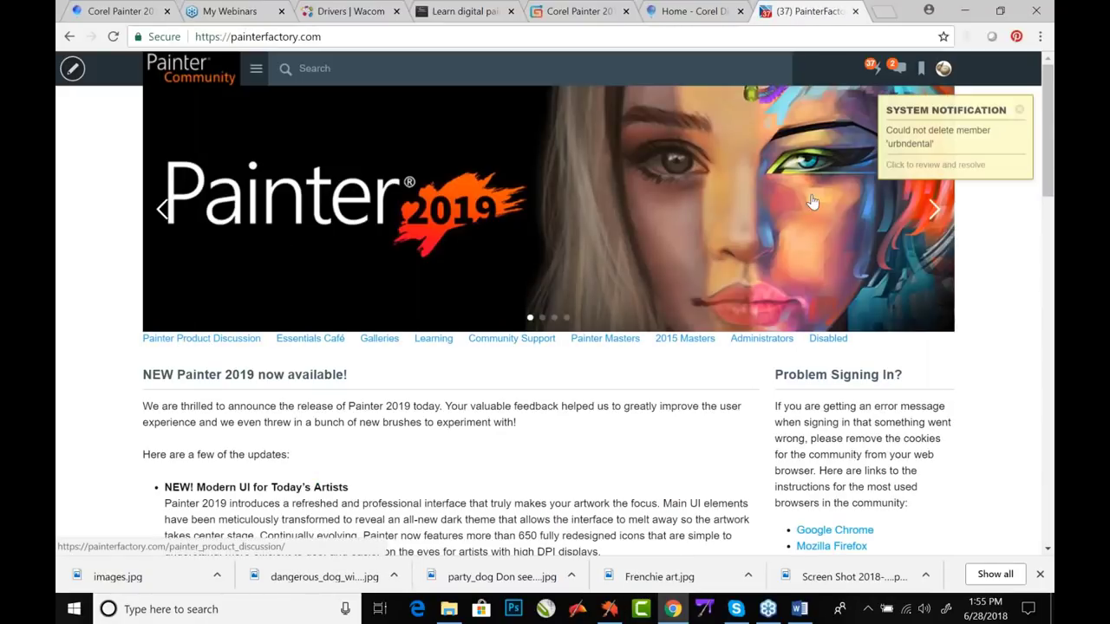
# - Dismiss the system notification and view the Painter Product Discussion thread on Painter 2019 new brushes and Windows search tips
pyautogui.click(1020, 110)
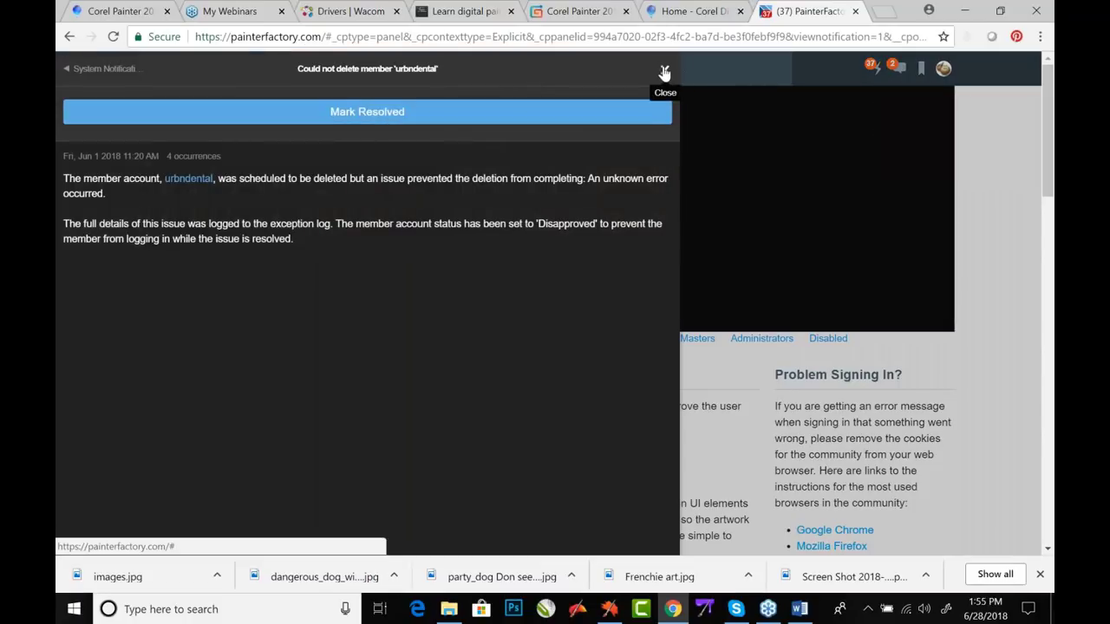
pyautogui.click(665, 69)
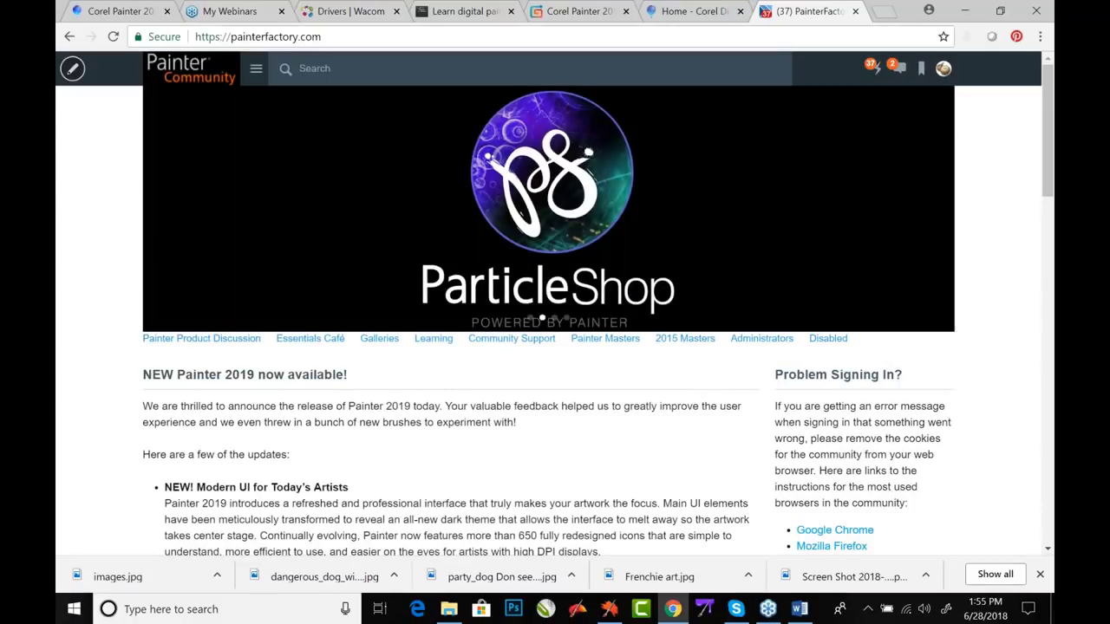
pyautogui.click(196, 339)
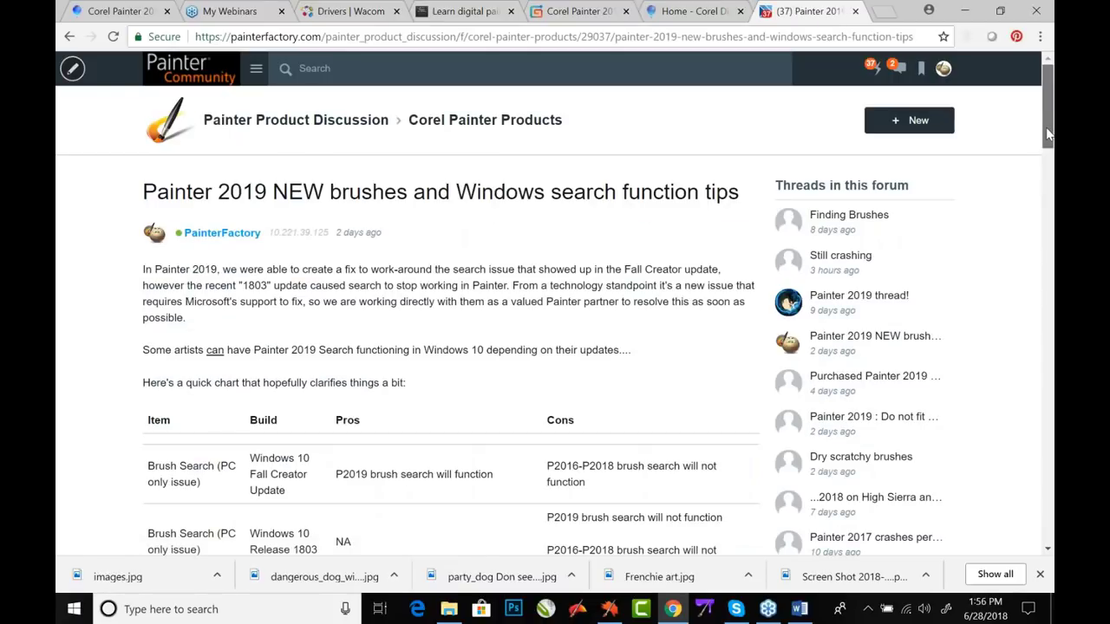
pyautogui.moveTo(1048, 132)
pyautogui.mouseDown()
pyautogui.moveTo(1050, 359)
pyautogui.moveTo(1050, 121)
pyautogui.mouseUp()
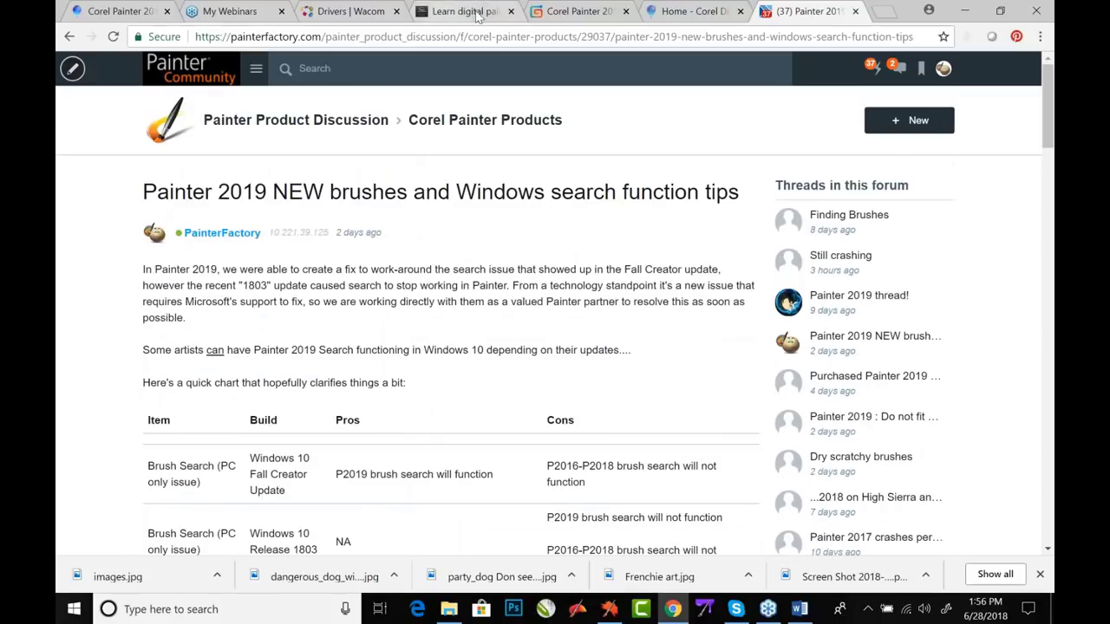
# - Open the Digital Art Gallery from the Discovery Center's community user galleries and look through the artwork, revisiting the Painter forum thread
pyautogui.click(675, 12)
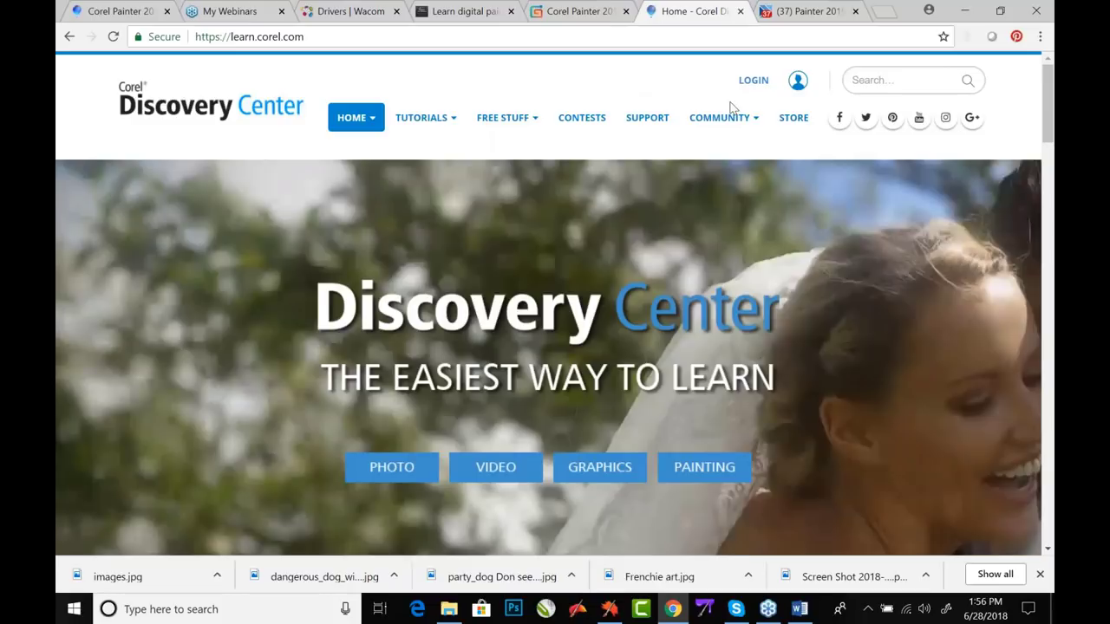
pyautogui.moveTo(733, 119)
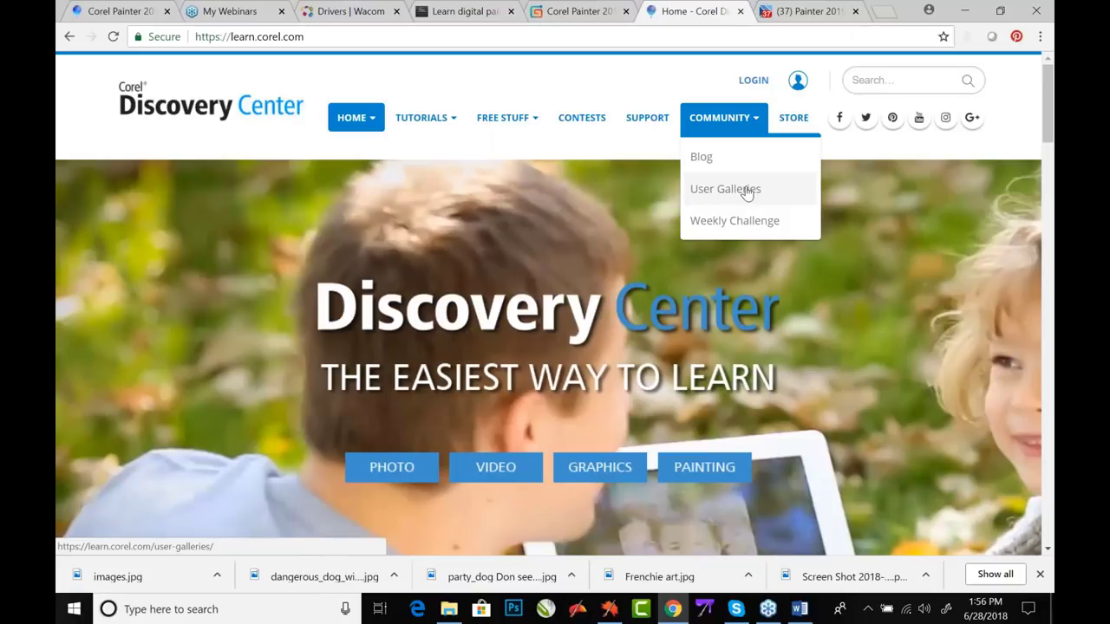
pyautogui.click(745, 191)
pyautogui.scroll(-1, 1051, 125)
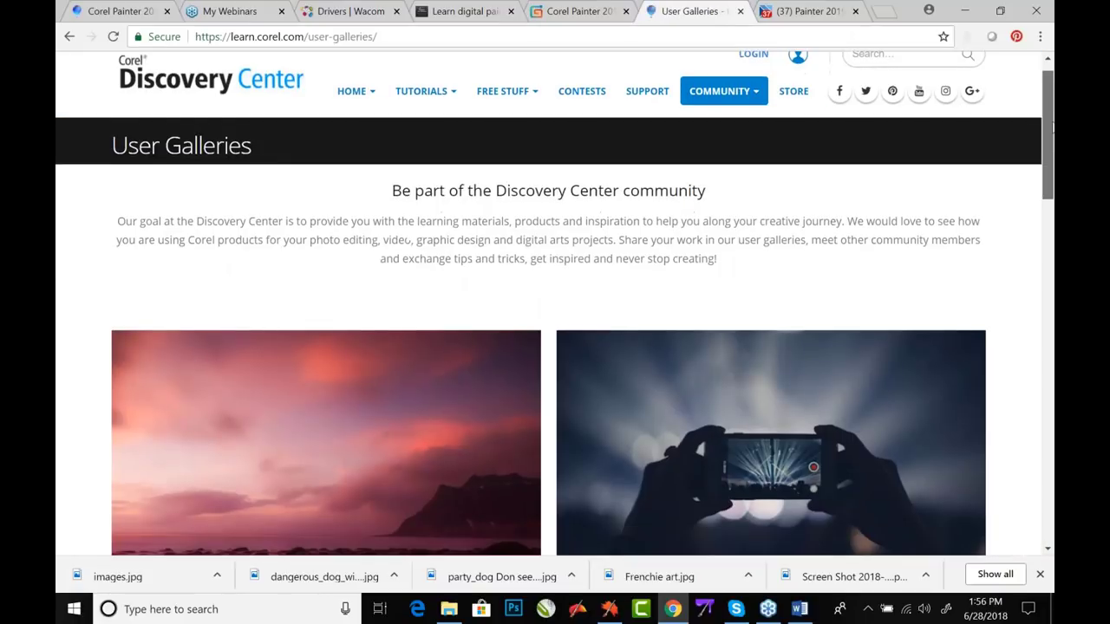
pyautogui.moveTo(1051, 126); pyautogui.dragTo(1052, 355)
pyautogui.click(685, 352)
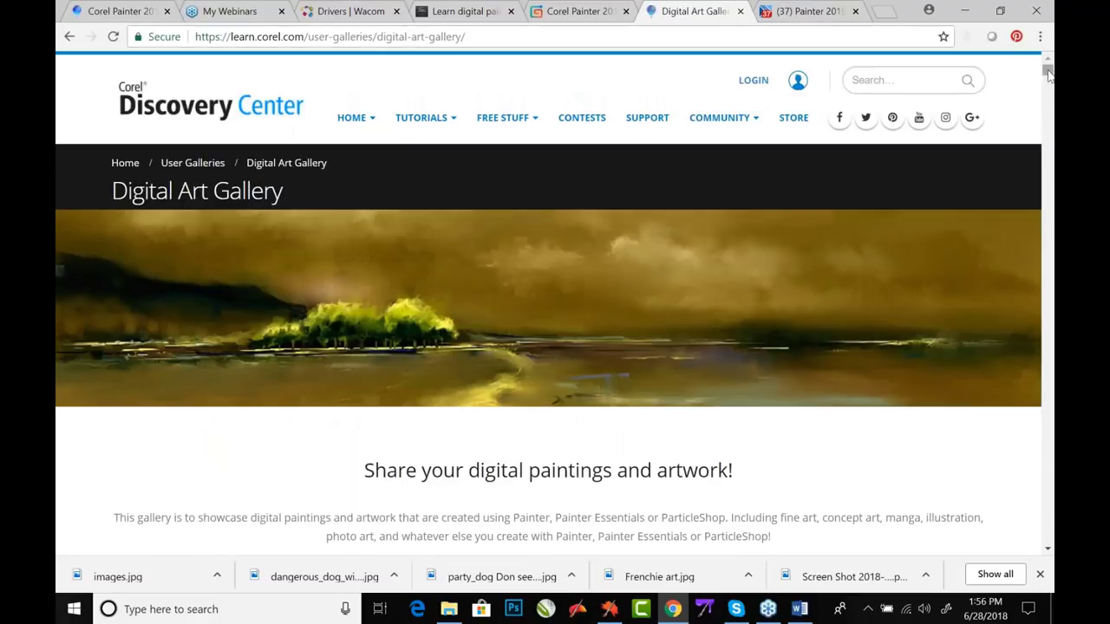
pyautogui.moveTo(1047, 76); pyautogui.dragTo(1048, 114)
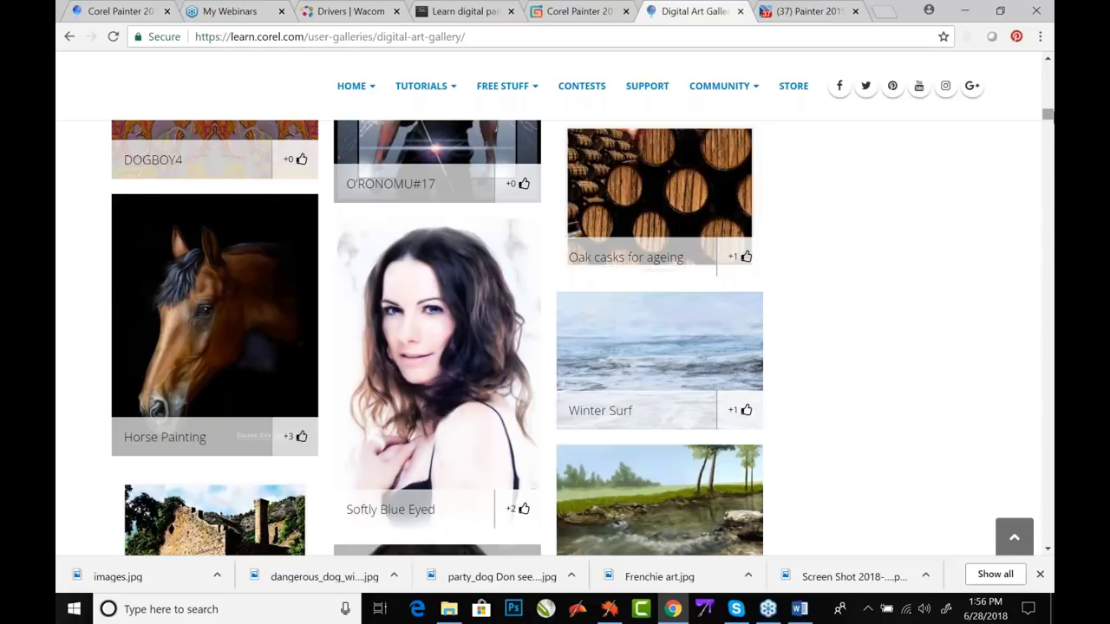
pyautogui.click(812, 11)
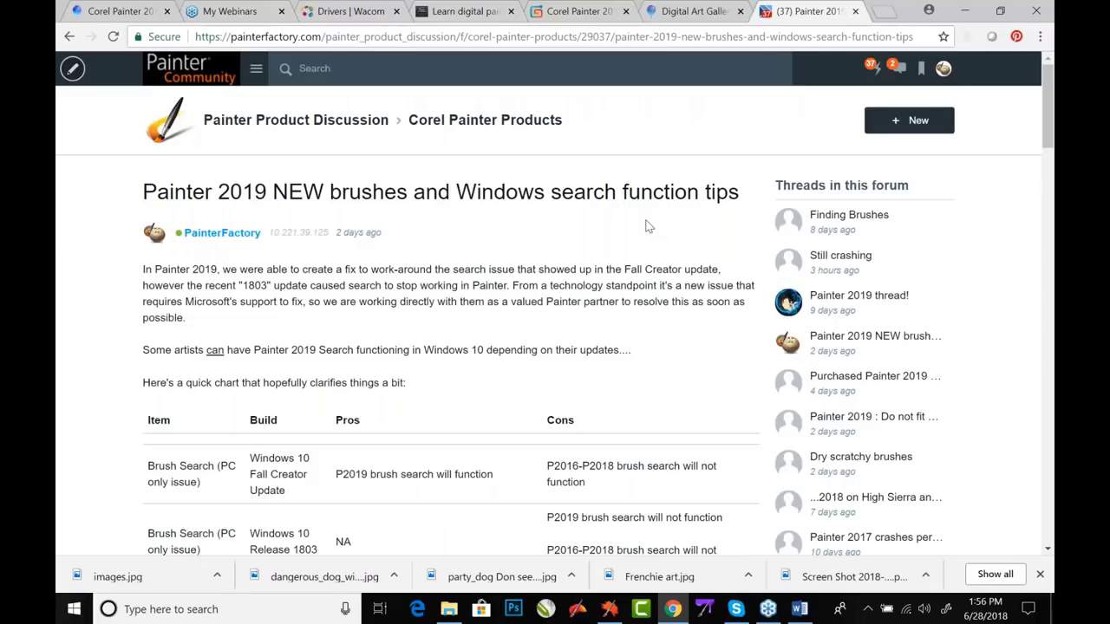
pyautogui.click(694, 10)
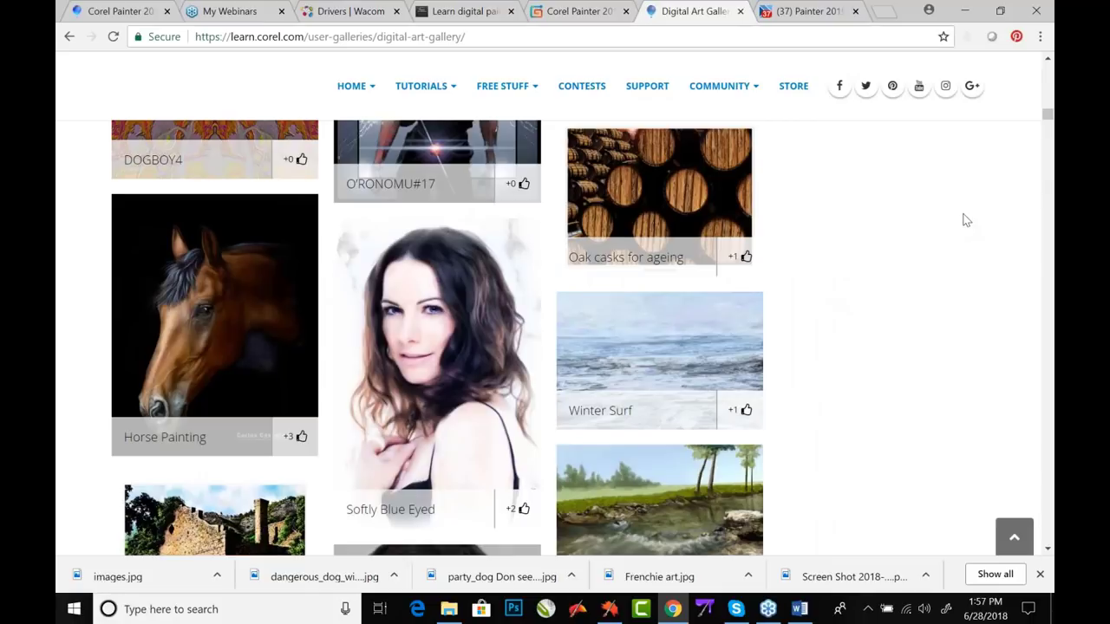
# - View the Gumroad Painter 2019 Beginner's Course page and the new courses listed on the Digital Art Academy site
pyautogui.click(572, 13)
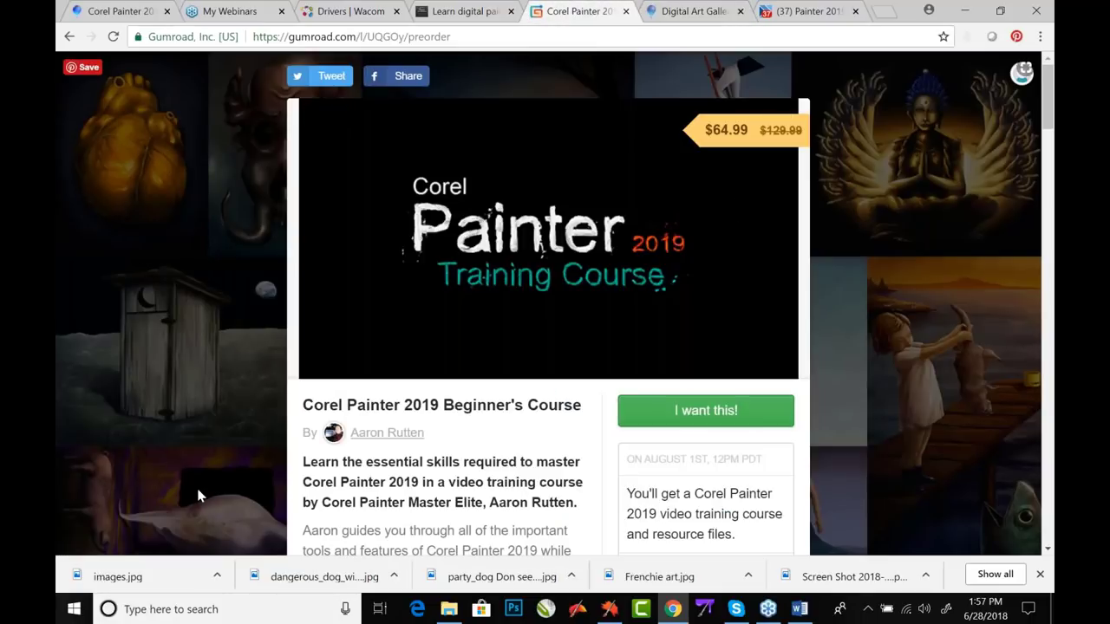
pyautogui.click(440, 12)
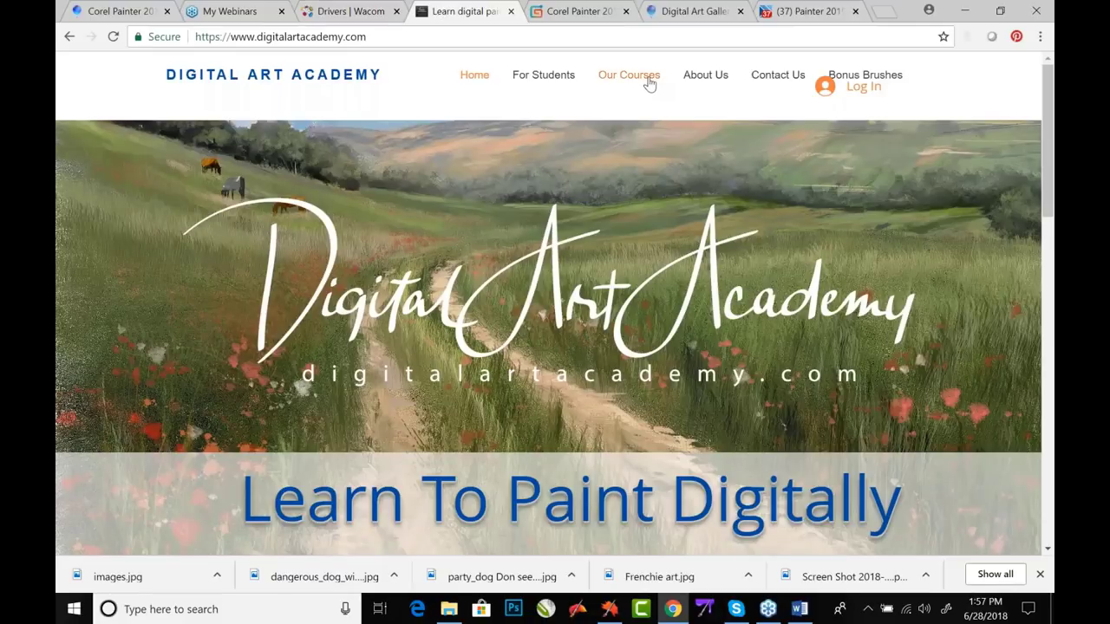
pyautogui.click(649, 83)
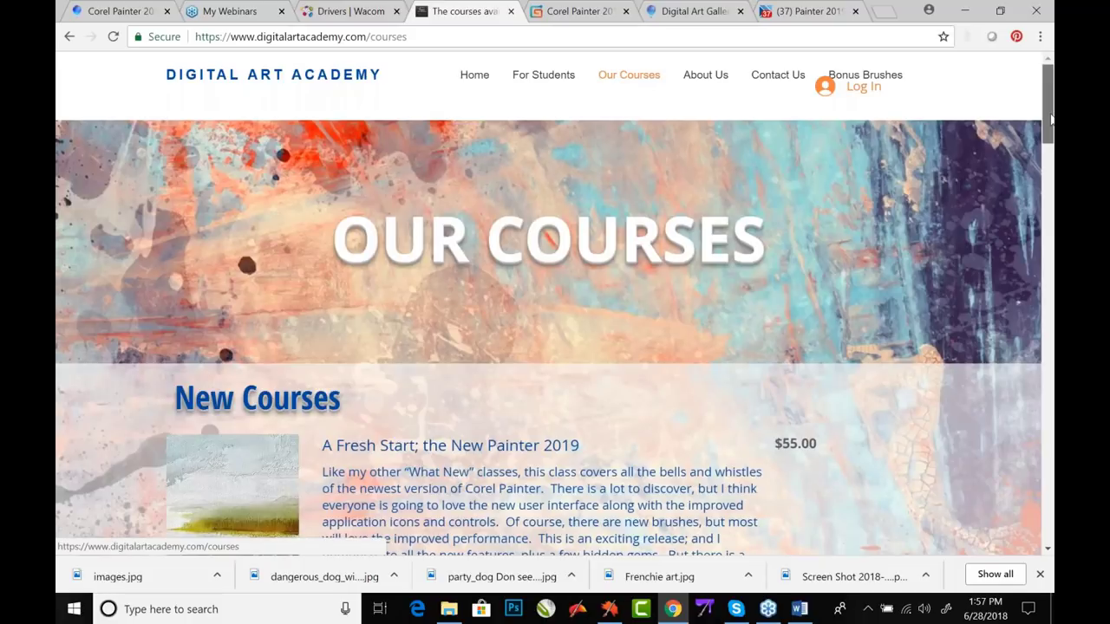
pyautogui.moveTo(1050, 120)
pyautogui.mouseDown()
pyautogui.moveTo(1049, 150)
pyautogui.moveTo(1050, 130)
pyautogui.mouseUp()
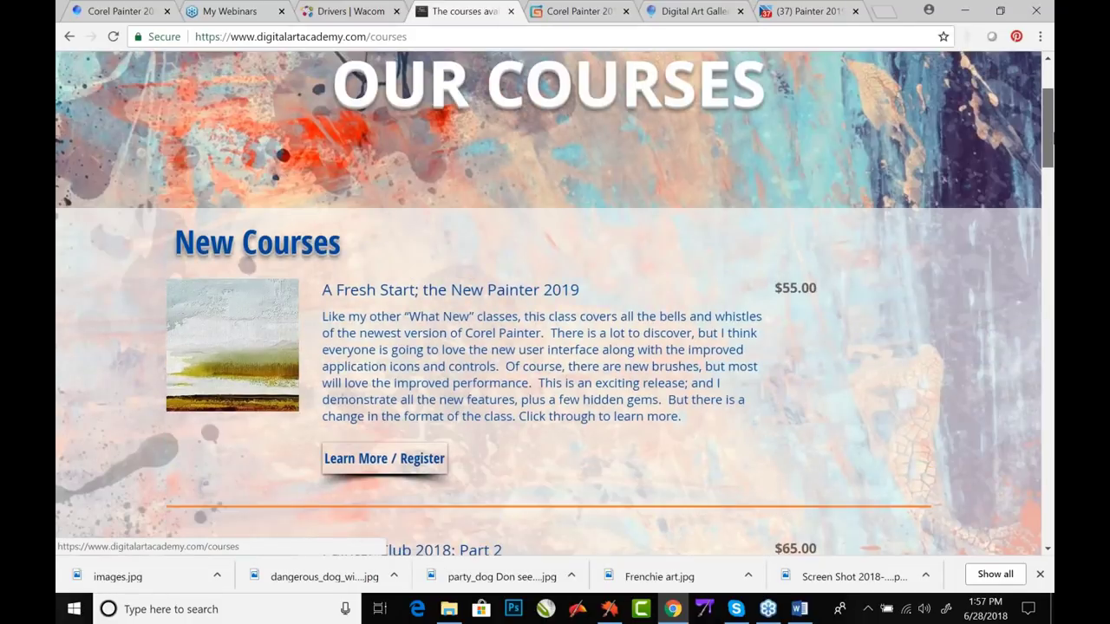
# - Check the latest drivers on Wacom's download page and view the Painter 2019 upgrade offer page
pyautogui.click(359, 10)
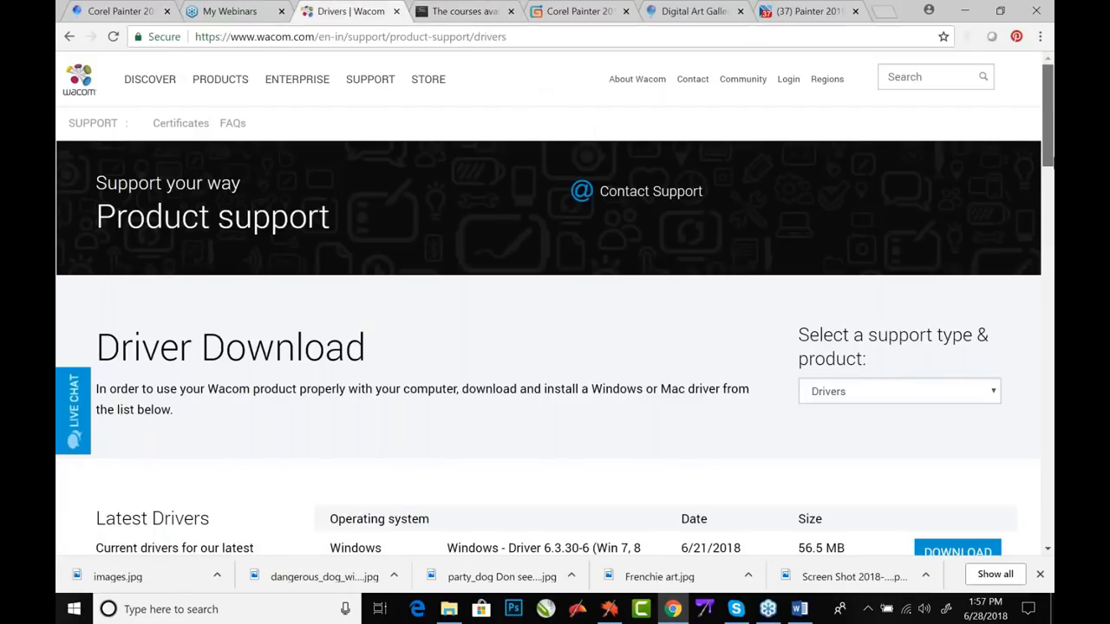
pyautogui.scroll(-2, 555, 347)
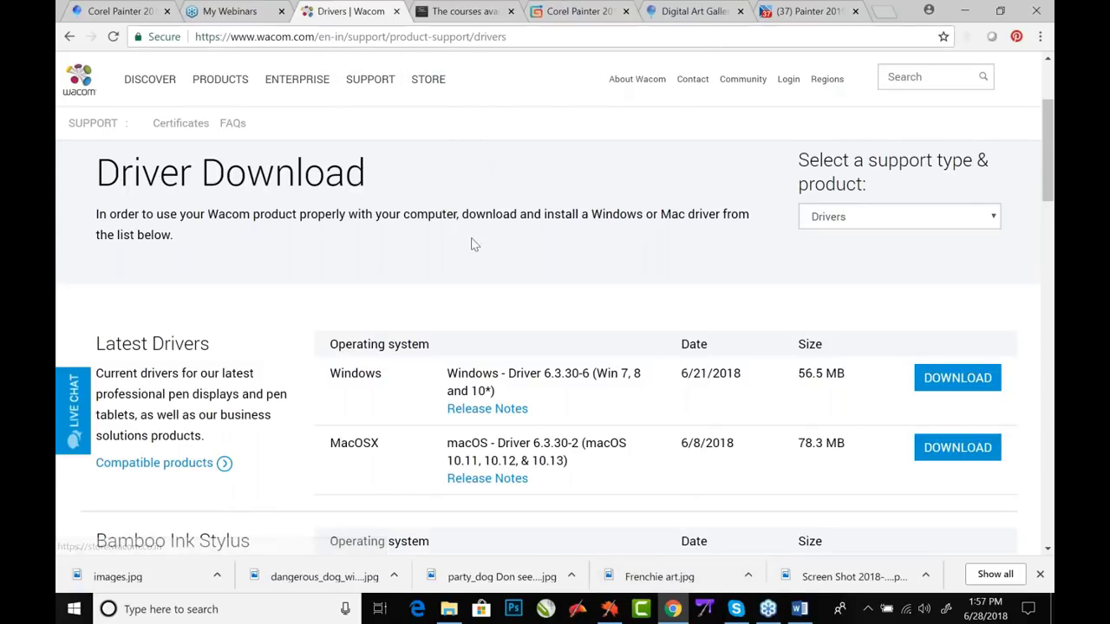
pyautogui.click(110, 15)
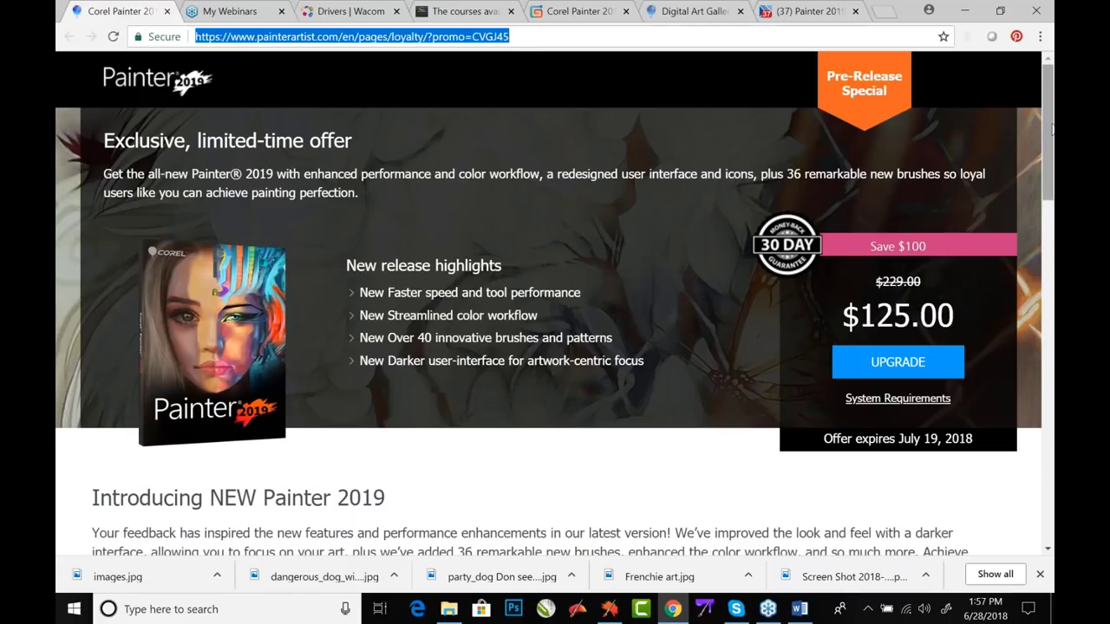
pyautogui.scroll(-1, 1051, 131)
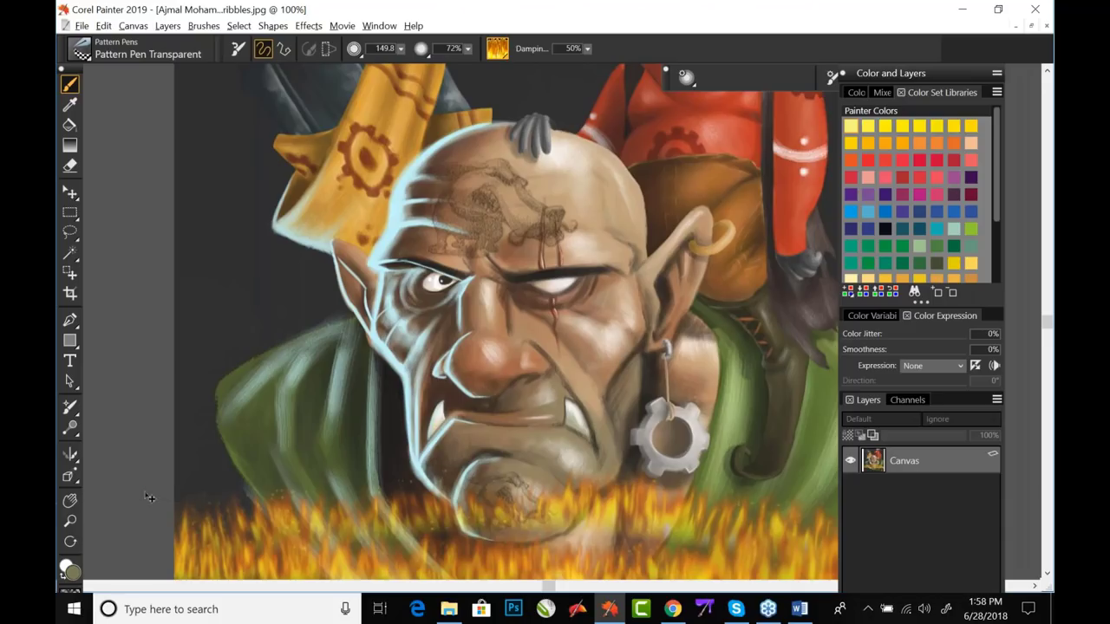
# - Paint a flame pattern across the lower part of the ogre painting with Pattern Pen Transparent at size 228
pyautogui.moveTo(139, 490)
pyautogui.mouseDown()
pyautogui.moveTo(229, 542)
pyautogui.moveTo(212, 521)
pyautogui.moveTo(939, 537)
pyautogui.mouseUp()
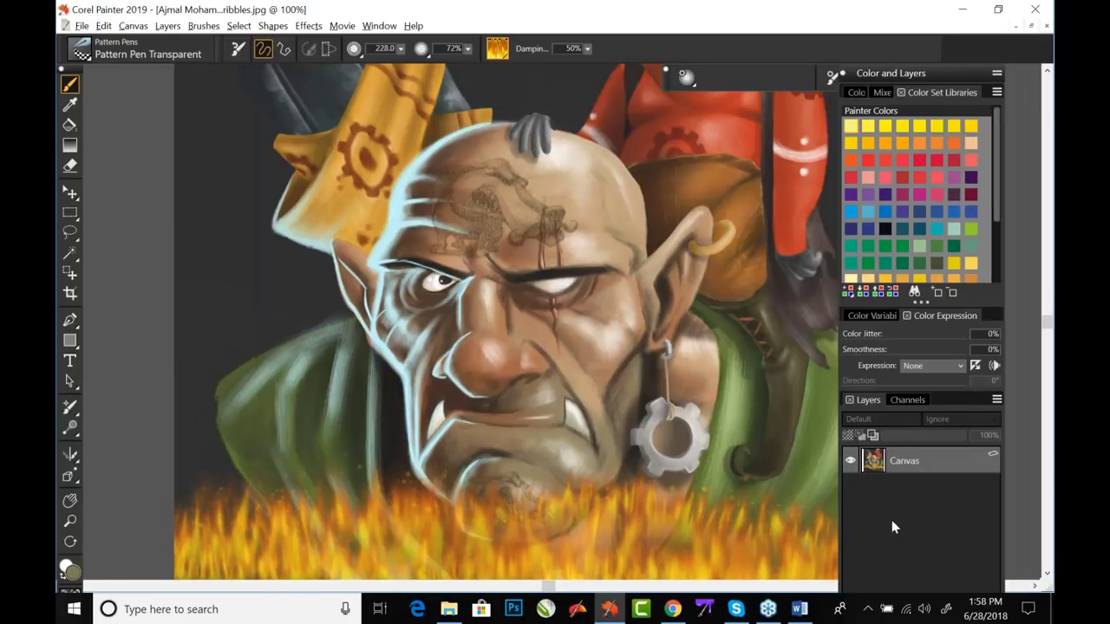
pyautogui.moveTo(186, 524)
pyautogui.mouseDown()
pyautogui.moveTo(261, 555)
pyautogui.moveTo(503, 568)
pyautogui.mouseUp()
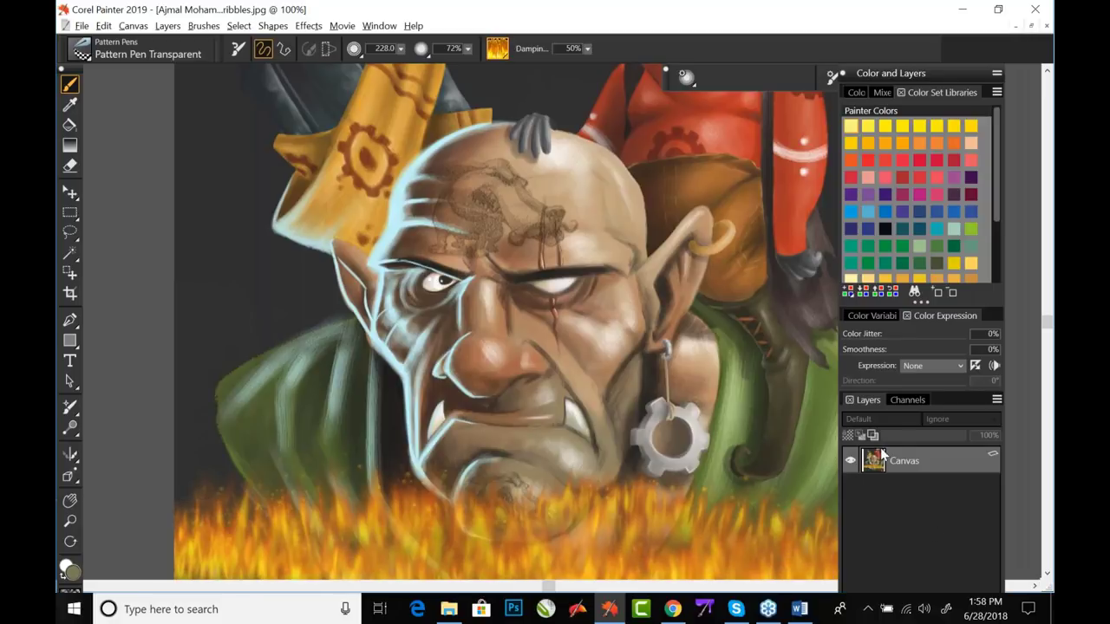
# - Choose the gray cracked-wall pattern, paint it into the dark background at both sides of the characters, and move the floating brush palette clear
pyautogui.click(499, 50)
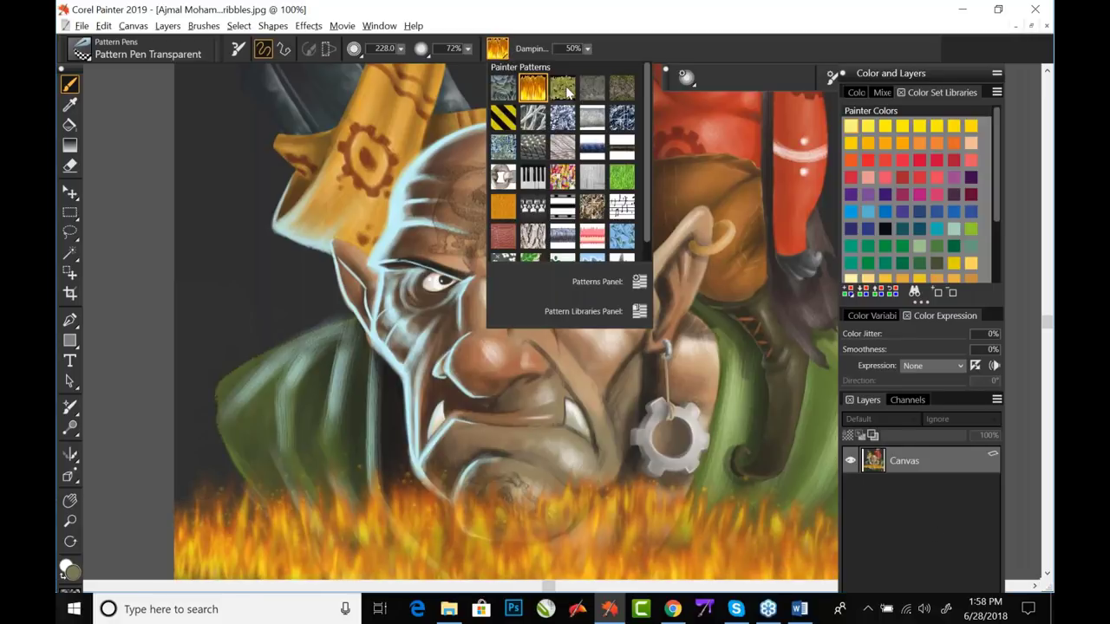
pyautogui.click(596, 92)
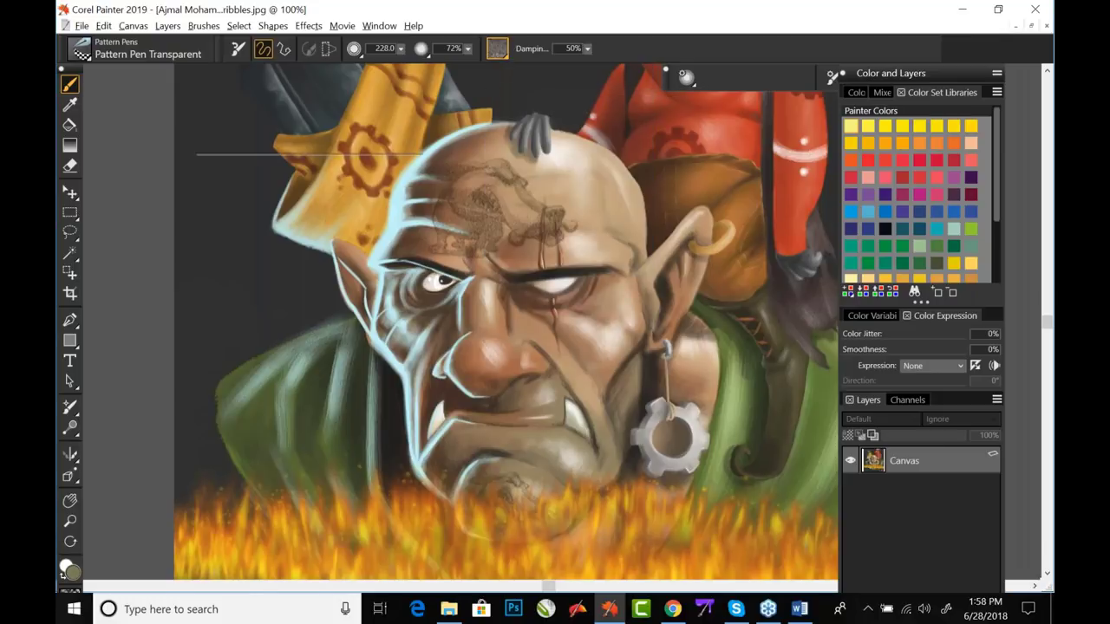
pyautogui.moveTo(195, 91); pyautogui.dragTo(195, 495)
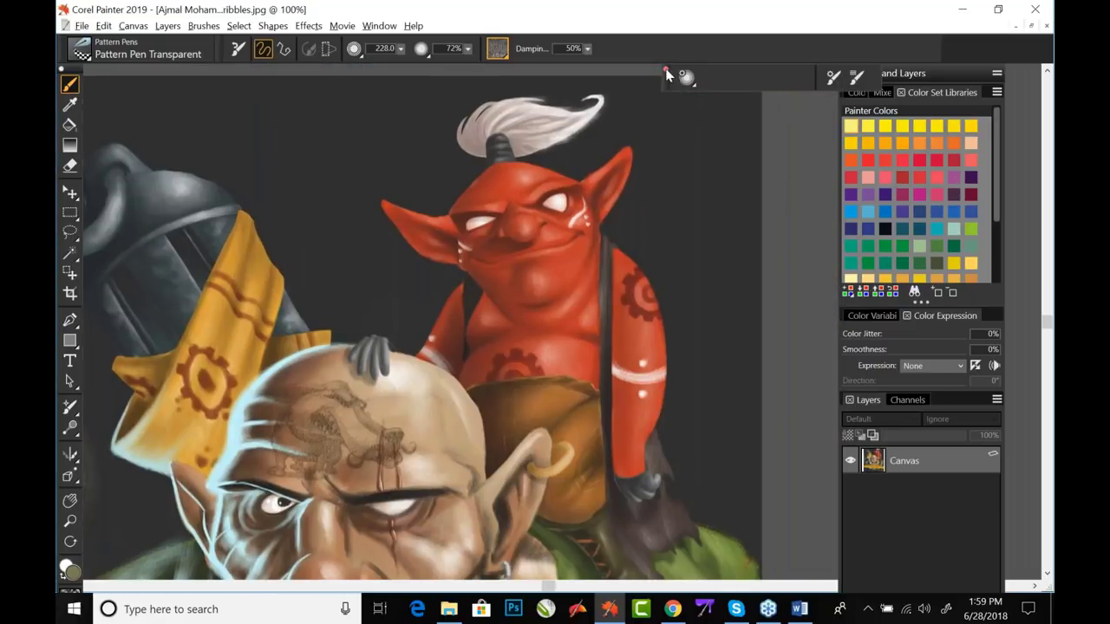
pyautogui.moveTo(666, 67)
pyautogui.mouseDown()
pyautogui.moveTo(665, 83)
pyautogui.moveTo(680, 58)
pyautogui.moveTo(636, 58)
pyautogui.mouseUp()
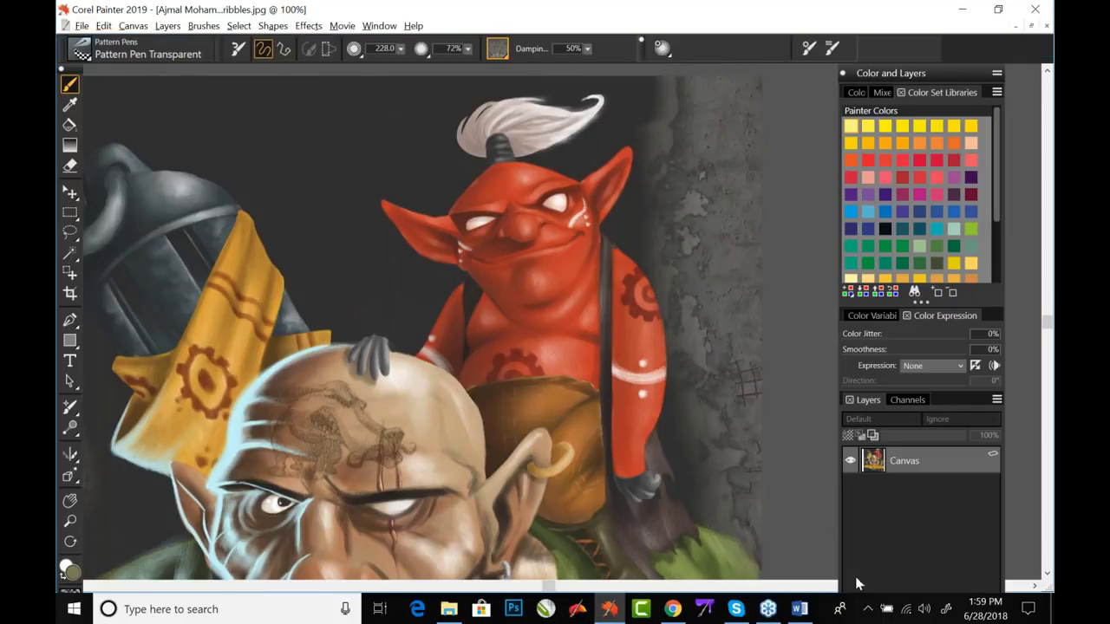
pyautogui.moveTo(401, 388)
pyautogui.mouseDown()
pyautogui.moveTo(466, 463)
pyautogui.moveTo(497, 318)
pyautogui.moveTo(470, 137)
pyautogui.moveTo(612, 401)
pyautogui.moveTo(566, 434)
pyautogui.moveTo(586, 466)
pyautogui.moveTo(570, 468)
pyautogui.mouseUp()
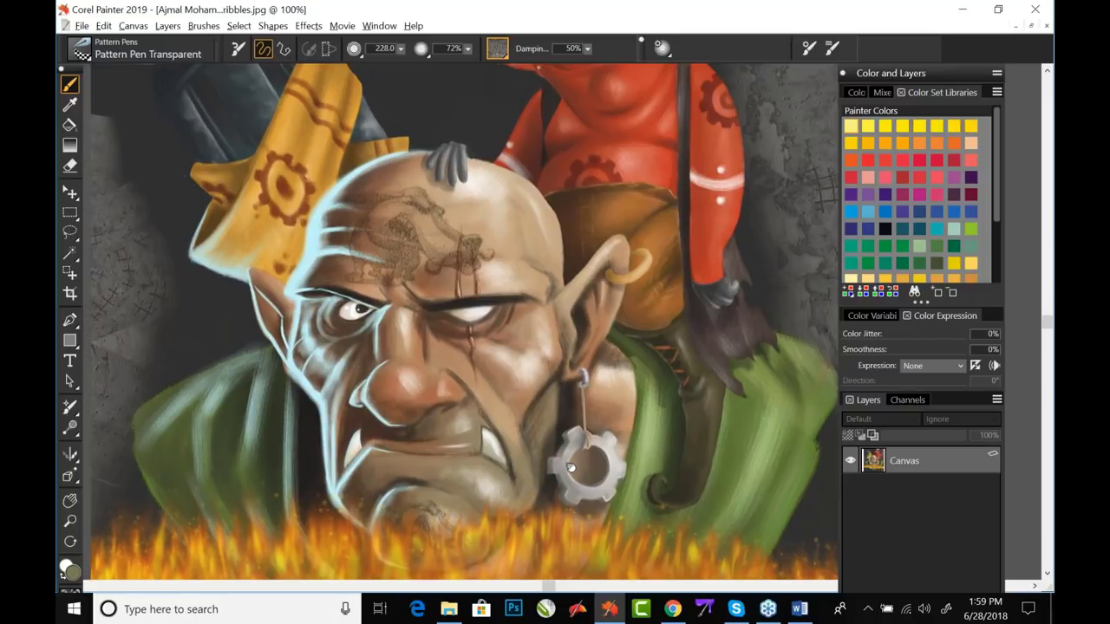
# - Show the color wheel and pick a muted pinkish red, R 122, G 86, B 98
pyautogui.click(856, 92)
pyautogui.moveTo(958, 129)
pyautogui.mouseDown()
pyautogui.moveTo(899, 117)
pyautogui.moveTo(863, 143)
pyautogui.moveTo(855, 166)
pyautogui.mouseUp()
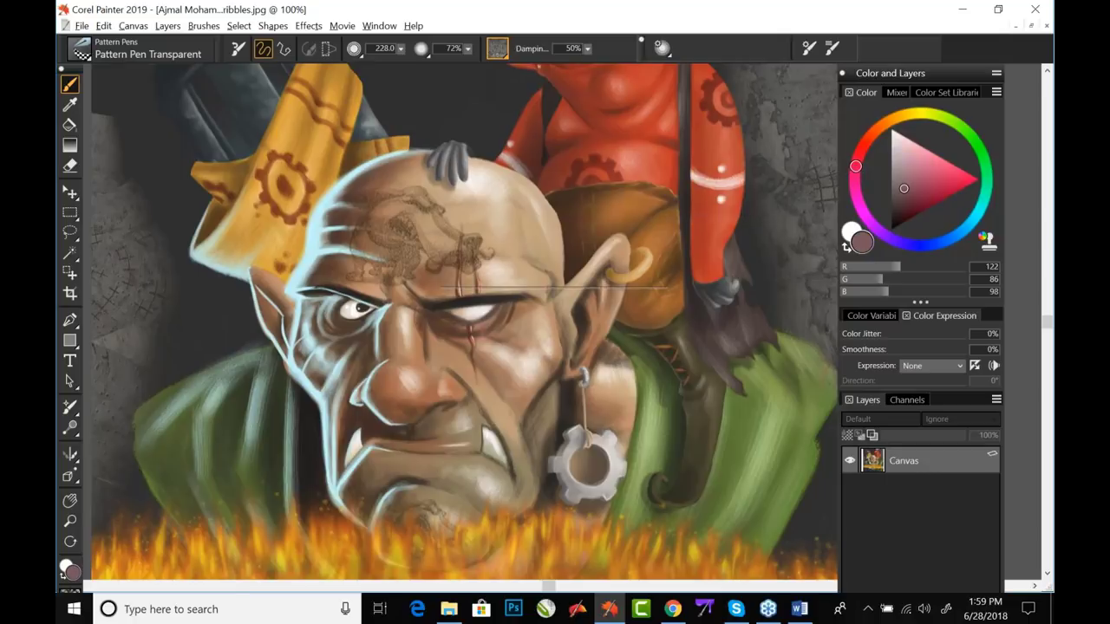
# - Show the color wheel over the canvas and switch the brush's pattern to Fire
pyautogui.hotkey('ctrl', 'alt', '1')
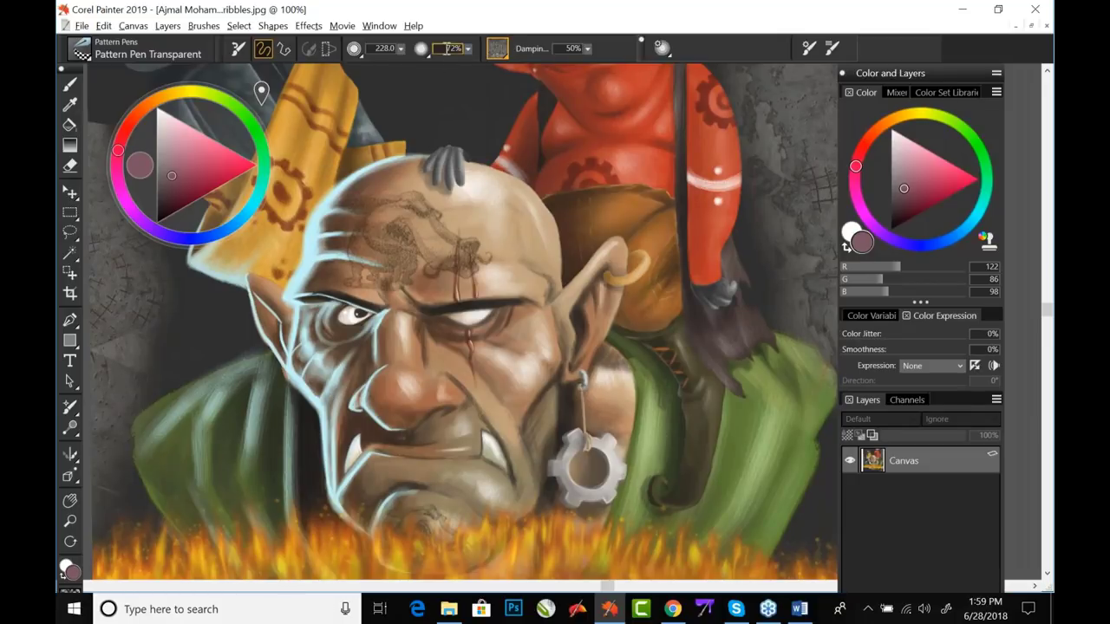
pyautogui.click(498, 51)
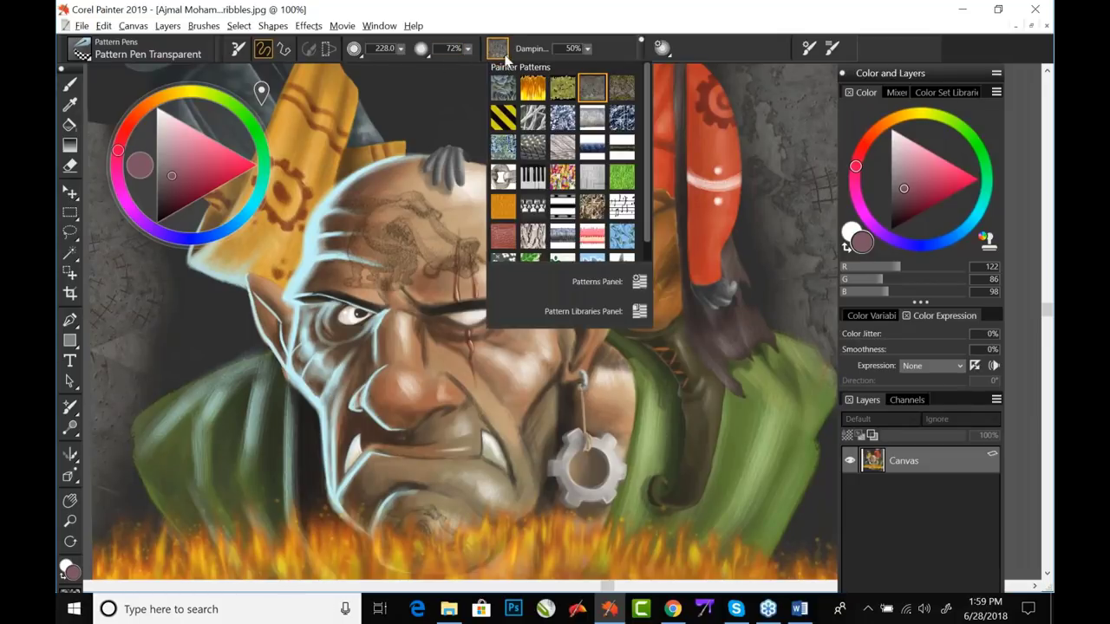
pyautogui.click(529, 97)
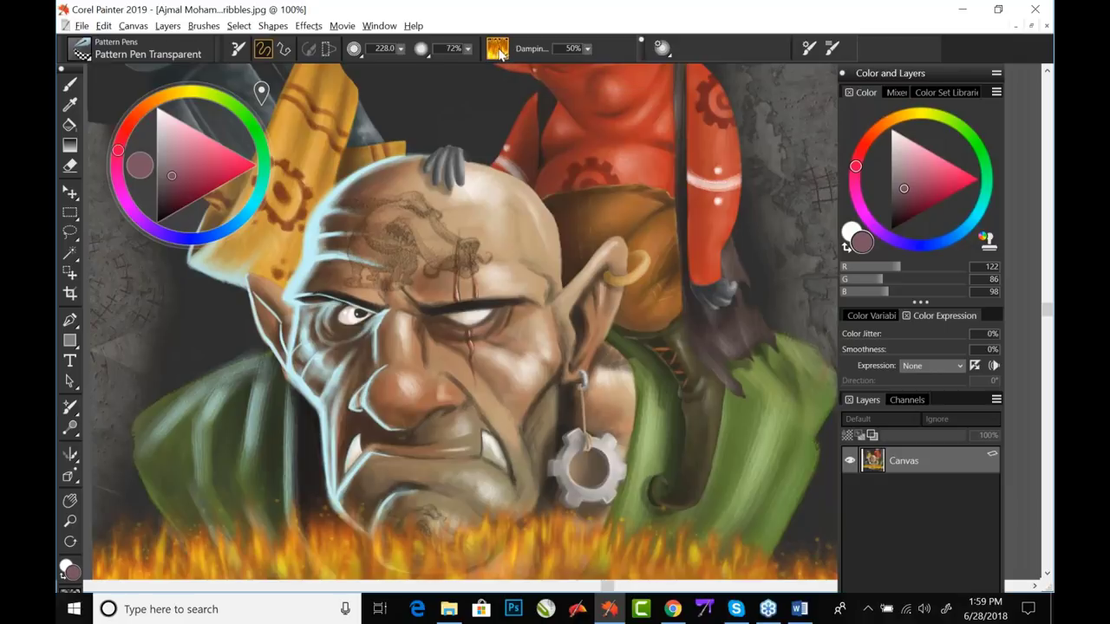
# - Review the Pattern Pen Transparent variant among the Pattern Pens brushes and the Fire pattern among the Painter Patterns
pyautogui.click(507, 52)
pyautogui.click(82, 50)
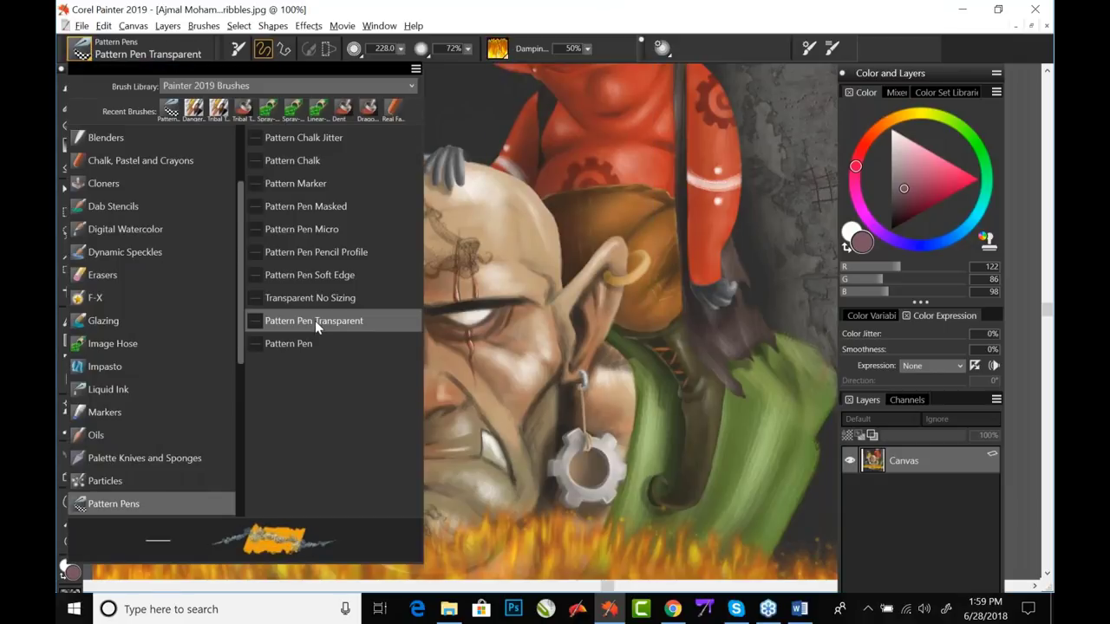
pyautogui.click(500, 49)
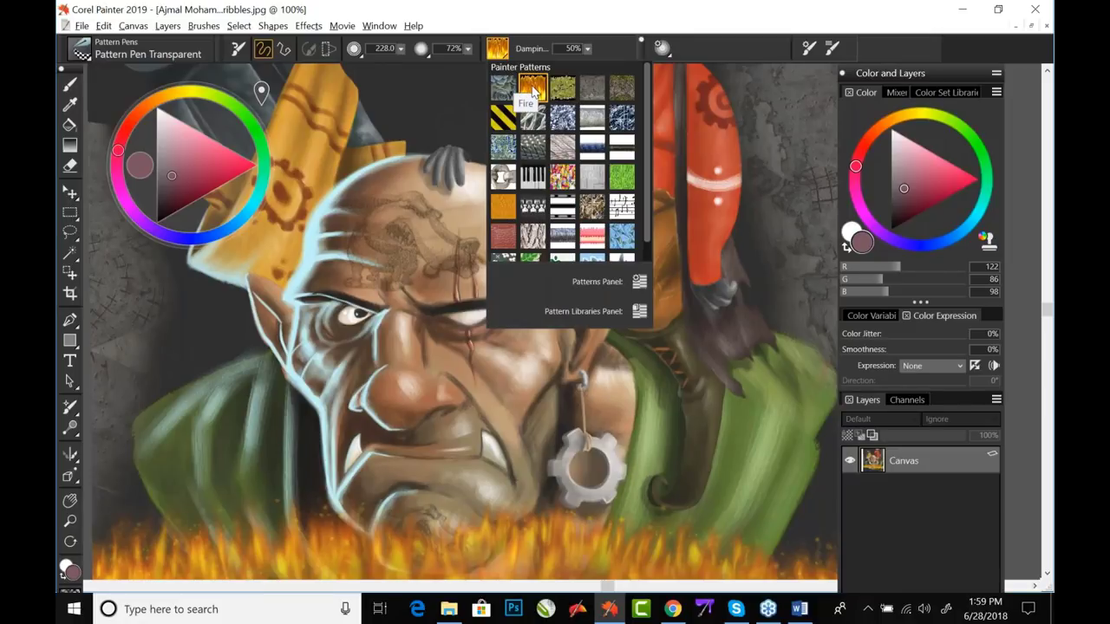
pyautogui.click(563, 17)
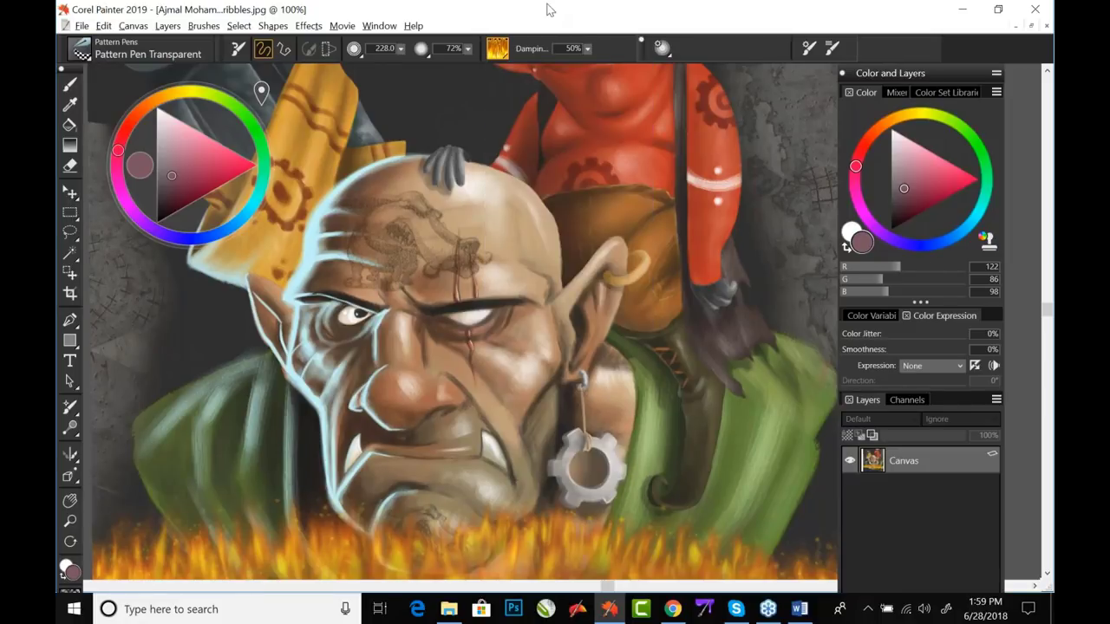